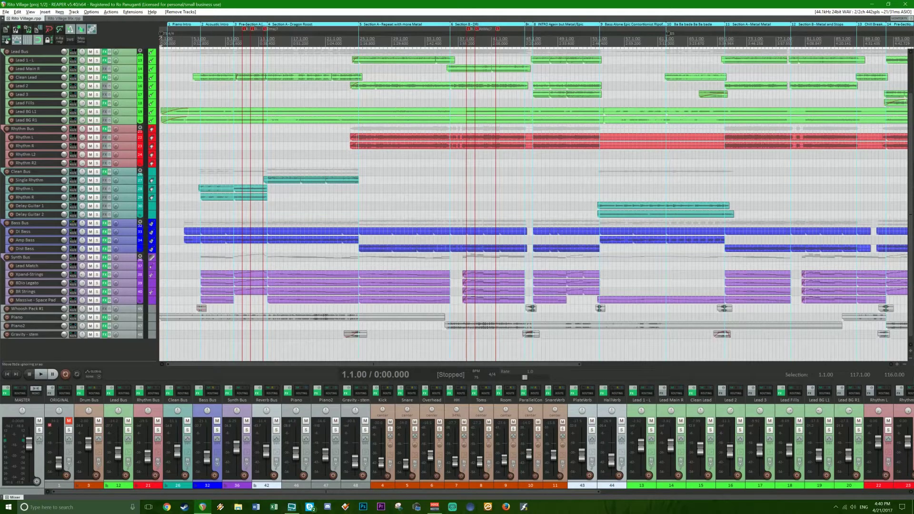
Examine the instrument bus groups, their tracks and the named song sections across the whole arrangement.
left_click_drag(911, 111, 910, 110)
scroll(911, 110, "up", 3)
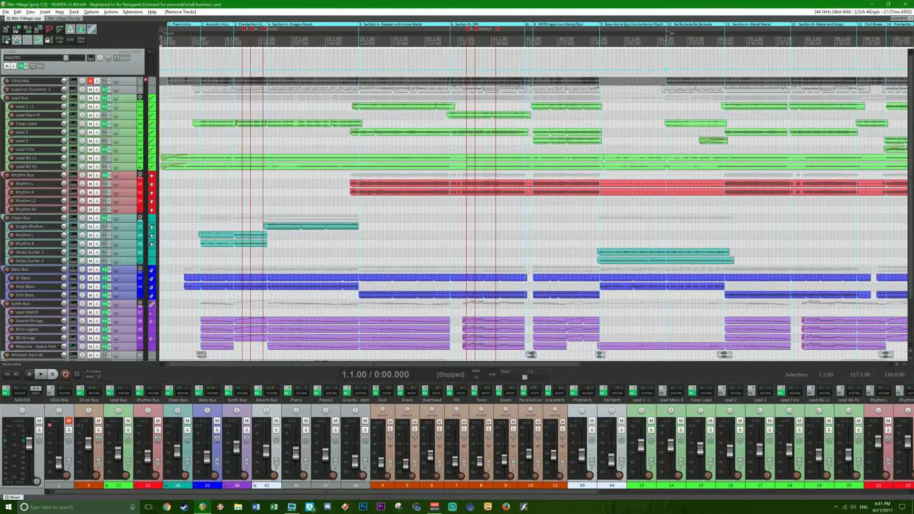
key("minus")
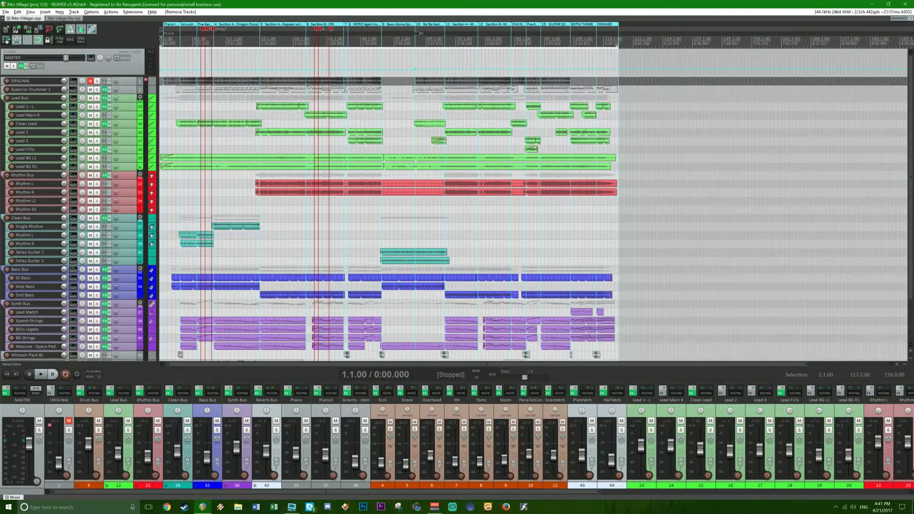
key("equal")
key("equal")
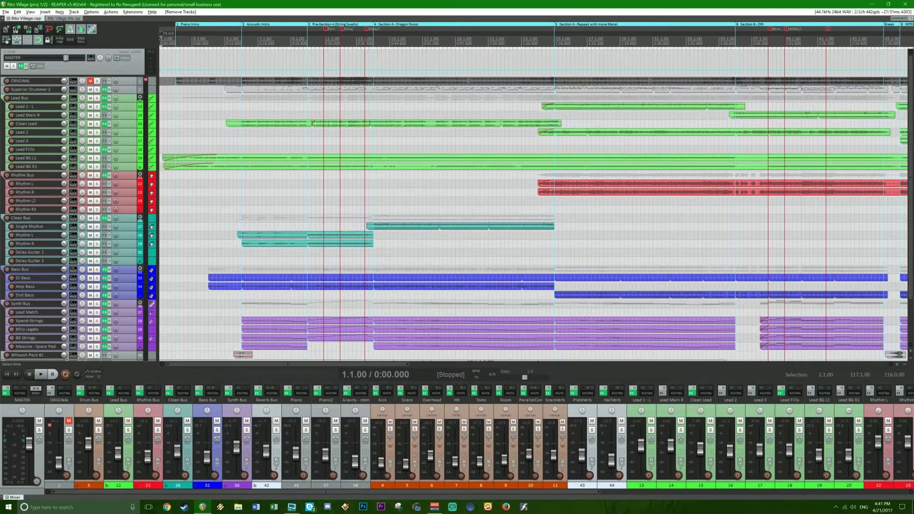
key("equal")
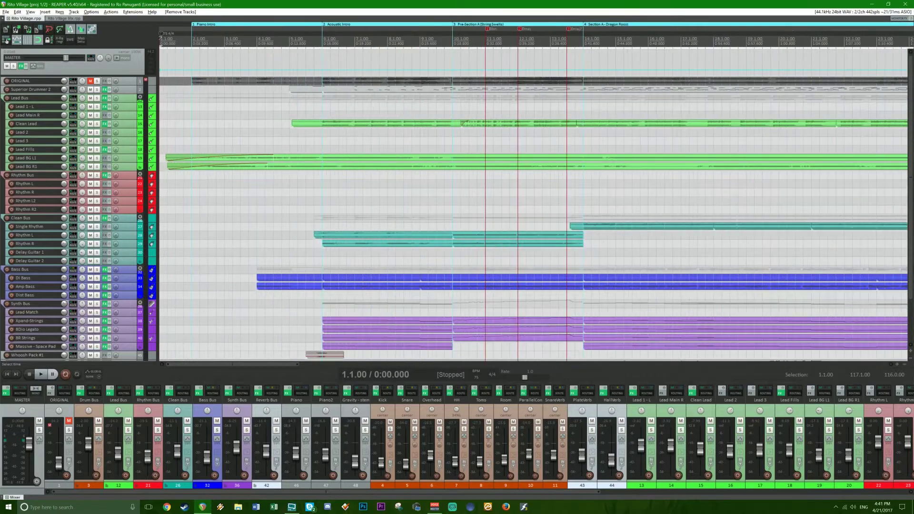
key("minus")
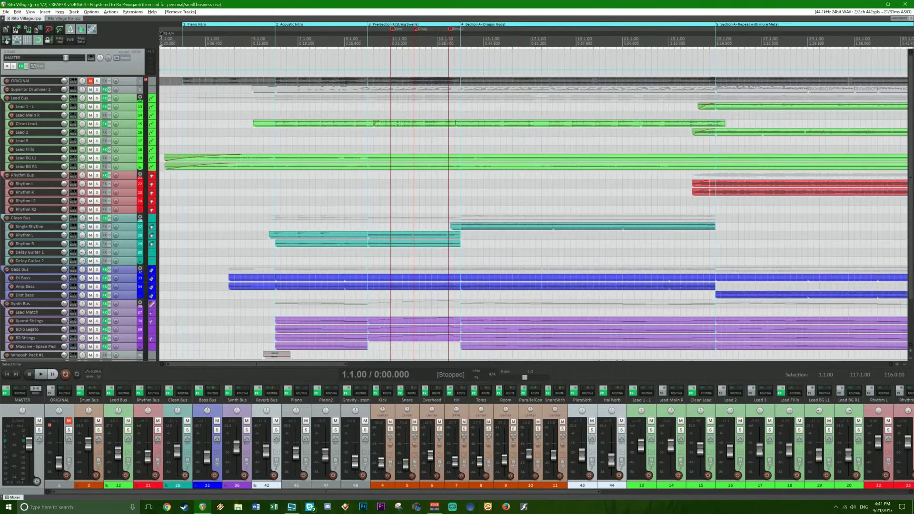
scroll(533, 205, "down", 3)
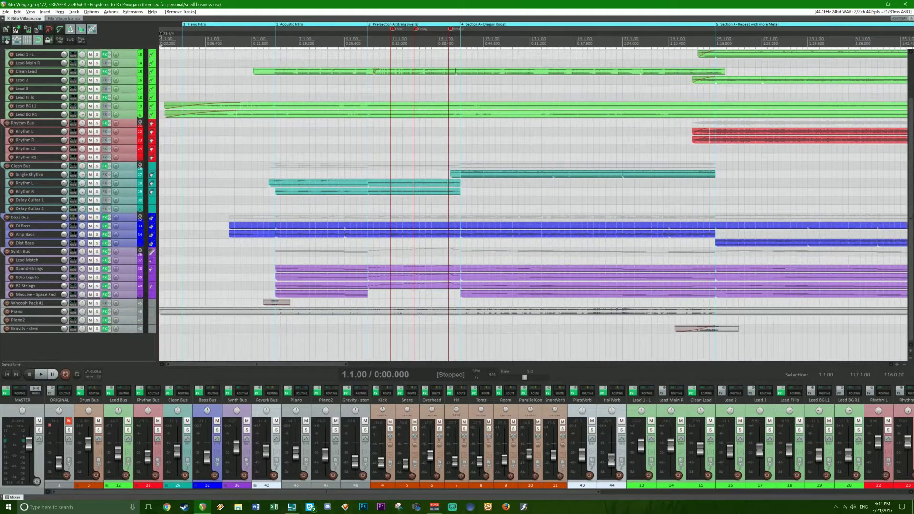
key("equal")
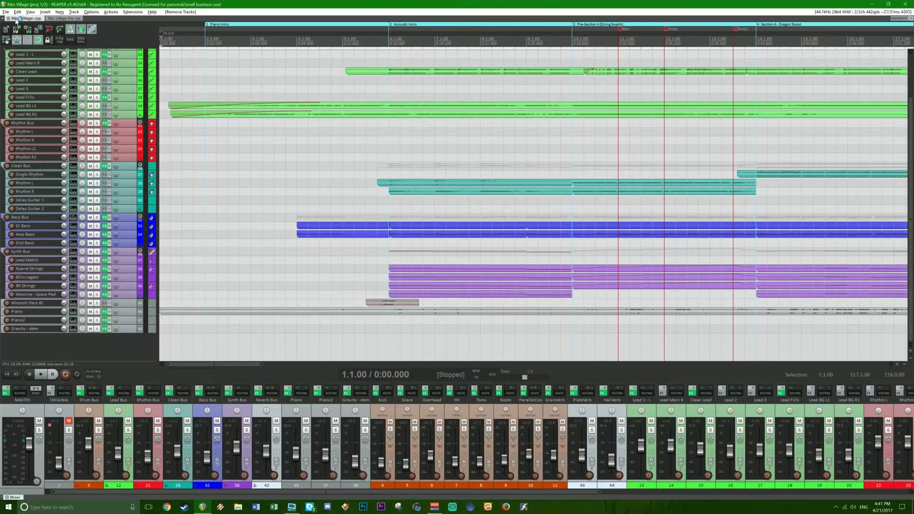
scroll(910, 125, "up", 3)
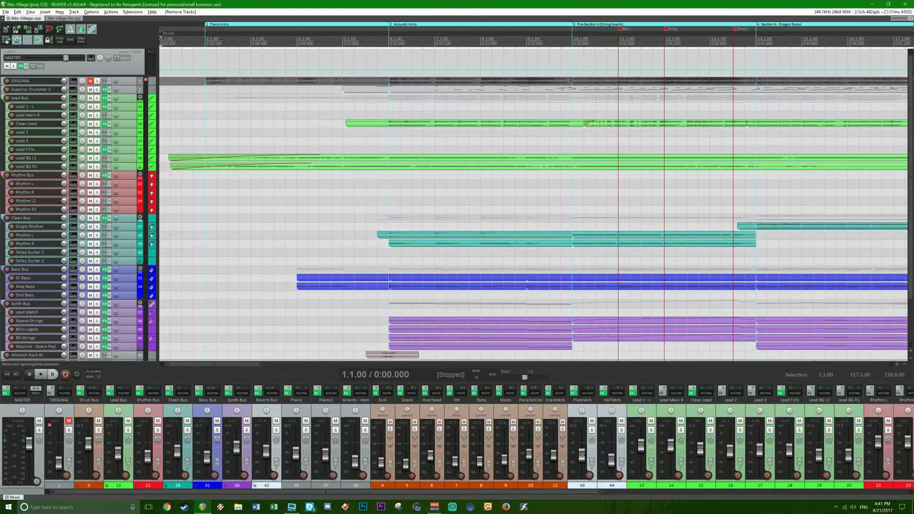
Play the song from the beginning into the Dragon Roost section and stop playback.
key("minus")
key("space")
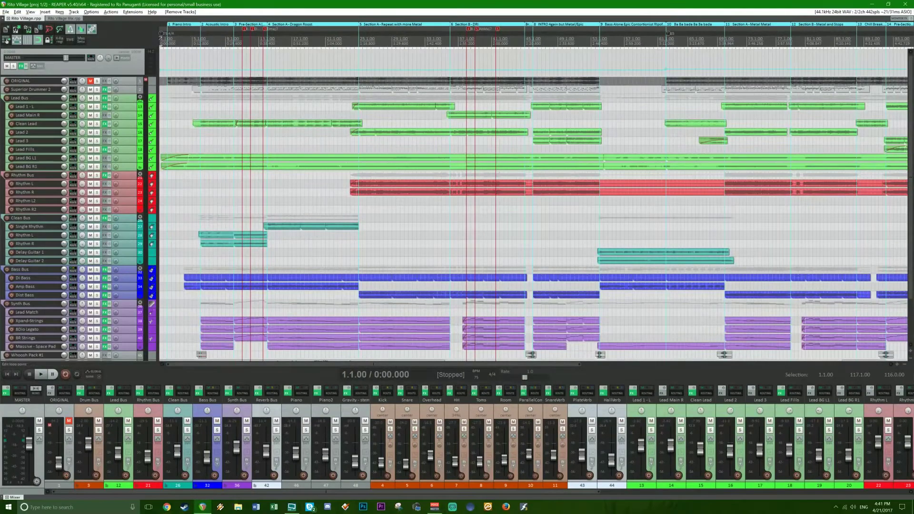
key("plus")
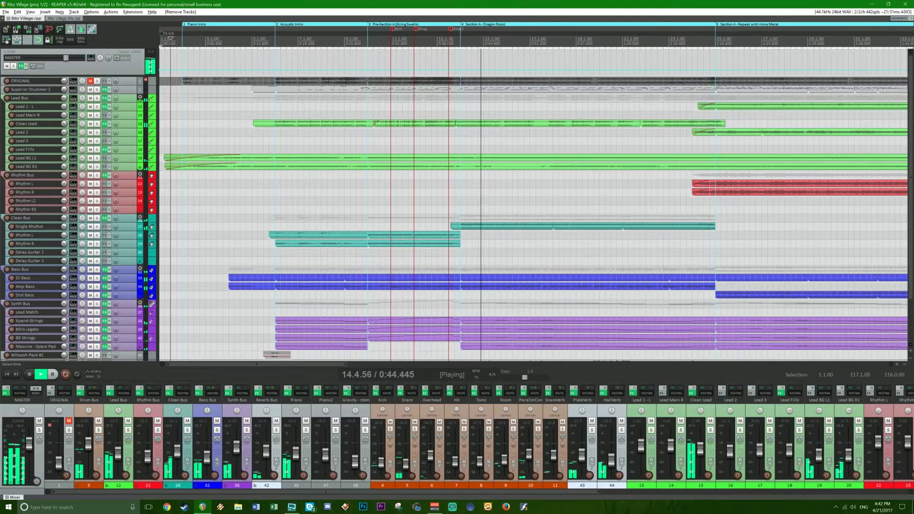
key("space")
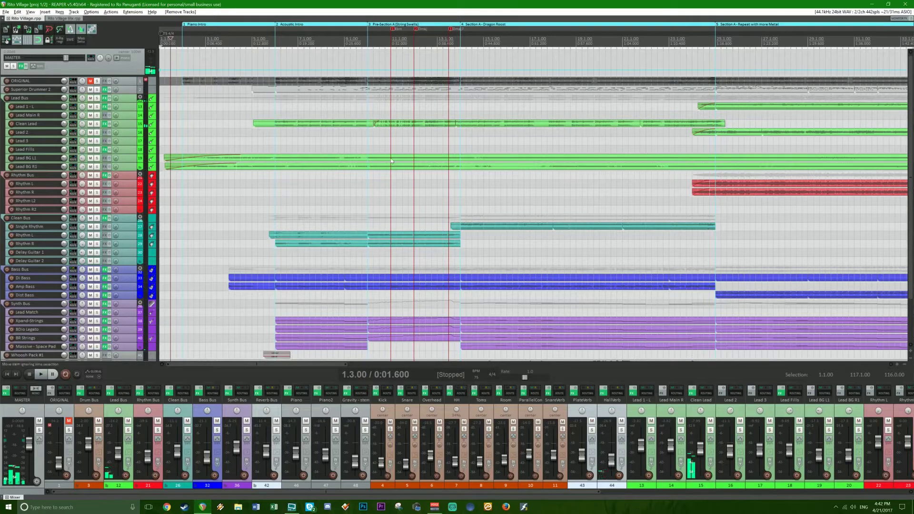
Place the edit cursor at 24.3.00, just before the "Section A - Repeat with more Metal" region.
scroll(388, 126, "up", 3)
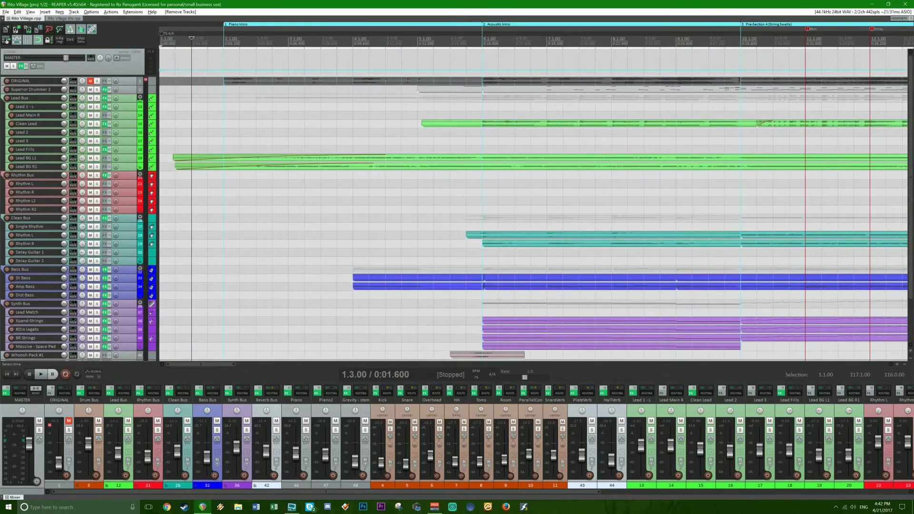
key("minus")
key("minus")
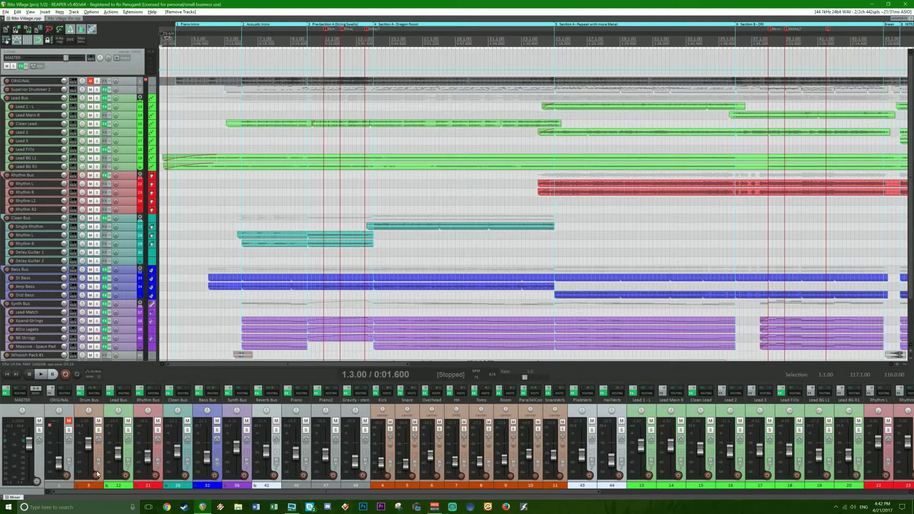
mouse_move(88, 445)
left_click(547, 39)
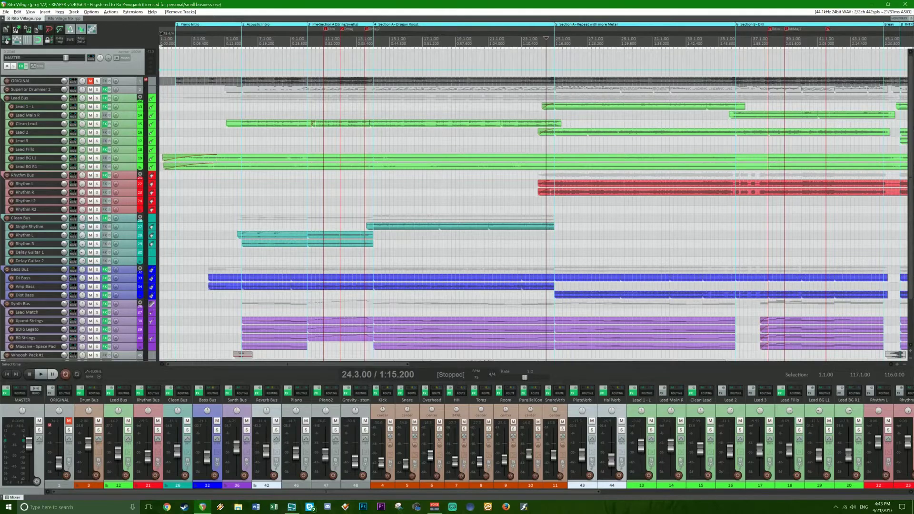
Delete the empty Rhythm L2 and Rhythm R2 tracks from the Rhythm Bus and save the project.
scroll(584, 190, "up", 3)
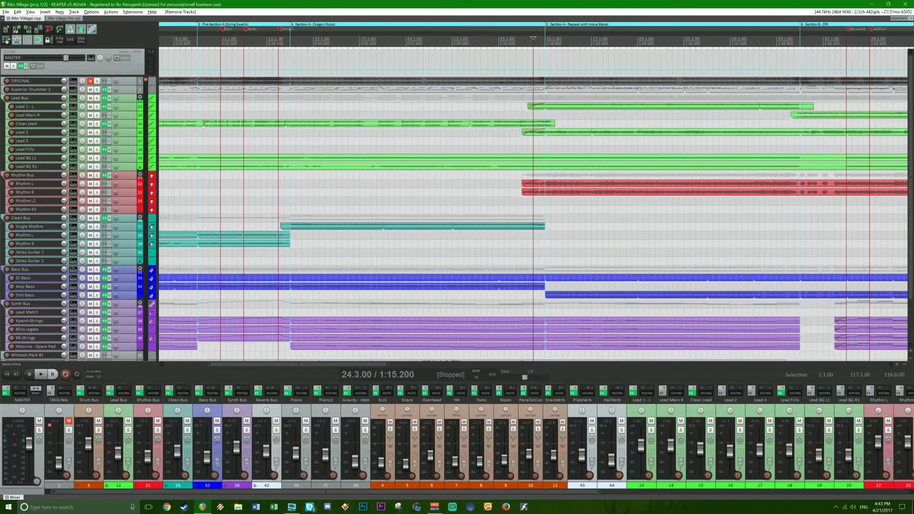
scroll(584, 190, "down", 6)
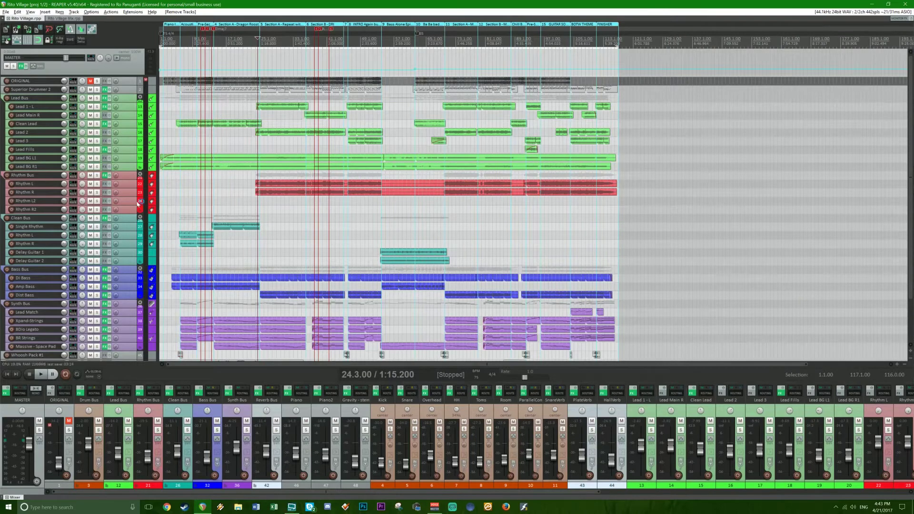
left_click_drag(136, 202, 134, 210)
key("Delete")
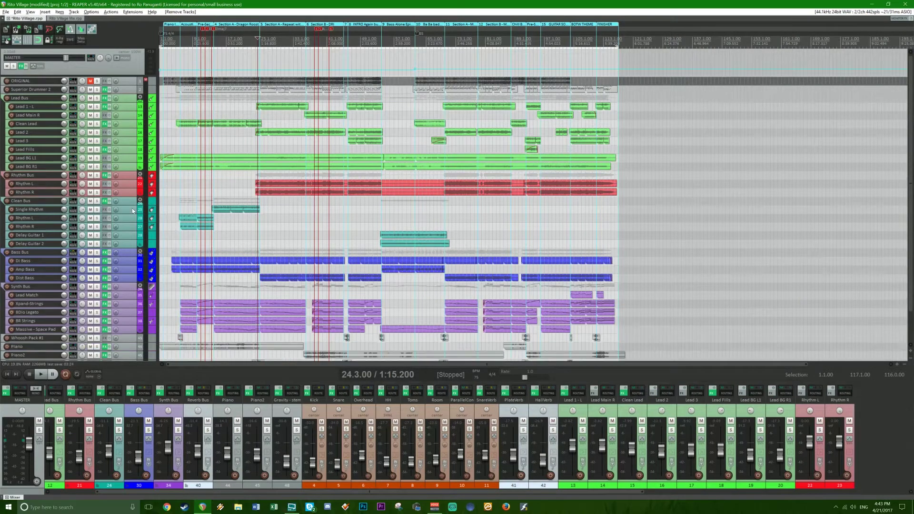
key("ctrl+s")
Play the song from 24.3.00 and adjust the Drum Bus volume in the mixer.
scroll(177, 192, "up", 5)
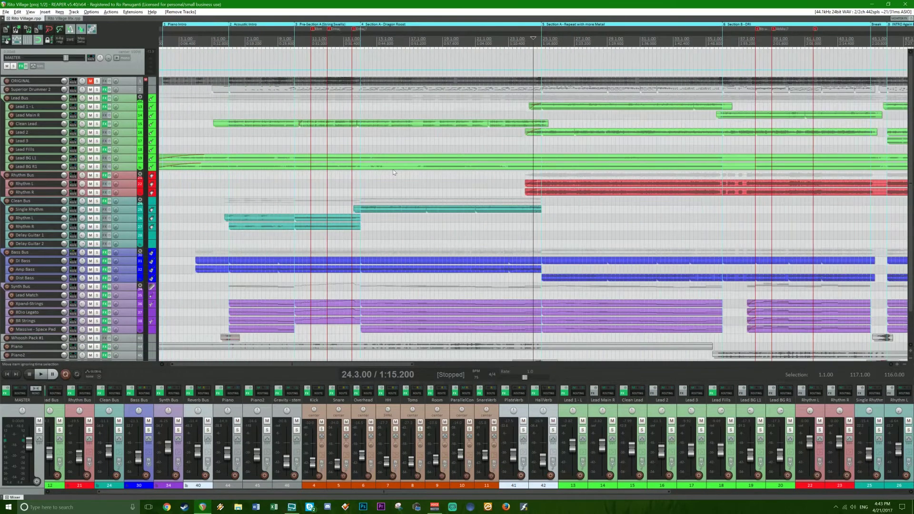
key("space")
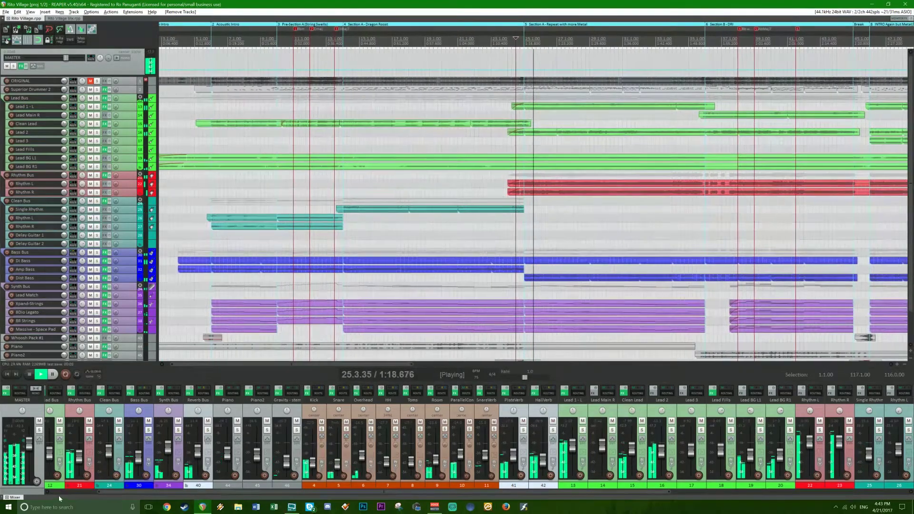
scroll(62, 453, "left", 2)
double_click(90, 447)
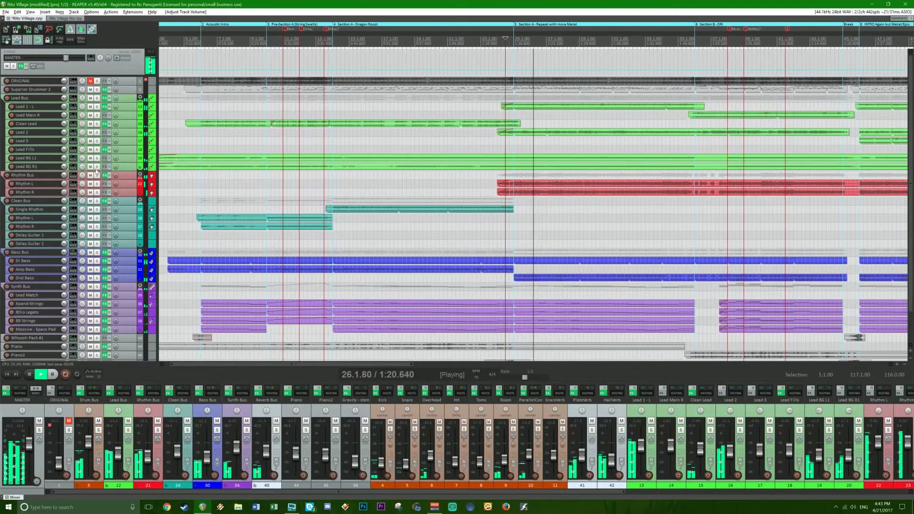
Check the Superior Drummer 2 track in solo with its plugin window open, and save the project with the solo cleared.
left_click(98, 90)
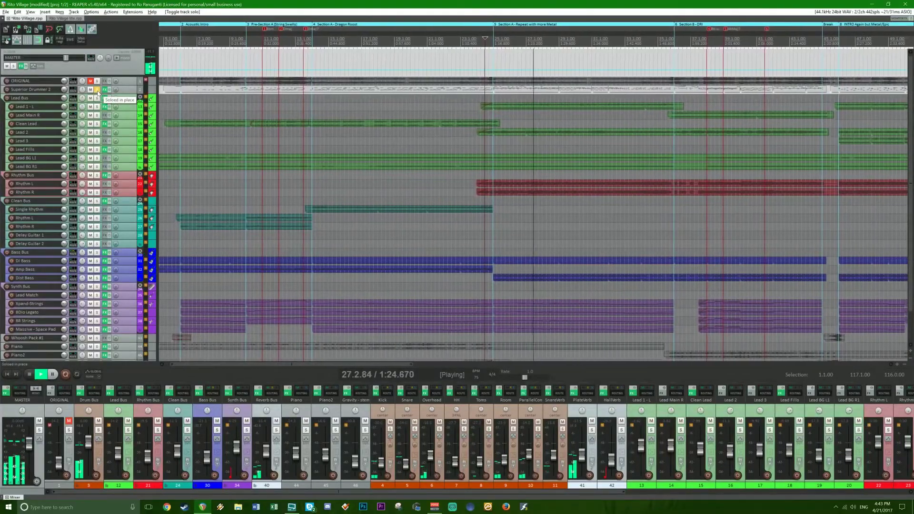
left_click(105, 90)
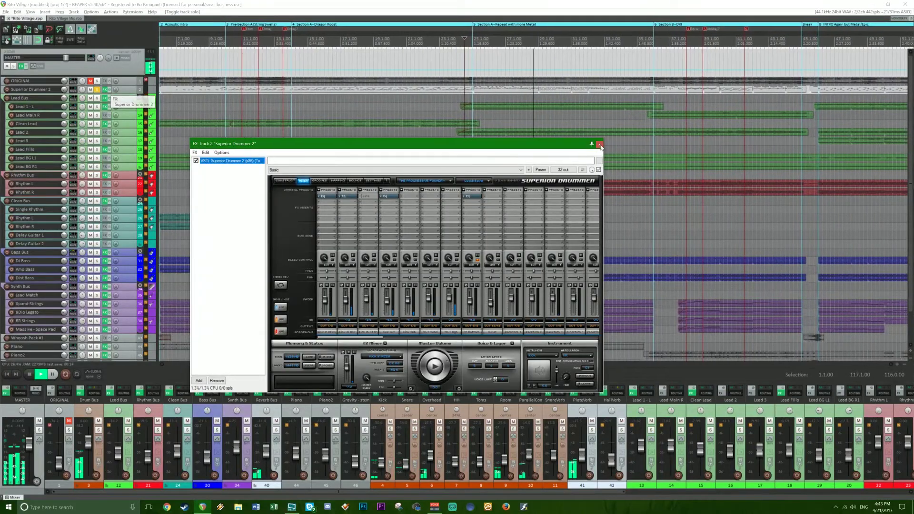
left_click(105, 90)
key("space")
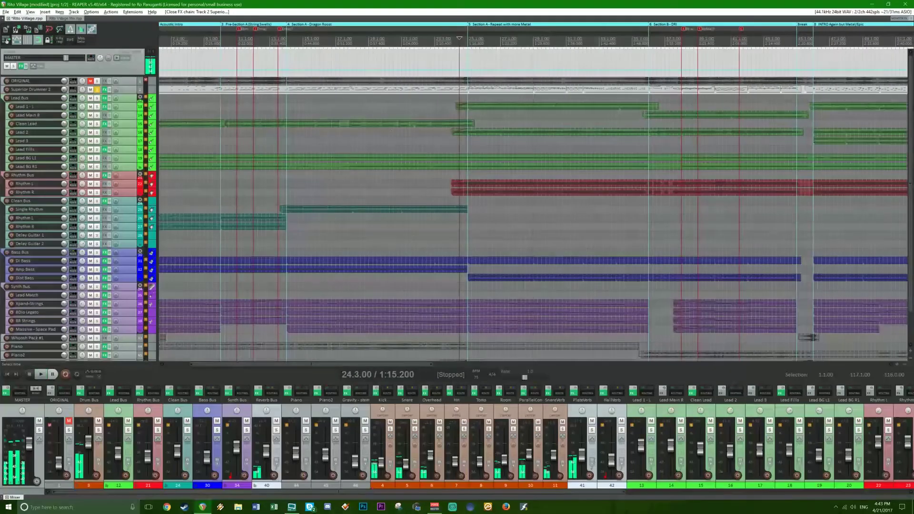
left_click(98, 90)
key("ctrl+s")
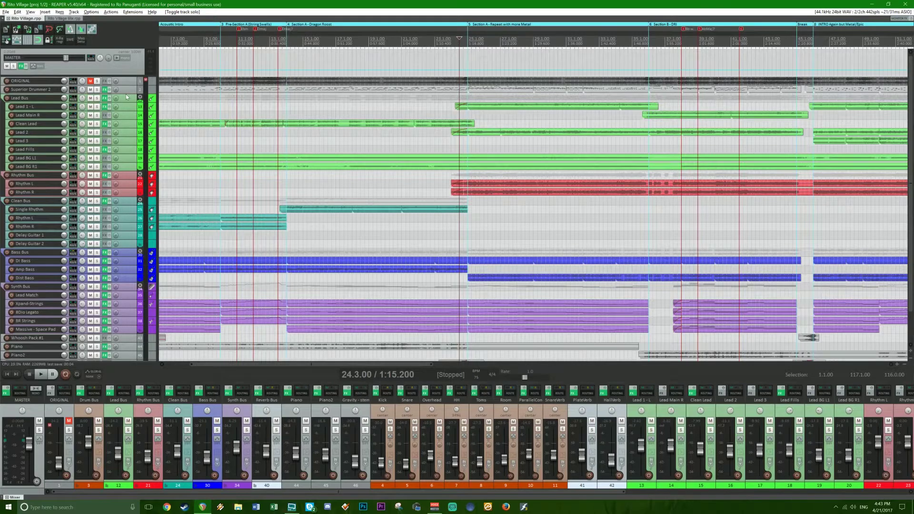
Enlarge the Superior Drummer 2 track and glue all its MIDI items into one item, clearing the time selection.
left_click_drag(126, 93, 126, 192)
scroll(321, 178, "down", 5)
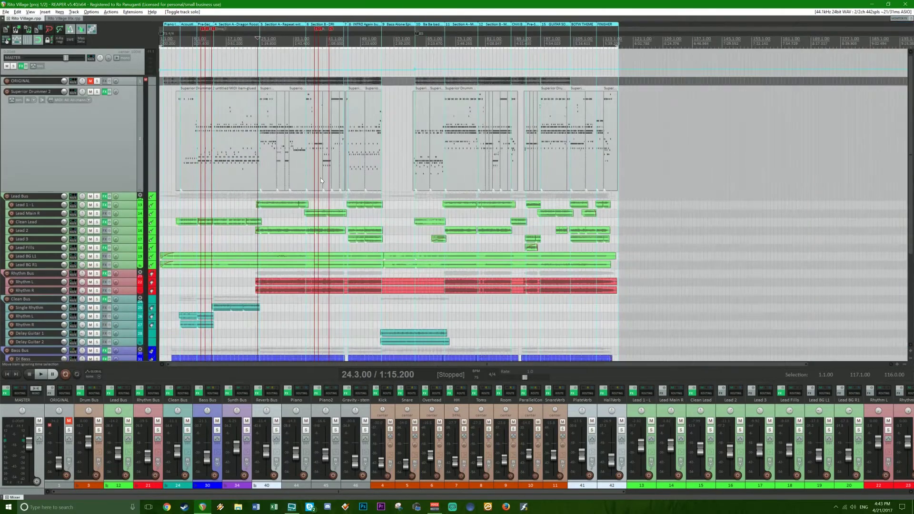
left_click_drag(689, 115, 294, 133)
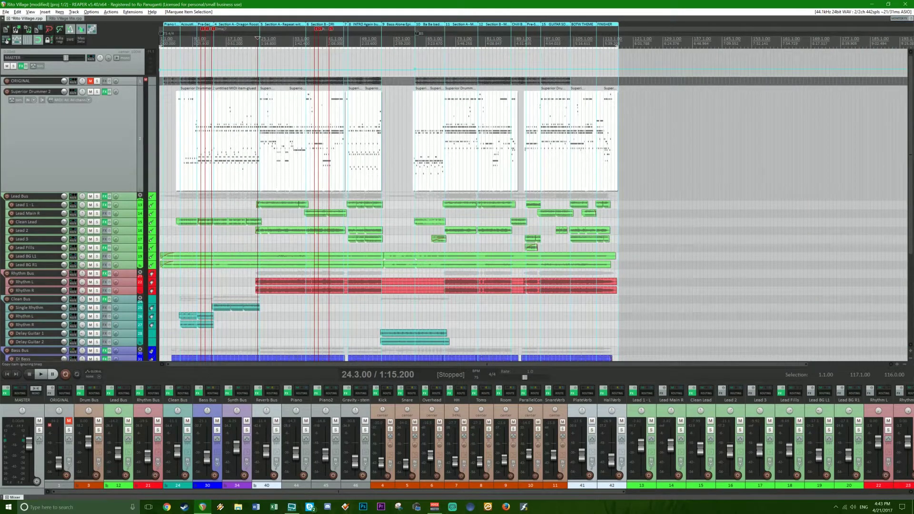
left_click(185, 142)
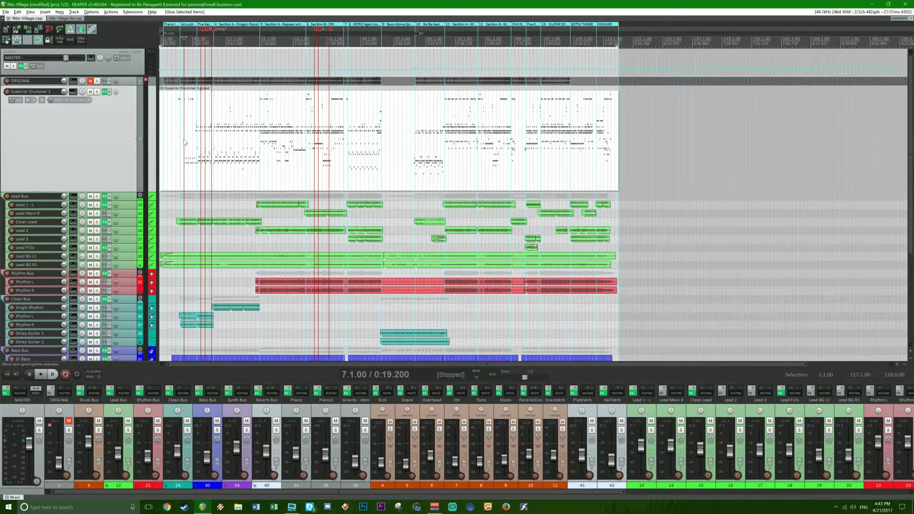
key("Escape")
Select the glued Superior Drummer 2 item and trim its start to bar 5.
scroll(204, 153, "up", 4)
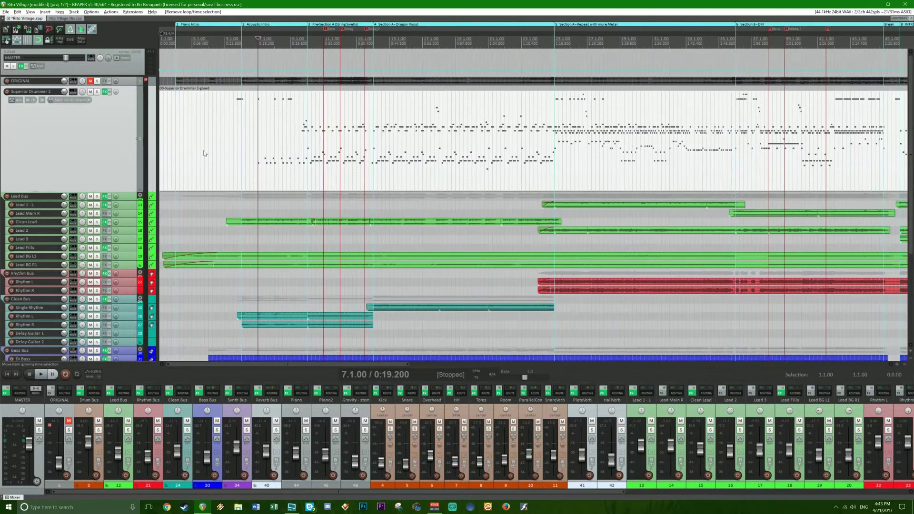
scroll(307, 140, "up", 2)
left_click(441, 144)
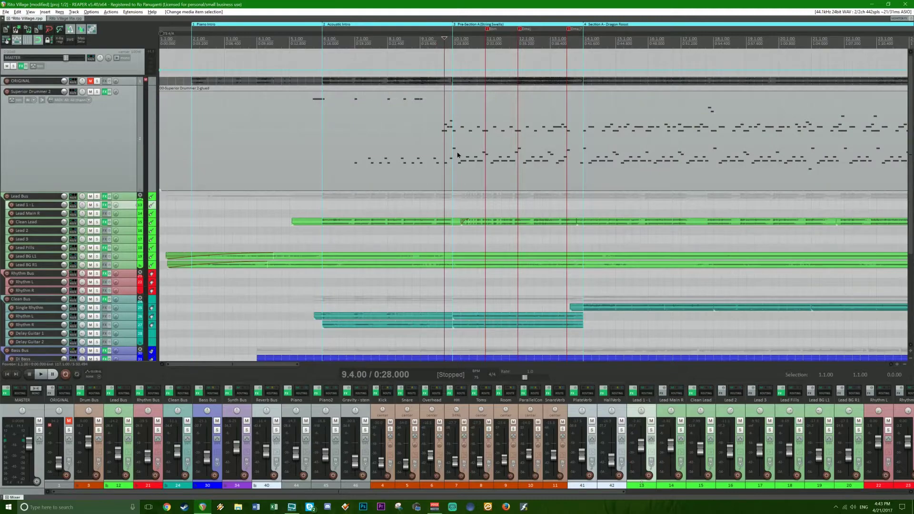
left_click(460, 152)
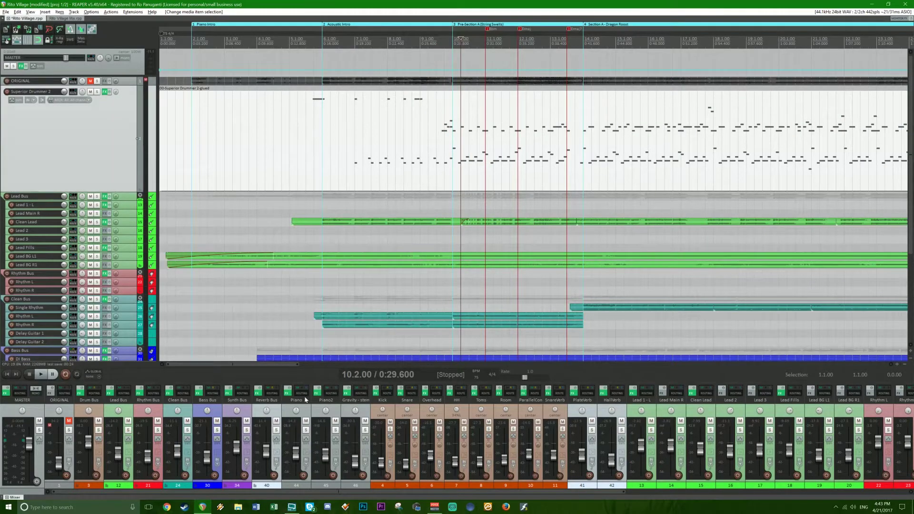
key("alt+Tab")
right_click(434, 141)
left_click(362, 166)
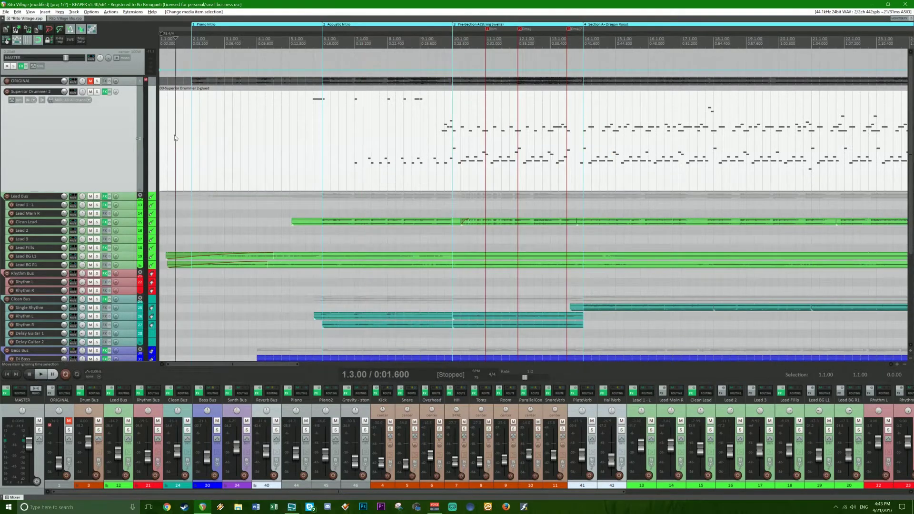
left_click(200, 205)
left_click_drag(161, 160, 289, 160)
Open the glued drum item in the built-in MIDI editor and examine its notes and velocities across the song.
right_click(327, 158)
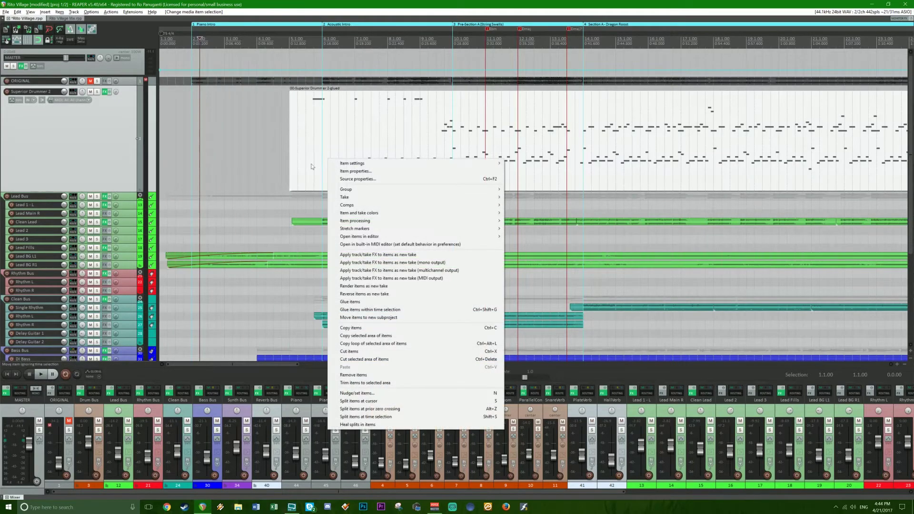
left_click(362, 245)
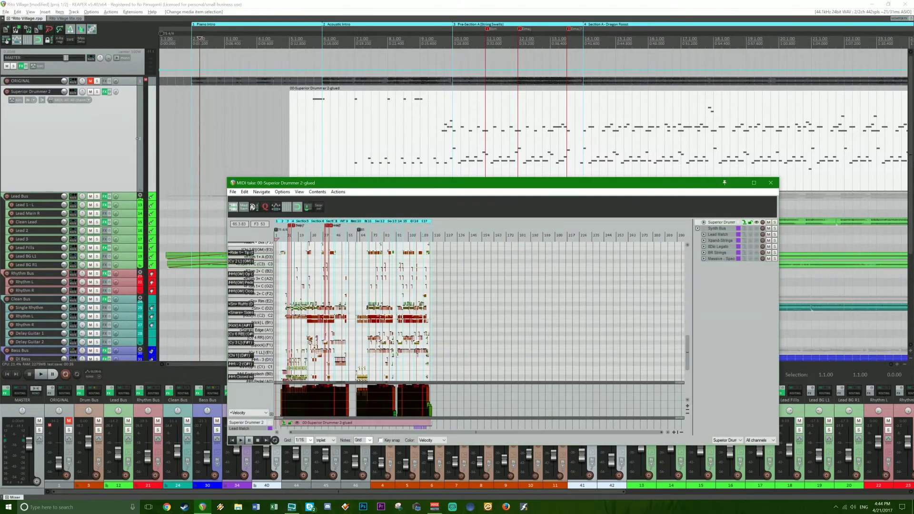
scroll(481, 310, "up", 5)
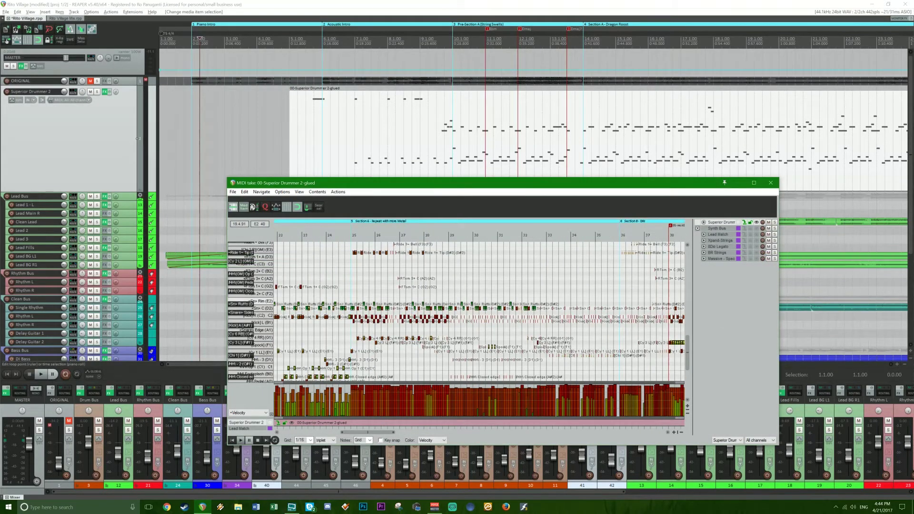
scroll(379, 312, "down", 5)
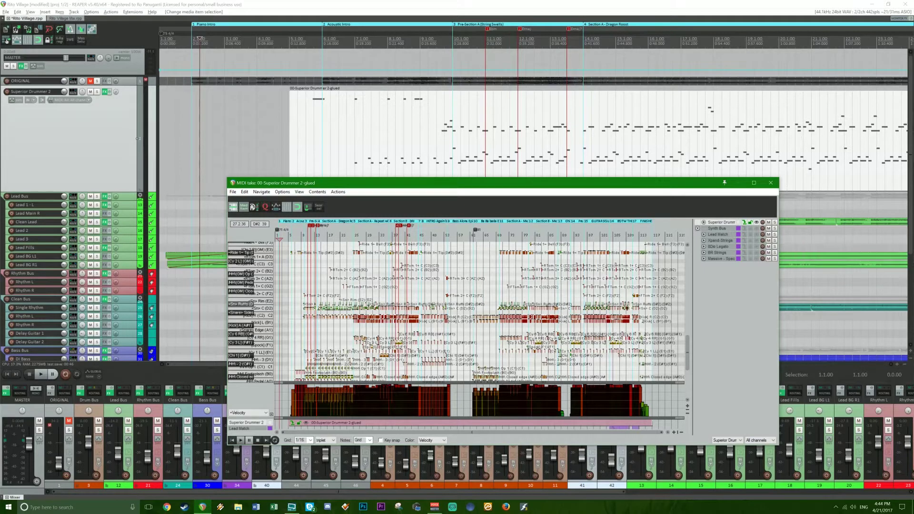
Set the edit cursor at bar 7 and examine the drum notes and velocities of the acoustic intro and Pre-Section A.
scroll(363, 304, "up", 5)
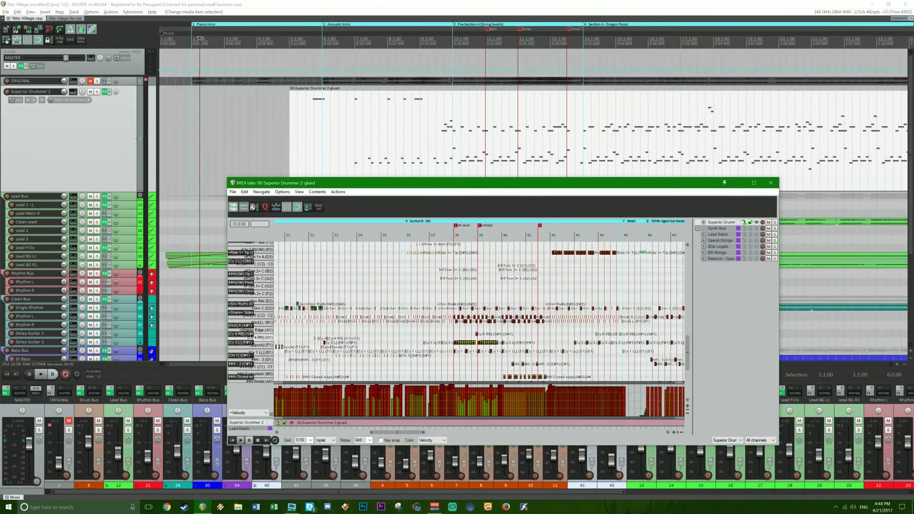
scroll(363, 304, "left", 10)
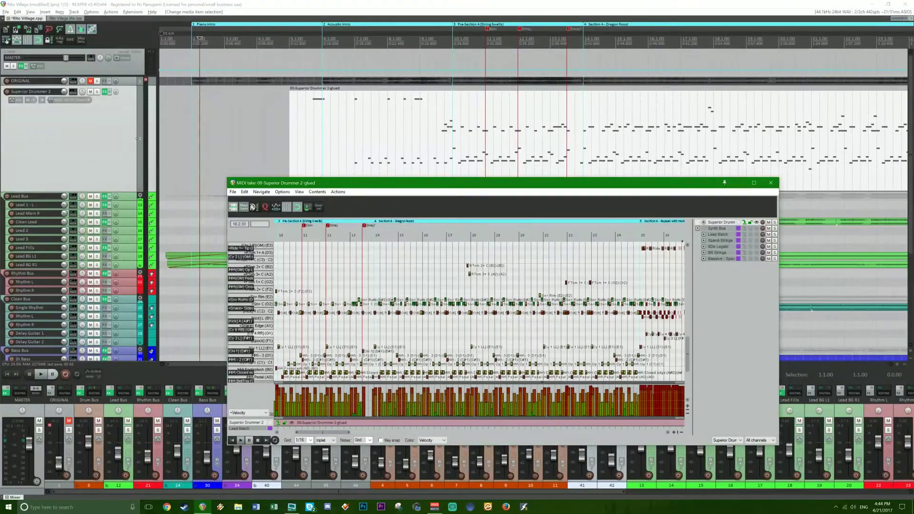
scroll(535, 326, "up", 5)
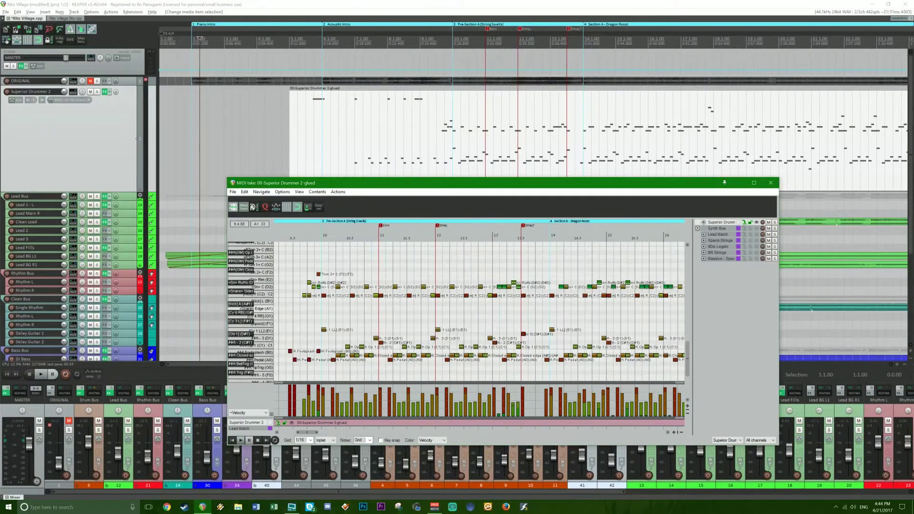
scroll(535, 326, "left", 5)
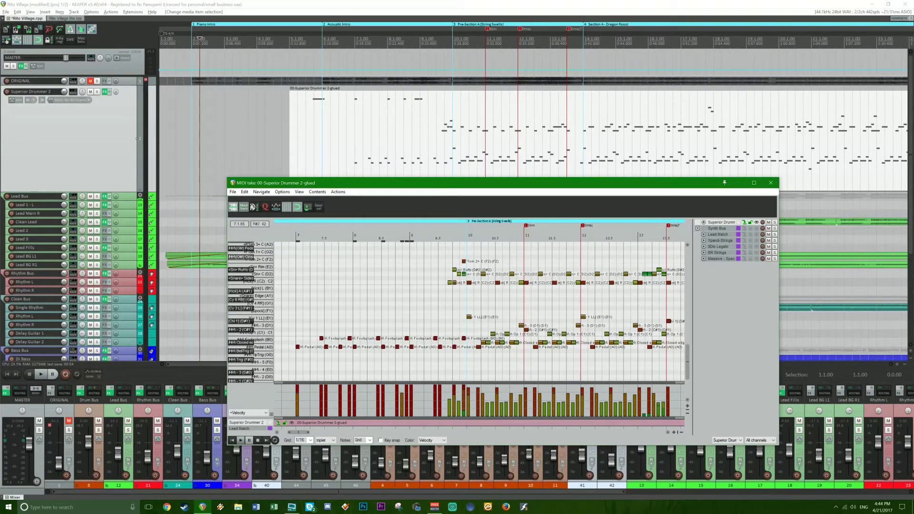
left_click(294, 243)
left_click_drag(347, 319, 375, 287)
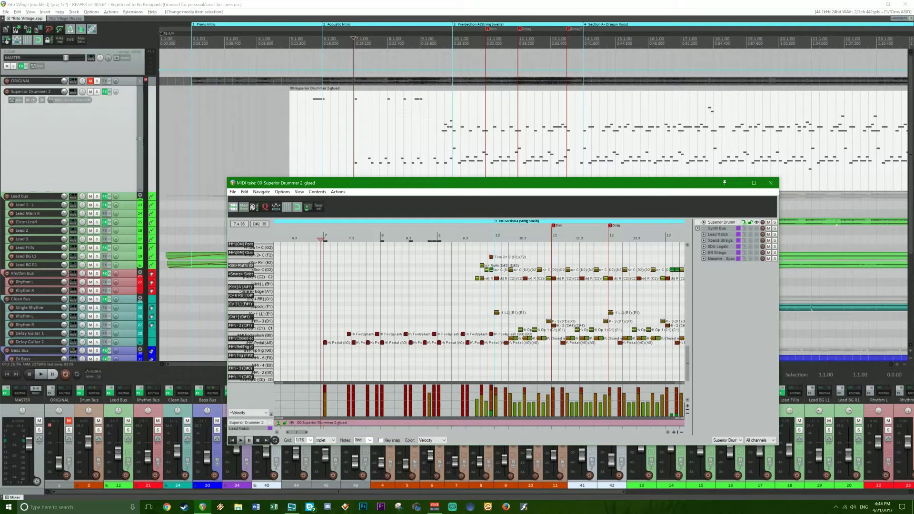
scroll(410, 315, "right", 5)
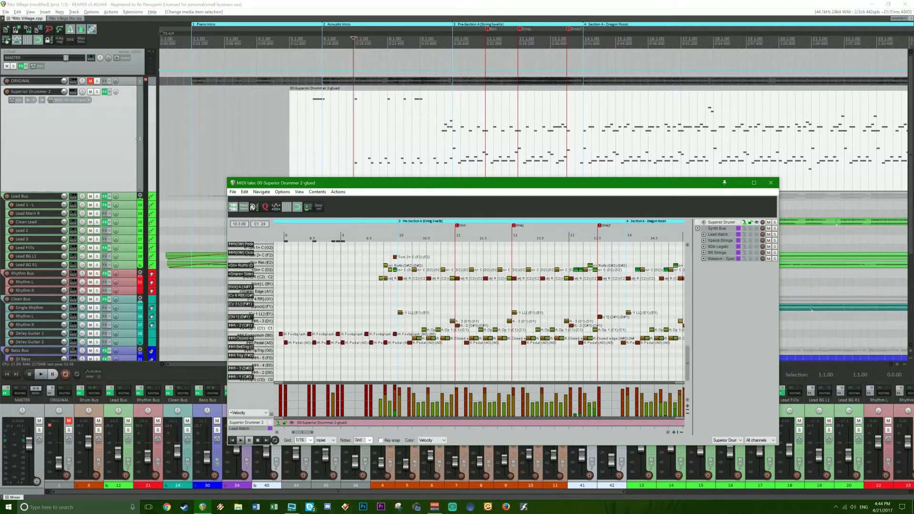
scroll(478, 310, "right", 4)
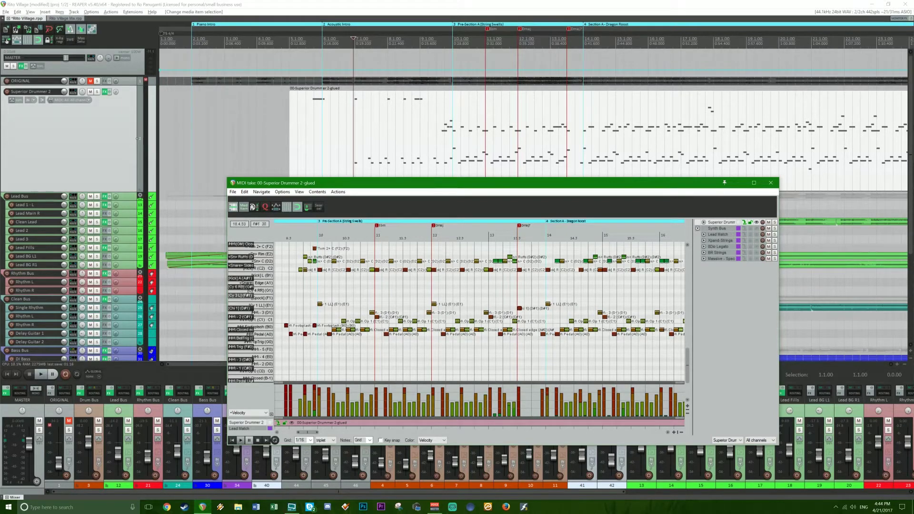
Examine the drum notes and velocities through Section A, up to bar 25.
scroll(476, 309, "right", 2)
scroll(477, 310, "up", 1)
scroll(565, 307, "right", 6)
scroll(564, 307, "up", 3)
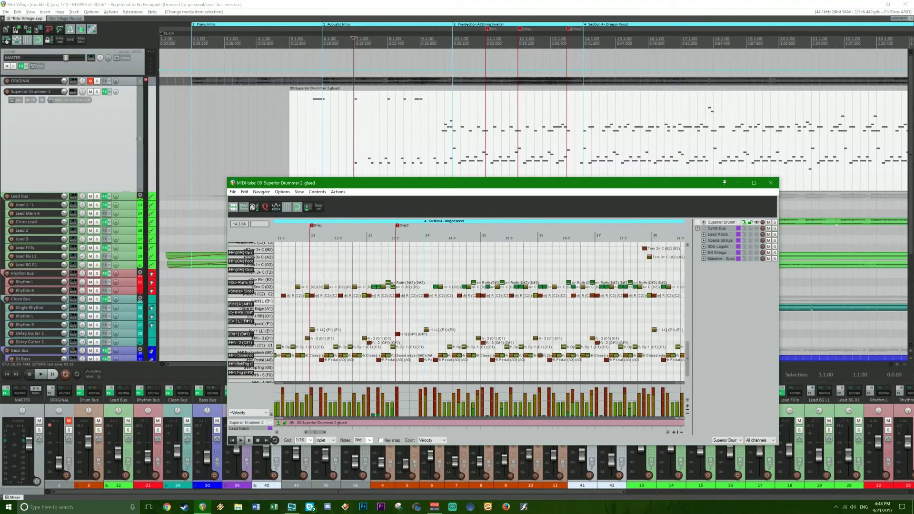
scroll(481, 310, "right", 6)
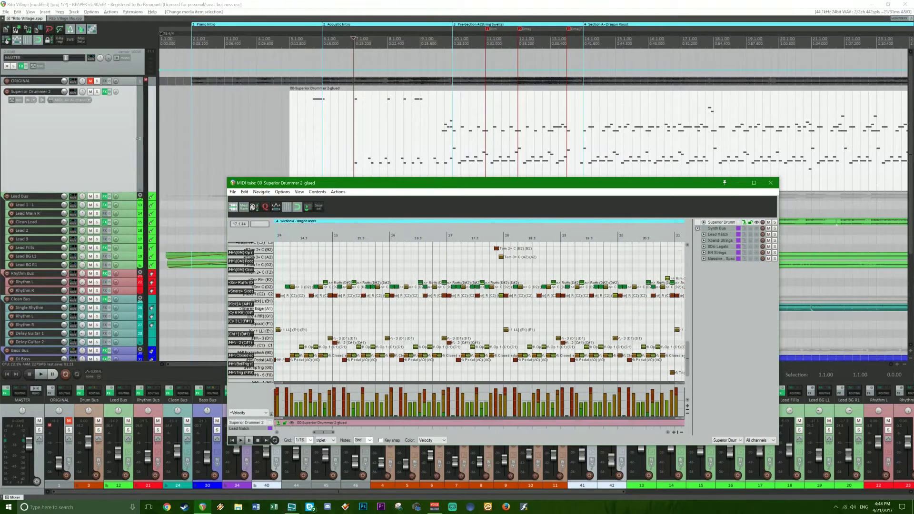
scroll(481, 310, "up", 1)
scroll(481, 309, "right", 3)
scroll(481, 309, "down", 2)
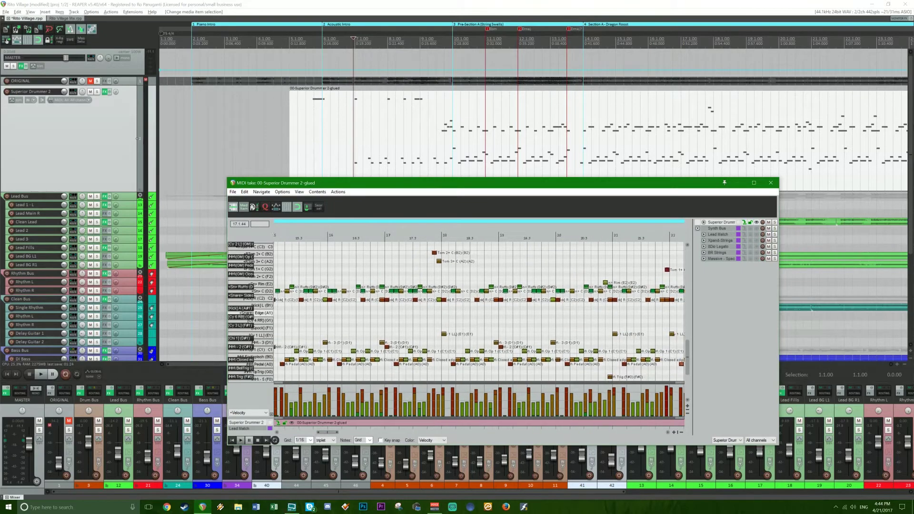
scroll(480, 308, "right", 5)
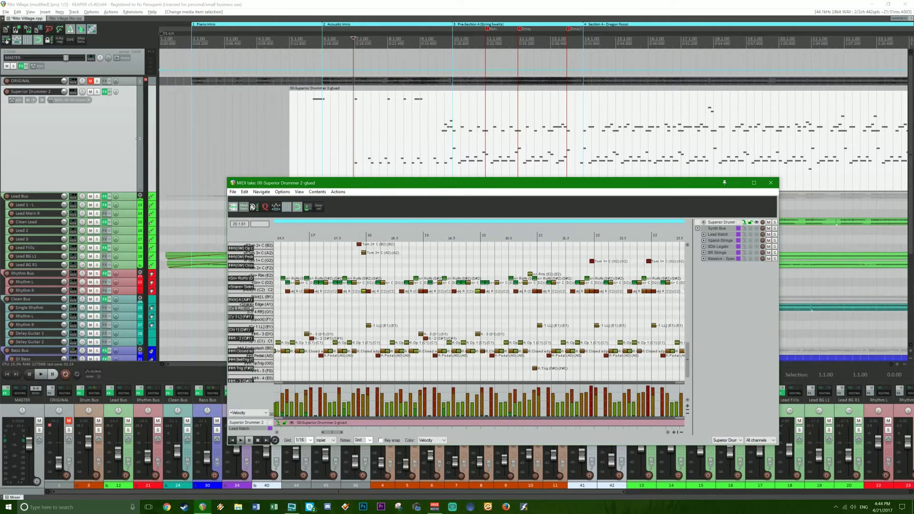
scroll(480, 308, "right", 2)
scroll(480, 307, "right", 3)
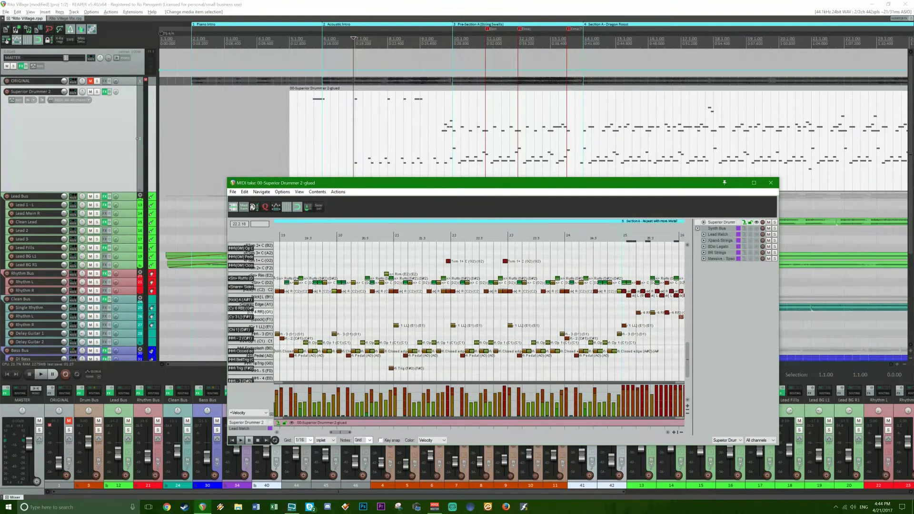
Examine the drum notes of the repeated, more metal Section A up to Section B, and close the MIDI editor.
scroll(480, 307, "up", 3)
scroll(480, 307, "right", 1)
scroll(480, 307, "down", 1)
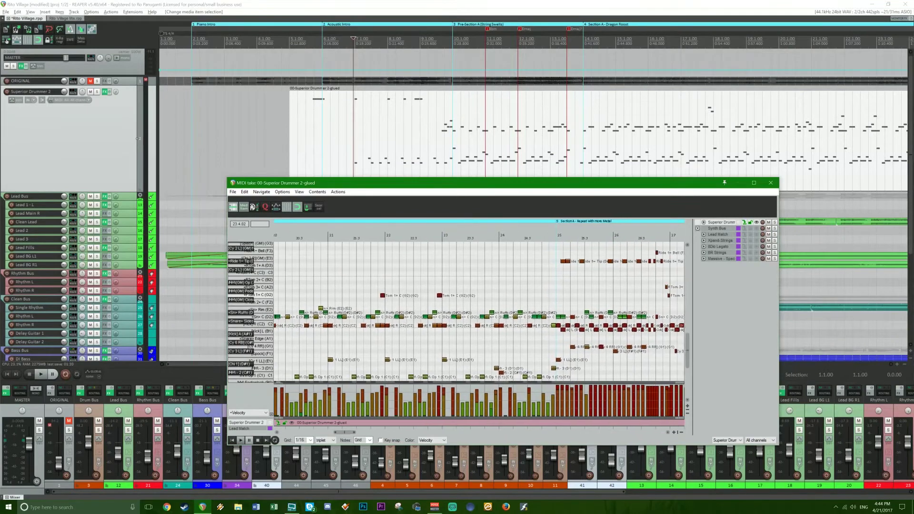
scroll(480, 308, "right", 5)
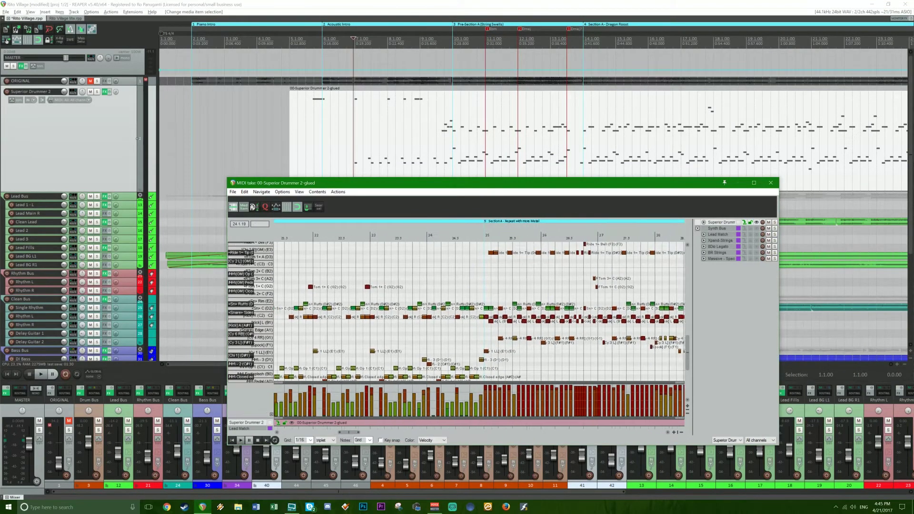
scroll(480, 307, "up", 2)
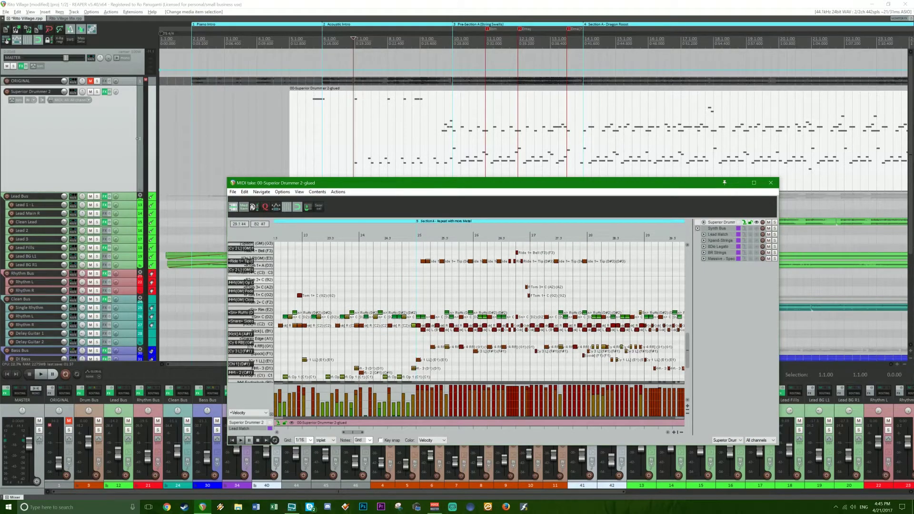
scroll(480, 307, "right", 4)
scroll(480, 308, "down", 1)
scroll(480, 308, "right", 1)
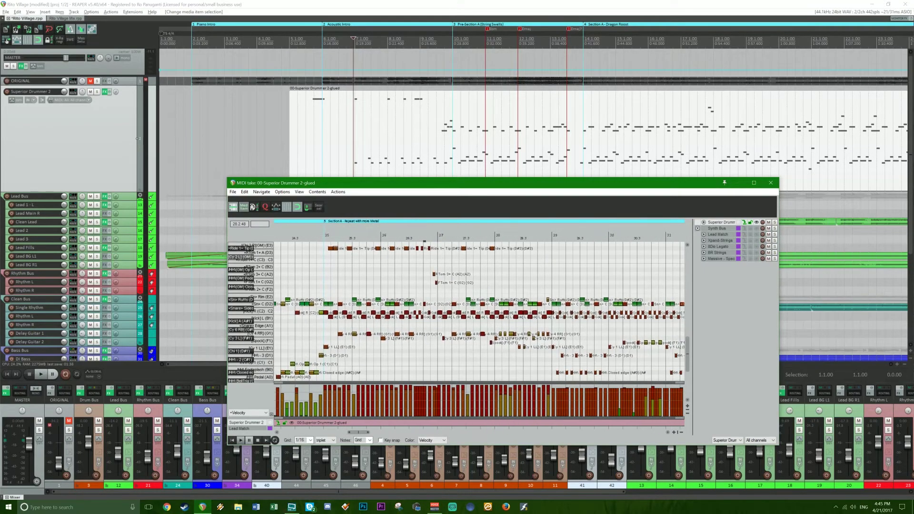
scroll(480, 307, "down", 2)
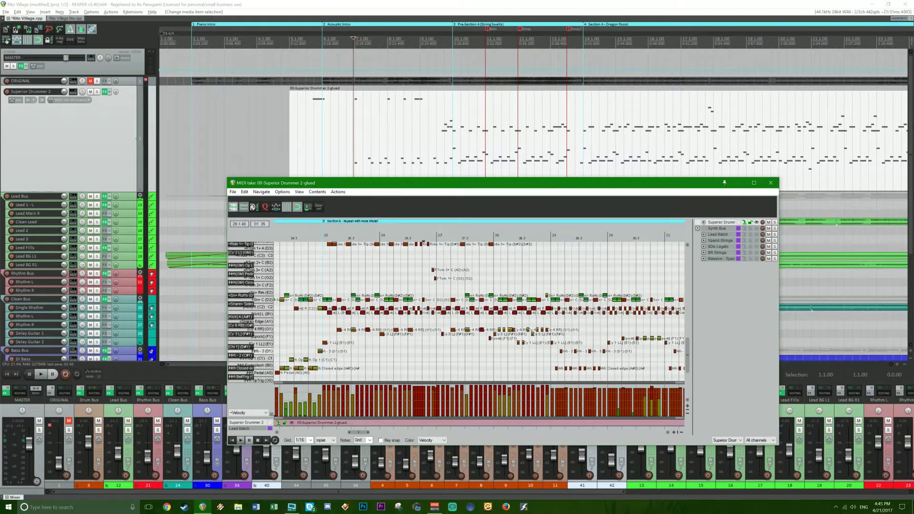
scroll(480, 307, "right", 2)
scroll(480, 307, "down", 1)
scroll(580, 298, "right", 3)
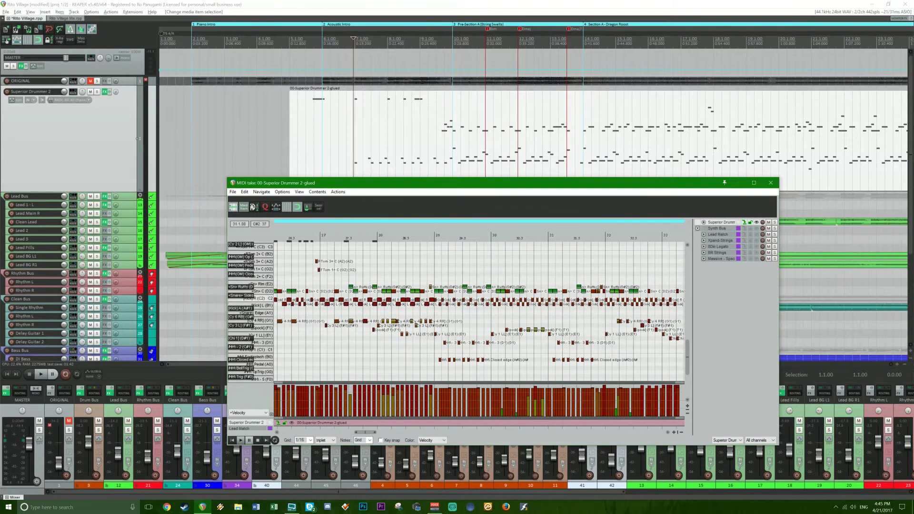
scroll(579, 298, "down", 3)
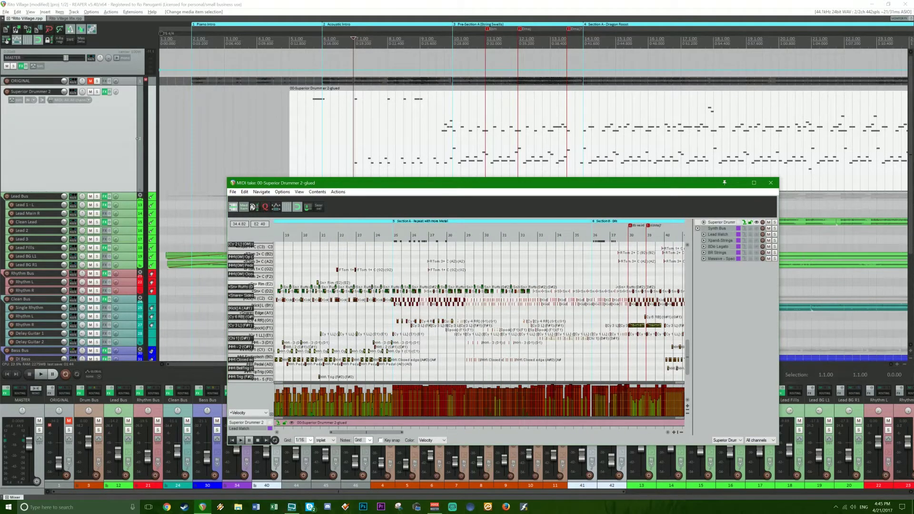
scroll(580, 299, "right", 2)
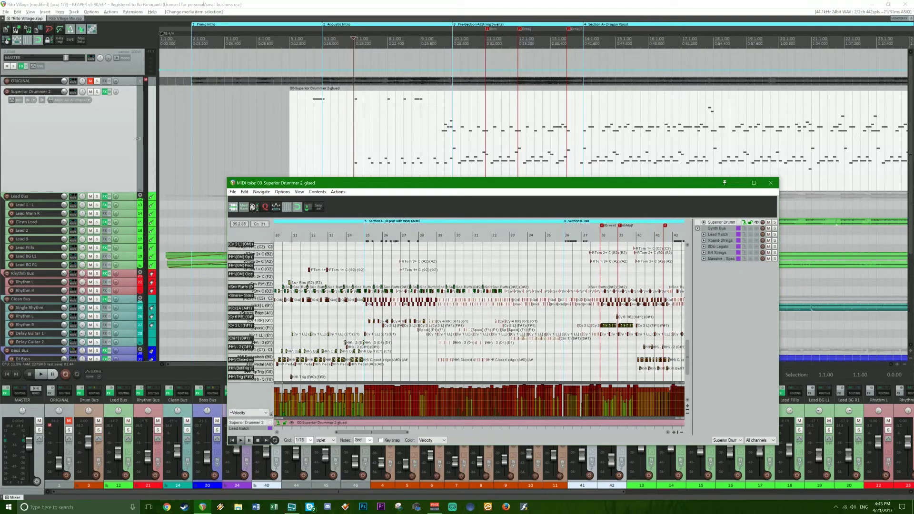
scroll(524, 317, "up", 3)
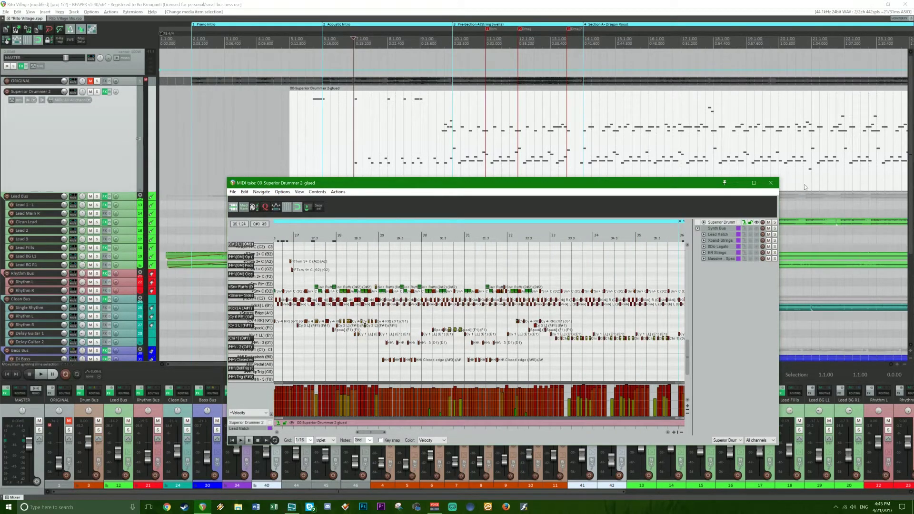
left_click(772, 182)
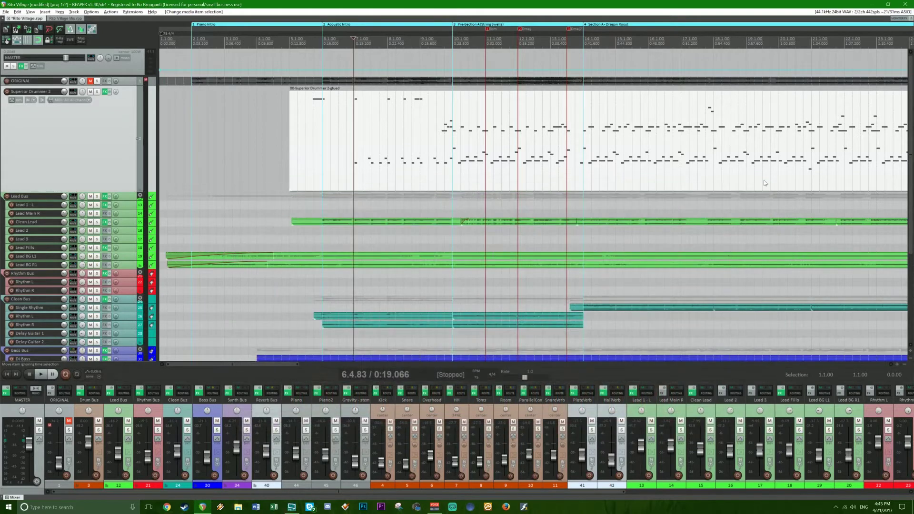
Place the edit cursor at bar 24, just before the repeated Section A, and start playback.
scroll(524, 204, "down", 5)
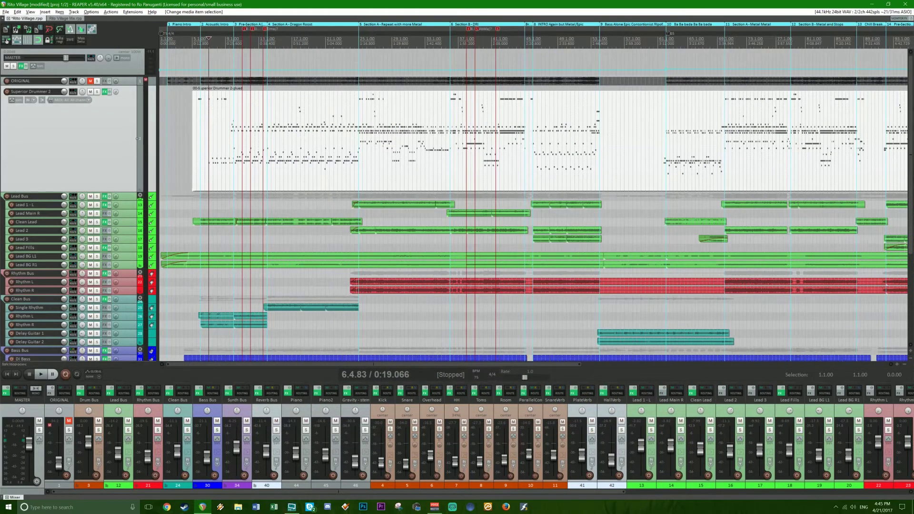
left_click(352, 40)
scroll(253, 143, "up", 3)
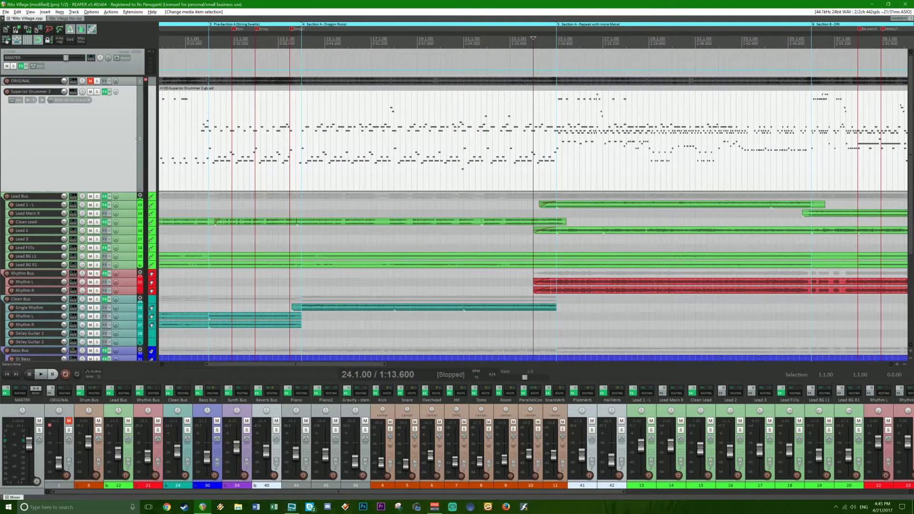
key("space")
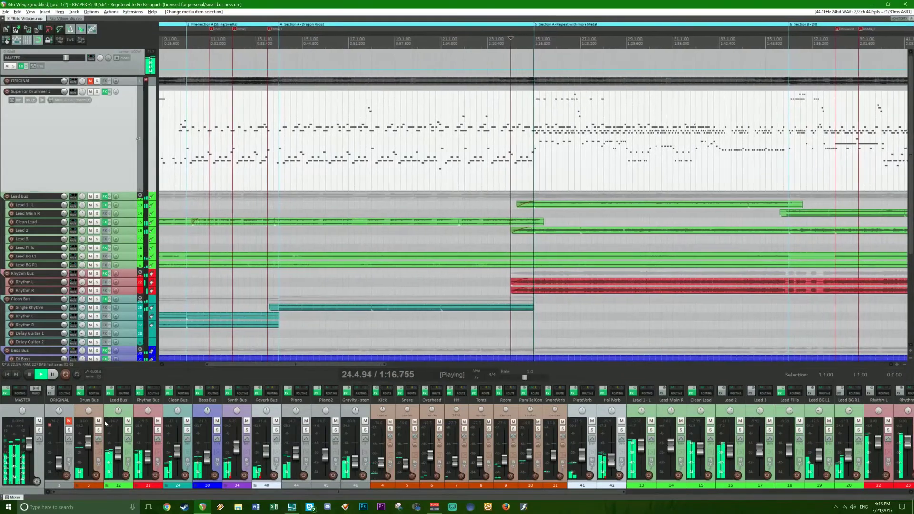
Reset the Drum Bus volume to 0 dB, fine-tune its level by ear during playback, and stop playback.
double_click(89, 446)
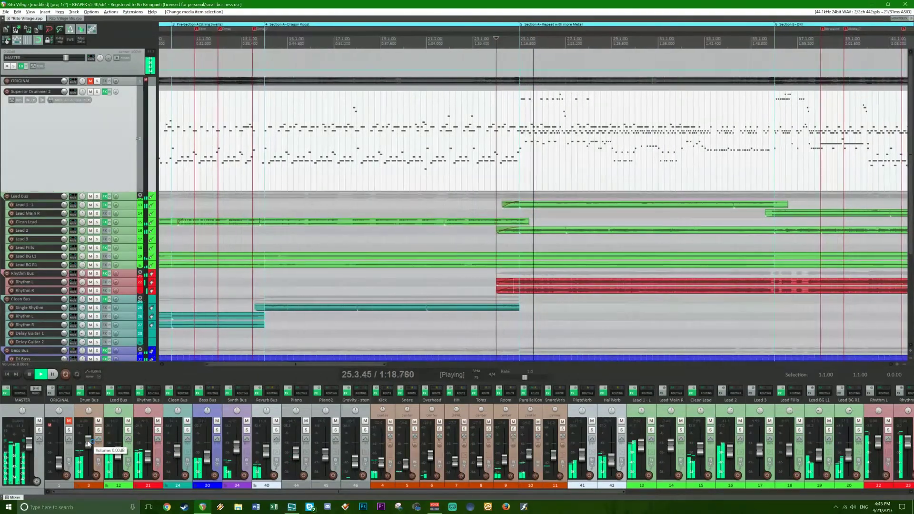
scroll(88, 445, "up", 5)
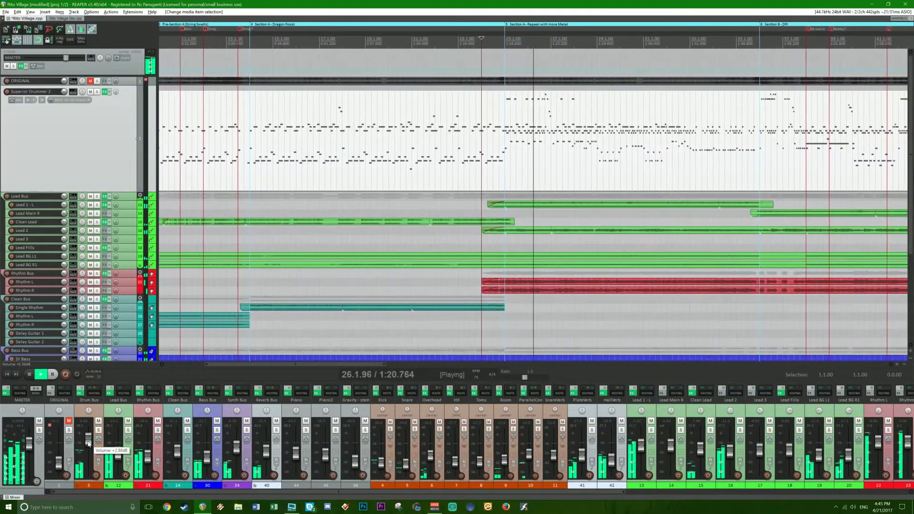
scroll(88, 444, "down", 2)
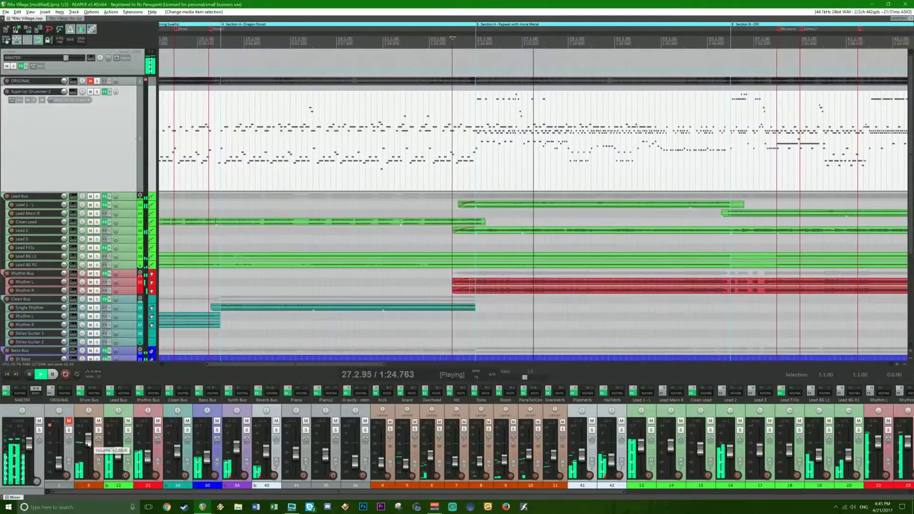
scroll(88, 444, "down", 2)
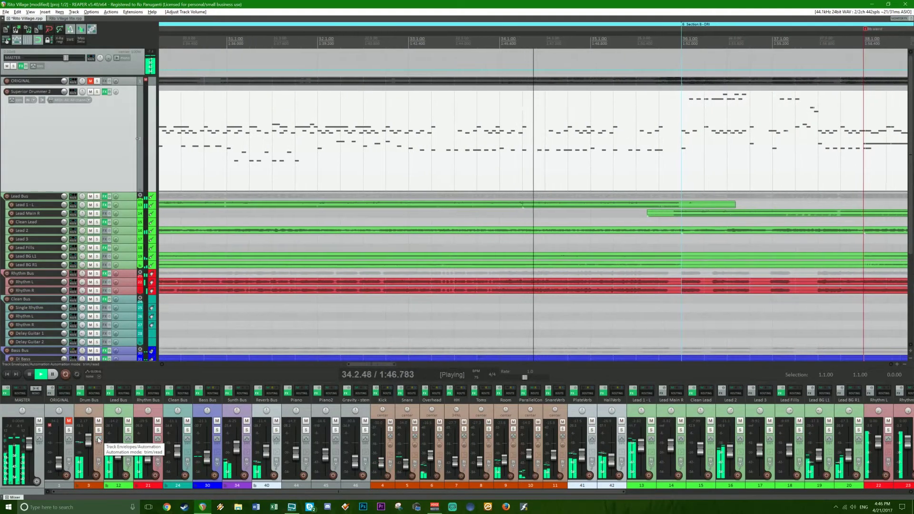
mouse_move(88, 442)
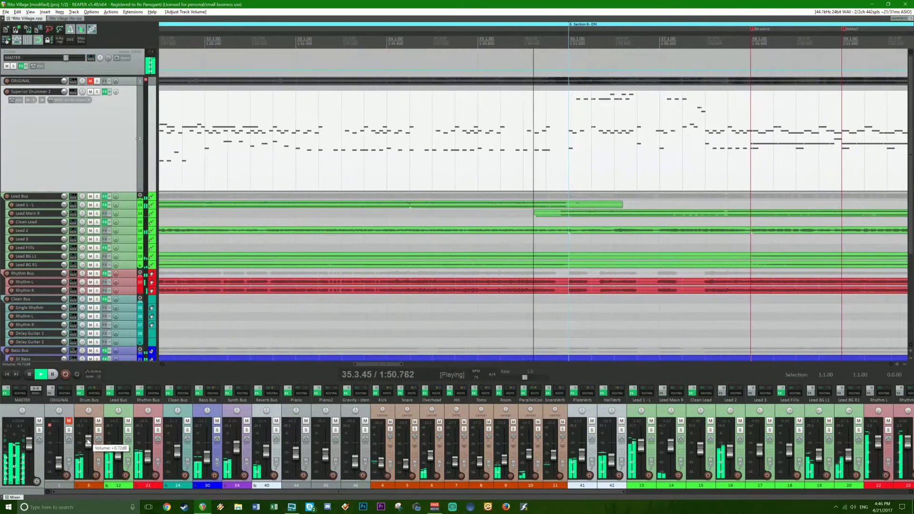
key("space")
Review all tracks across the full song arrangement and place the edit cursor at bar 40 in Section B.
scroll(313, 284, "down", 5)
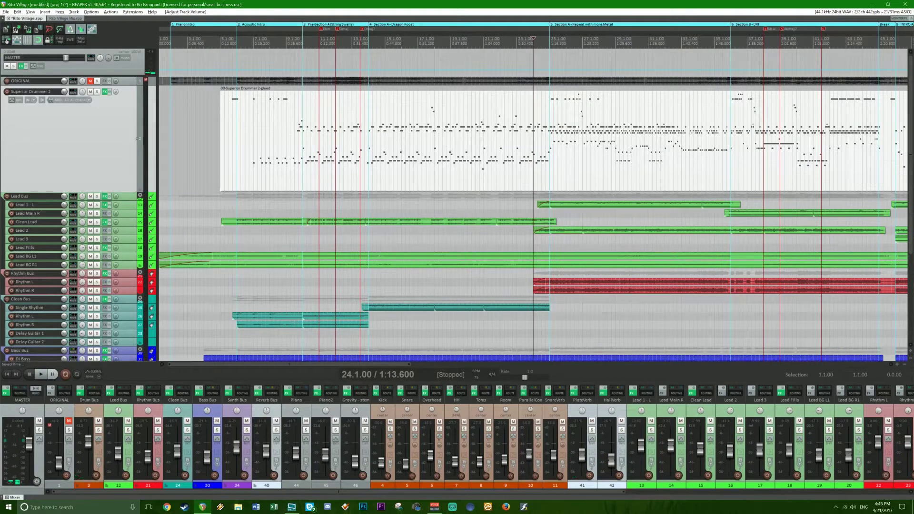
left_click_drag(912, 208, 903, 301)
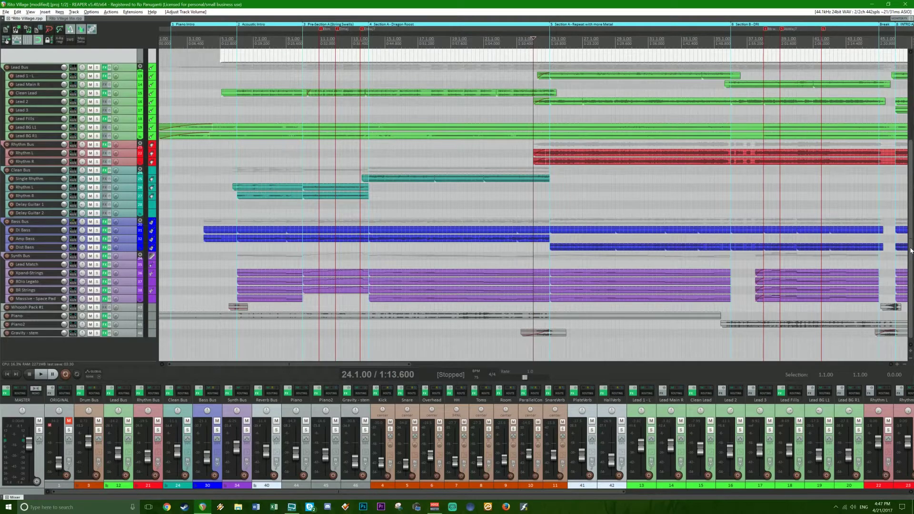
scroll(911, 251, "up", 5)
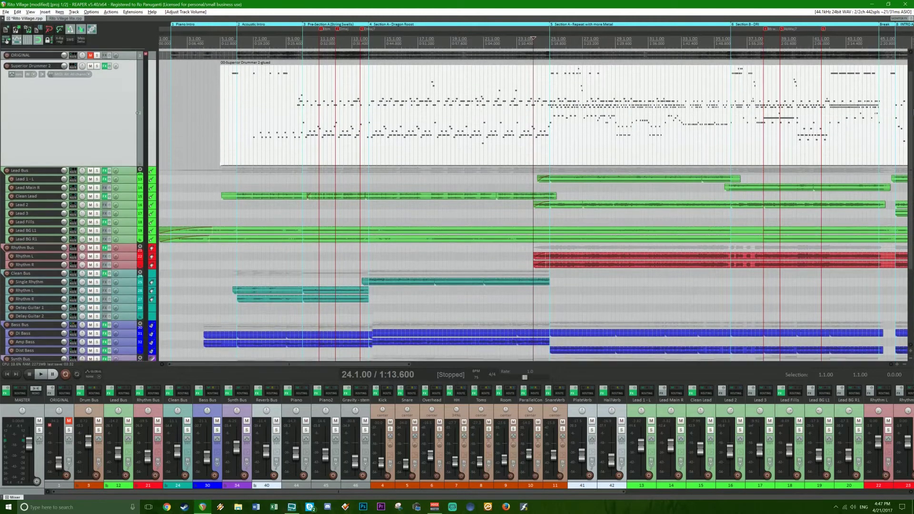
scroll(530, 134, "down", 4)
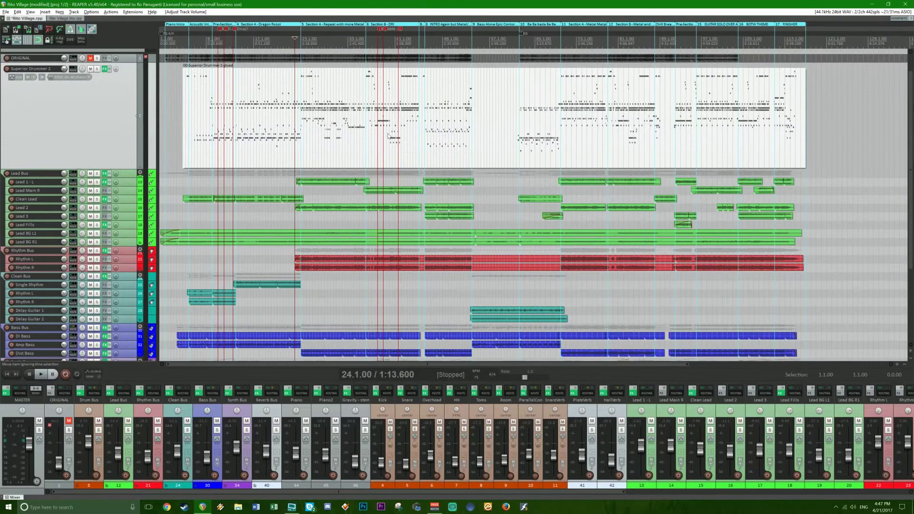
left_click(389, 159)
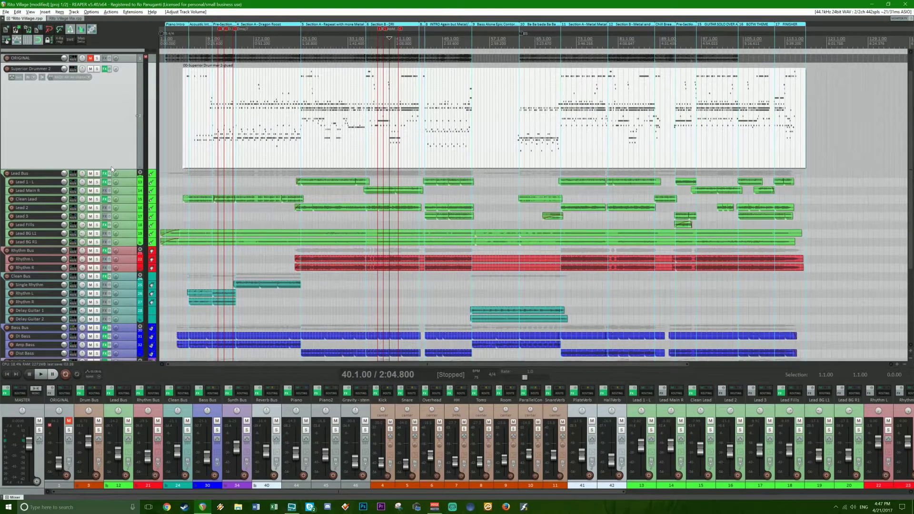
Reduce the height of the Superior Drummer 2 track and open its drum item in the MIDI editor.
left_click_drag(111, 169, 137, 129)
left_click(280, 85)
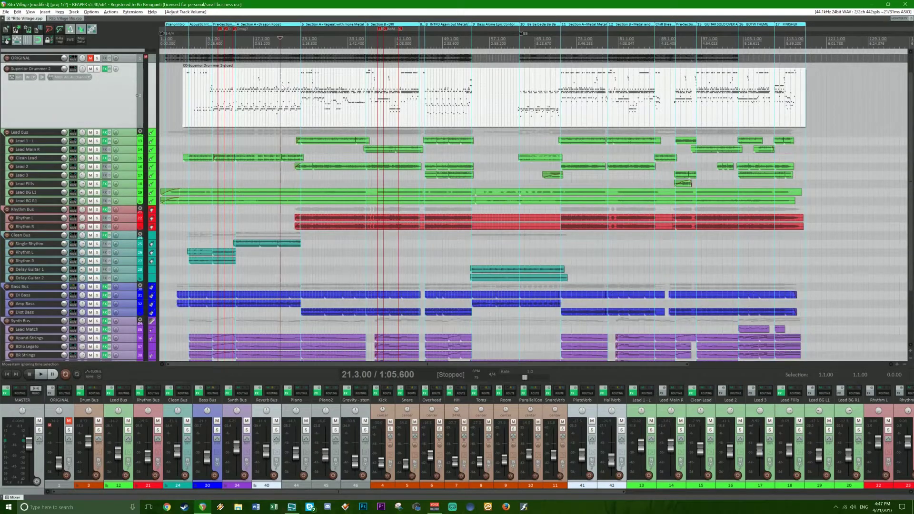
right_click(281, 87)
left_click(329, 170)
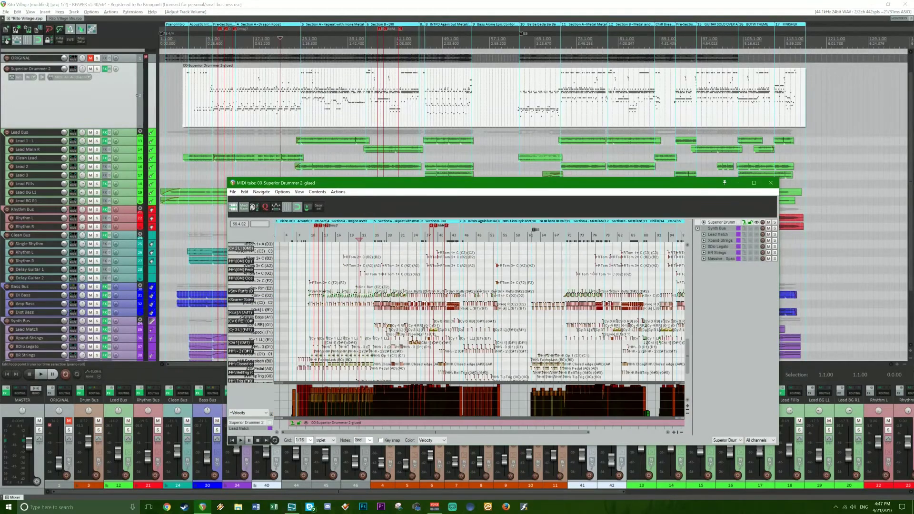
Select the drum notes across the song, try the Humanize Notes timing bias and velocity settings, and close the editor without applying them.
scroll(490, 307, "down", 5)
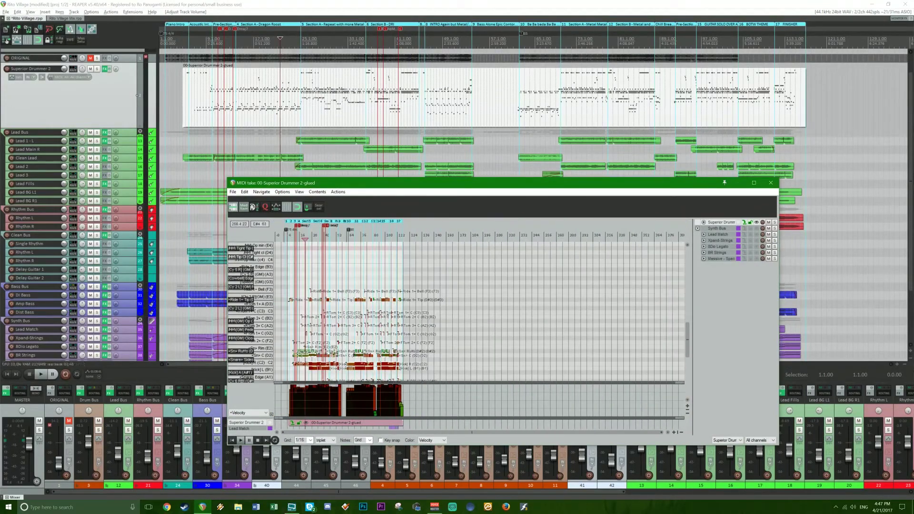
left_click_drag(495, 258, 277, 351)
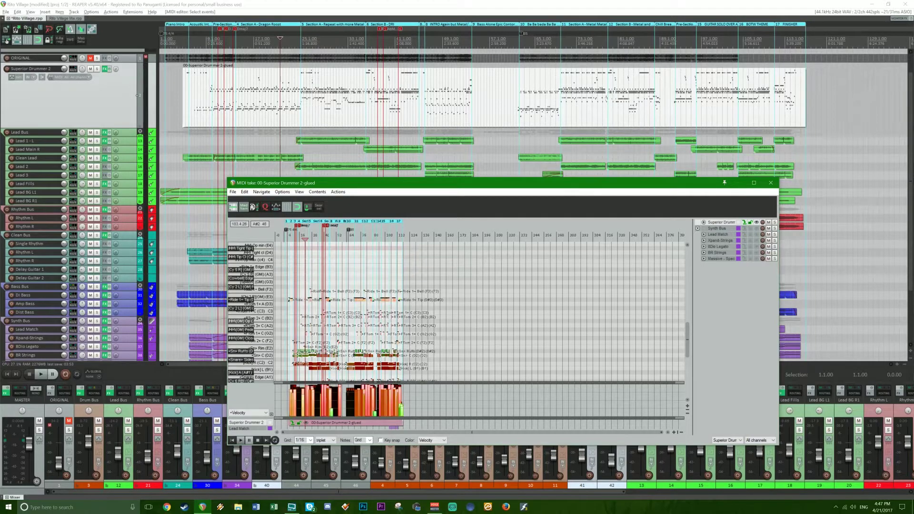
scroll(277, 352, "up", 4)
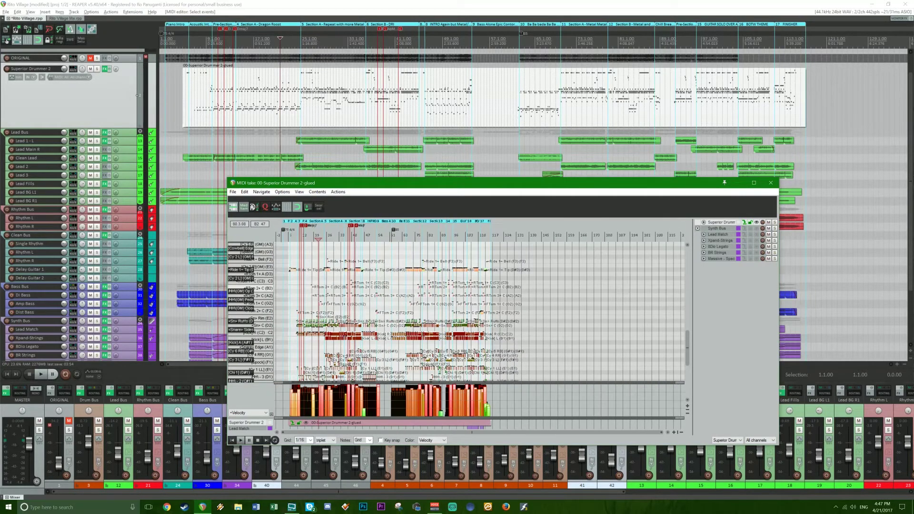
scroll(276, 352, "up", 1)
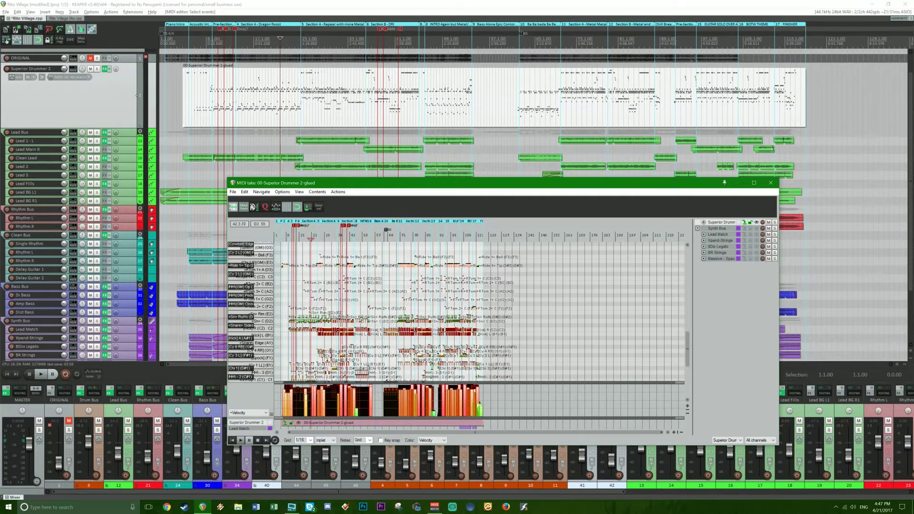
left_click(262, 191)
mouse_move(234, 193)
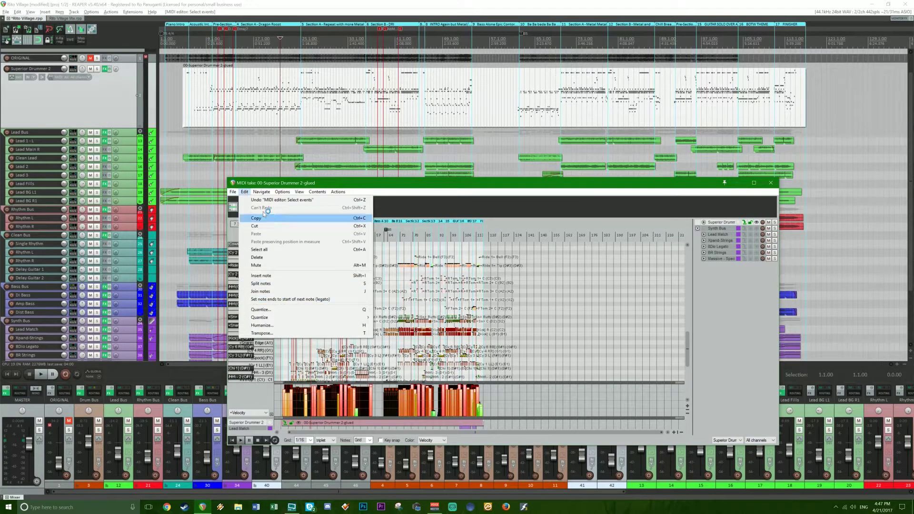
left_click(262, 325)
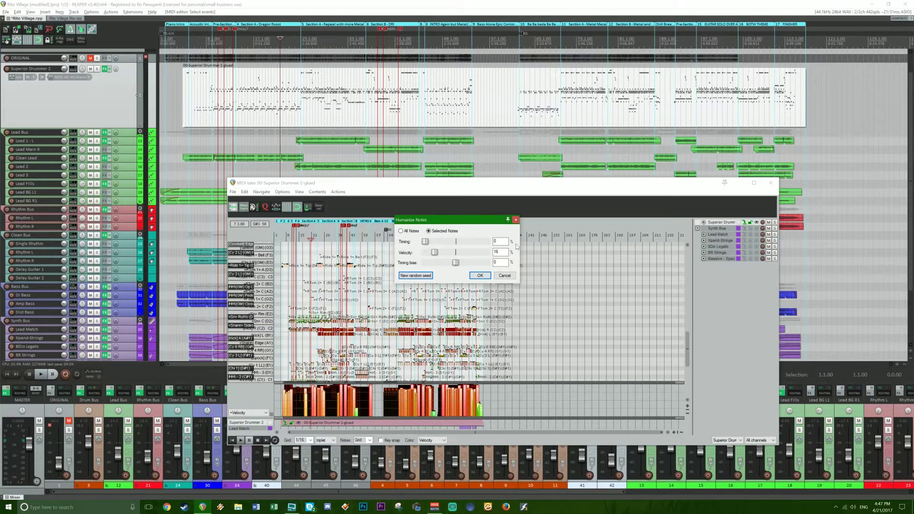
left_click_drag(456, 263, 474, 264)
double_click(474, 265)
left_click_drag(434, 253, 433, 257)
left_click(511, 277)
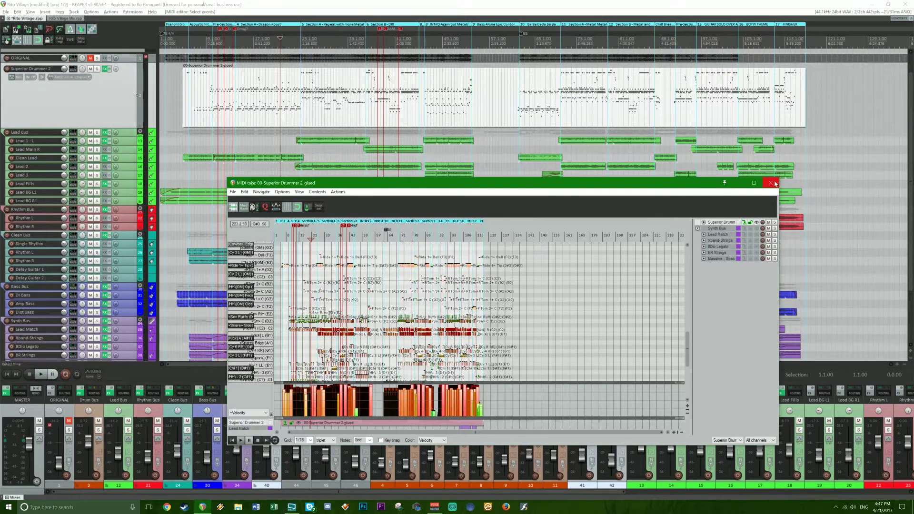
left_click(771, 183)
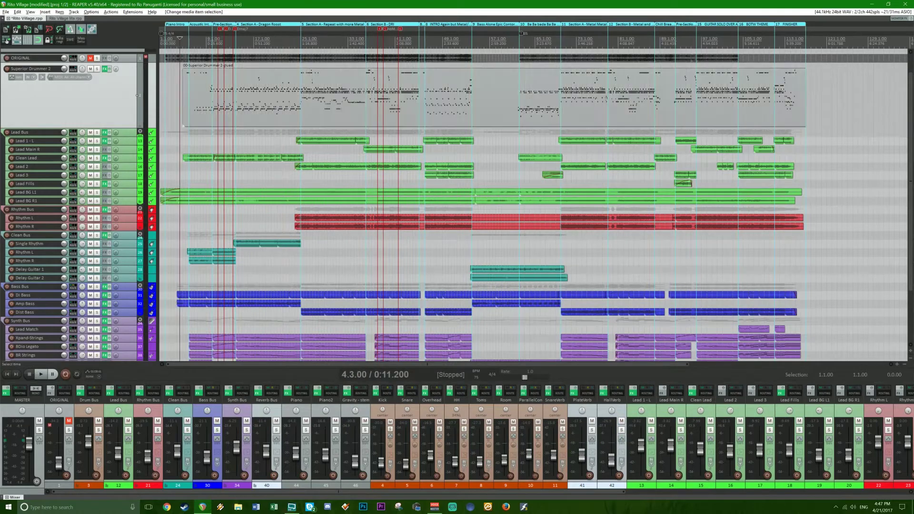
Save the project and shrink the Superior Drummer 2 track to minimum height.
scroll(212, 119, "up", 3)
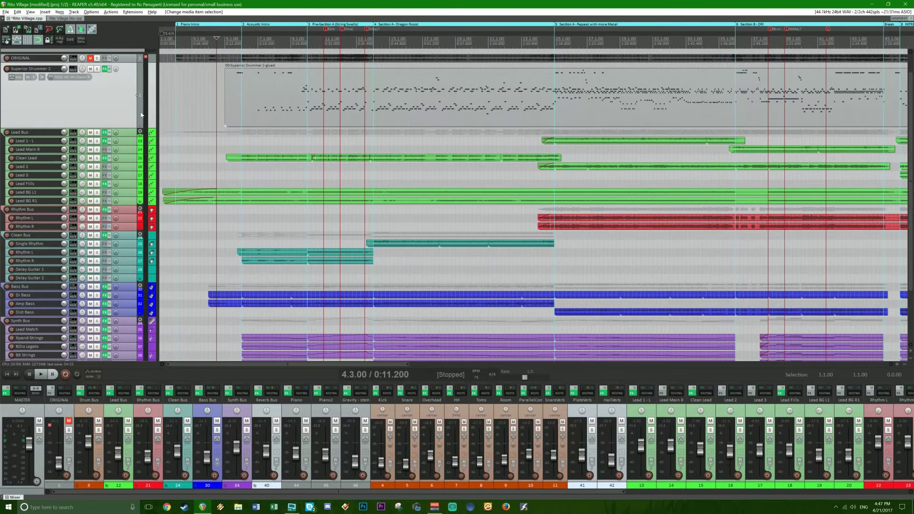
key("ctrl+s")
left_click_drag(120, 127, 116, 63)
scroll(533, 191, "down", 3)
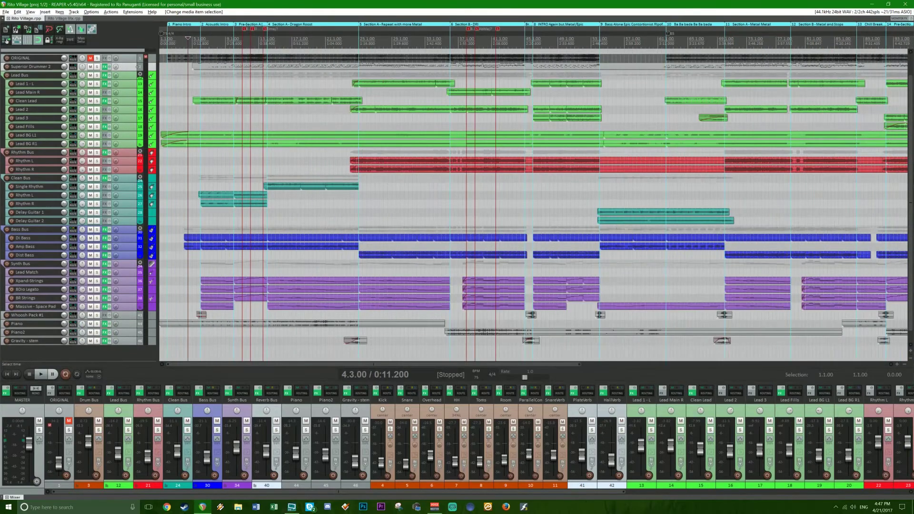
scroll(122, 84, "down", 1)
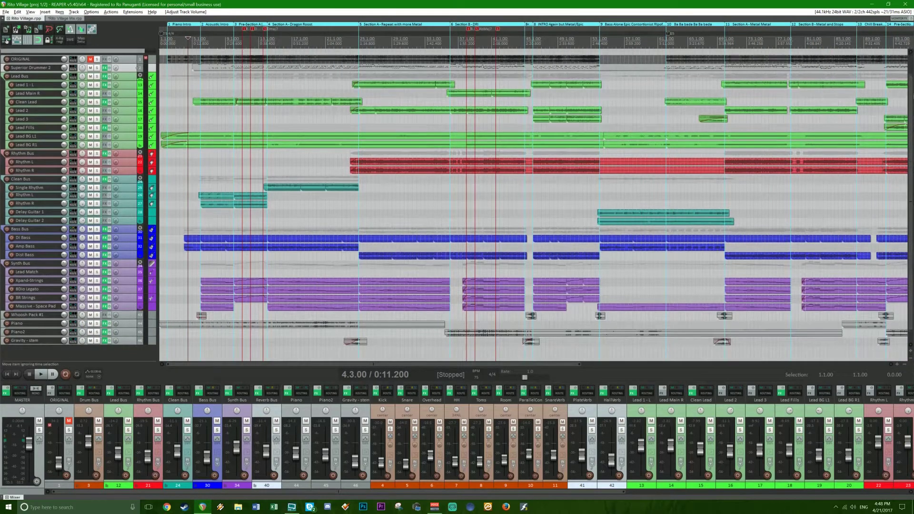
scroll(912, 118, "up", 1)
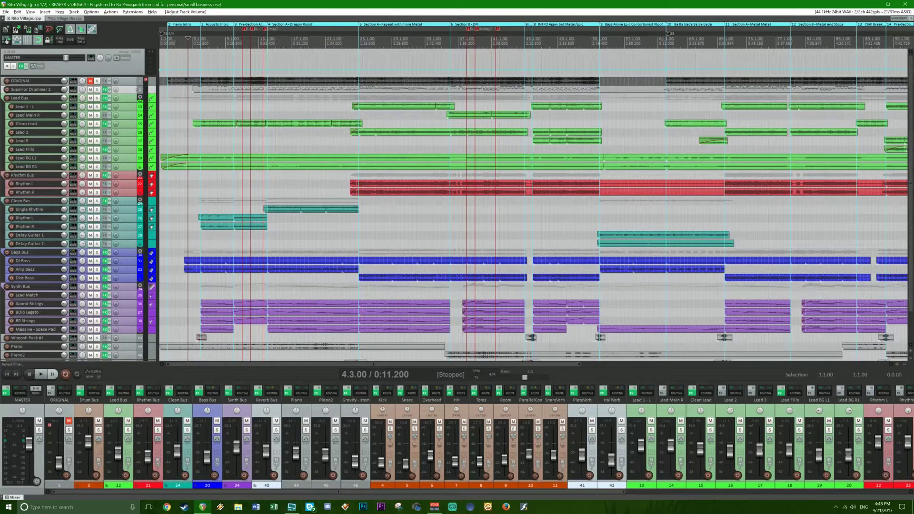
Open the Superior Drummer 2 plugin's Construct view and inspect the main snare, the additional snare and the kick drum.
left_click(105, 90)
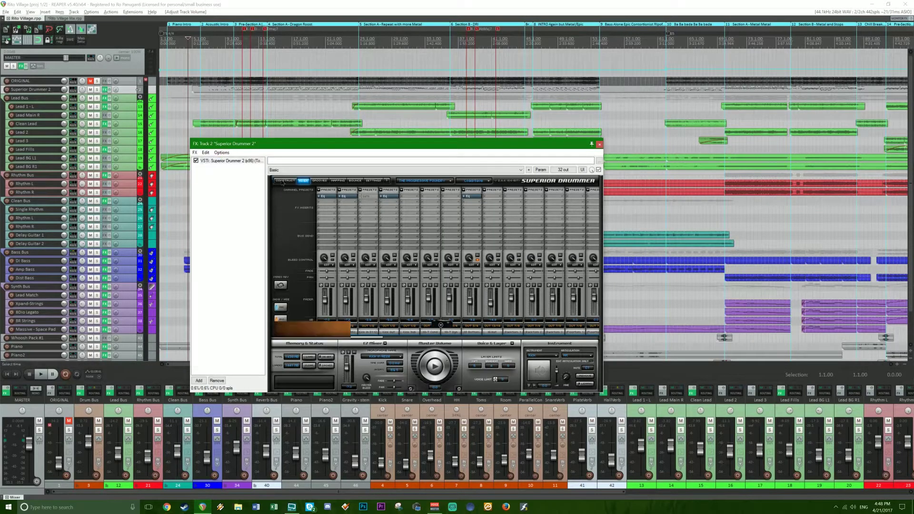
left_click(283, 181)
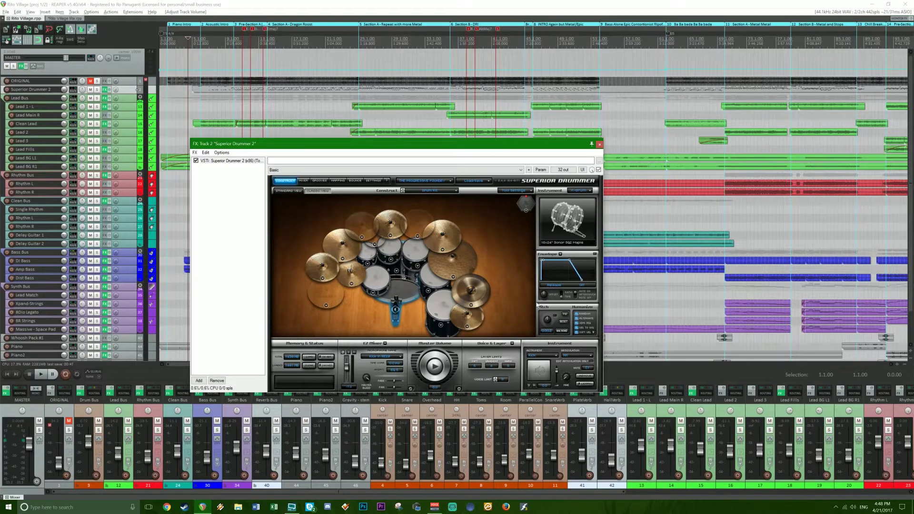
left_click(373, 285)
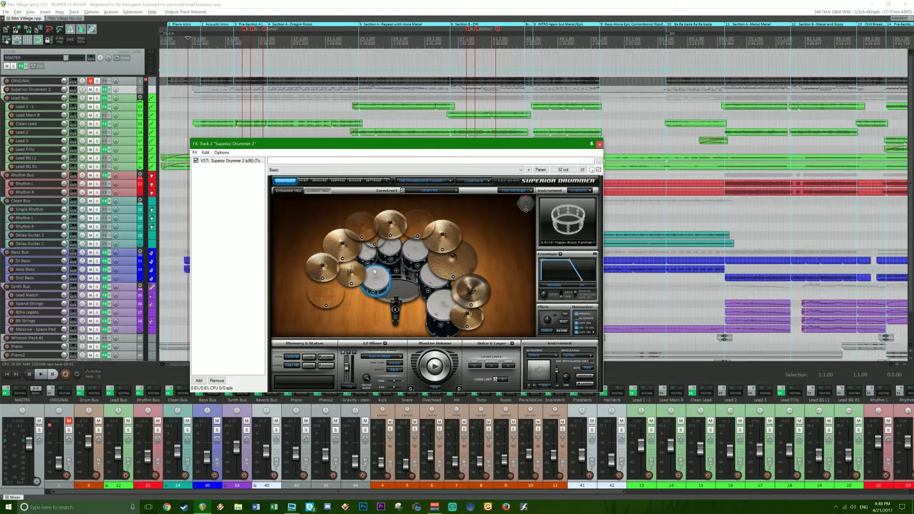
left_click(524, 206)
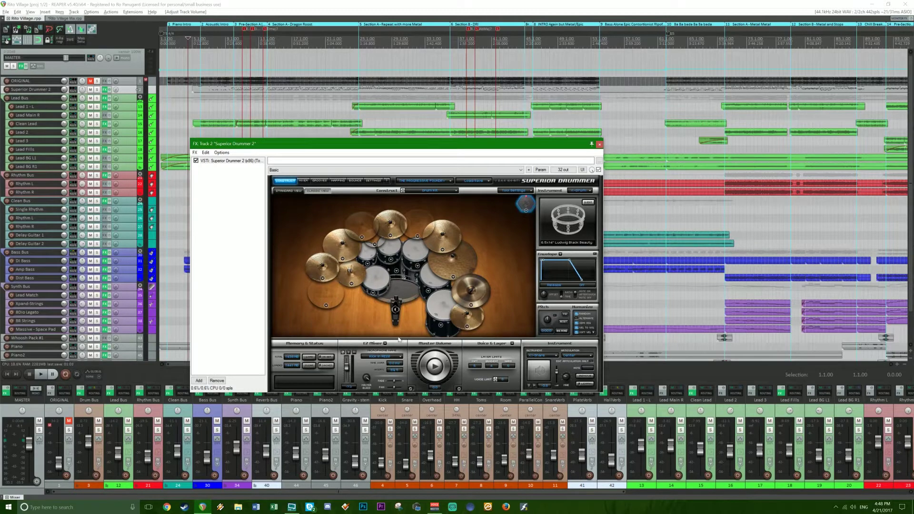
left_click(397, 292)
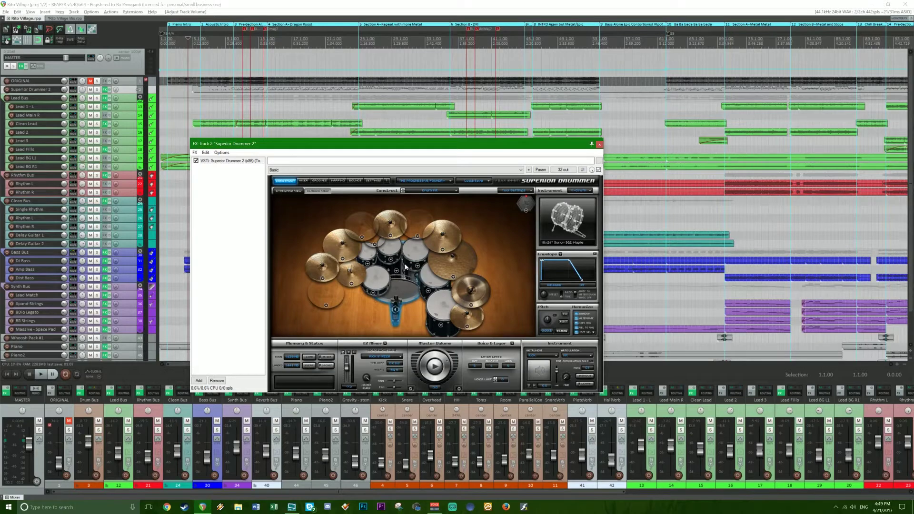
left_click(406, 289)
Inspect the models of the floor toms and rack toms in the Superior Drummer kit.
left_click(425, 275)
left_click(436, 300)
left_click(412, 257)
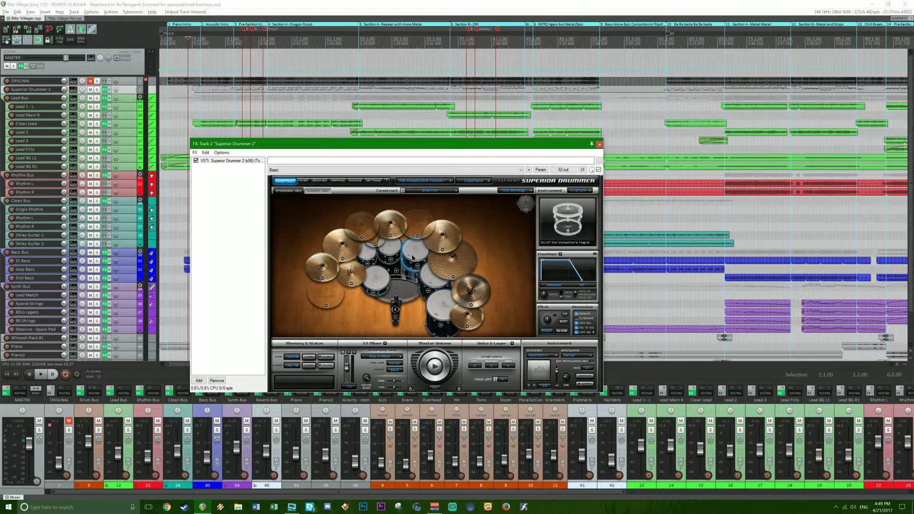
left_click(384, 251)
left_click(371, 257)
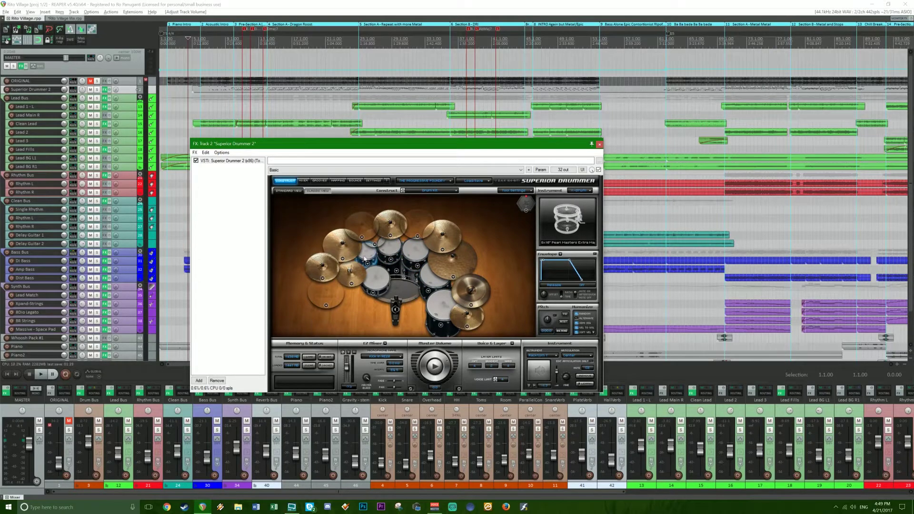
Inspect each cymbal around the Superior Drummer kit, including the crashes and the ride.
left_click(353, 250)
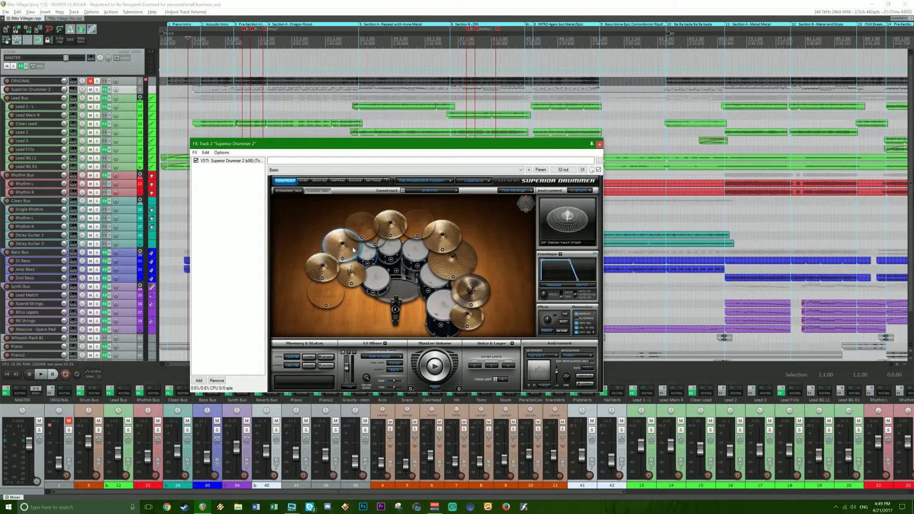
left_click(389, 236)
left_click(436, 242)
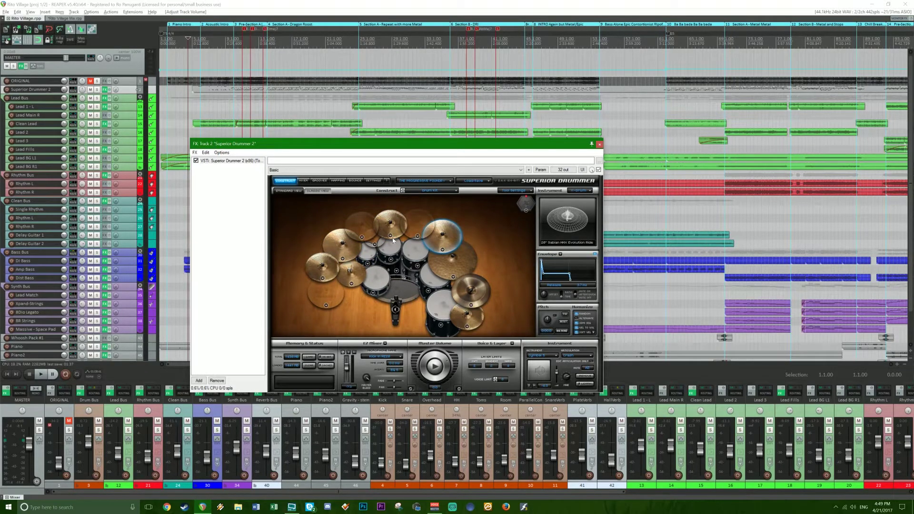
left_click(440, 267)
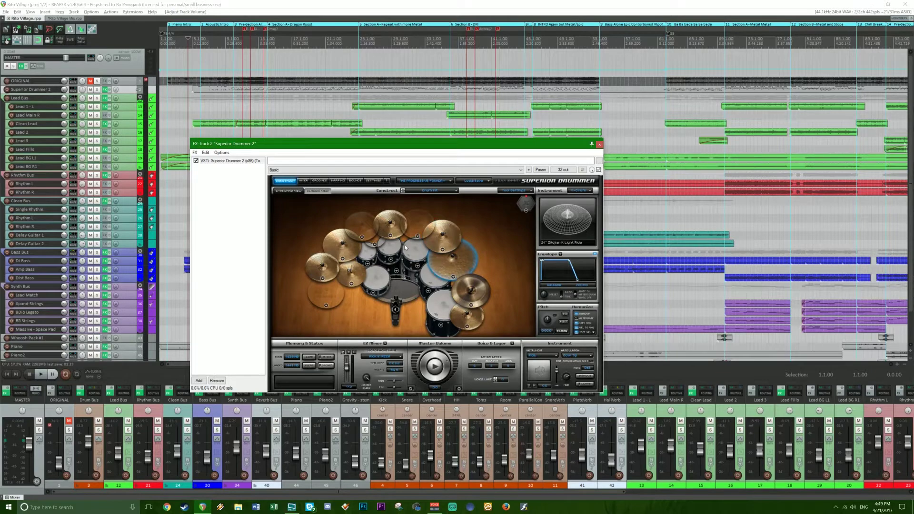
left_click(440, 286)
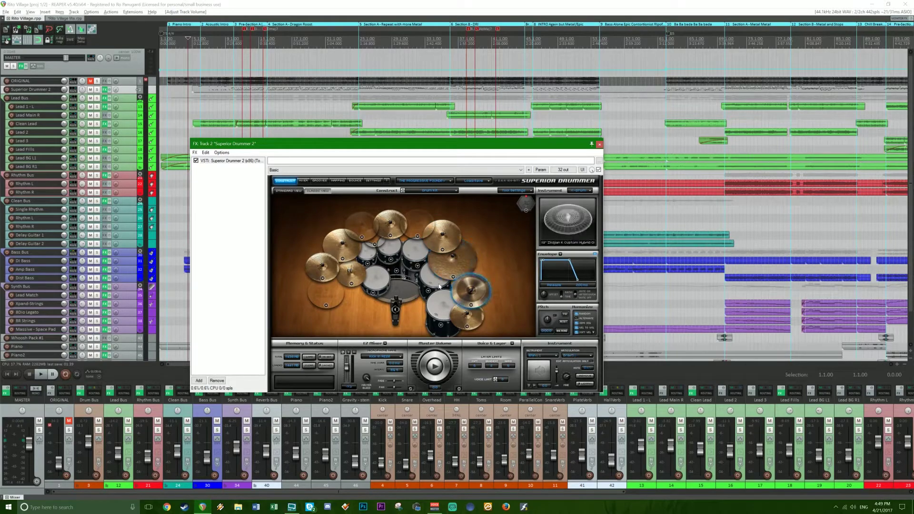
left_click(468, 315)
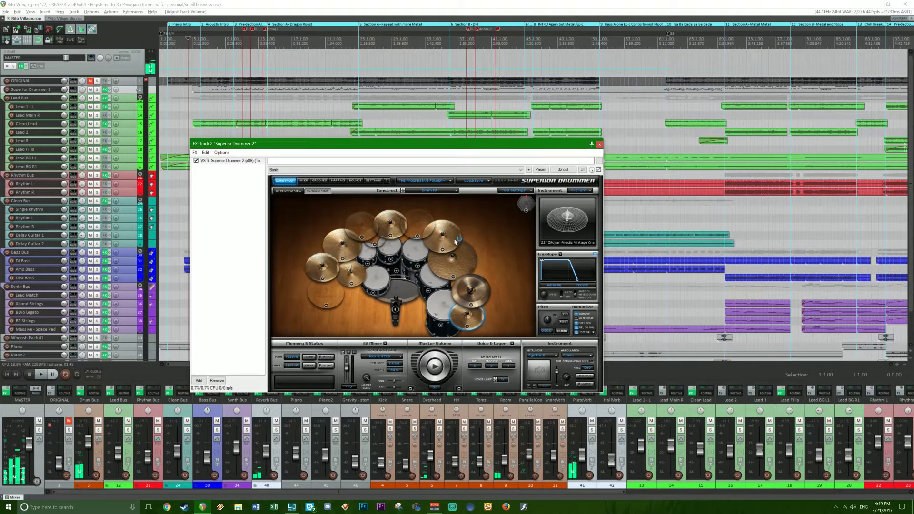
left_click(360, 278)
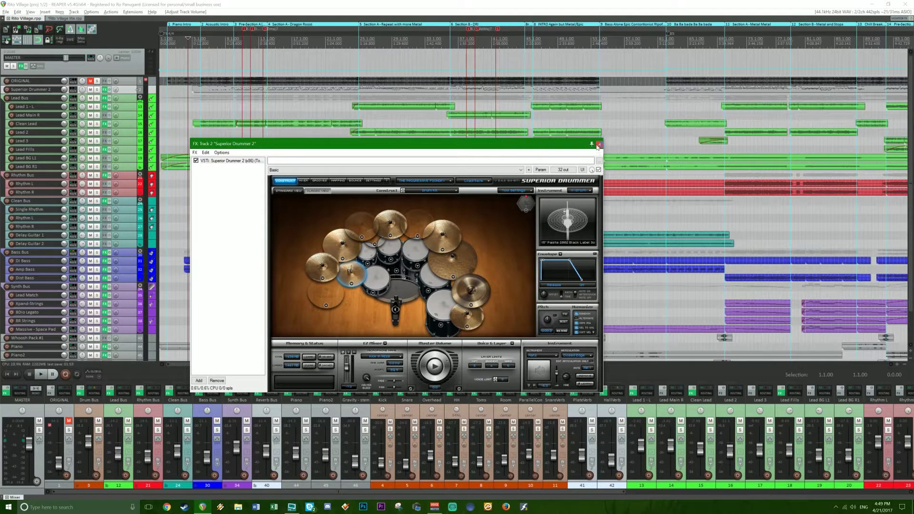
Examine the EQ inserts on the first two channels of the Superior Drummer mixer and close the equalizer.
left_click(305, 182)
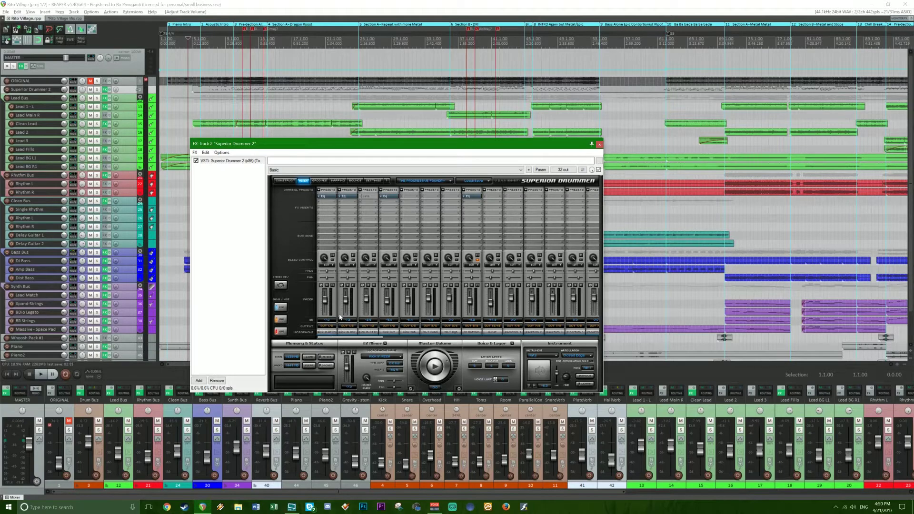
left_click(326, 197)
left_click(350, 198)
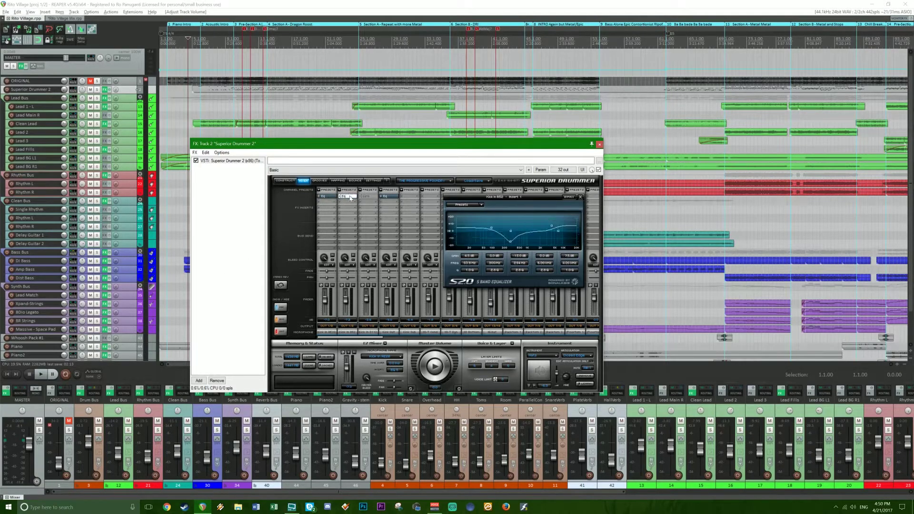
left_click(326, 198)
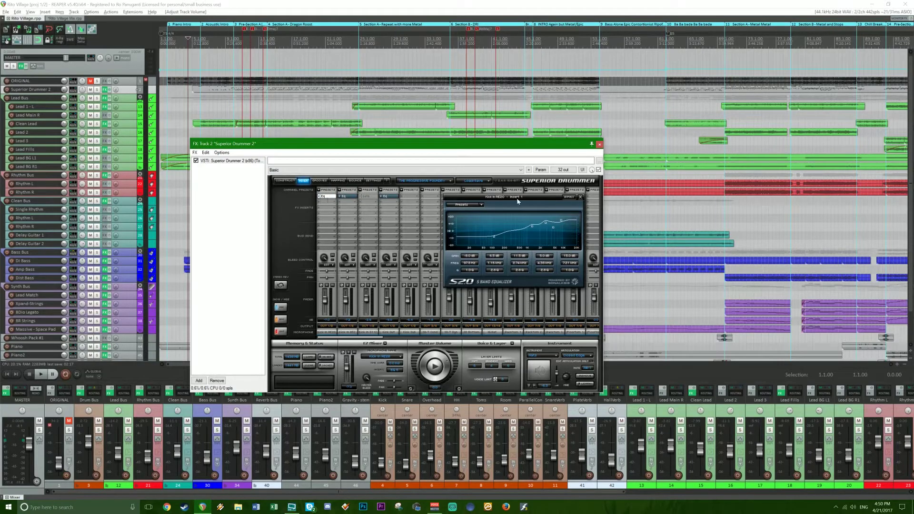
left_click(580, 197)
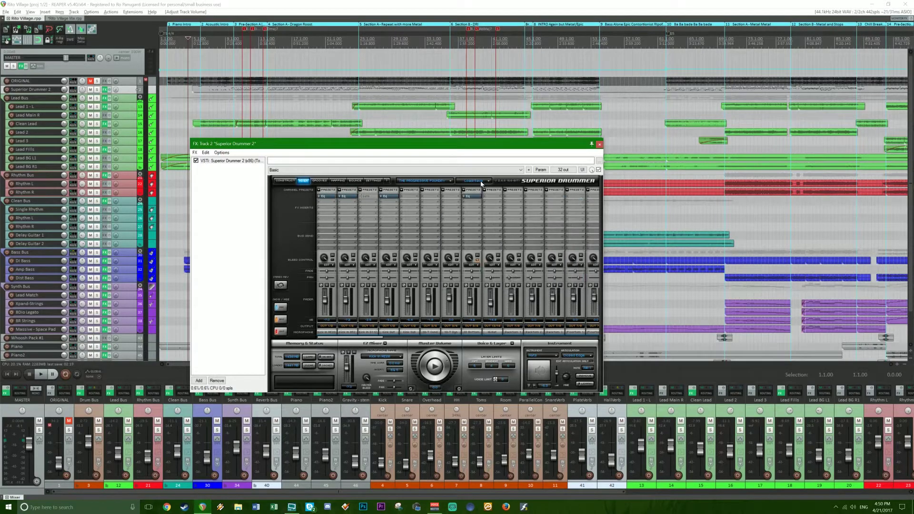
Check which drum sound libraries are available in Superior Drummer, keeping The Progressive Foundry.
left_click(440, 182)
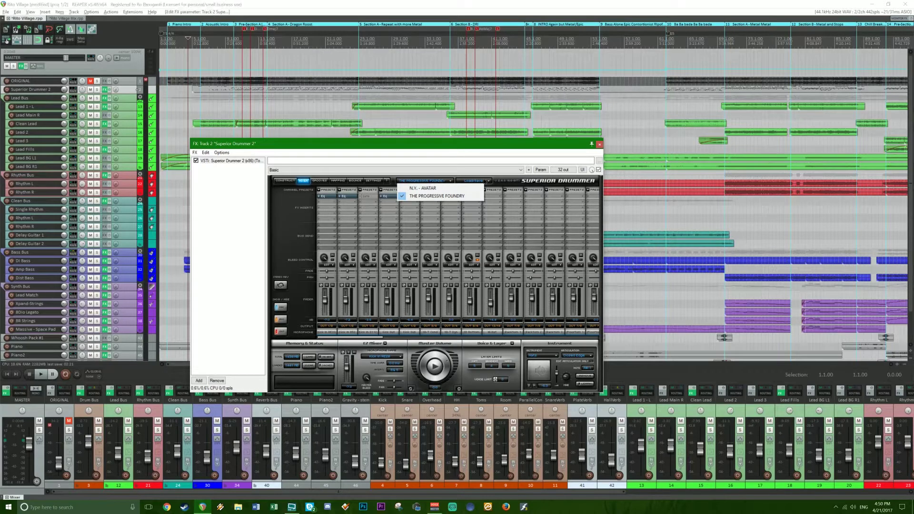
left_click(521, 170)
left_click(536, 183)
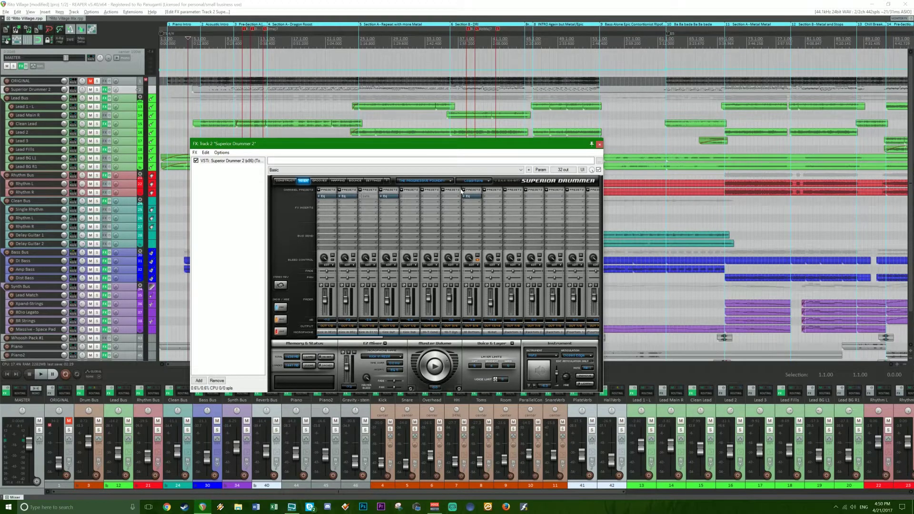
Examine the individual bleed lists of the fourth visible EQ'd channel and a dry channel further along the Superior Drummer mixer.
scroll(376, 305, "right", 4)
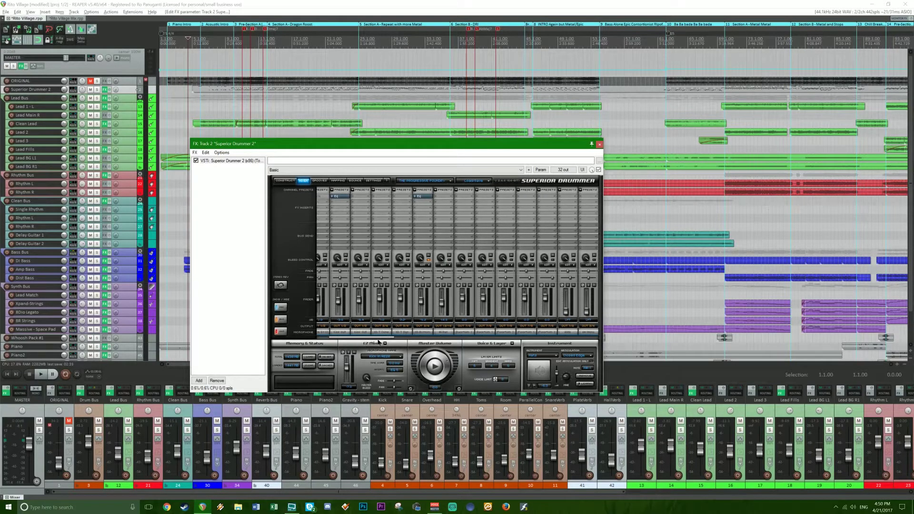
left_click(388, 266)
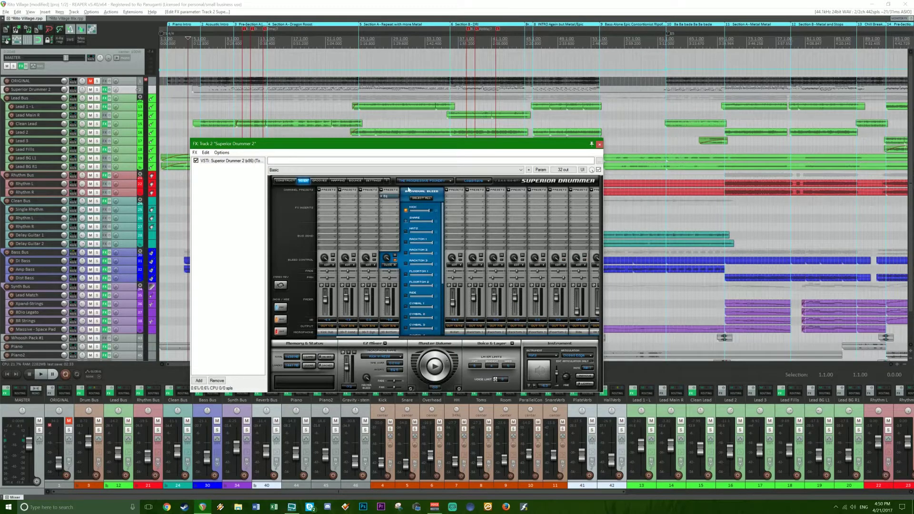
left_click_drag(443, 222, 442, 303)
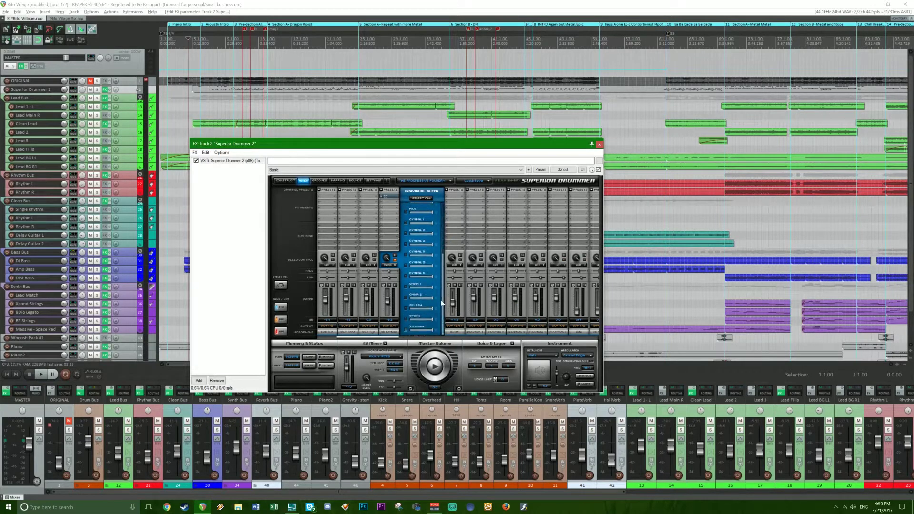
left_click(389, 265)
left_click_drag(371, 337, 419, 343)
left_click(371, 265)
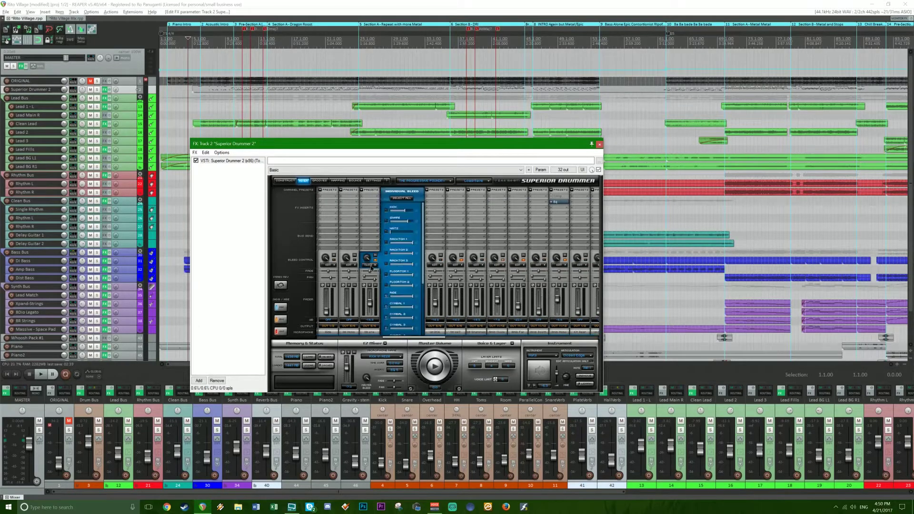
left_click_drag(424, 246, 424, 298)
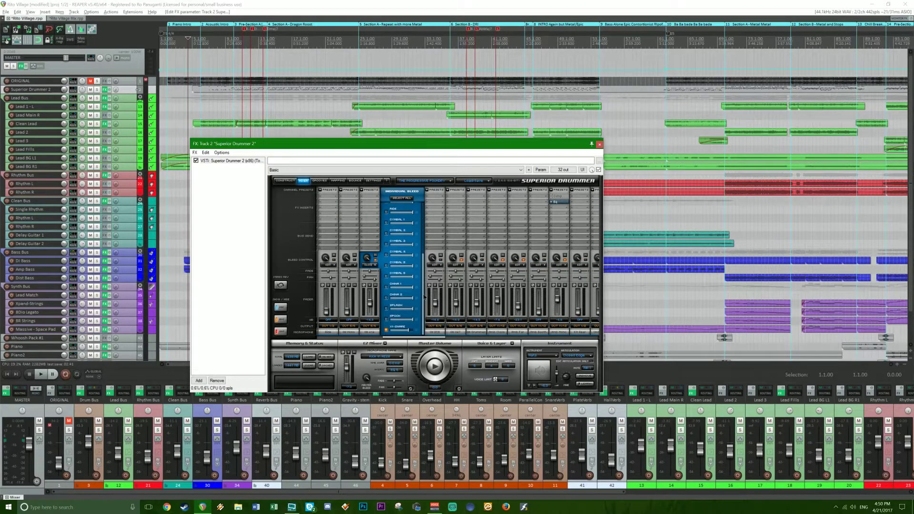
left_click(372, 267)
Examine which drums bleed into the fifth and seventh visible mixer channels by reading through their individual bleed lists.
left_click(410, 265)
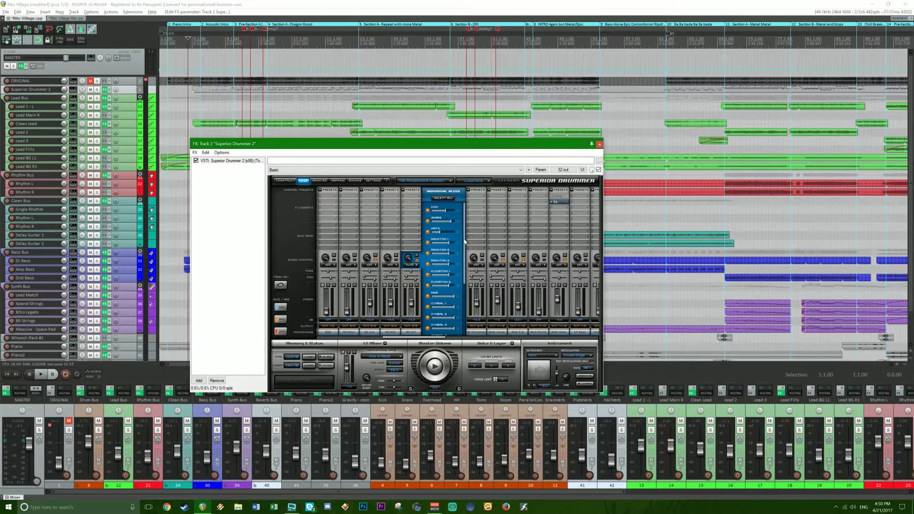
scroll(465, 242, "down", 4)
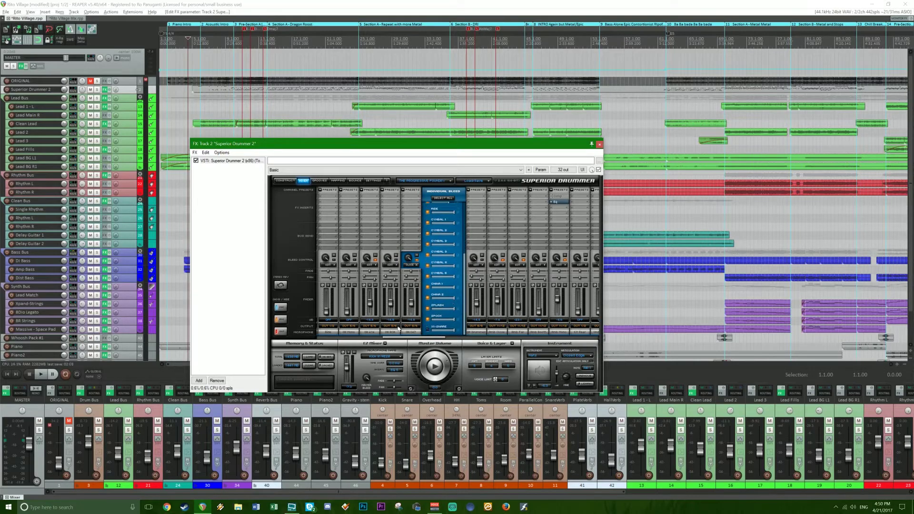
left_click(409, 267)
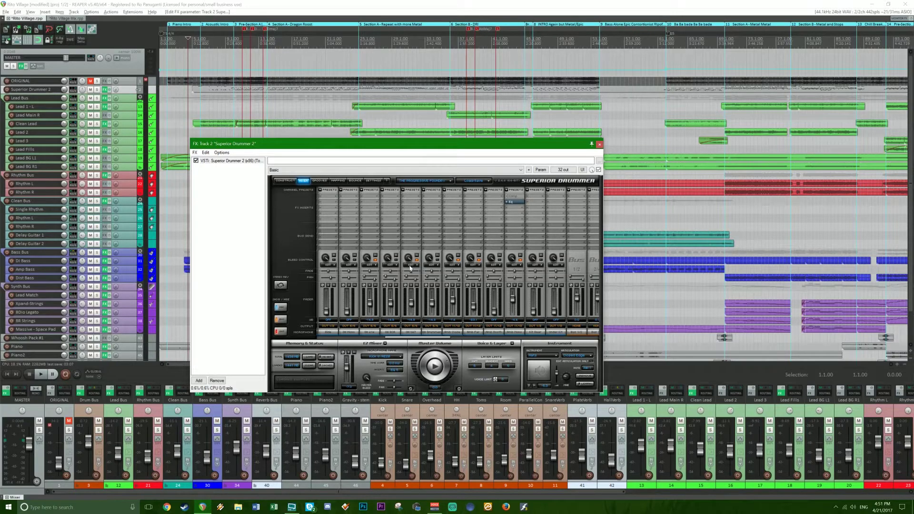
left_click(452, 266)
left_click_drag(506, 247, 523, 313)
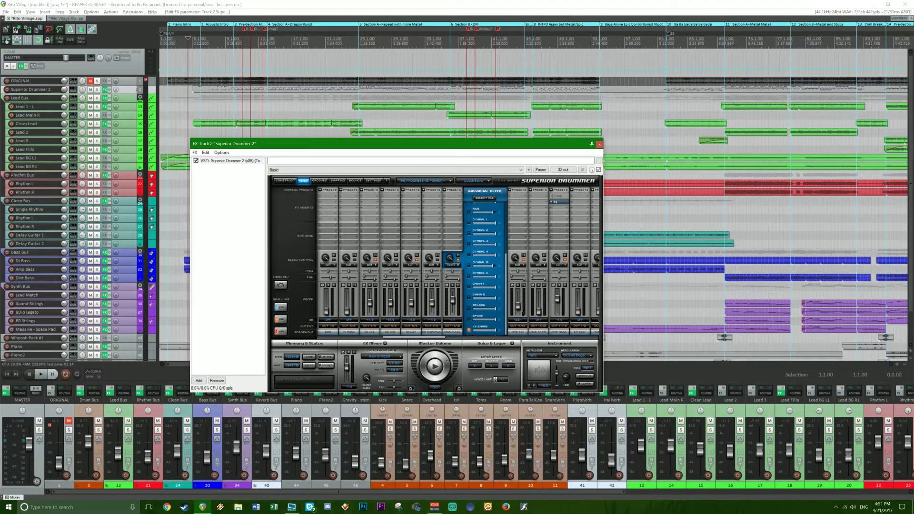
left_click(450, 266)
Examine the individual bleed lists of the eighth visible mixer channel and the tenth one, which carries an EQ insert.
left_click(473, 266)
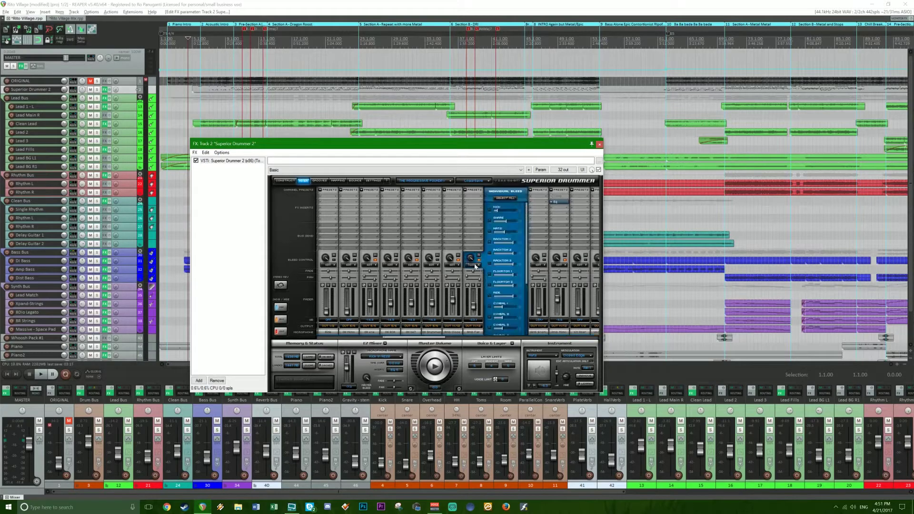
scroll(527, 254, "down", 1)
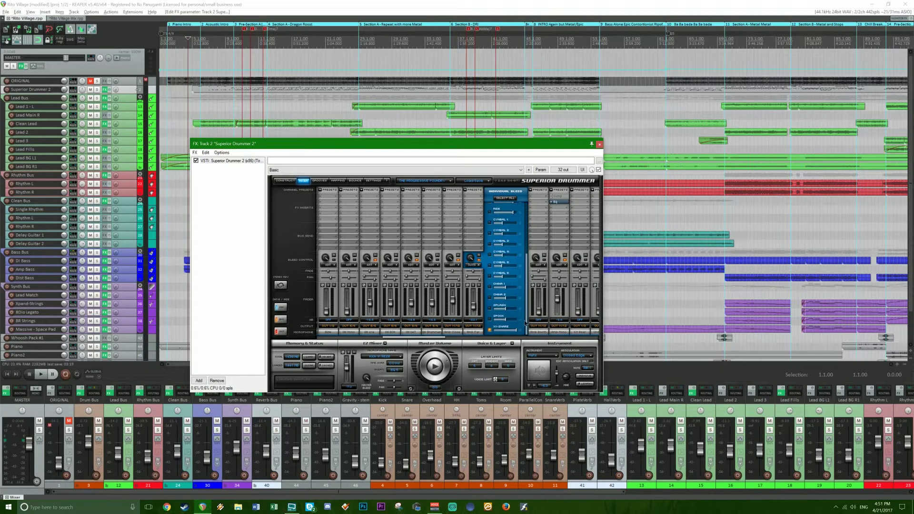
scroll(524, 295, "down", 5)
left_click(474, 267)
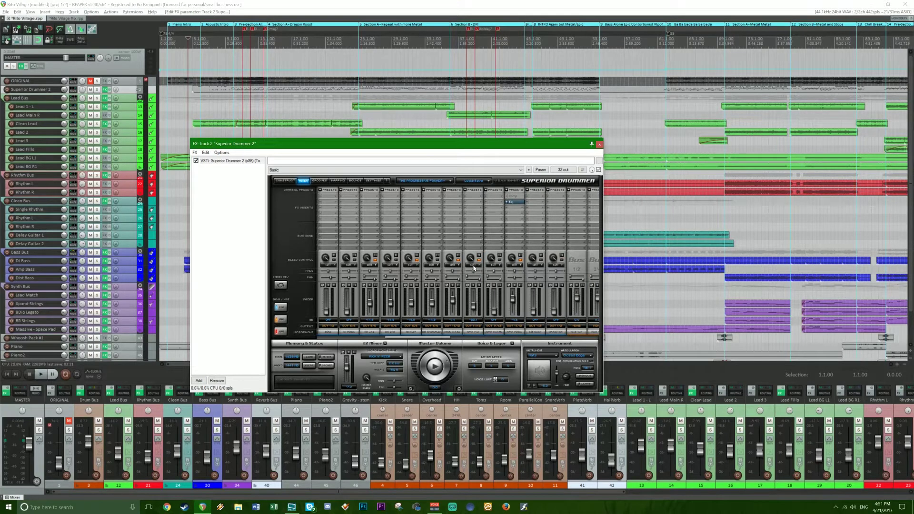
left_click(513, 265)
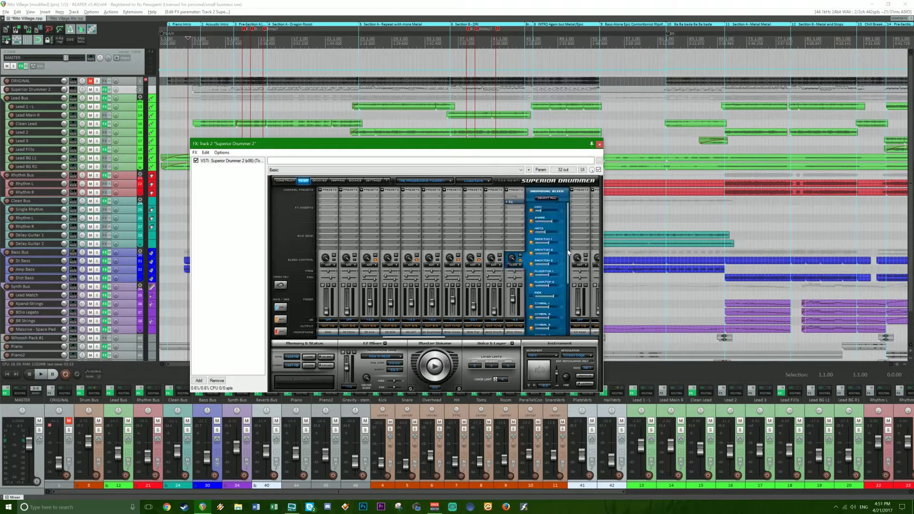
scroll(561, 312, "down", 4)
scroll(548, 285, "up", 4)
left_click(513, 267)
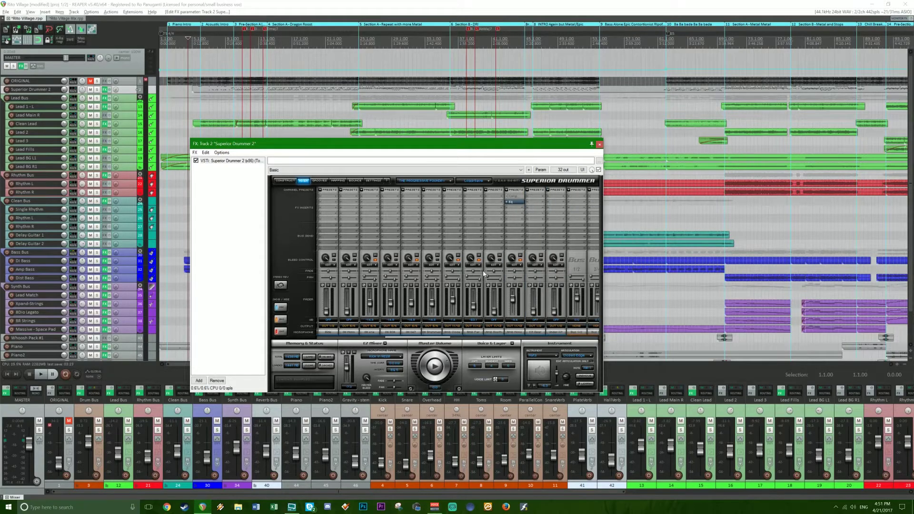
Close the Superior Drummer window, then solo the Drum Bus and start playback with the Kick track selected.
left_click(599, 144)
left_click(393, 410)
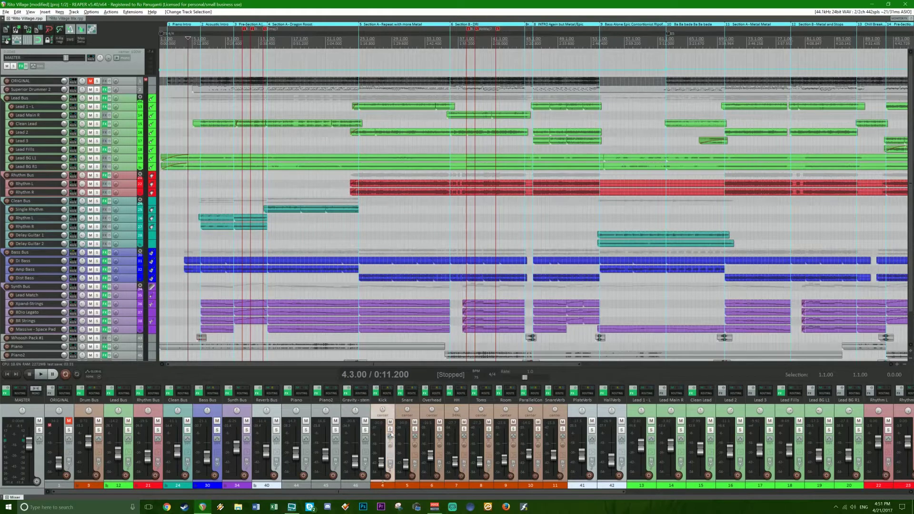
left_click(98, 431)
key("space")
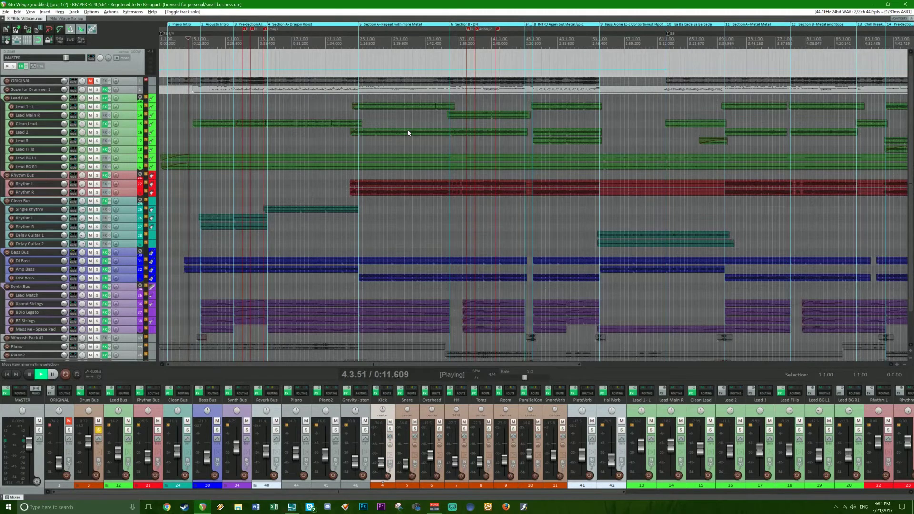
Open the Kick track's FabFilter Pro-Q and watch its spectrum during playback before stopping.
right_click(377, 395)
left_click(401, 420)
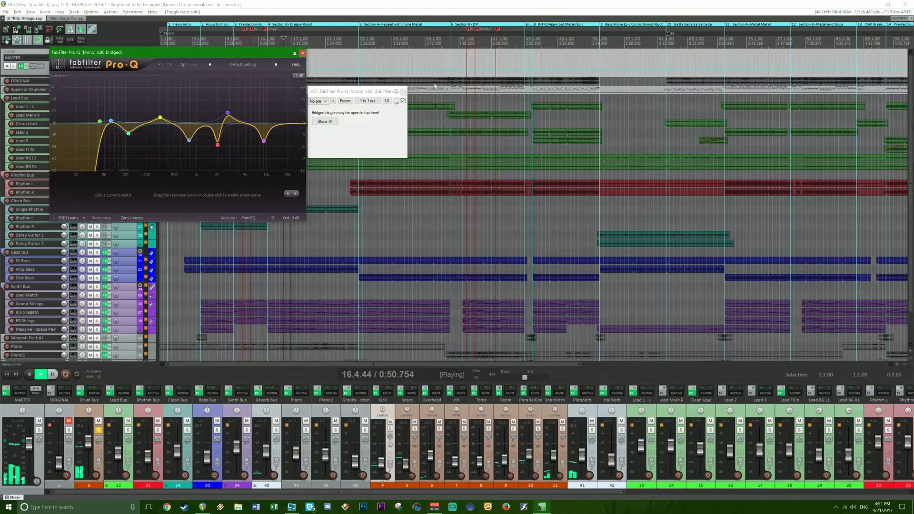
key("space")
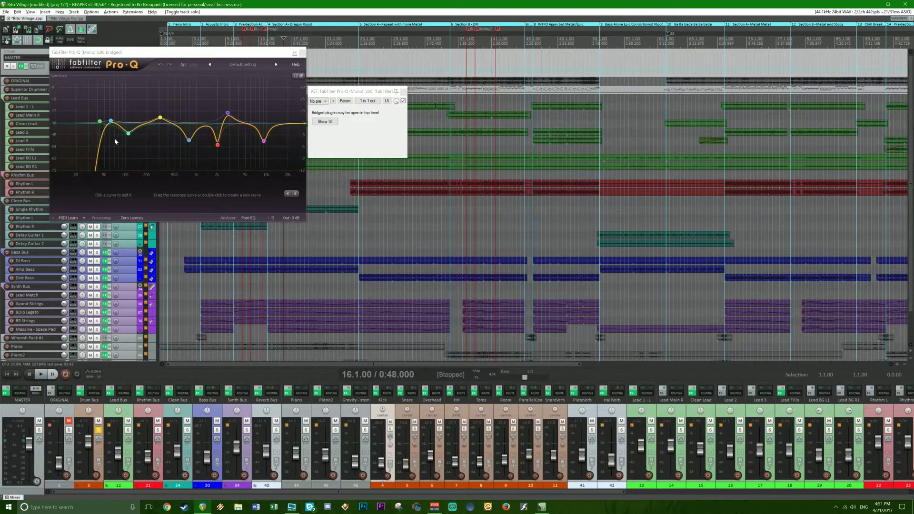
Audition a lower low-cut frequency in the Kick's Pro-Q during playback, then raise the cutoff slightly.
key("space")
mouse_move(100, 122)
left_mouse_down()
mouse_move(76, 123)
mouse_move(92, 122)
left_mouse_up()
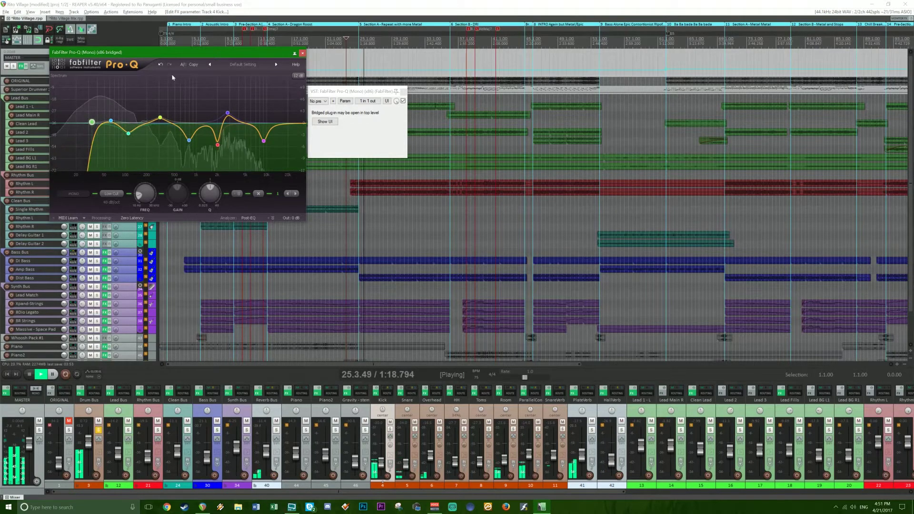
left_click(333, 3)
key("space")
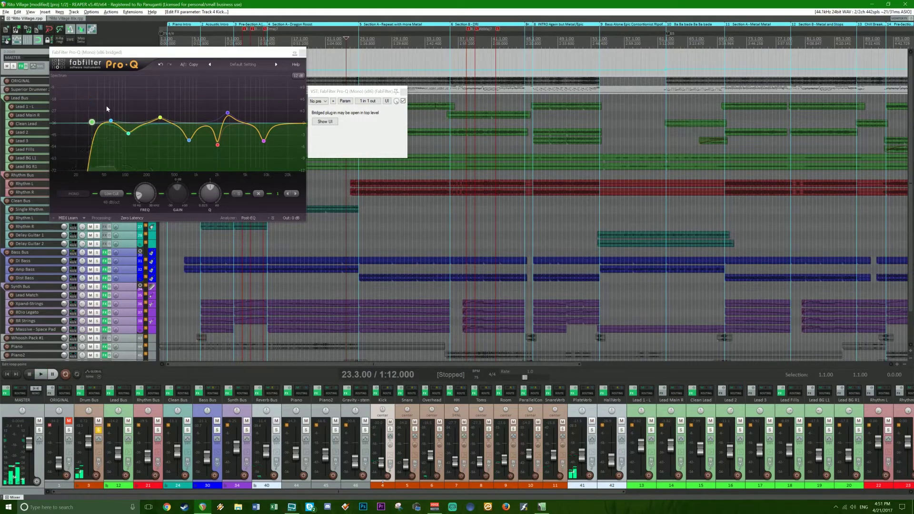
left_click_drag(93, 123, 97, 122)
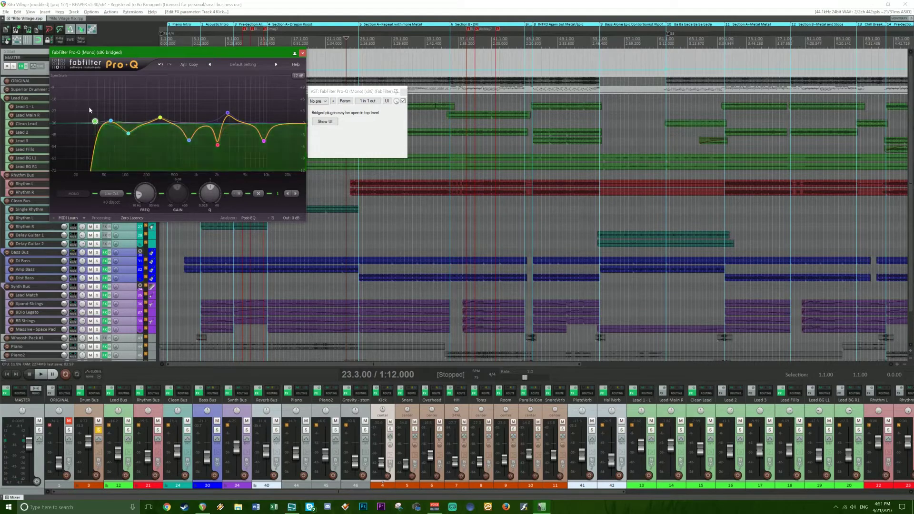
Set the Kick's low-cut slope to 24 dB/oct and boost the lowest bell band around 50 Hz while the drums play.
left_click(112, 202)
left_click(134, 226)
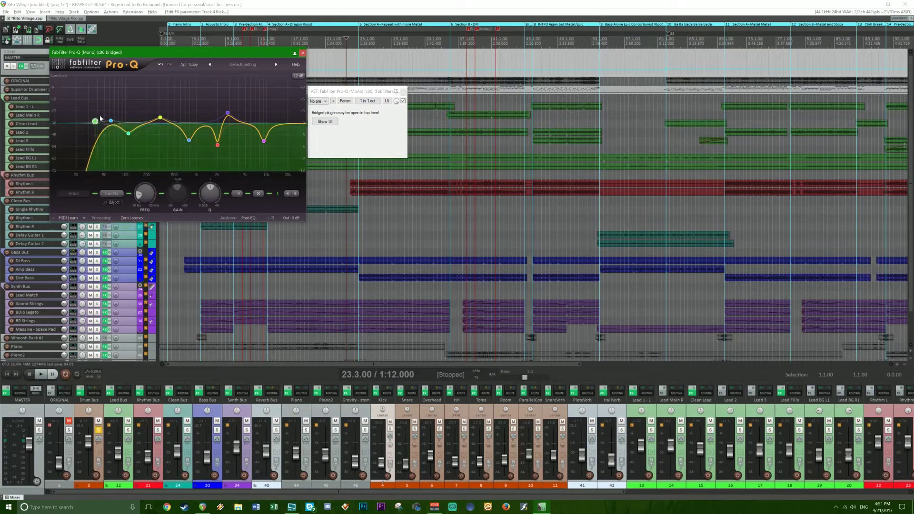
key("space")
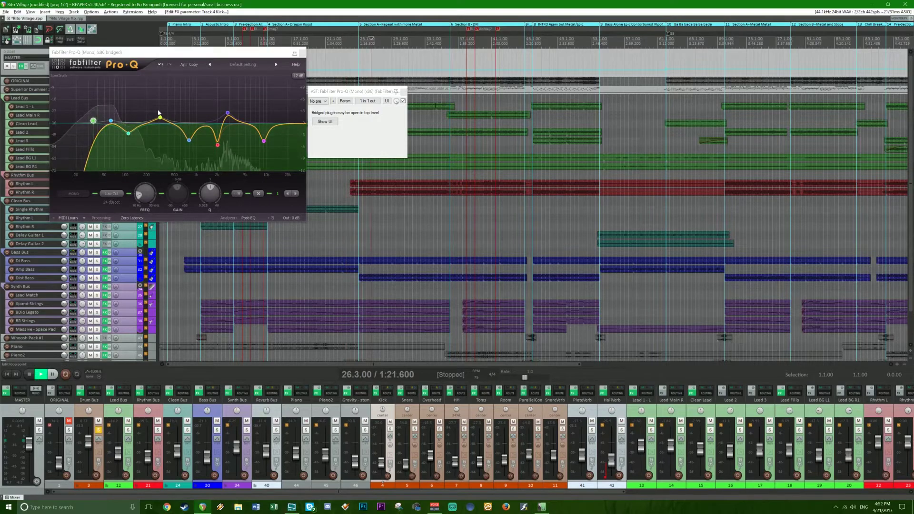
mouse_move(93, 120)
left_mouse_down()
mouse_move(99, 80)
mouse_move(104, 116)
left_mouse_up()
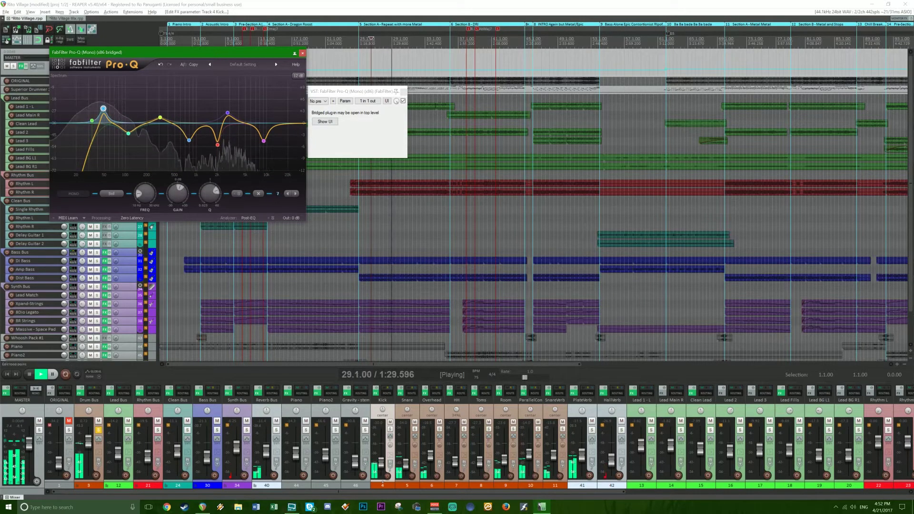
key("space")
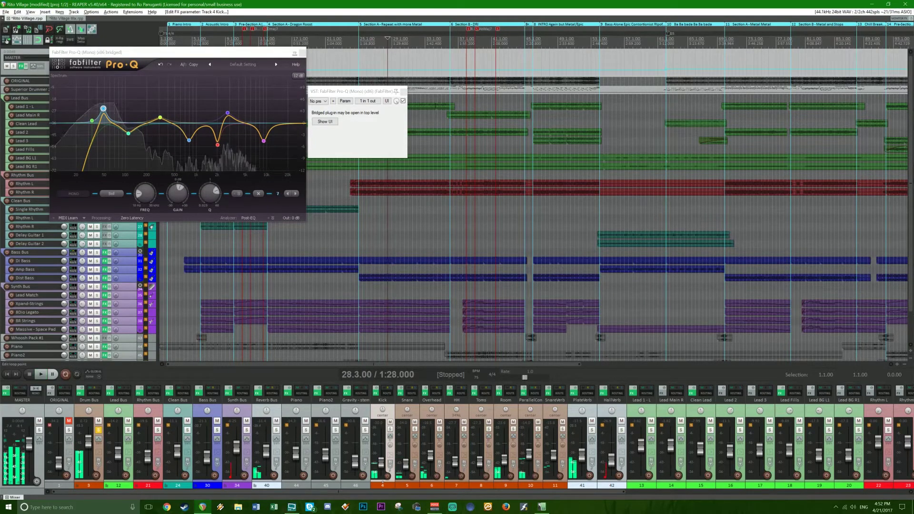
Close the Kick's equalizer windows and save the project.
left_click(303, 52)
left_click(404, 92)
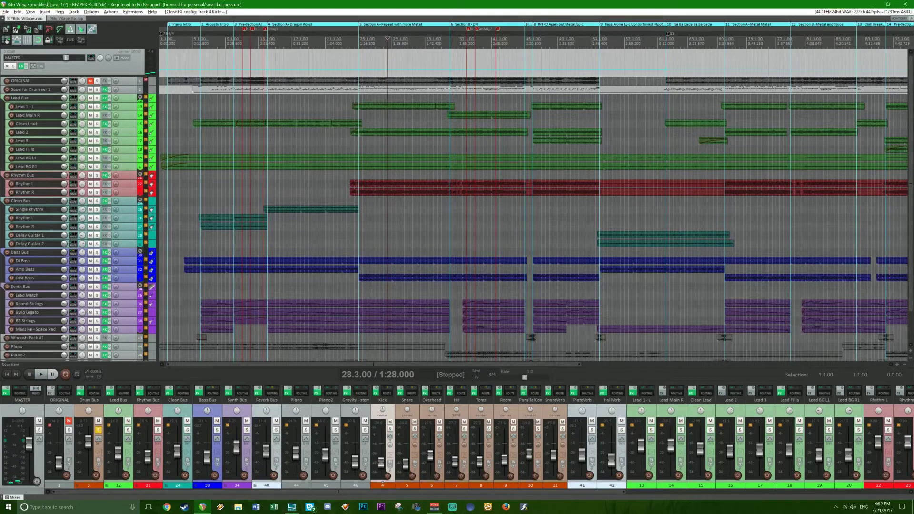
key("ctrl+s")
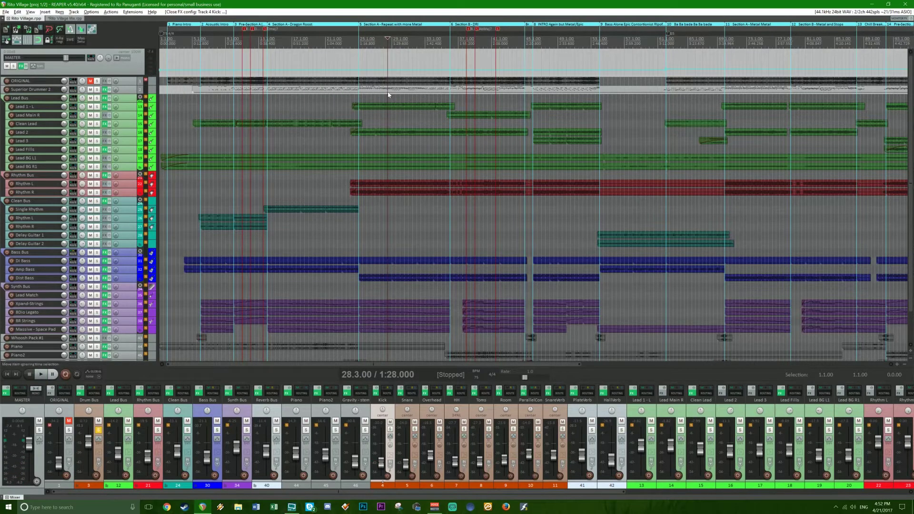
Open The Glue compressor on the Kick track and place its window over the arrangement, clear of the Kick's mixer strip.
right_click(376, 391)
left_click(396, 427)
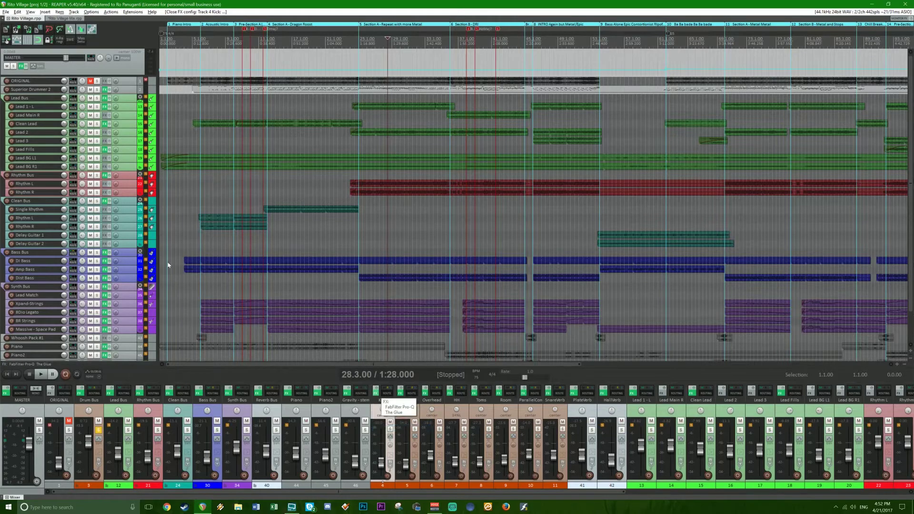
left_click_drag(156, 26, 455, 157)
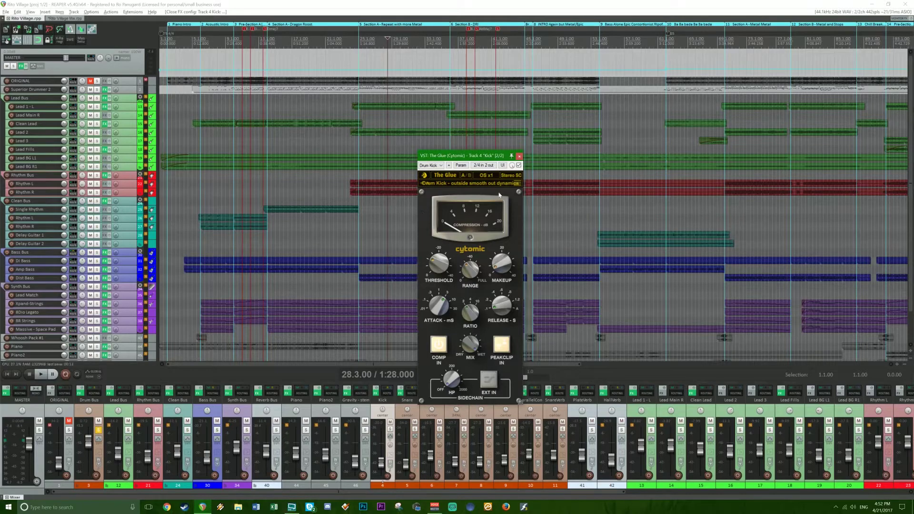
left_click_drag(470, 156, 278, 171)
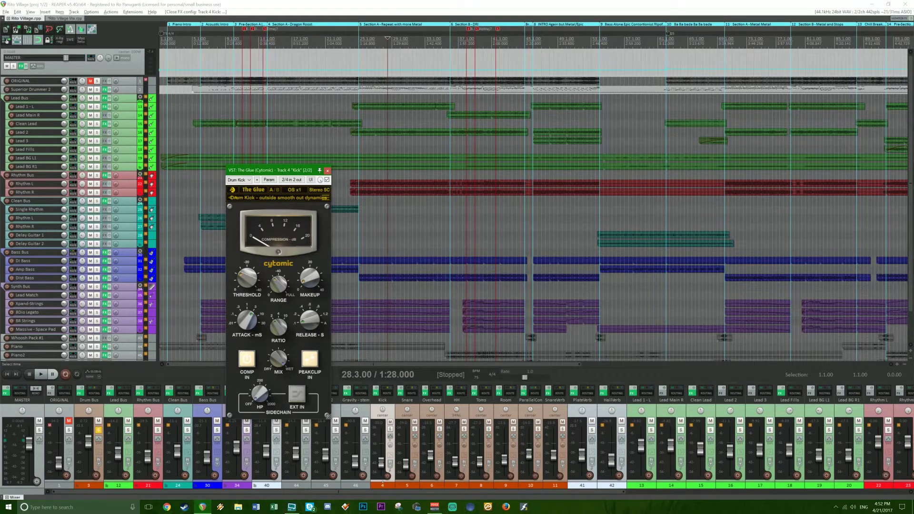
Play the soloed drums and adjust the threshold of The Glue on the Kick track for stronger compression.
scroll(408, 81, "up", 1)
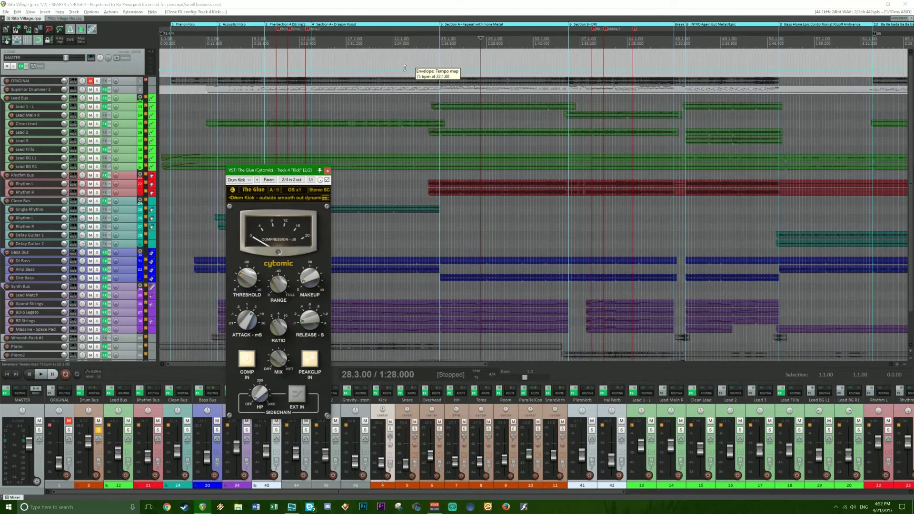
key("space")
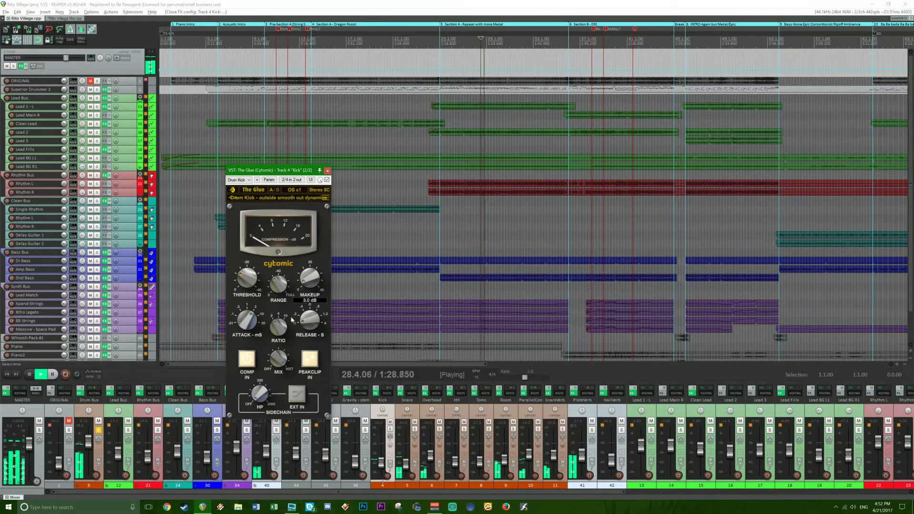
left_click_drag(242, 279, 242, 282)
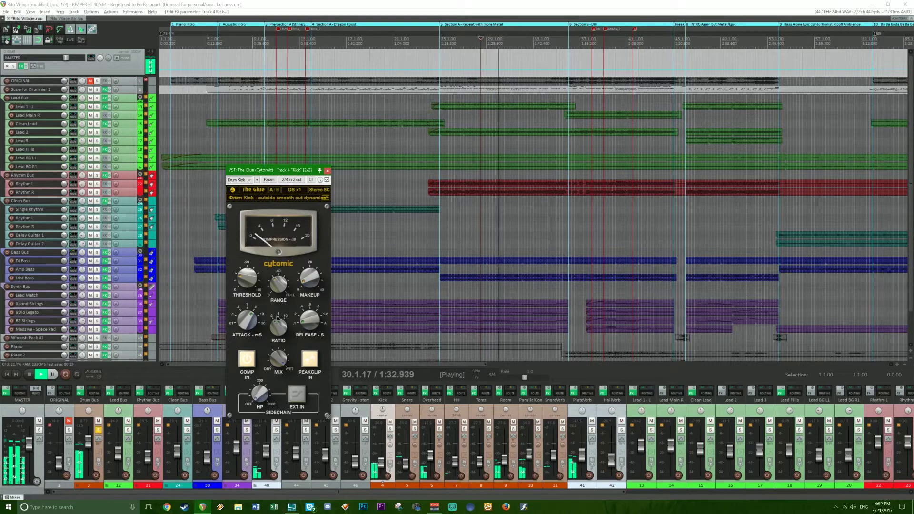
left_click_drag(243, 273, 243, 270)
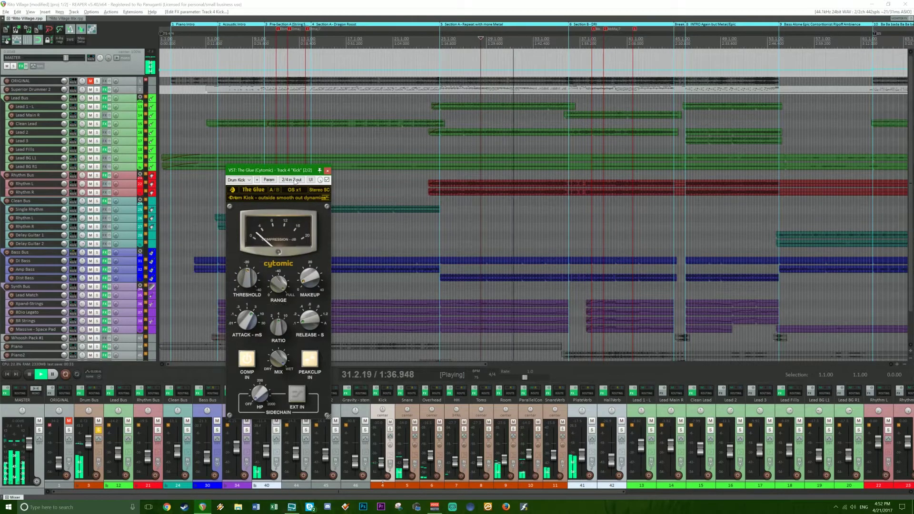
scroll(246, 279, "up", 1)
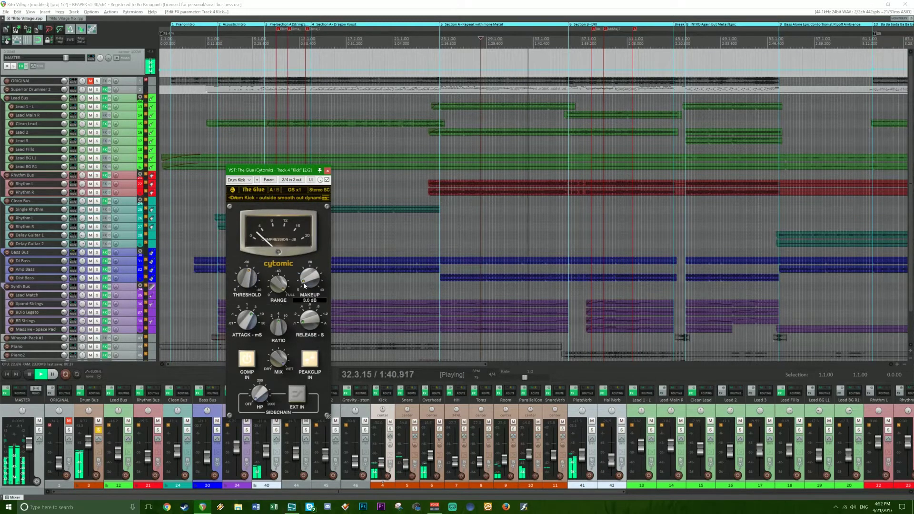
Examine the makeup, range and threshold controls of The Glue on the Kick while the soloed drums play.
scroll(304, 285, "up", 1)
scroll(305, 286, "down", 2)
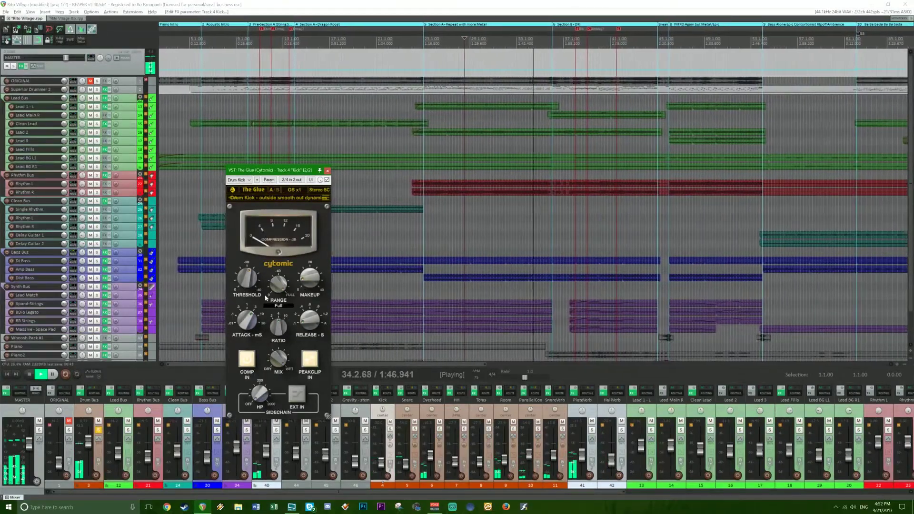
mouse_move(290, 292)
left_click_drag(290, 292, 274, 321)
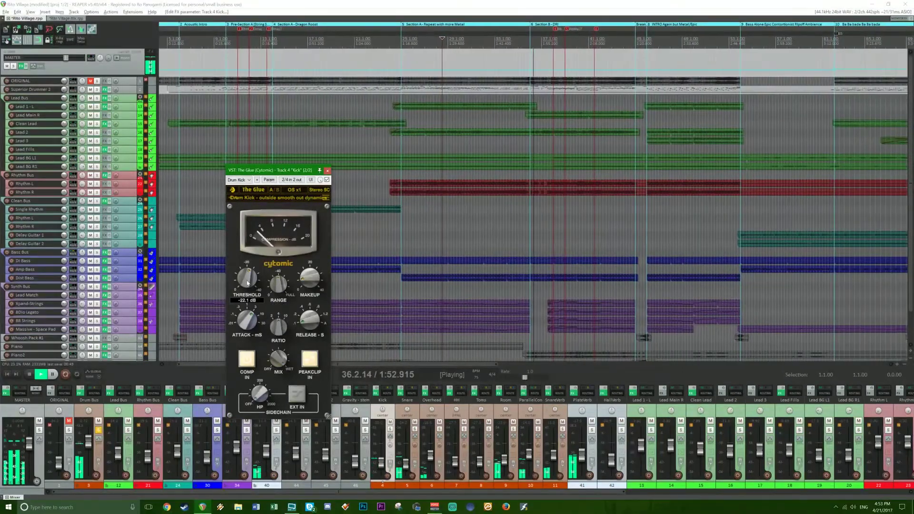
mouse_move(247, 283)
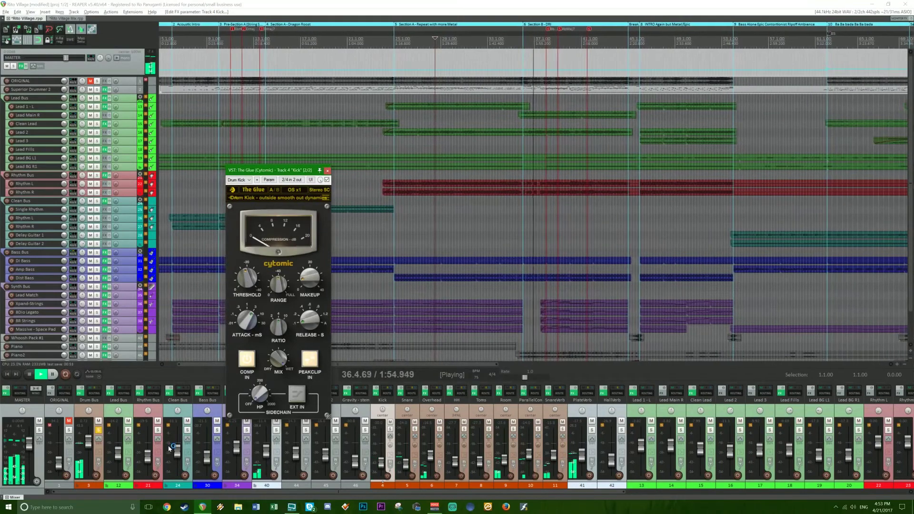
Unsolo the Drum Bus, close the Kick's compressor, and adjust the Kick volume against the full mix before stopping playback.
left_click(99, 430)
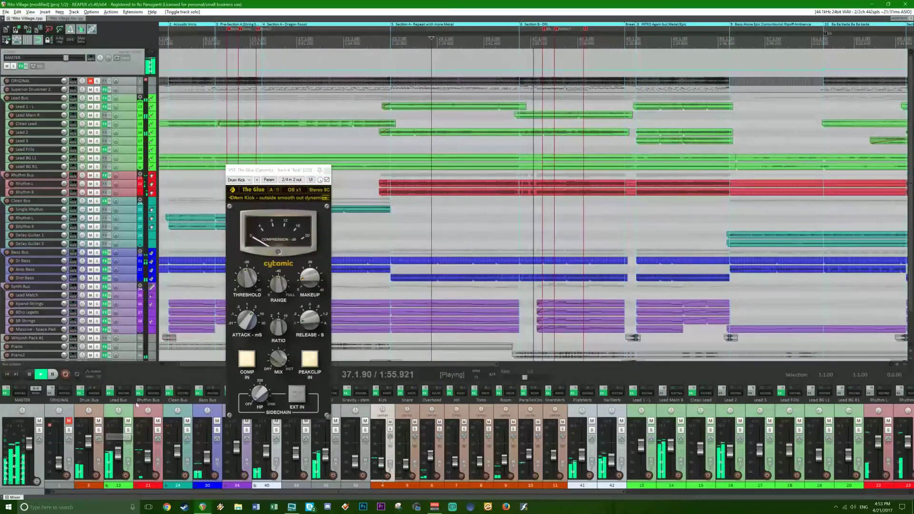
left_click(327, 171)
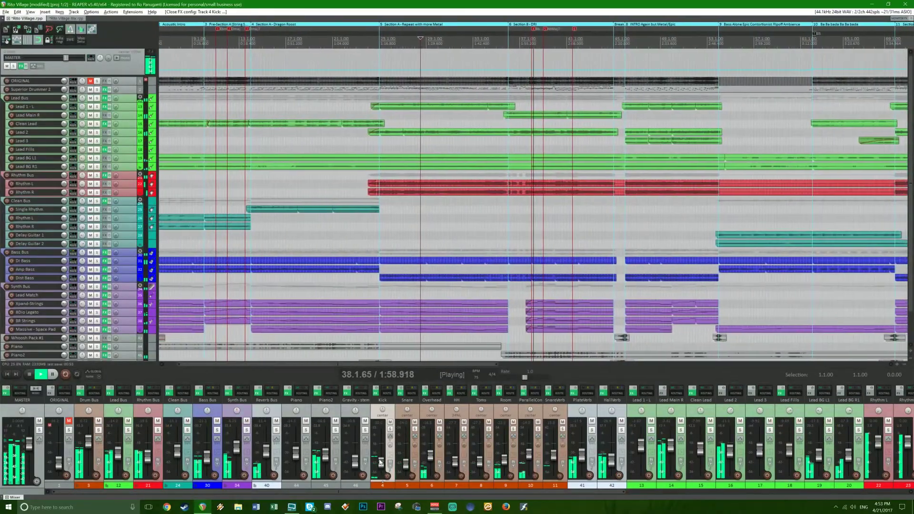
left_click_drag(380, 462, 413, 464)
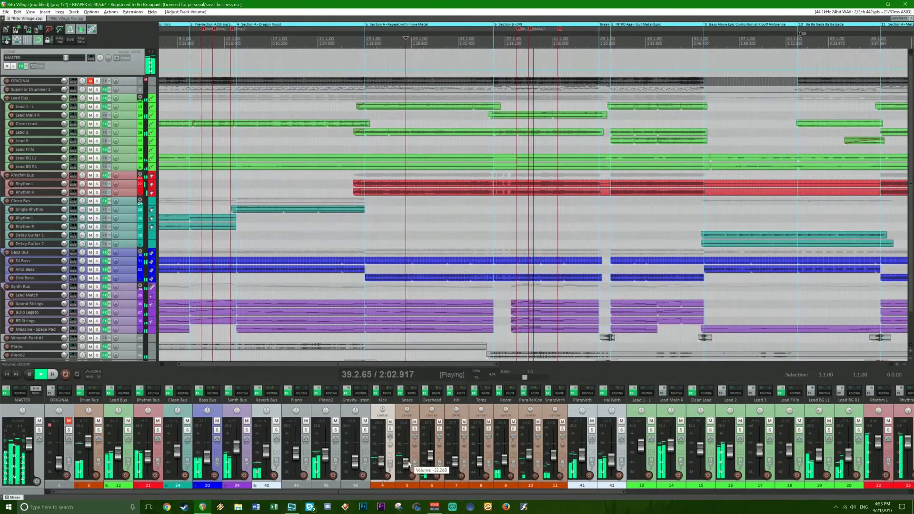
key("space")
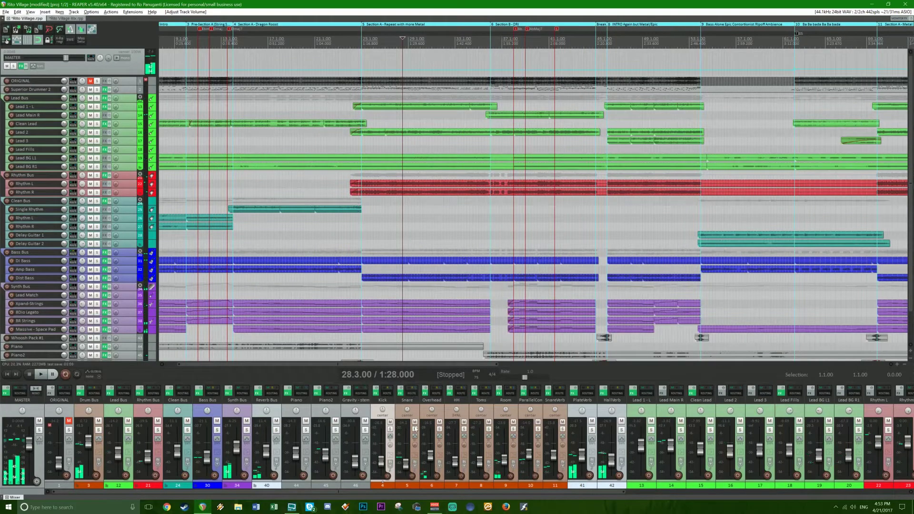
Open FabFilter Pro-Q on the Snare track, play the soloed snare to examine its EQ curve, and close the equalizer.
left_click(413, 413)
right_click(401, 394)
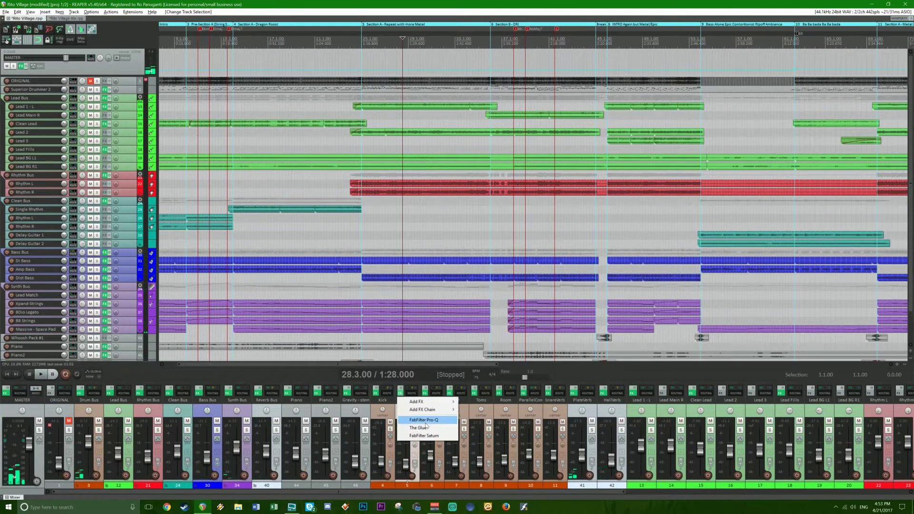
left_click(423, 427)
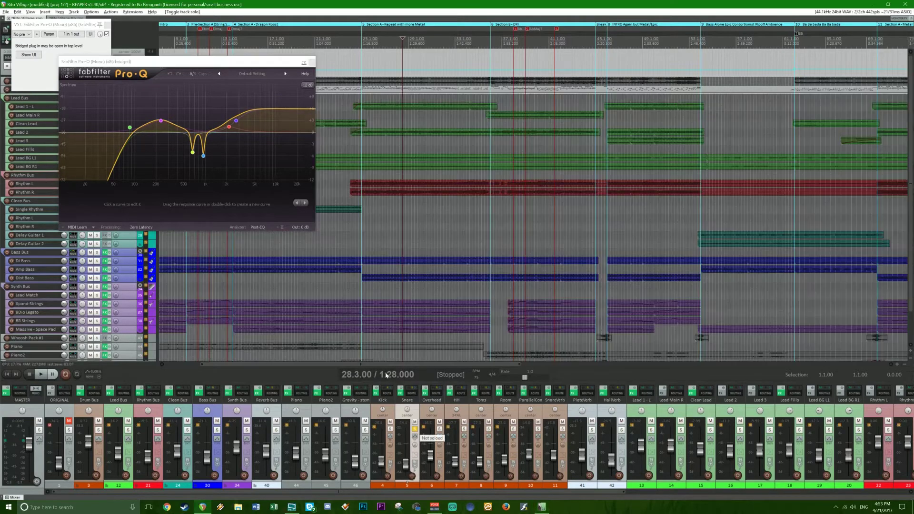
left_click(414, 431)
key("space")
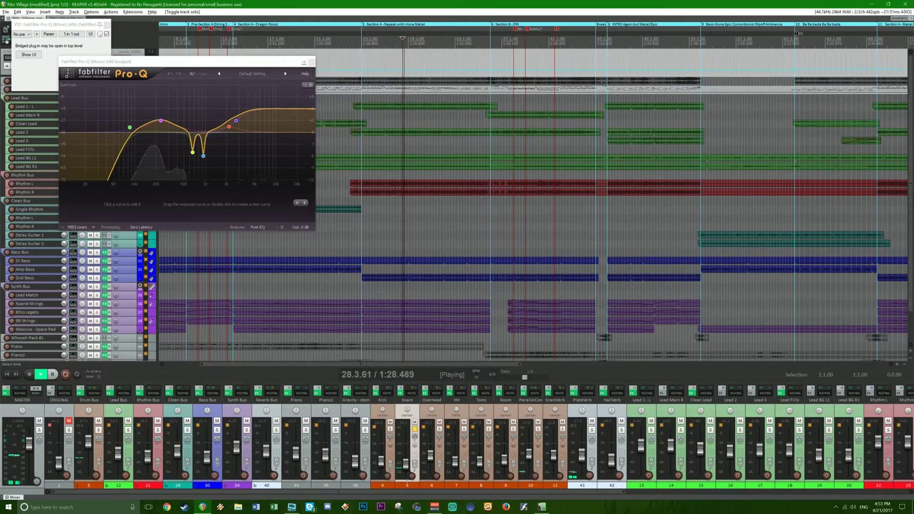
left_click(312, 61)
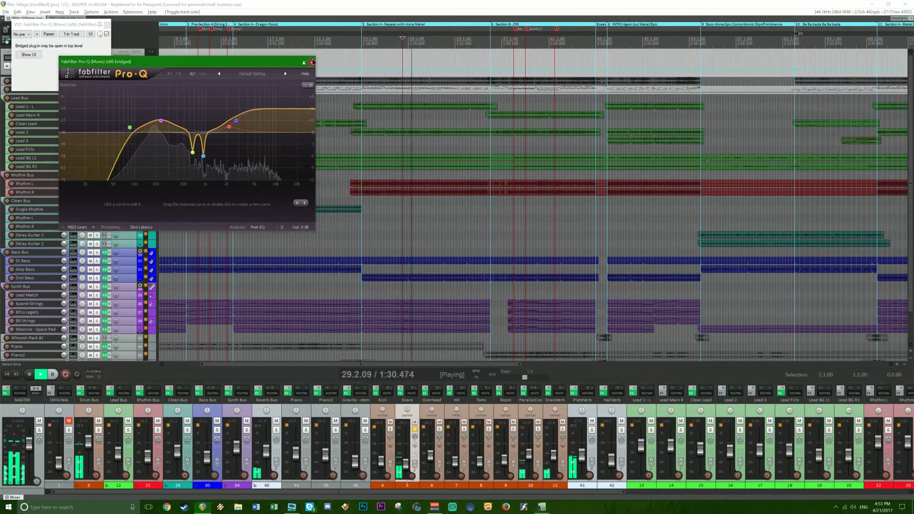
left_click(313, 62)
key("space")
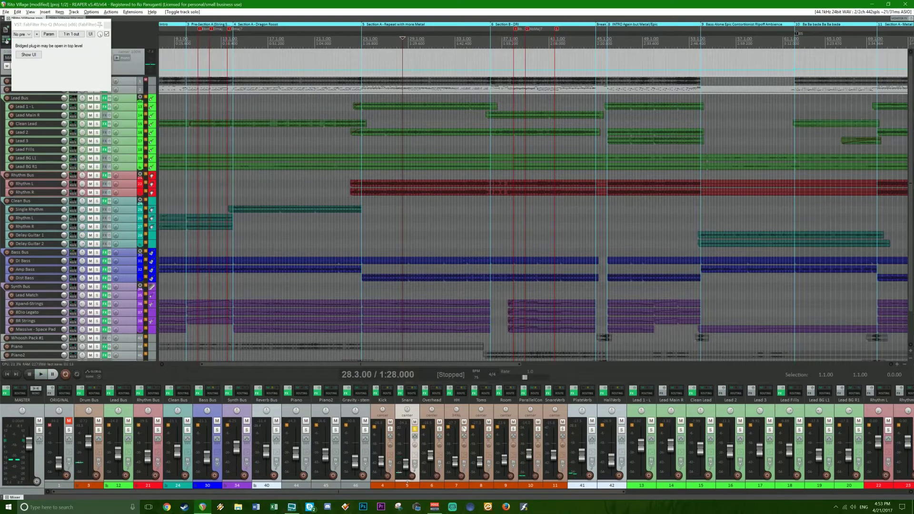
Open The Glue compressor on the Snare track and place its window over the arrangement, clear of the Snare's mixer strip.
right_click(401, 394)
left_click(419, 427)
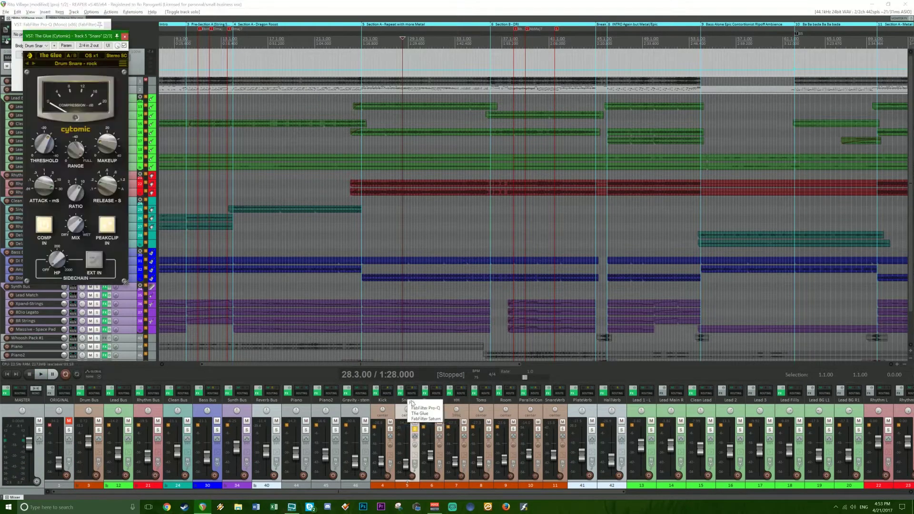
left_click_drag(80, 38, 316, 169)
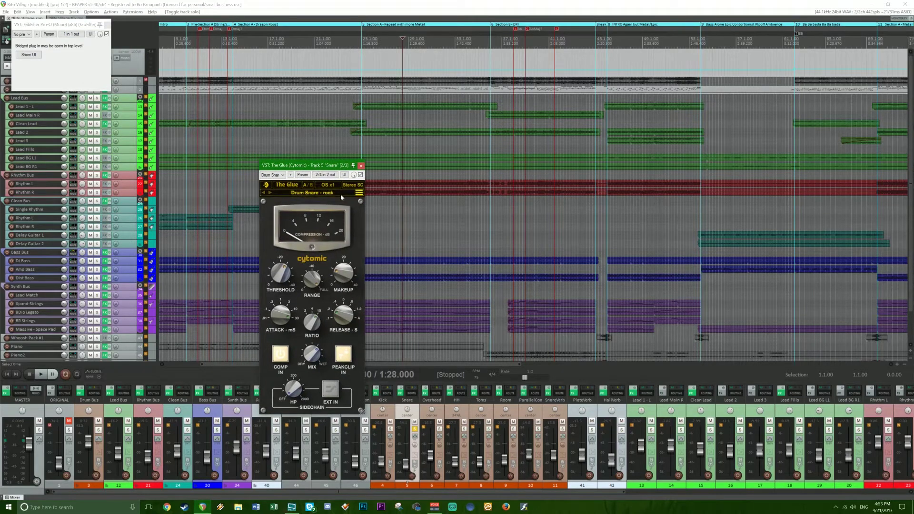
Play the soloed snare from around bar 30 and examine the threshold, ratio, mix and makeup of The Glue.
mouse_move(288, 281)
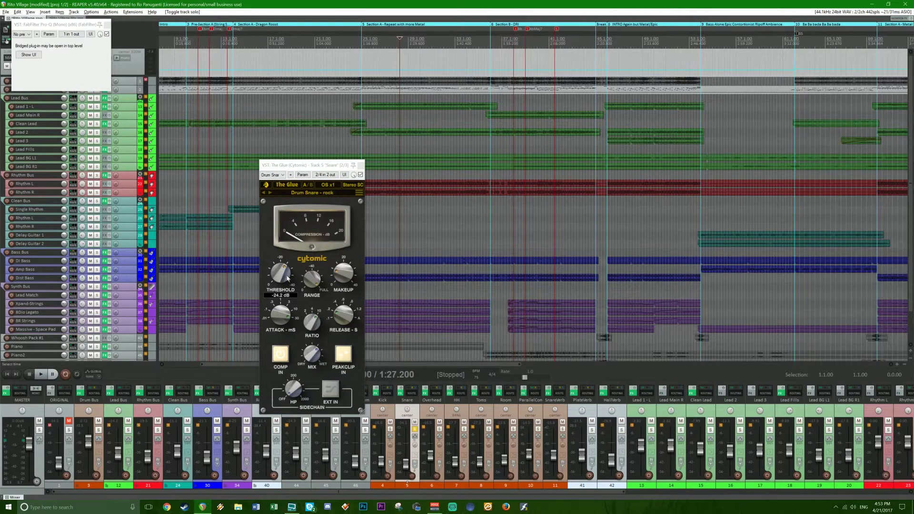
left_click(315, 319)
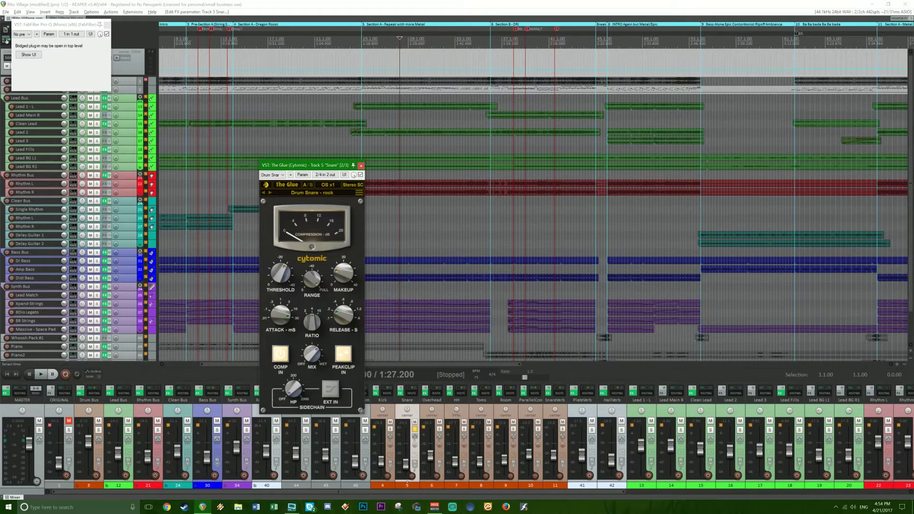
left_click(426, 39)
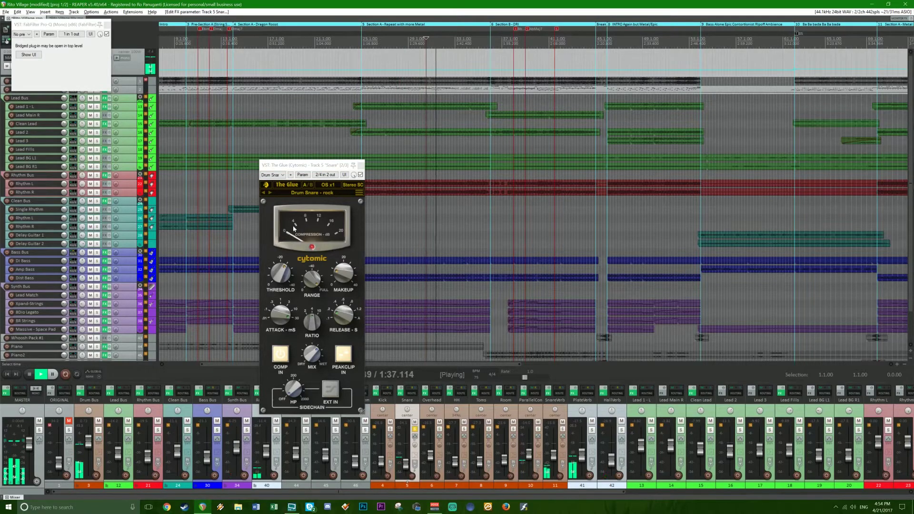
mouse_move(321, 354)
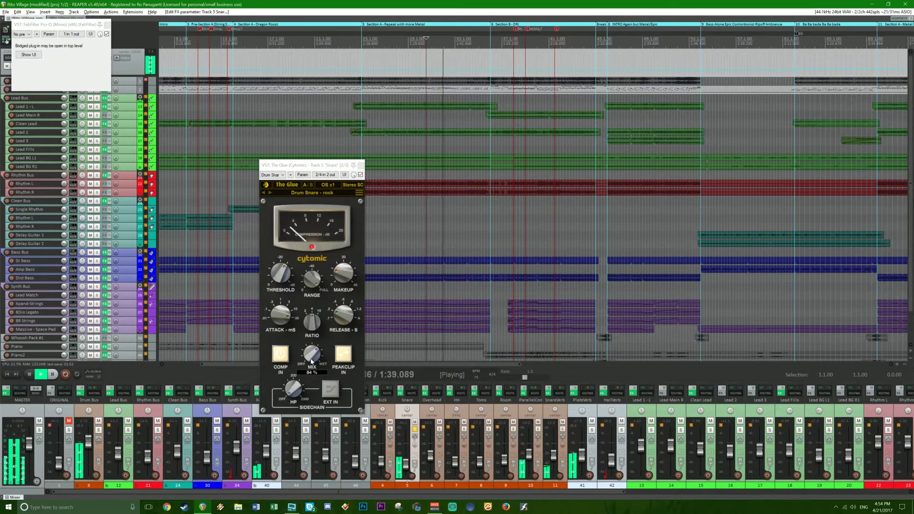
mouse_move(353, 275)
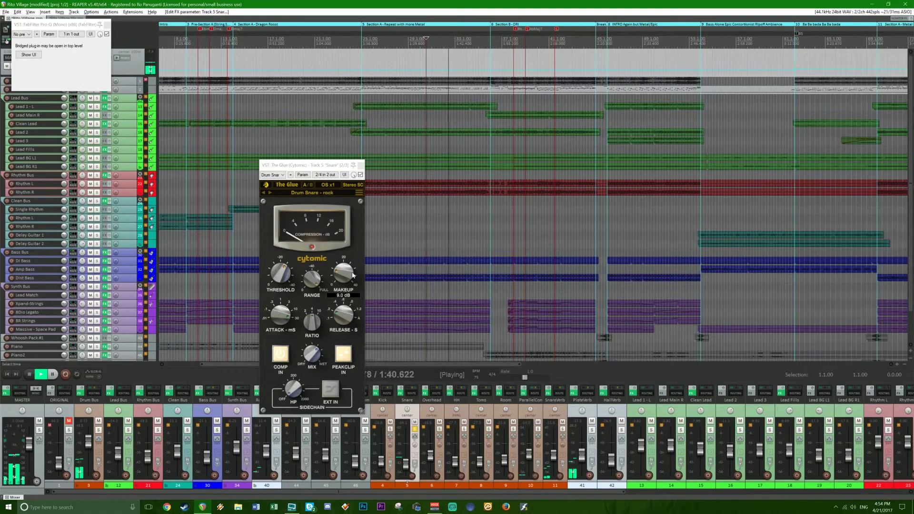
Unsolo the Snare, set the Kick fader to -30.0 dB against the full mix, and close the Snare's compressor.
left_click(414, 430)
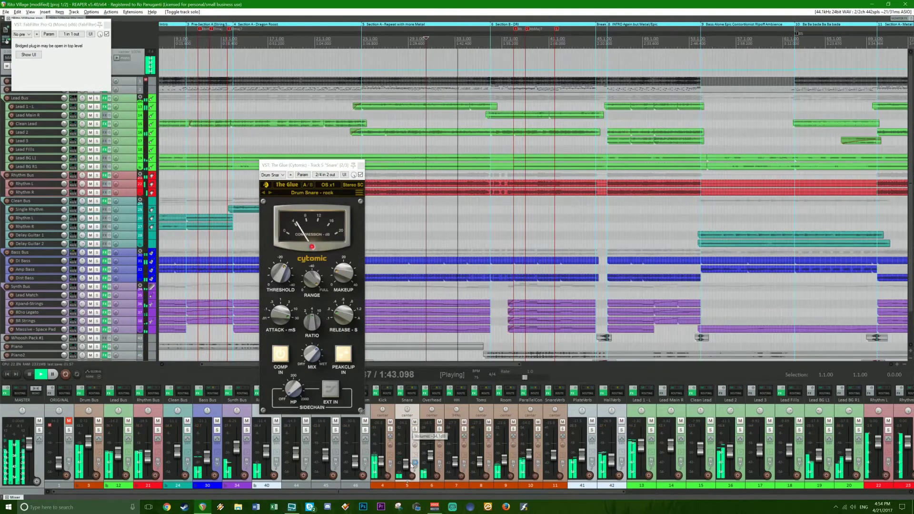
left_click_drag(381, 459, 380, 464)
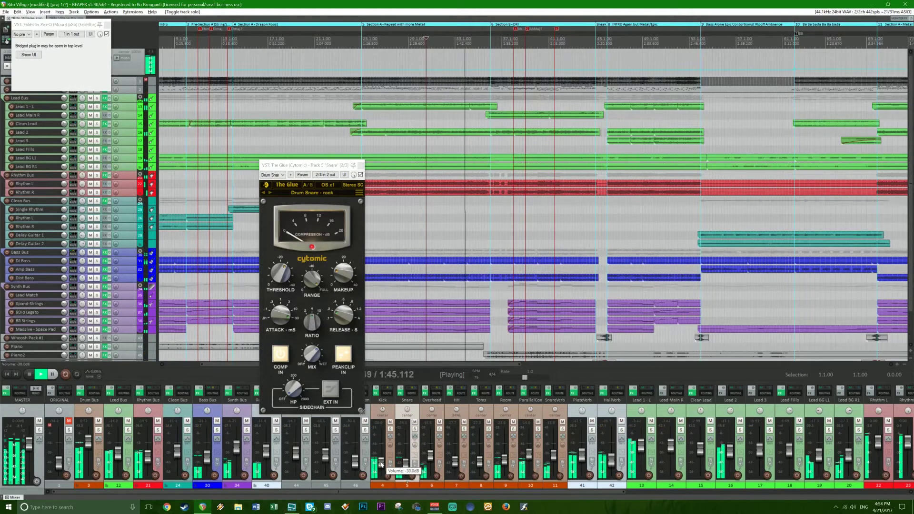
left_click(361, 165)
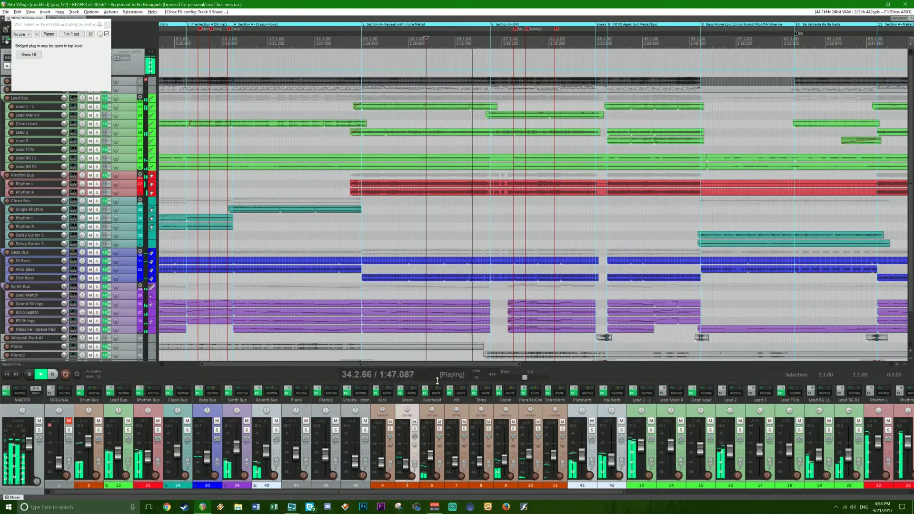
key("space")
Open FabFilter Saturn on the Snare track and place its window in the middle of the arrangement.
right_click(402, 395)
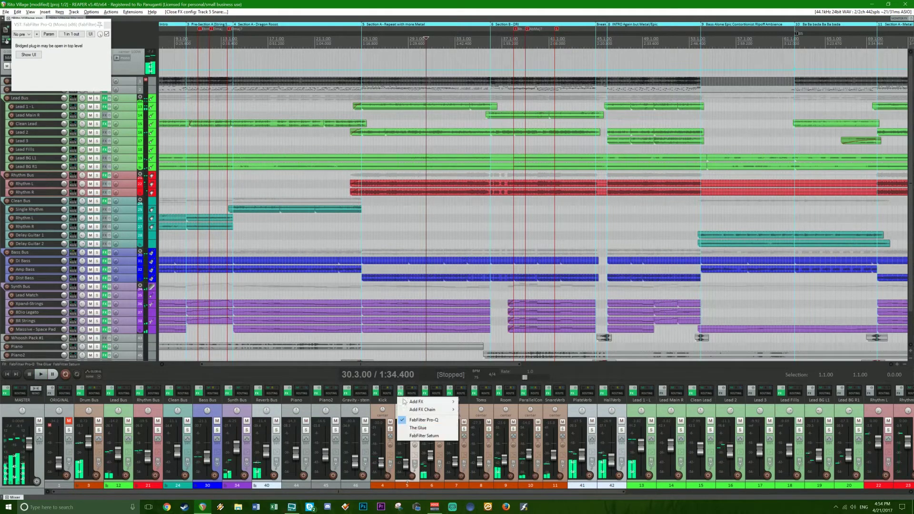
left_click(423, 436)
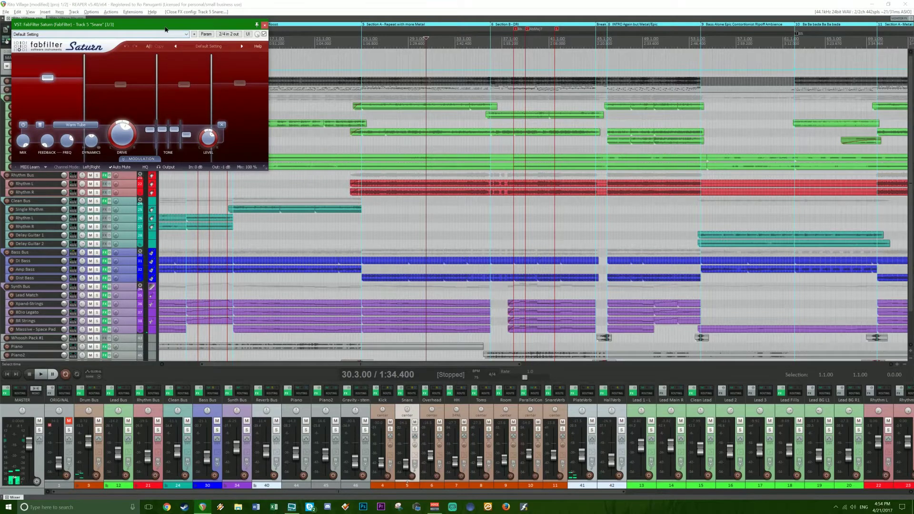
left_click_drag(166, 28, 380, 172)
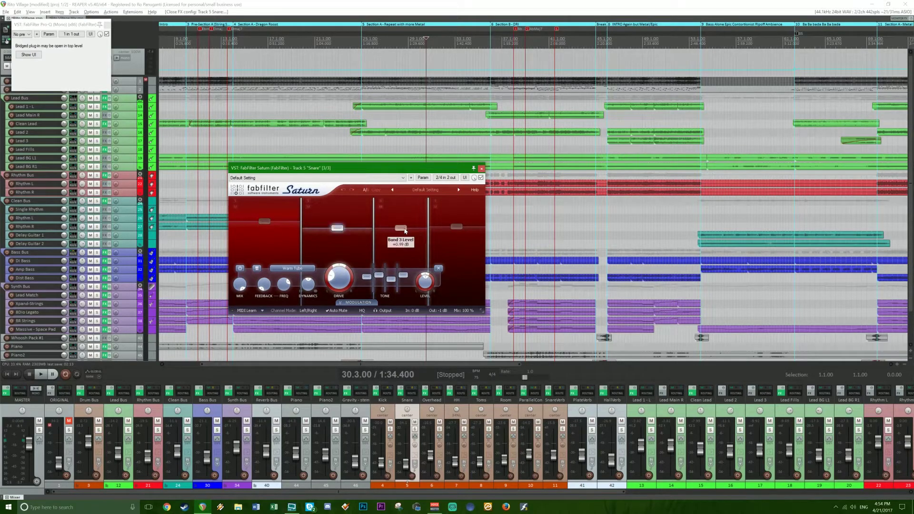
Select Saturn's bands 3 and 4 in turn and examine their levels, crossover frequencies and drive.
left_click(401, 228)
left_click(456, 227)
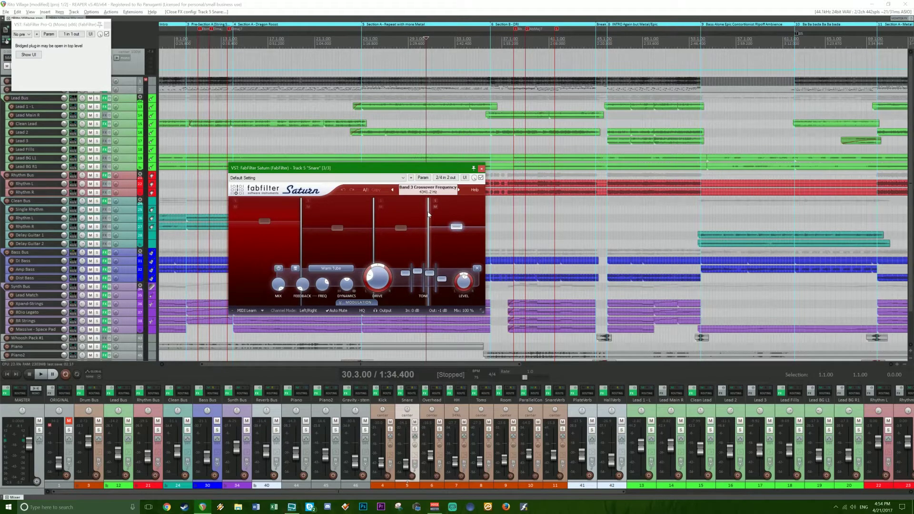
mouse_move(458, 227)
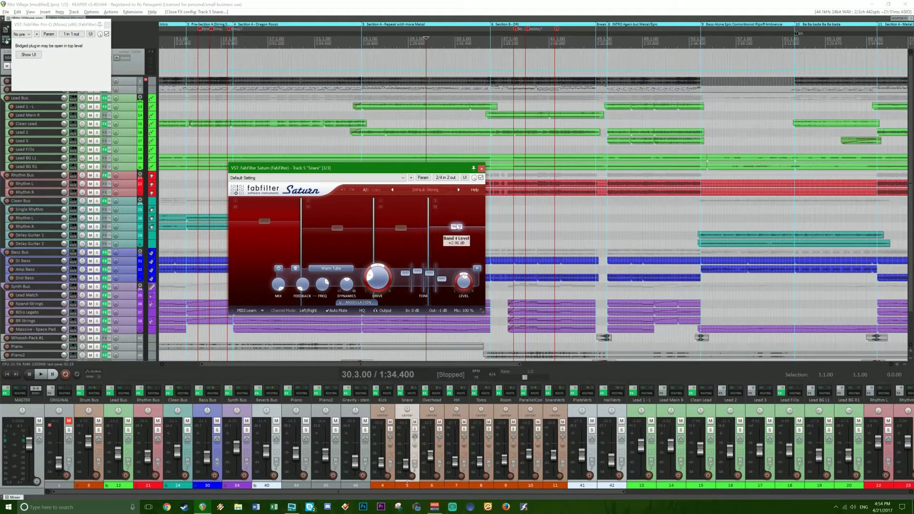
mouse_move(372, 223)
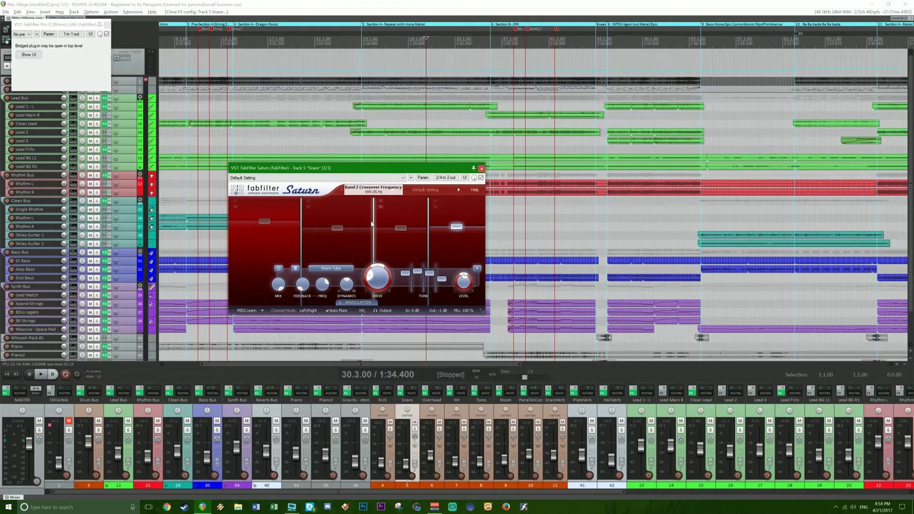
left_click(405, 231)
mouse_move(373, 276)
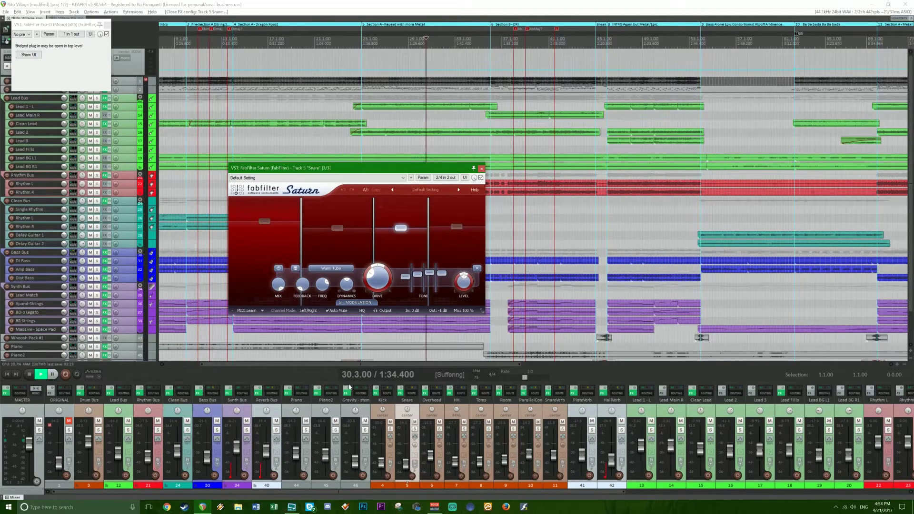
Play the soloed snare and compare its sound with Saturn bypassed and active.
key("space")
left_click(492, 171)
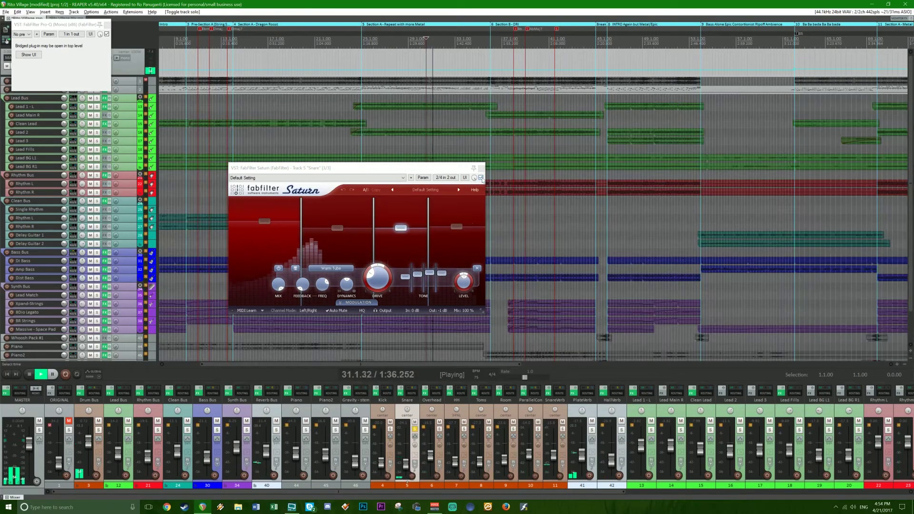
left_click(482, 178)
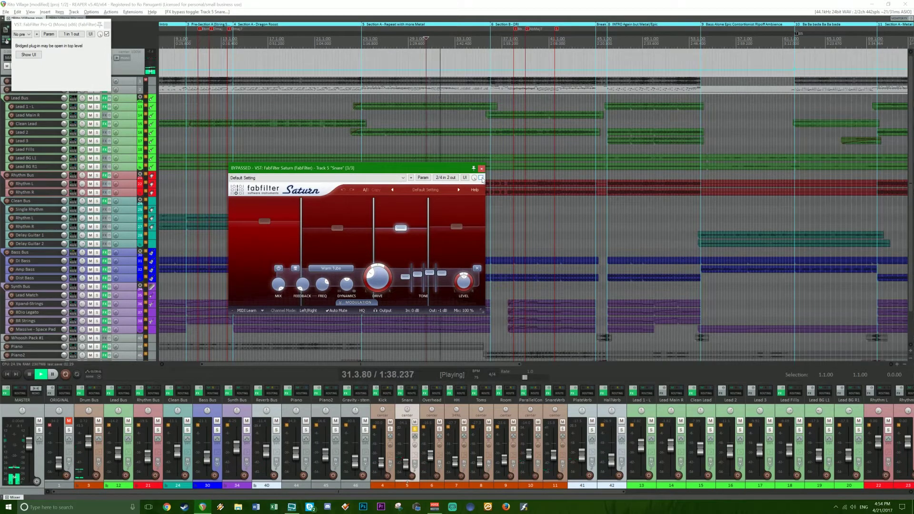
left_click(482, 178)
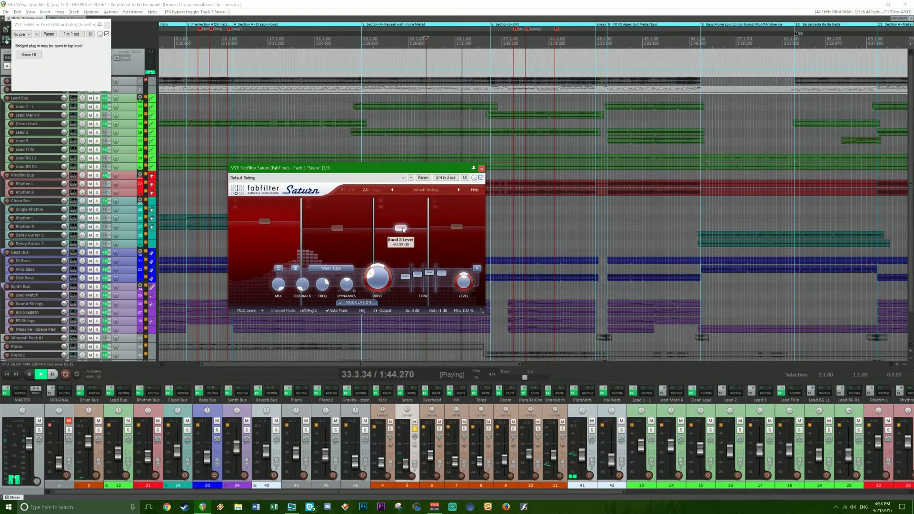
key("space")
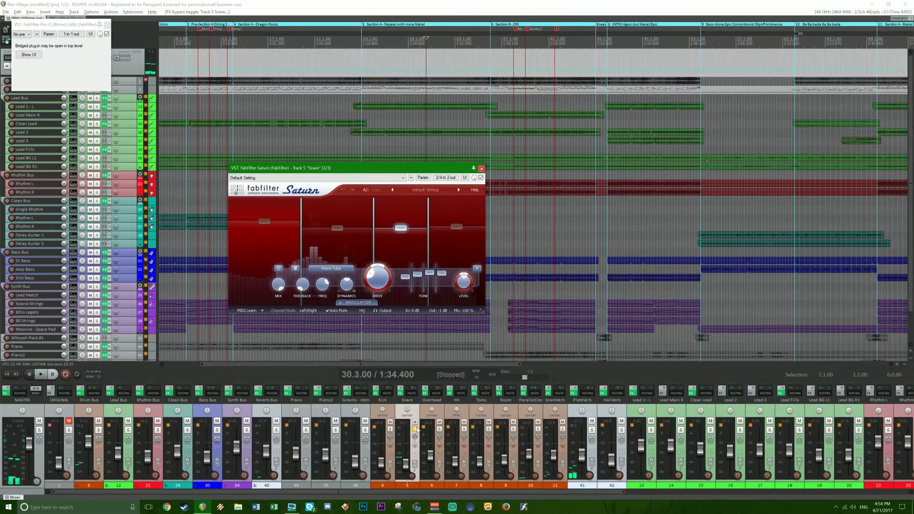
Unsolo the Snare, close its Saturn window, and save the project.
left_click(415, 430)
left_click(481, 168)
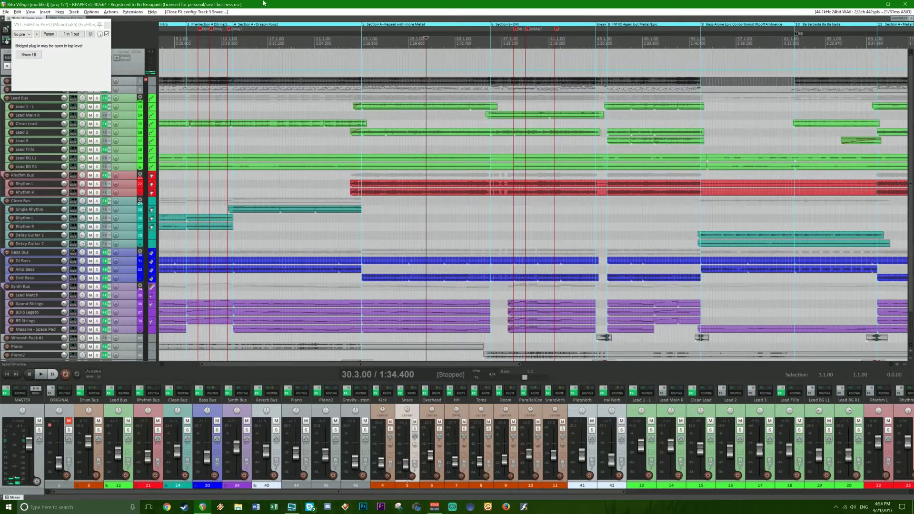
key("ctrl+s")
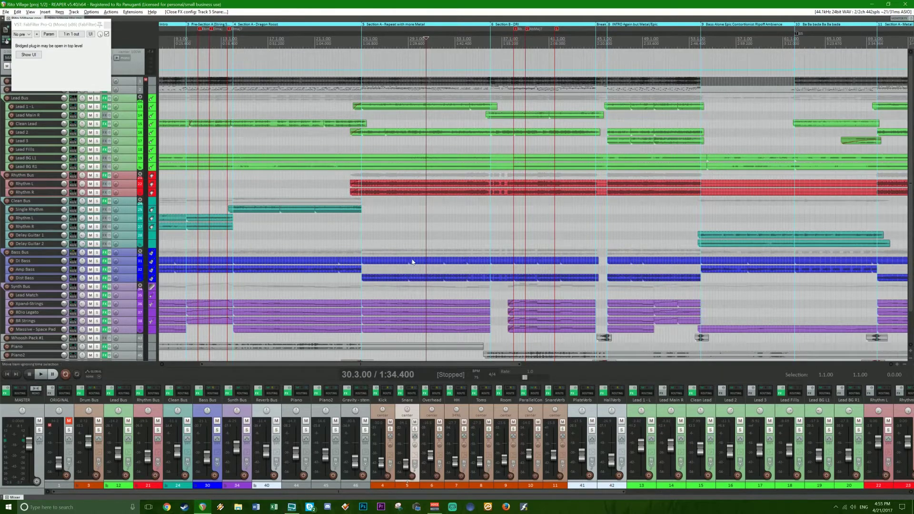
Solo the Overhead track, start playback and open its FabFilter Pro-Q.
left_click(440, 430)
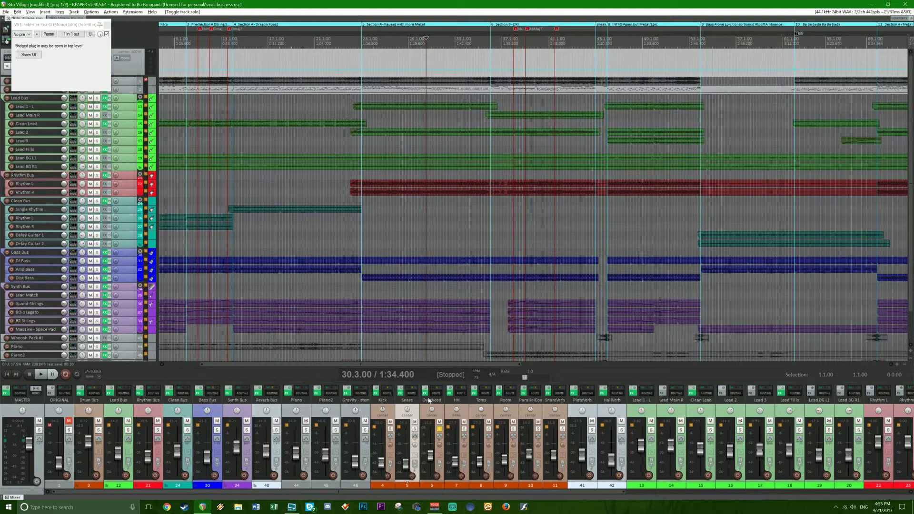
key("space")
right_click(426, 391)
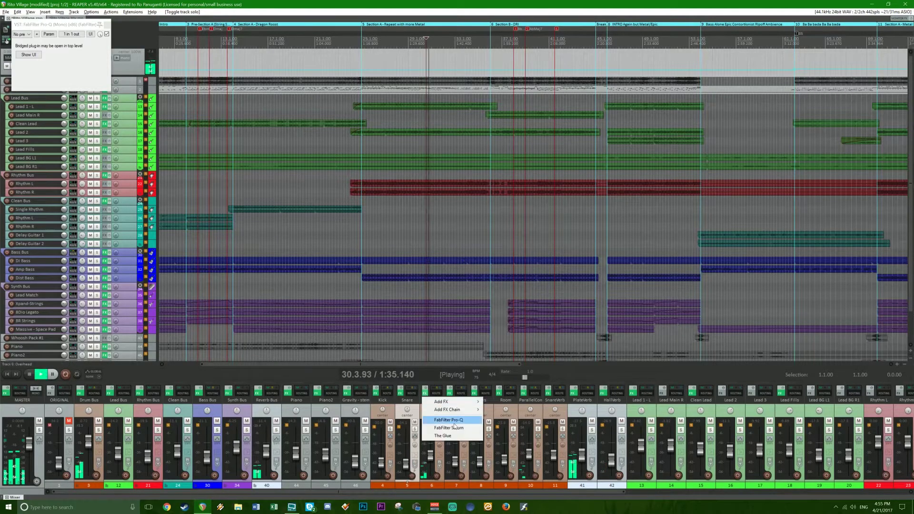
left_click(450, 421)
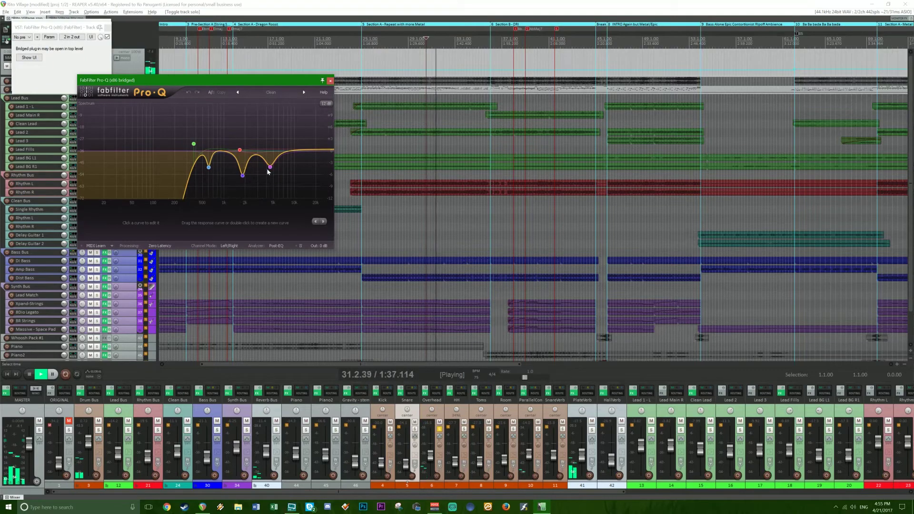
Fine-tune the Overhead's Pro-Q, setting the upper cut to about 4703 Hz at -5.18 dB and nudging the low-cut point slightly lower.
left_click_drag(243, 176, 272, 164)
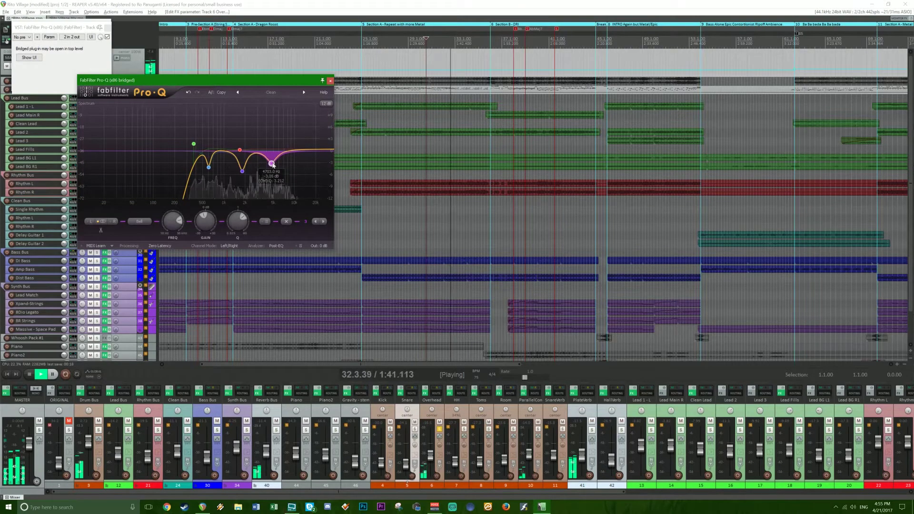
left_click(330, 81)
key("space")
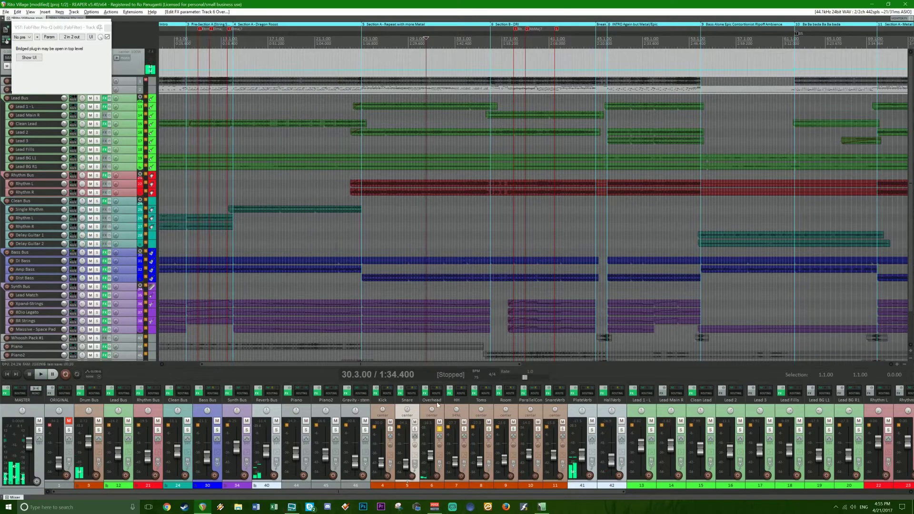
left_click(41, 59)
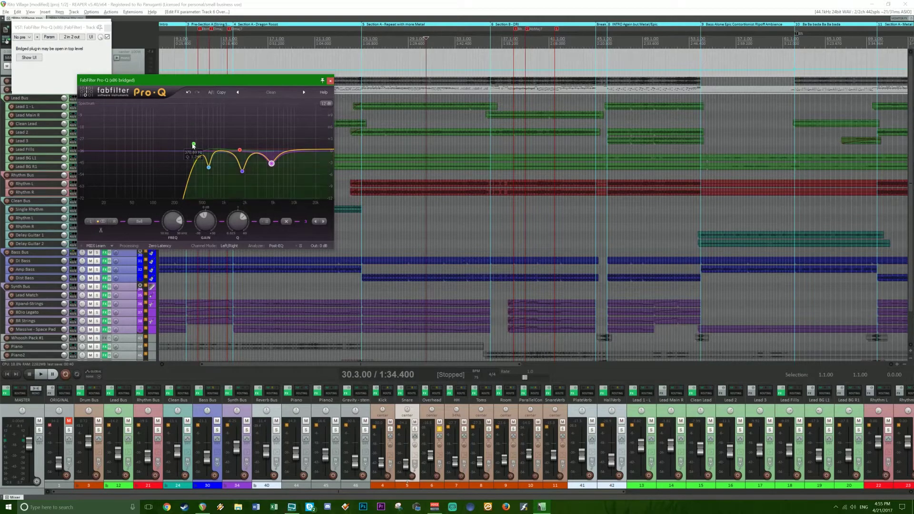
mouse_move(194, 144)
left_mouse_down()
mouse_move(141, 146)
mouse_move(192, 143)
left_mouse_up()
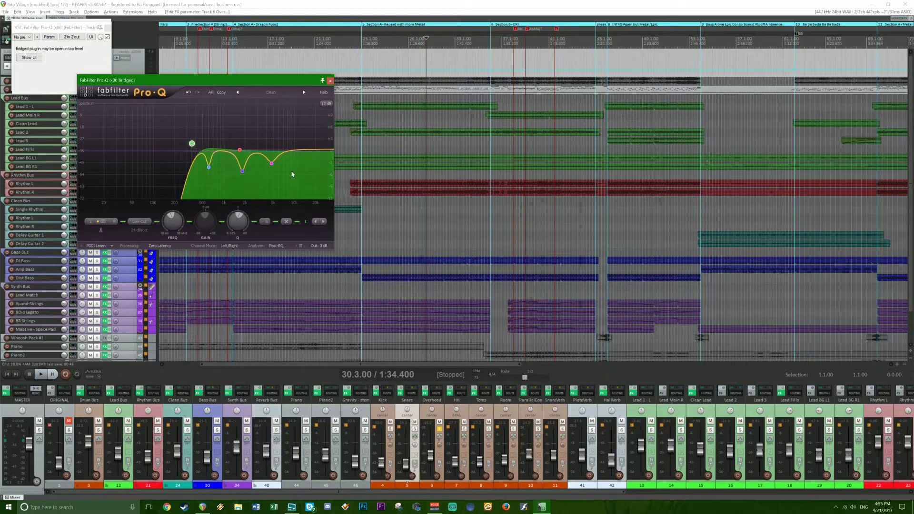
Unsolo the Overhead, close its Pro-Q, and lower its fader to about -12 dB while the full mix plays.
left_click(439, 431)
key("space")
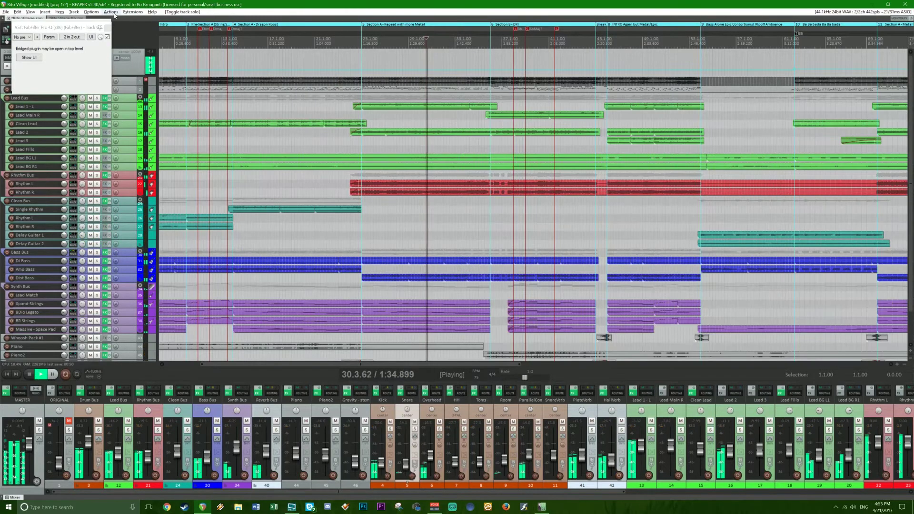
left_click(108, 29)
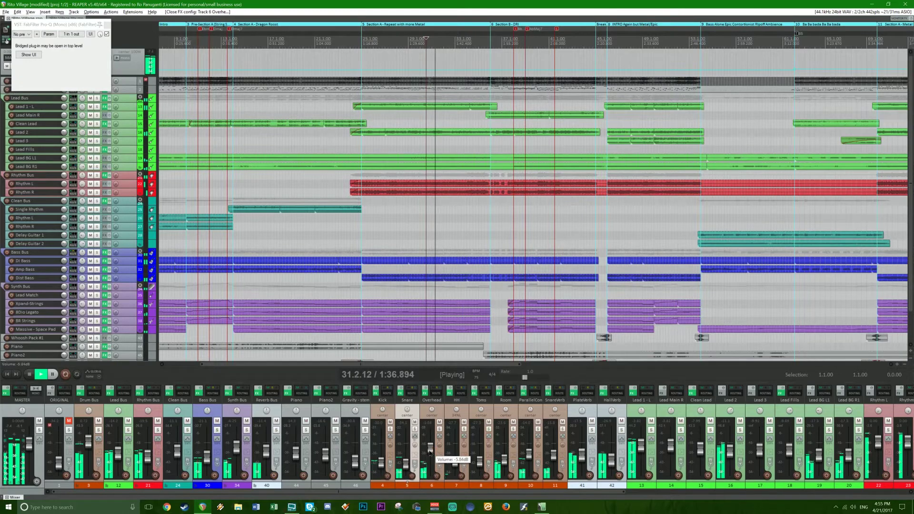
scroll(430, 454, "down", 3)
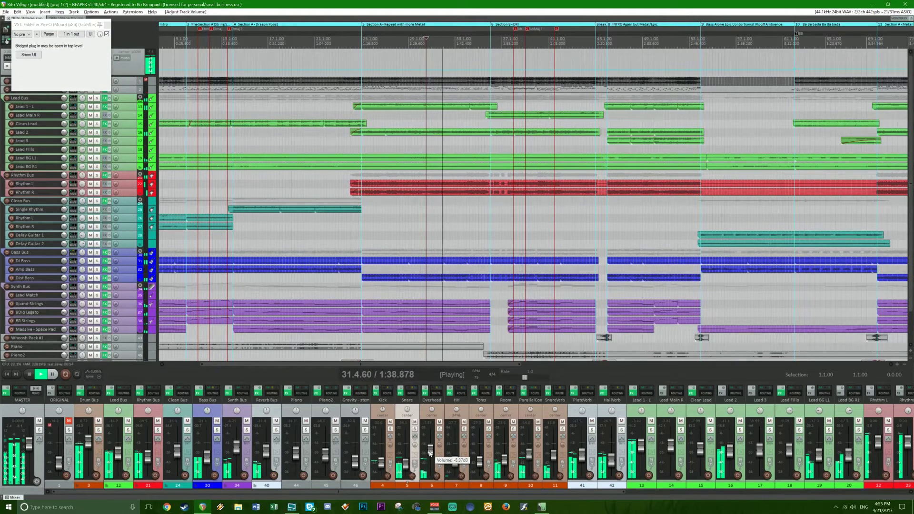
scroll(431, 454, "down", 6)
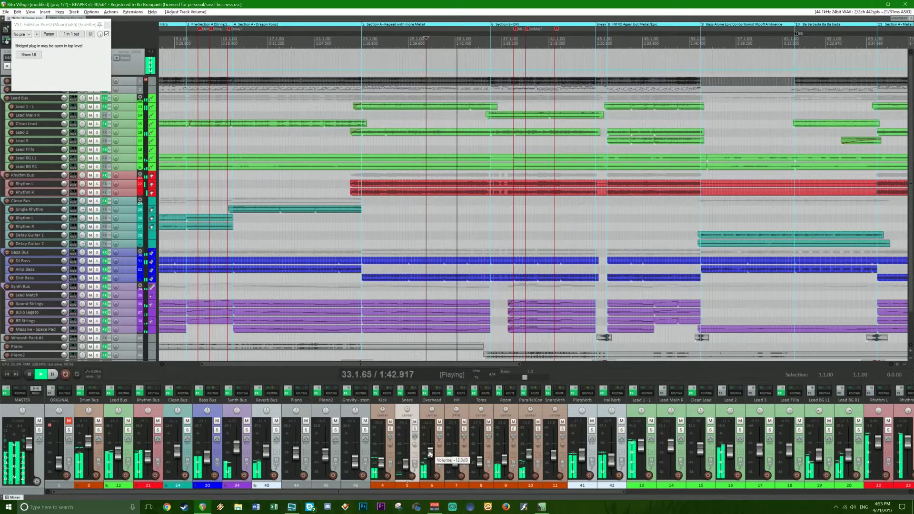
Open FabFilter Saturn on the Overhead track and examine the settings of bands 1 and 2.
right_click(425, 393)
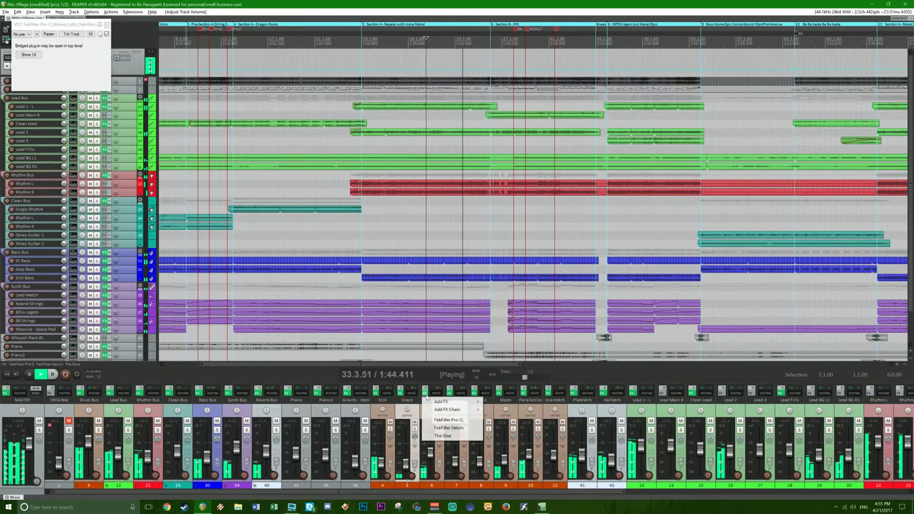
left_click(450, 429)
key("space")
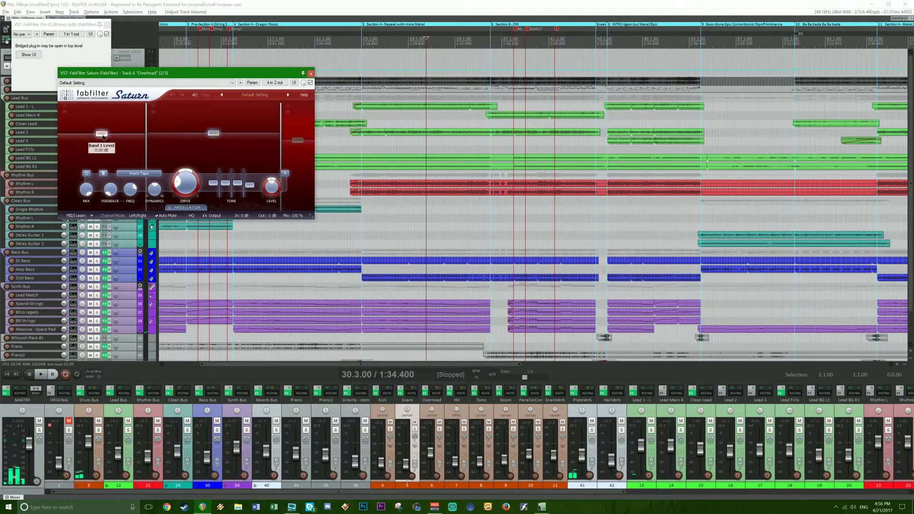
left_click(219, 139)
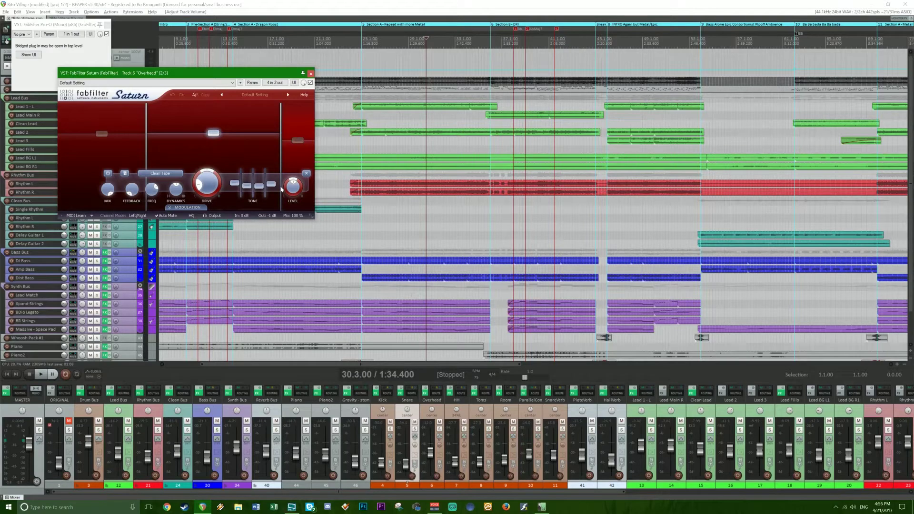
Raise Saturn's band 3 level on the Overhead to about -4.44 dB while listening to the mix, and close its window.
left_click_drag(300, 145, 298, 141)
key("space")
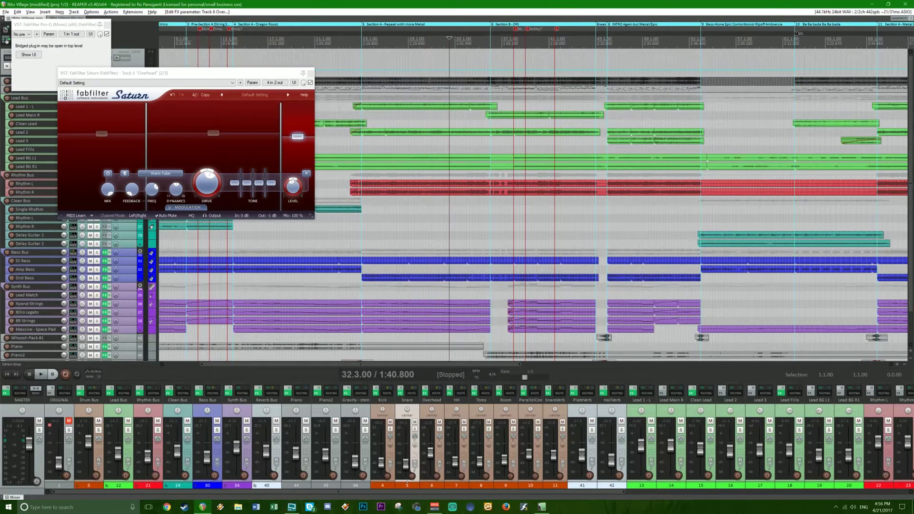
mouse_move(300, 139)
left_mouse_down()
mouse_move(302, 123)
mouse_move(304, 140)
left_mouse_up()
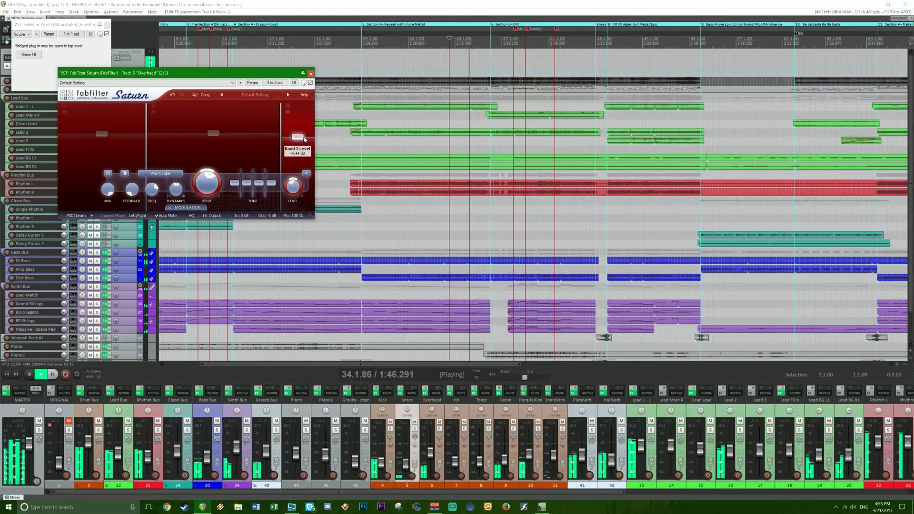
left_click(310, 73)
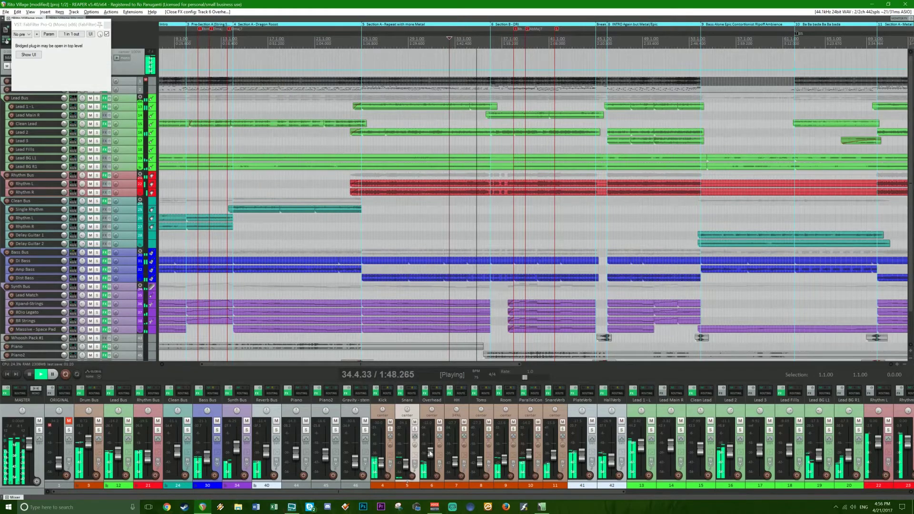
Turn the Overhead fader down slightly and raise the master volume to about +4.3 dB during playback.
scroll(431, 453, "down", 2)
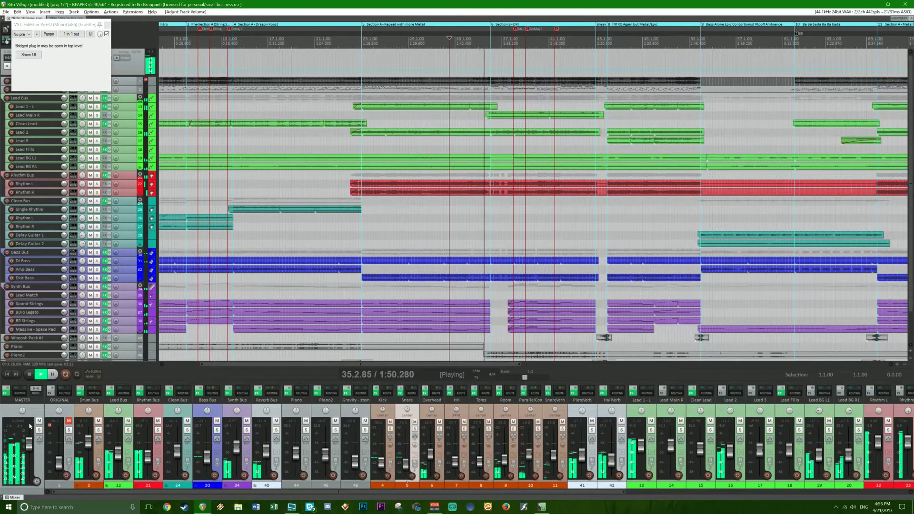
scroll(30, 438, "up", 3)
scroll(30, 438, "down", 1)
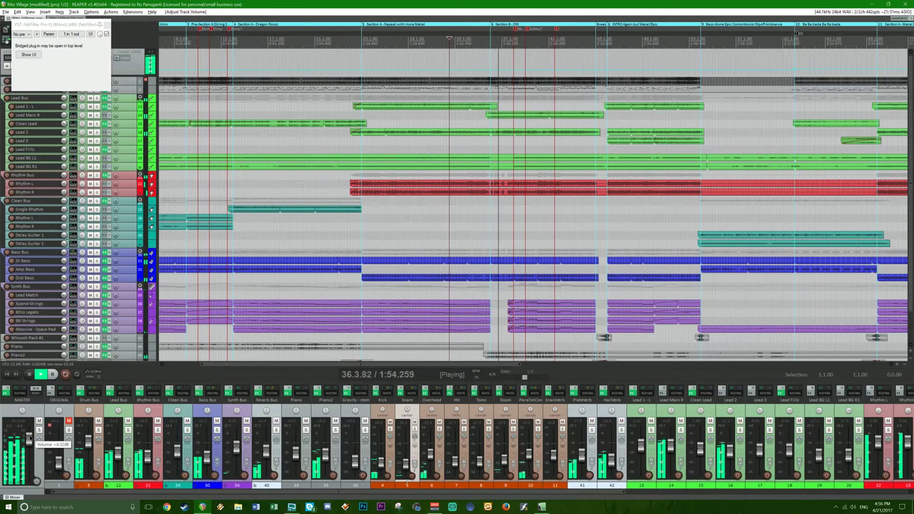
Stop playback, close the leftover Snare plug-in window and save the project.
key("space")
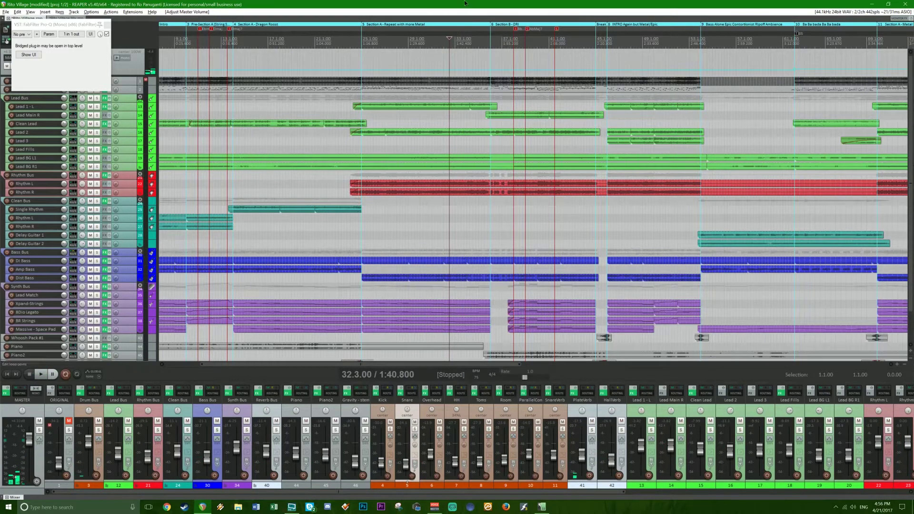
key("Escape")
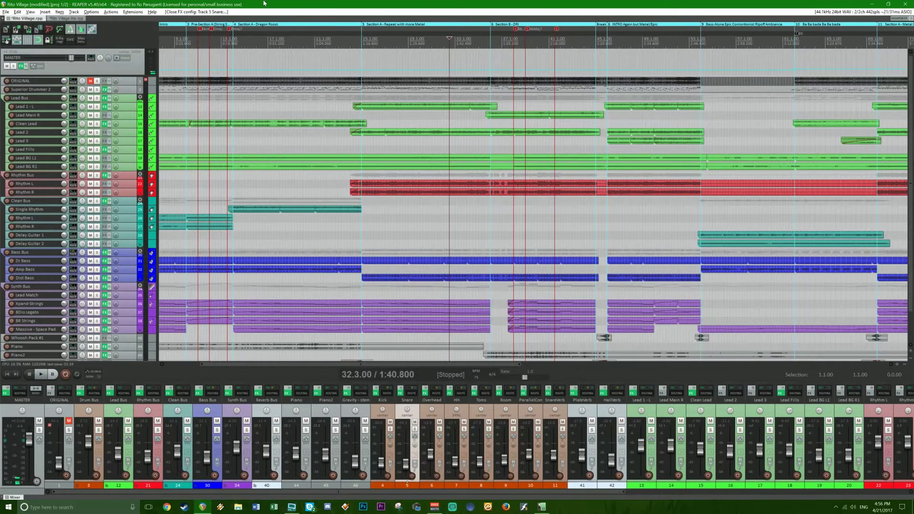
key("ctrl+s")
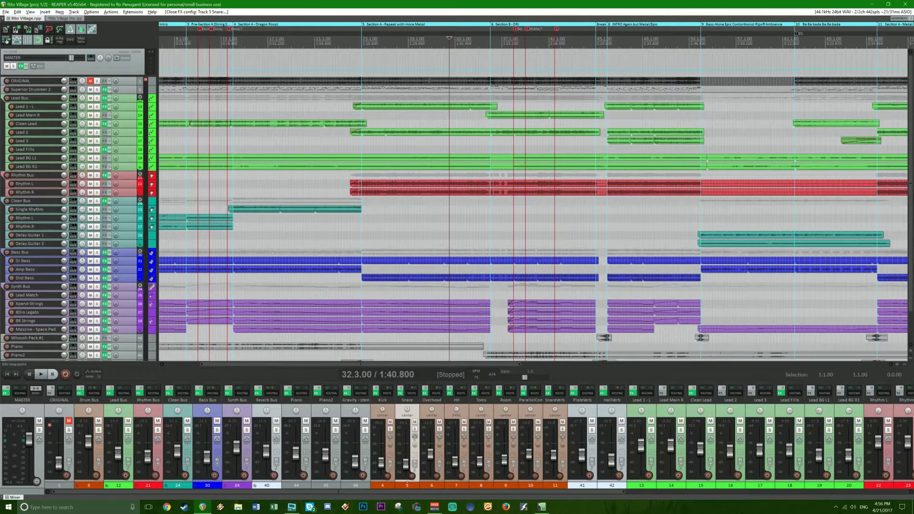
Lower the master volume slightly while the full mix plays, and stop playback.
key("space")
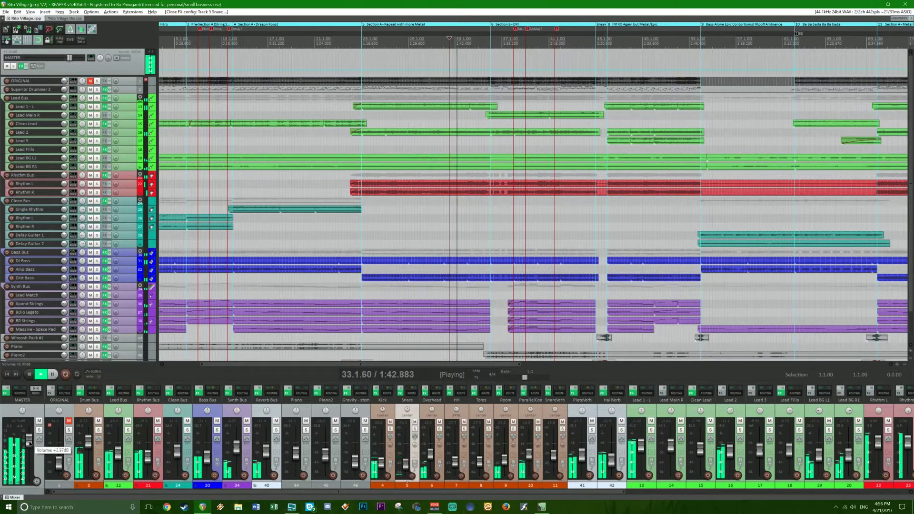
left_click_drag(31, 438, 33, 440)
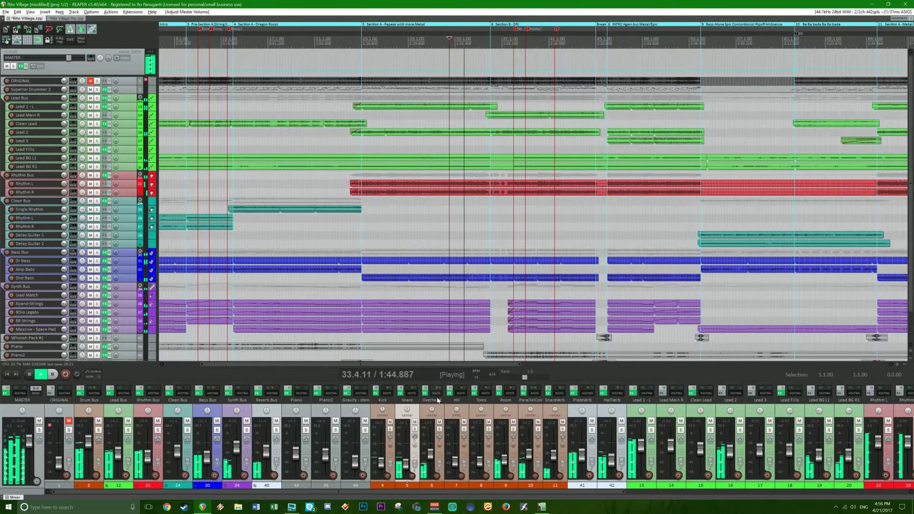
key("space")
Solo the HH track, audition it from 47.2.00 in the metal intro section, and save the project.
left_click(464, 430)
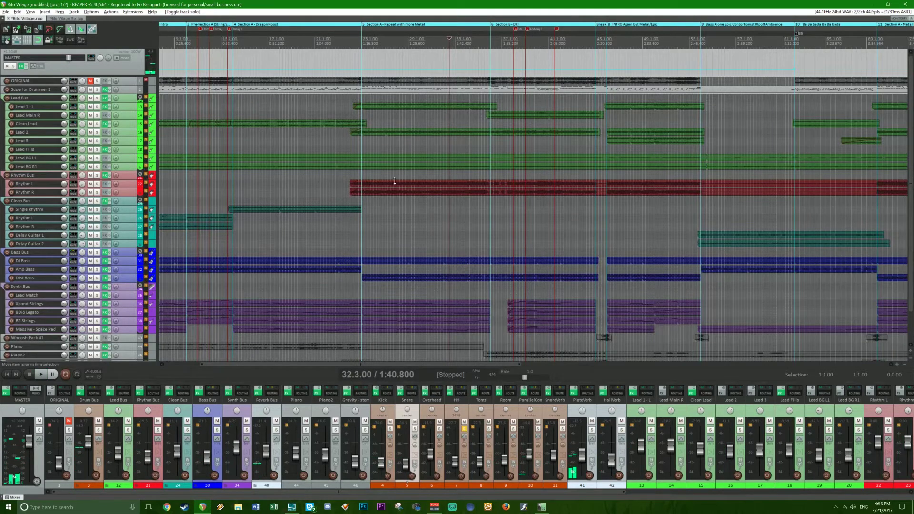
left_click(621, 41)
key("space")
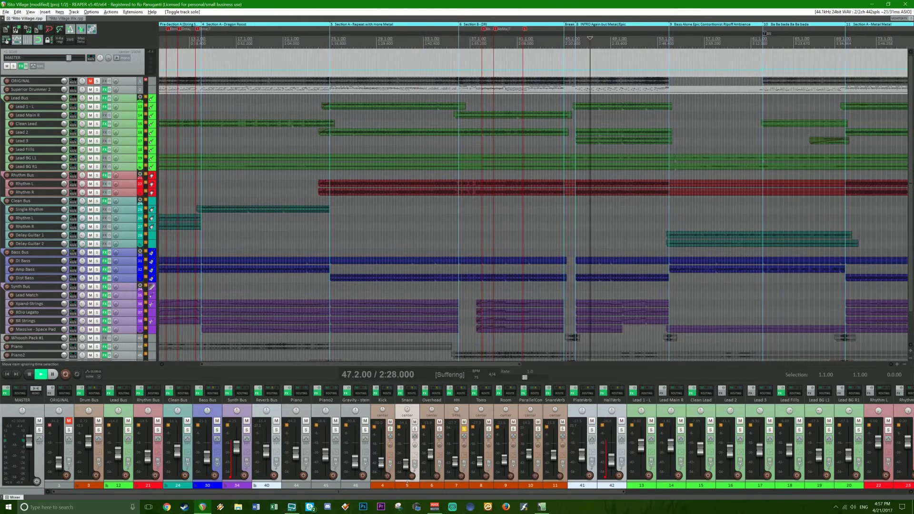
scroll(622, 190, "up", 4)
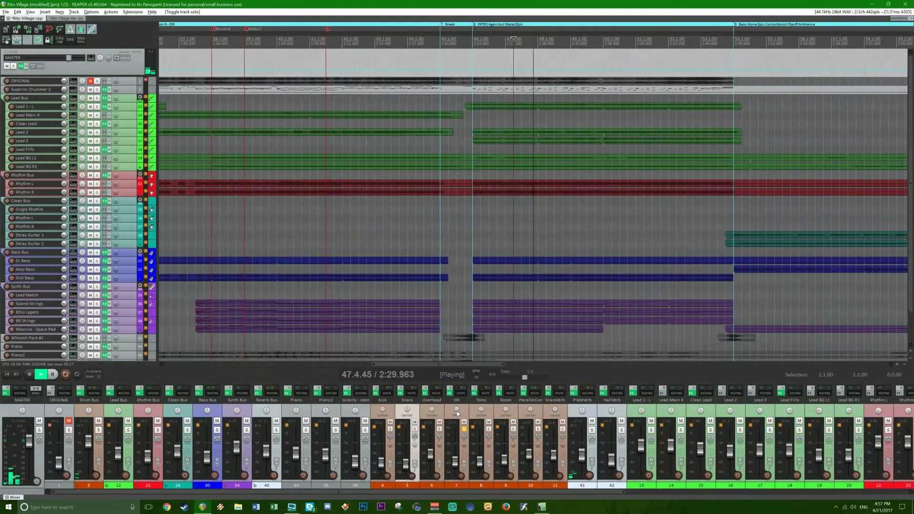
key("space")
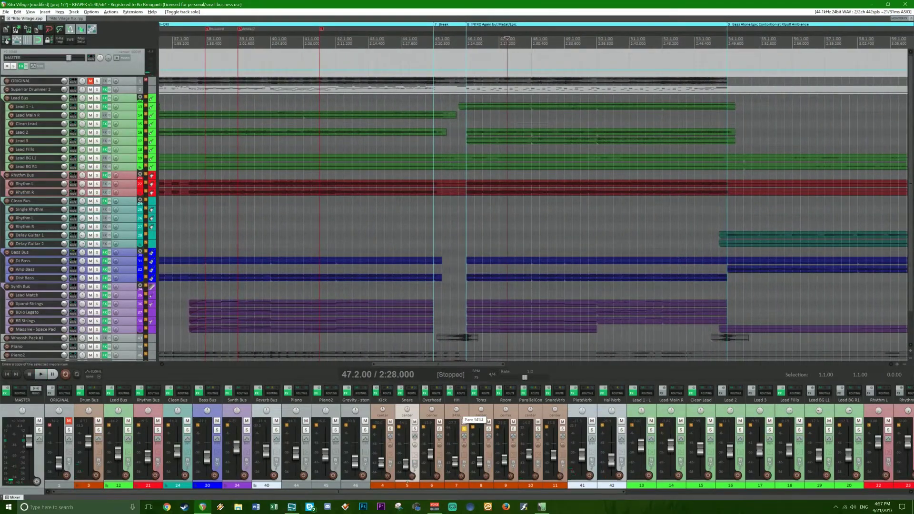
key("ctrl+s")
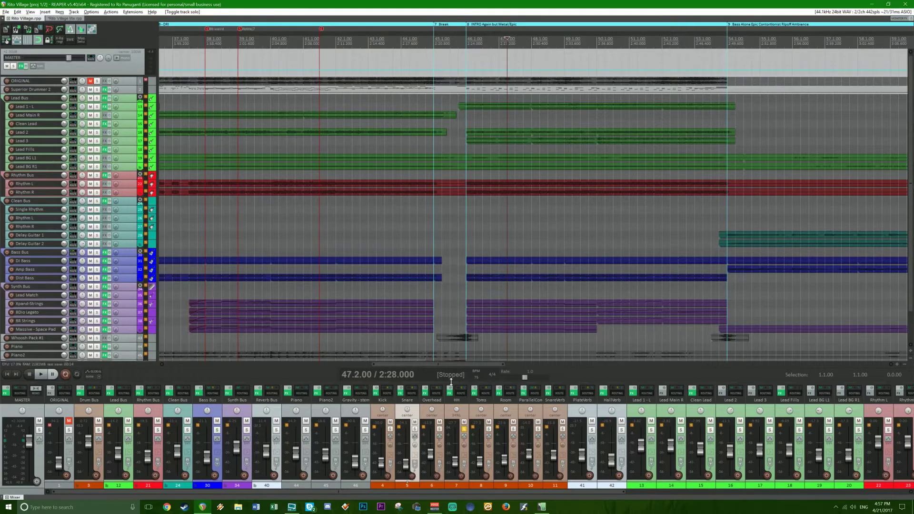
Adjust the HH track's pan and open its FabFilter Pro-C compressor.
left_click_drag(456, 413, 456, 419)
left_click_drag(456, 411, 451, 401)
right_click(450, 397)
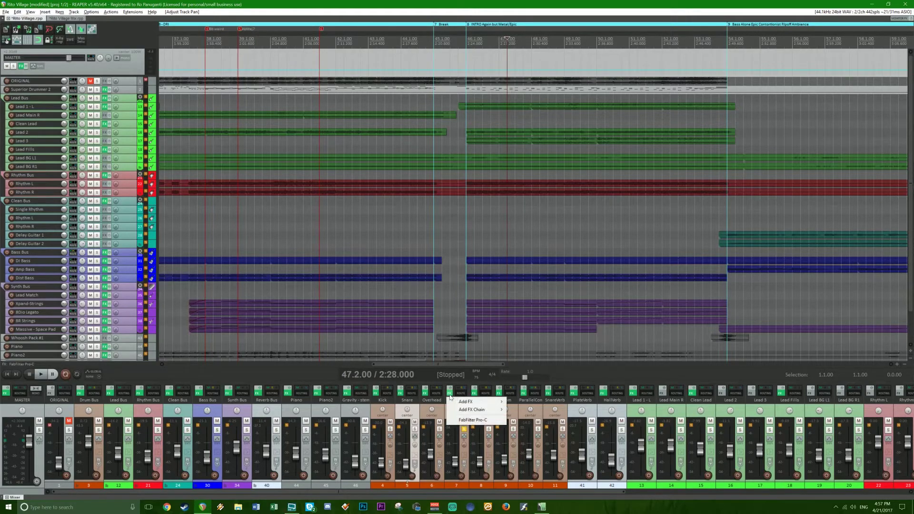
left_click(474, 420)
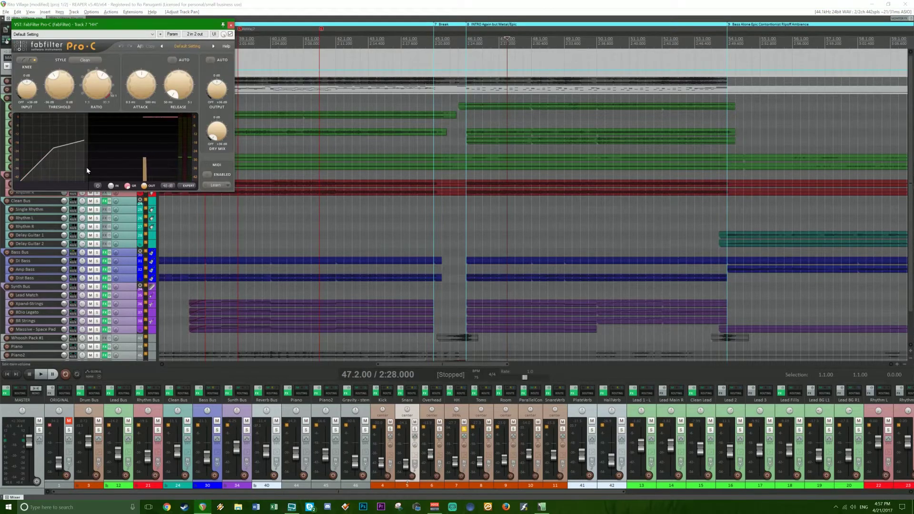
Lower the threshold of the HH track's Pro-C while the soloed track plays.
left_click(510, 2)
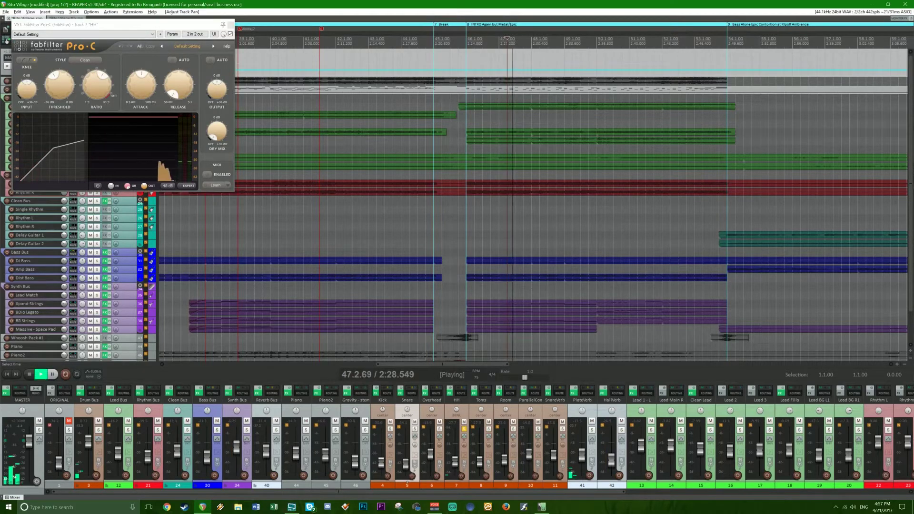
left_click_drag(59, 81, 55, 91)
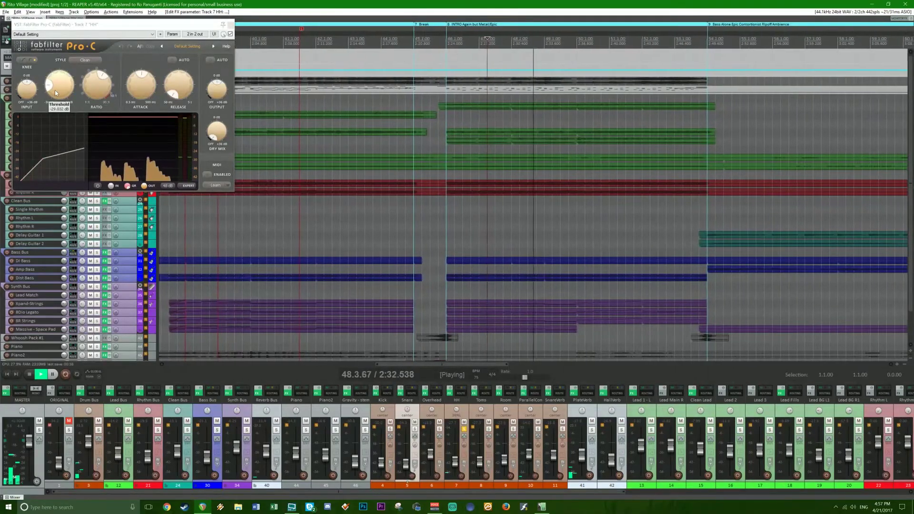
left_click_drag(56, 93, 67, 88)
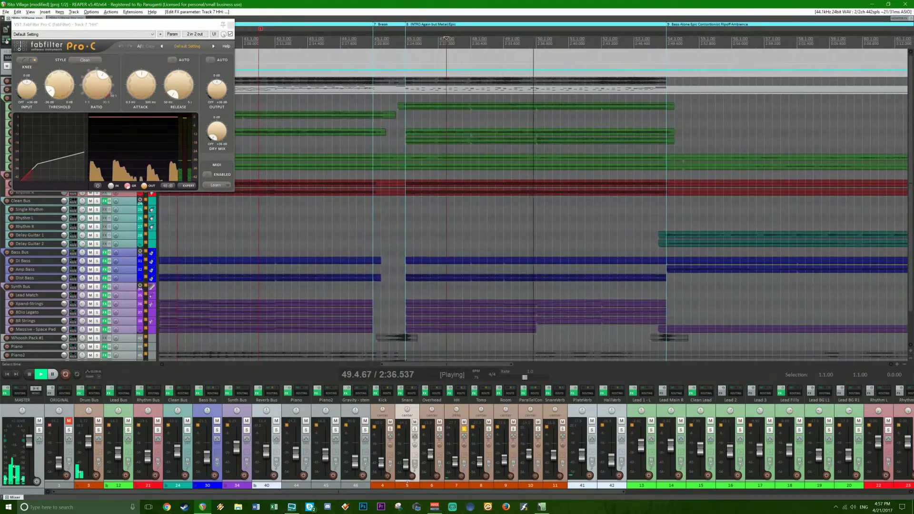
Audition the soloed HH track from several points after the metal intro through Section A - Metal Metal, ending with playback stopped.
scroll(672, 38, "down", 3)
left_click(696, 38)
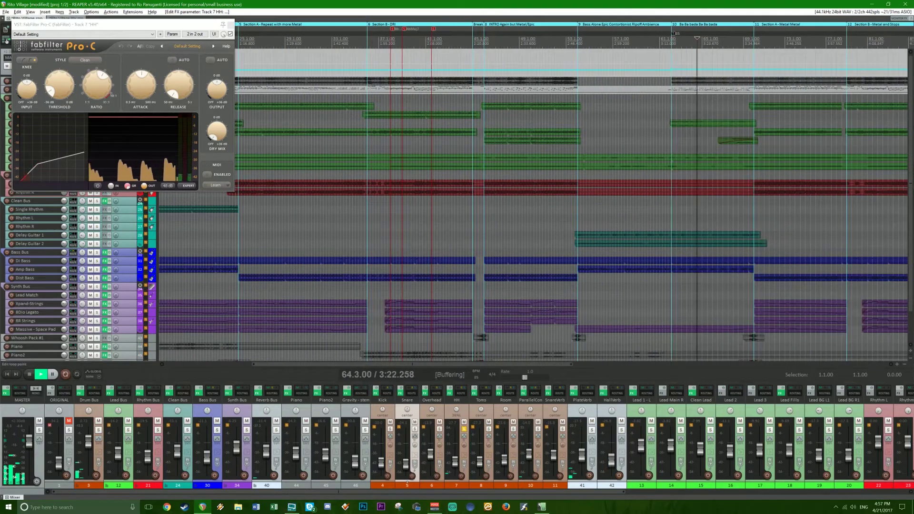
left_click(744, 38)
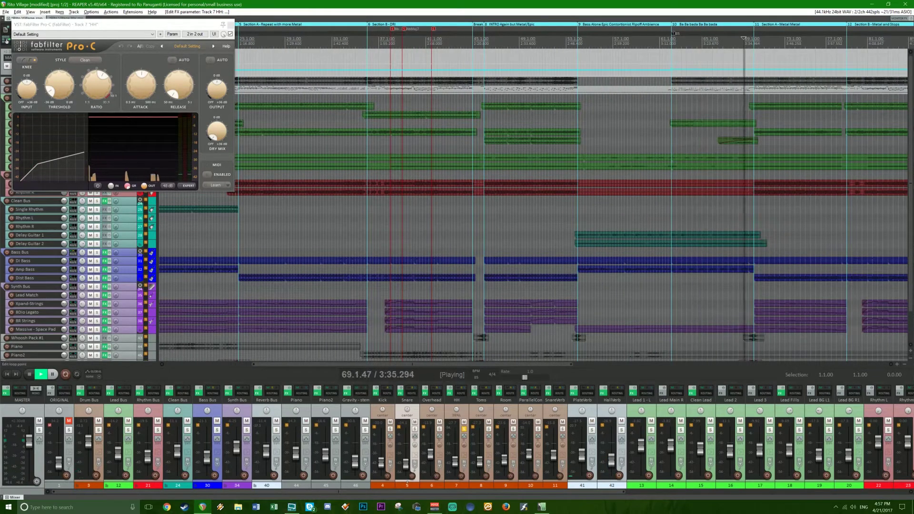
left_click(795, 38)
scroll(794, 38, "up", 2)
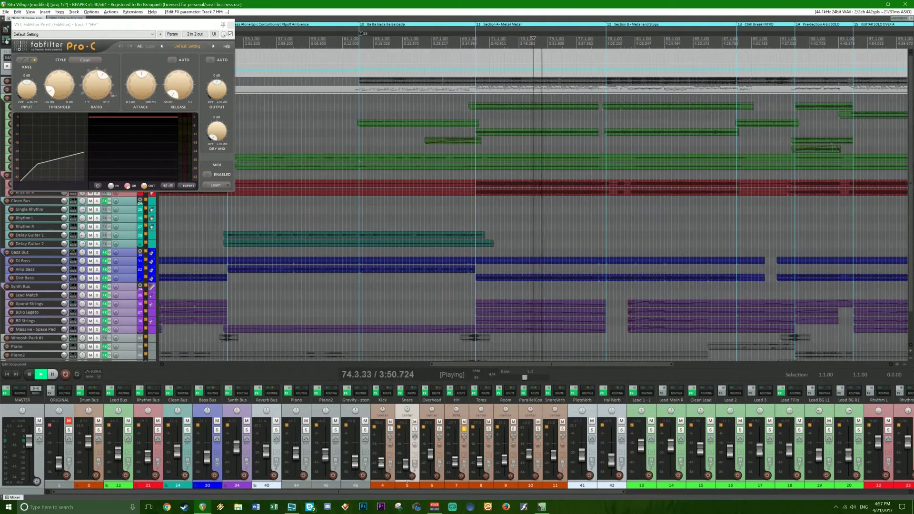
left_click(664, 38)
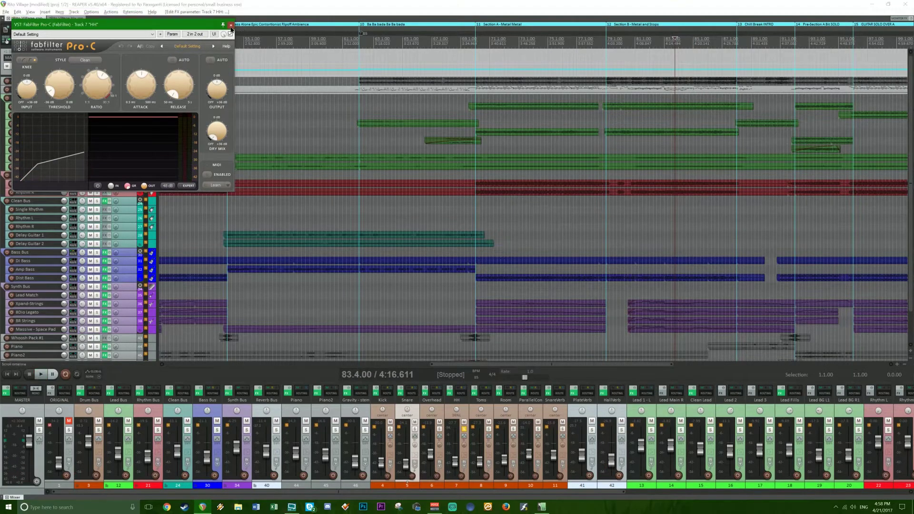
Close the HH track's Pro-C and switch the solo from HH to the Toms track.
left_click(230, 24)
left_click(463, 430)
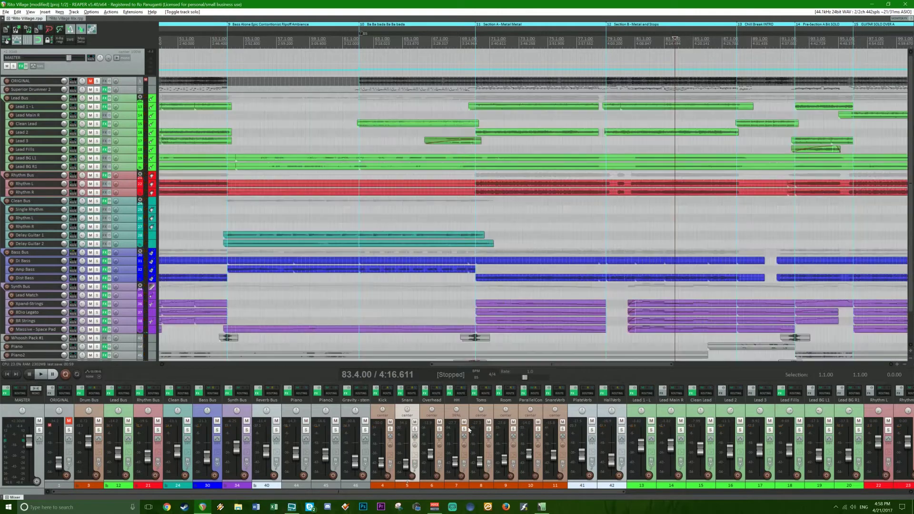
left_click(489, 430)
Audition the soloed Toms track at several song sections to find a passage with tom hits.
key("asciitilde")
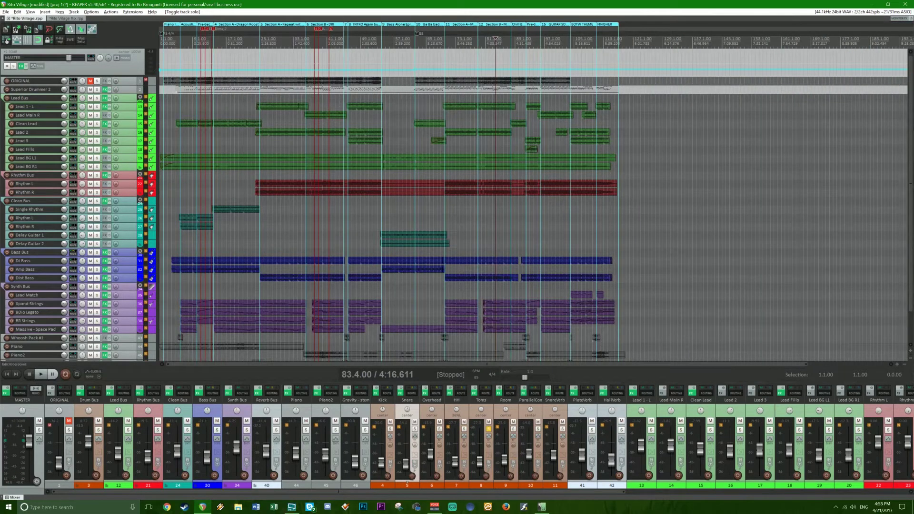
key("space")
key("asciitilde")
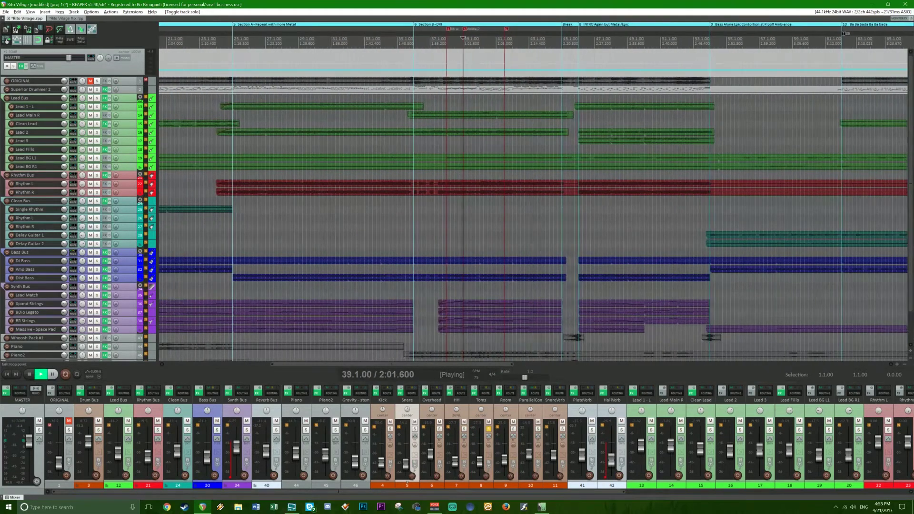
left_click(579, 40)
scroll(578, 40, "up", 5)
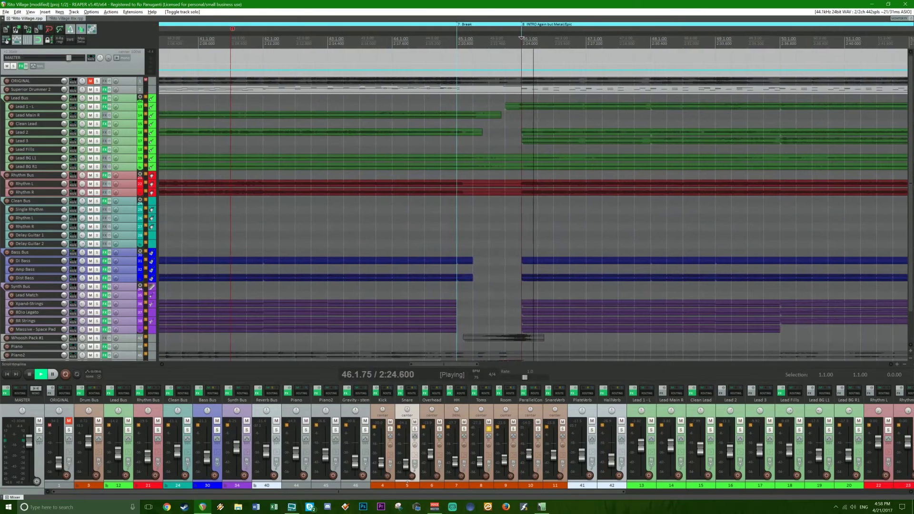
key("asciitilde")
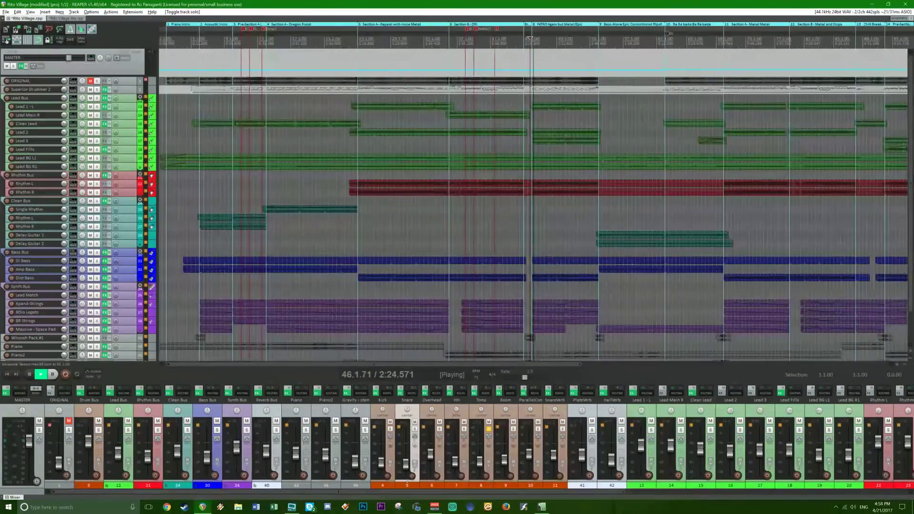
left_click(658, 41)
key("asciitilde")
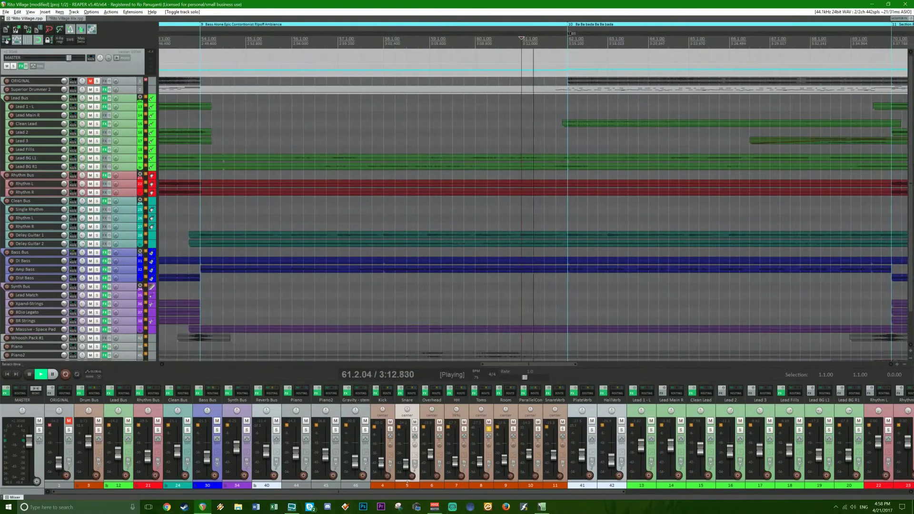
key("minus")
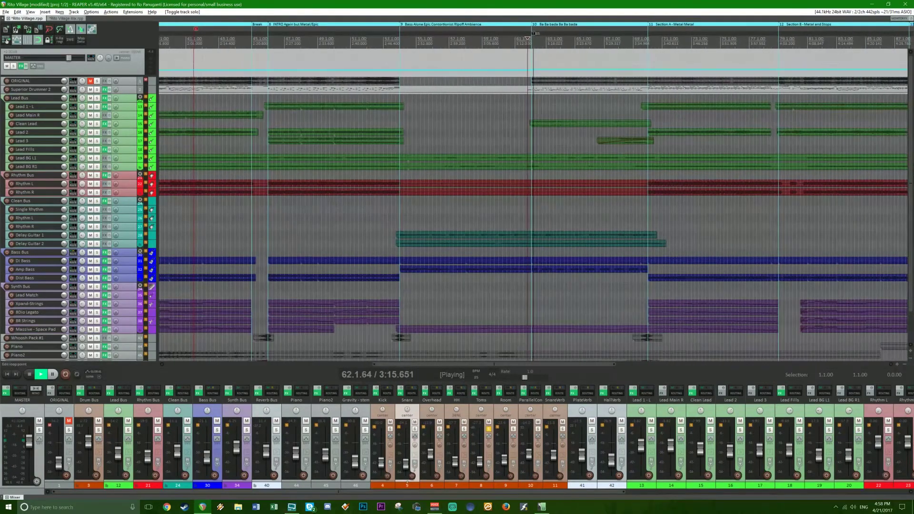
left_click(626, 33)
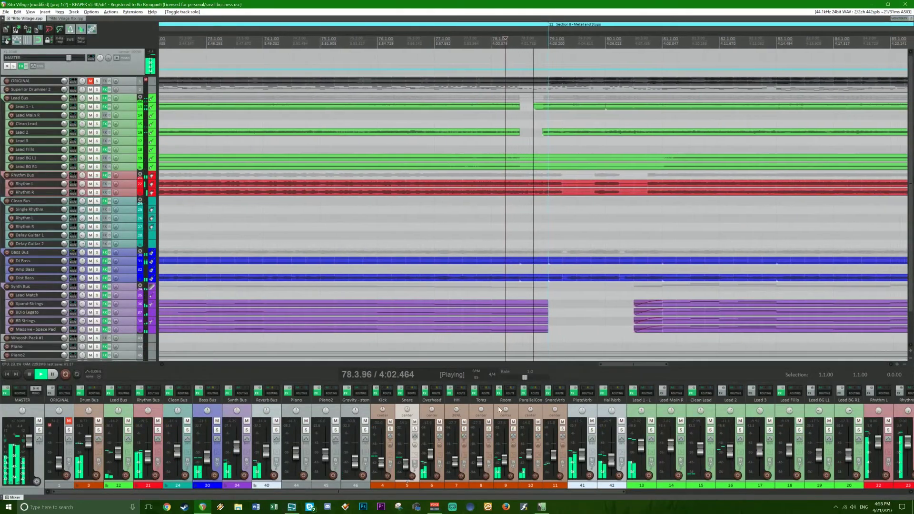
Solo the Toms track during playback, open its FabFilter Pro-Q, and adjust the low-cut band slightly.
left_click(489, 432)
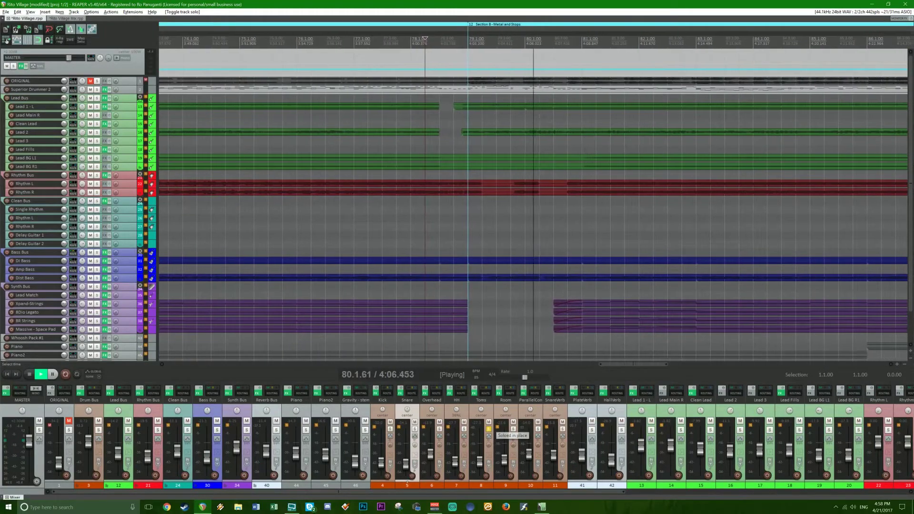
right_click(494, 415)
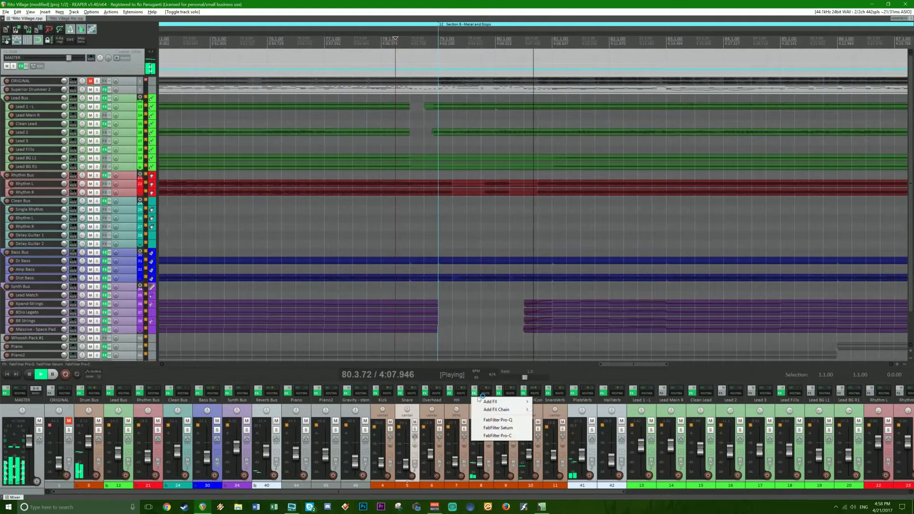
left_click(498, 420)
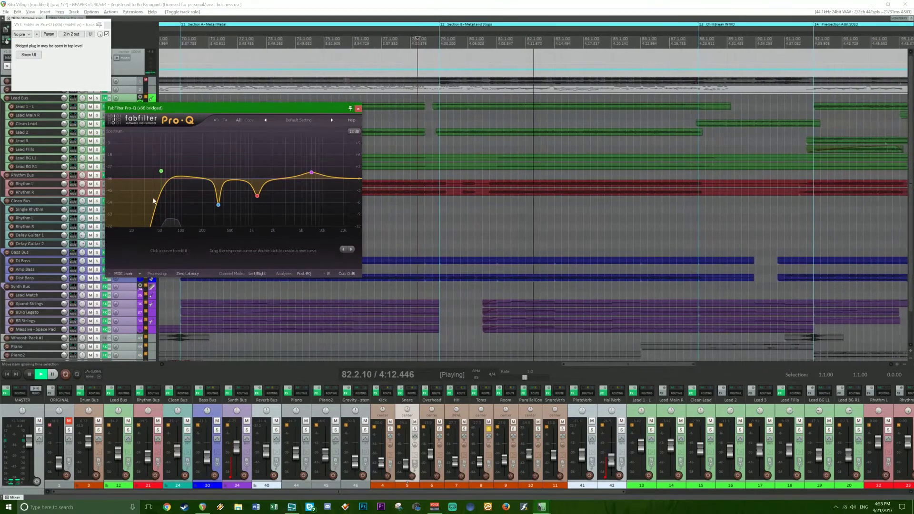
left_click(161, 172)
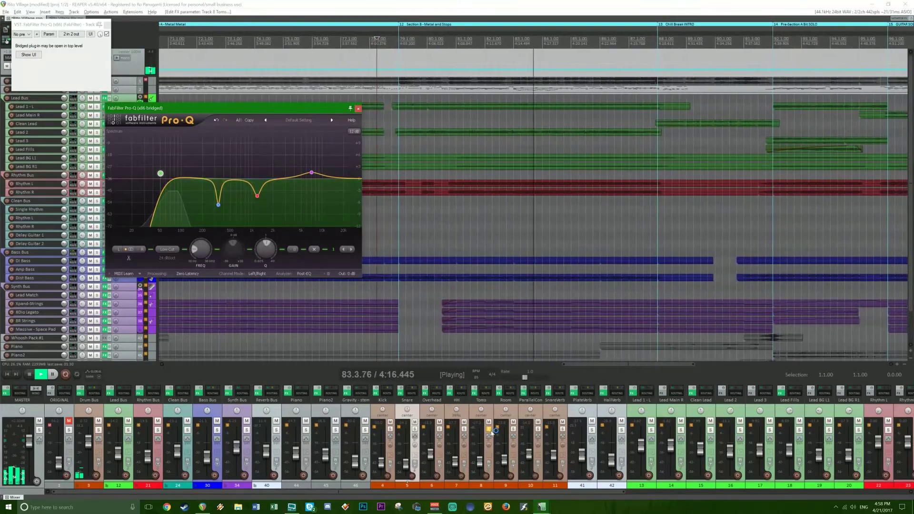
Take the Toms track out of solo and compare the soloed Drum Bus with the full mix.
left_click(491, 431)
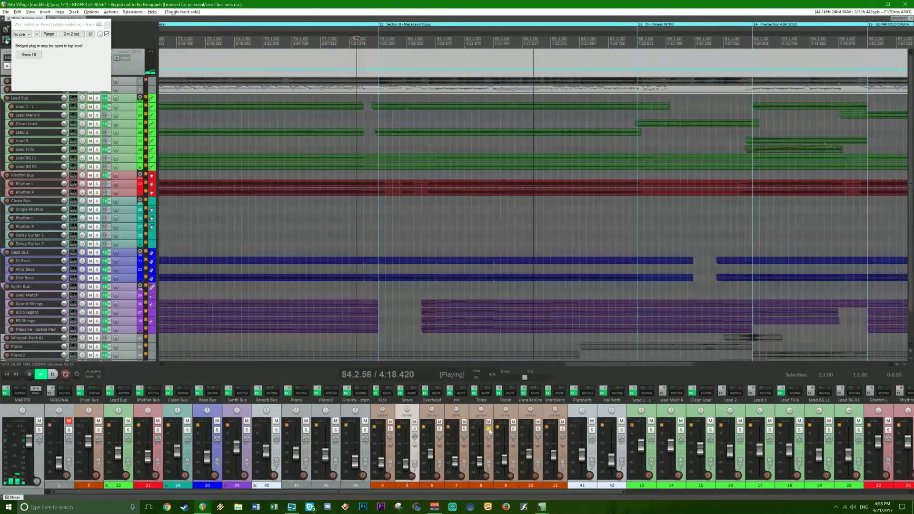
left_click(490, 432)
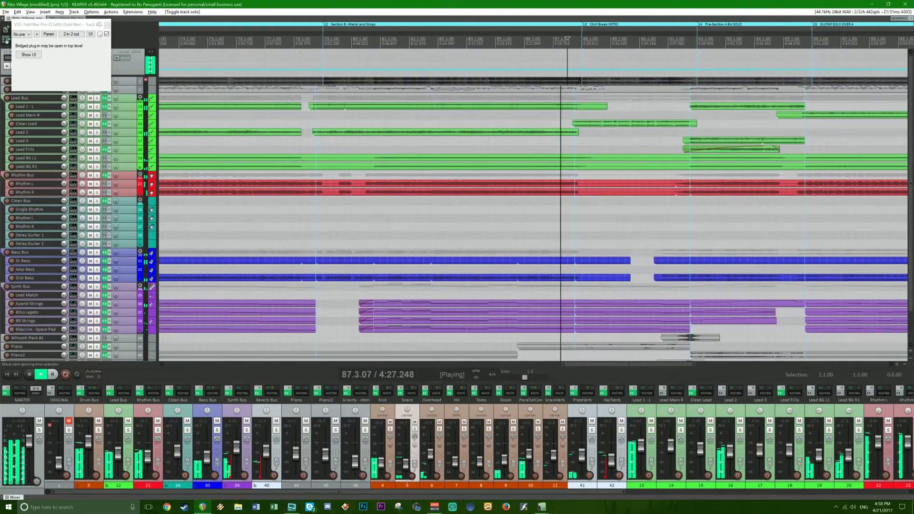
left_click(98, 431)
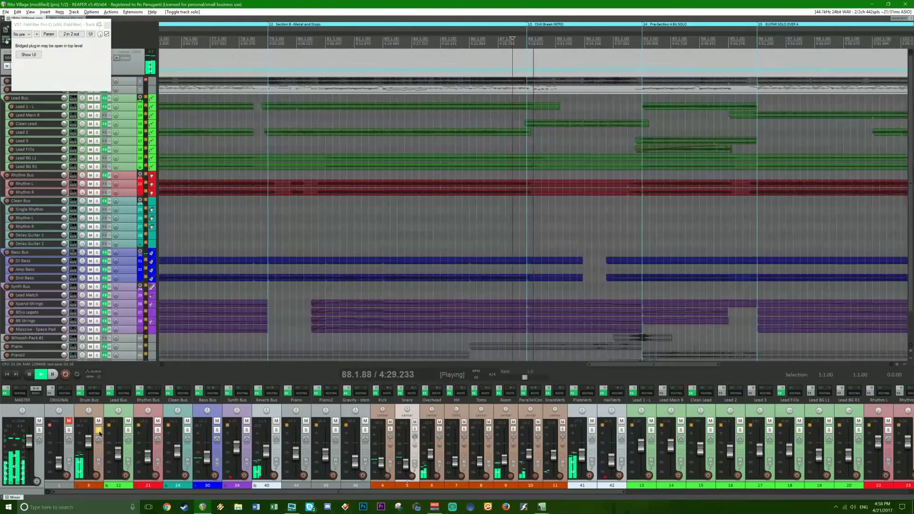
left_click(99, 430)
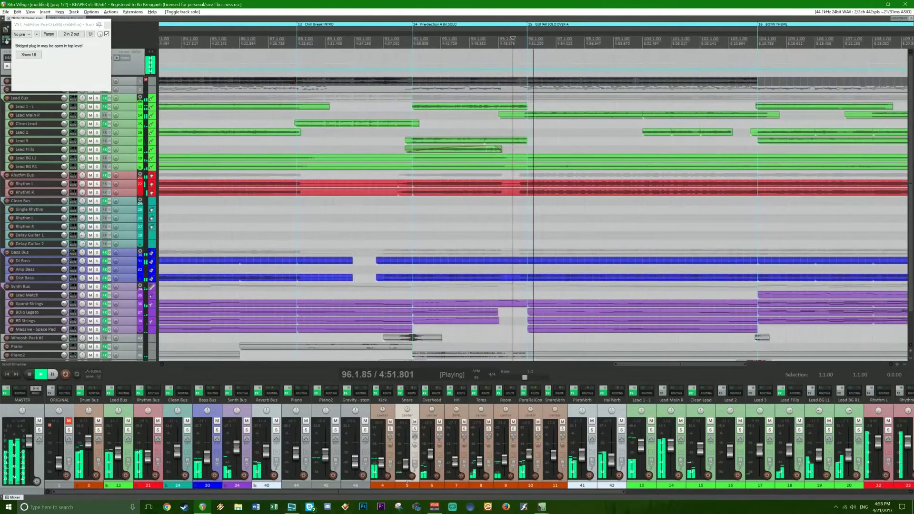
Loop the tom fill from 95.4.00 to 96.1.00 just before the guitar solo, and solo the Drum Bus.
scroll(513, 44, "up", 5)
left_click_drag(538, 45, 566, 45)
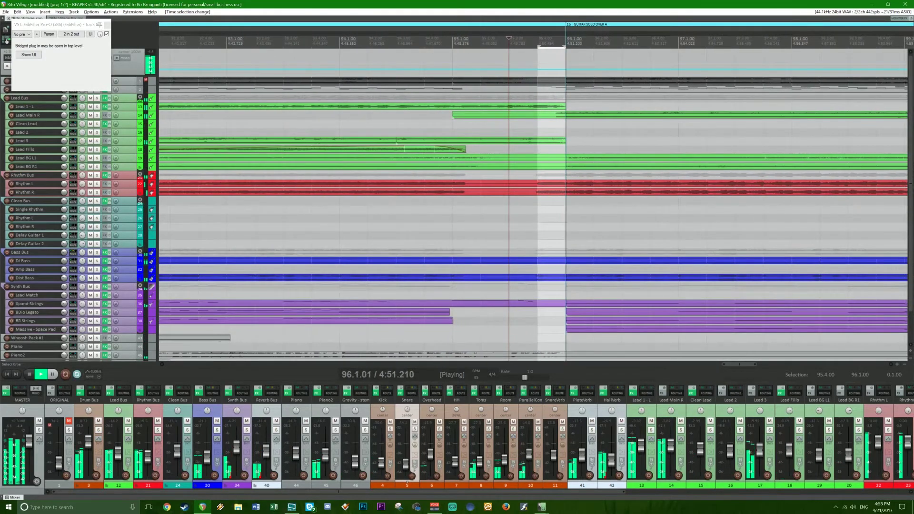
left_click(97, 430)
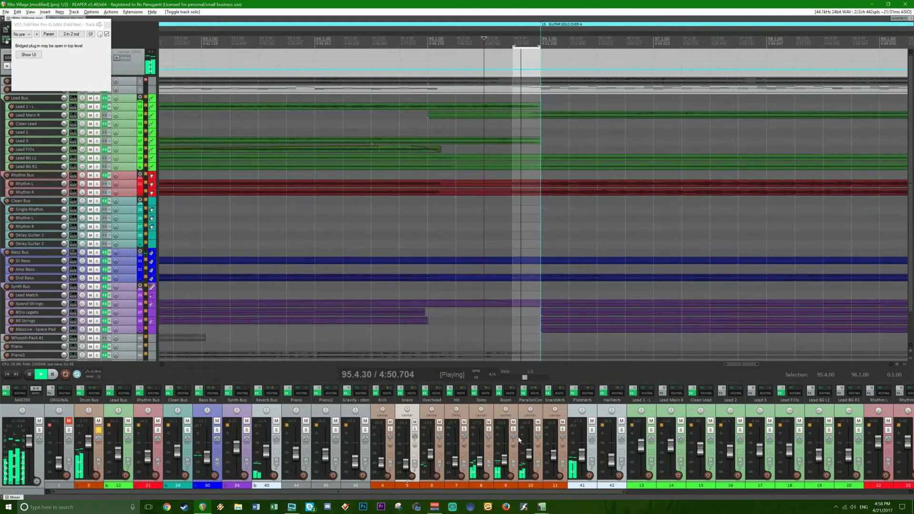
Open the Toms track's FabFilter Pro-C and lower its threshold while the fill loops.
left_click(474, 392)
left_click(491, 425)
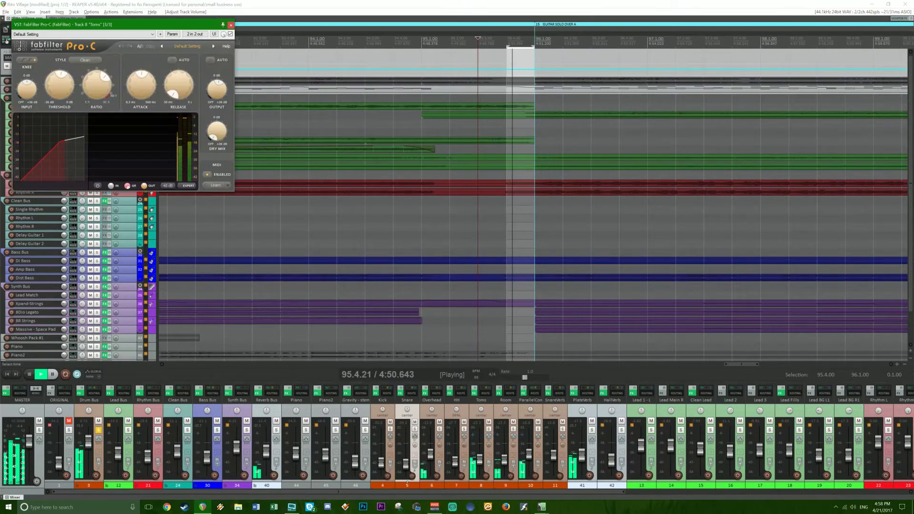
scroll(60, 82, "down", 2)
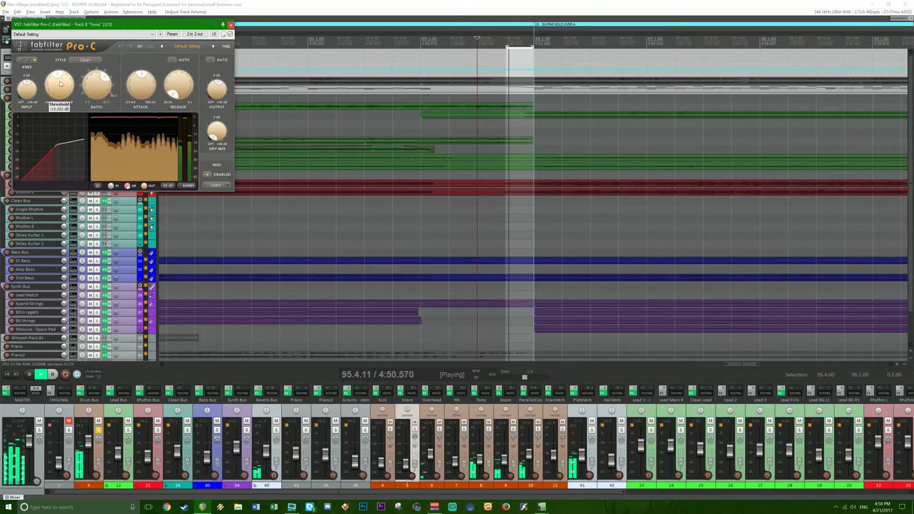
scroll(60, 82, "down", 1)
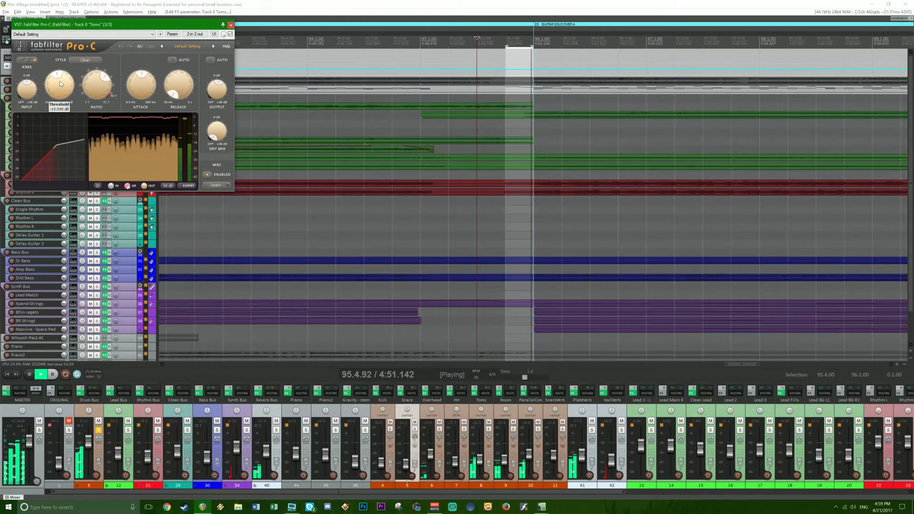
scroll(59, 81, "down", 6)
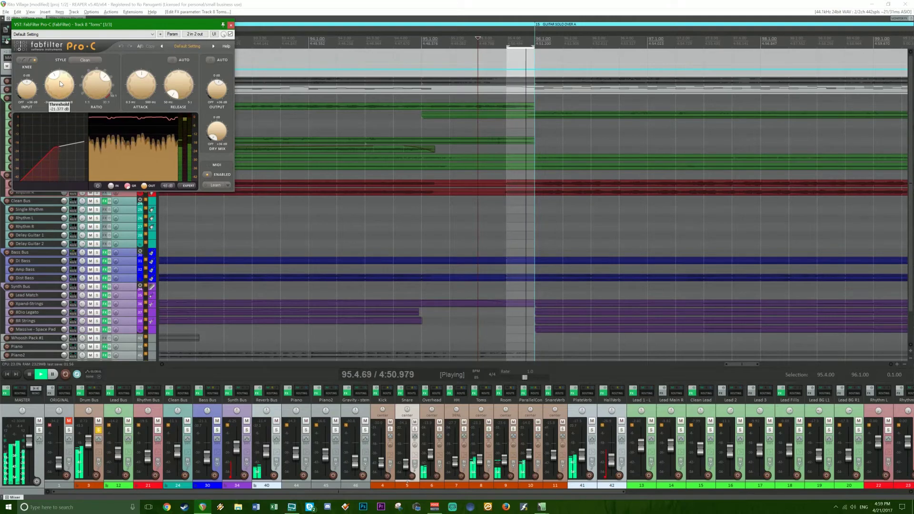
Unsolo the Drum Bus, close the Toms Pro-C, and clear the loop selection to play the fill in the full mix.
key("space")
left_click(99, 430)
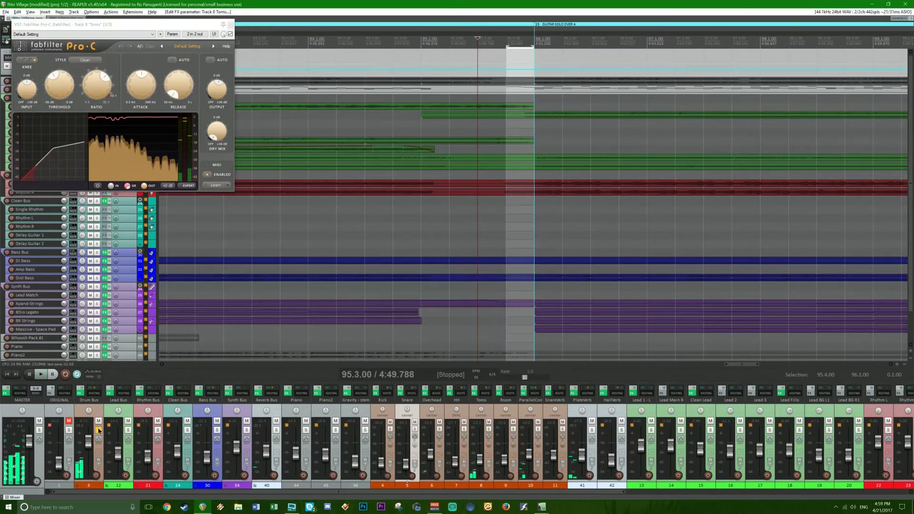
left_click(231, 25)
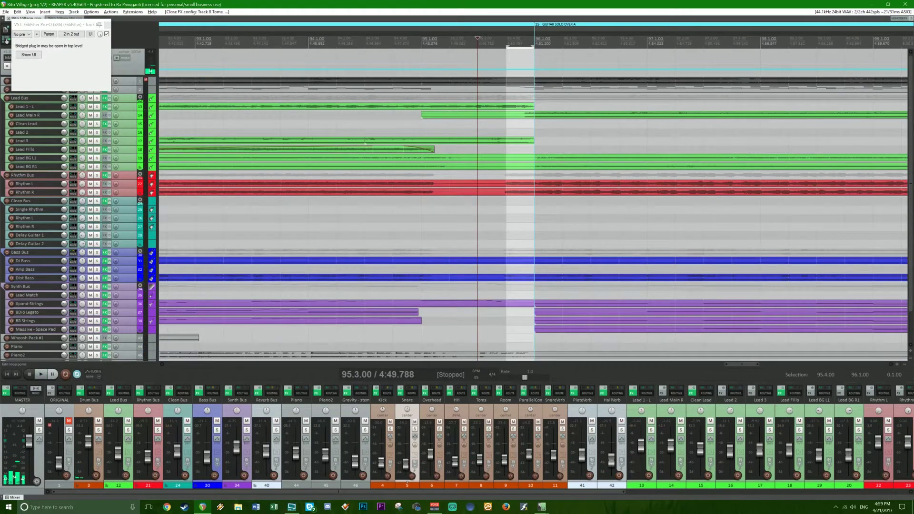
key("Escape")
key("space")
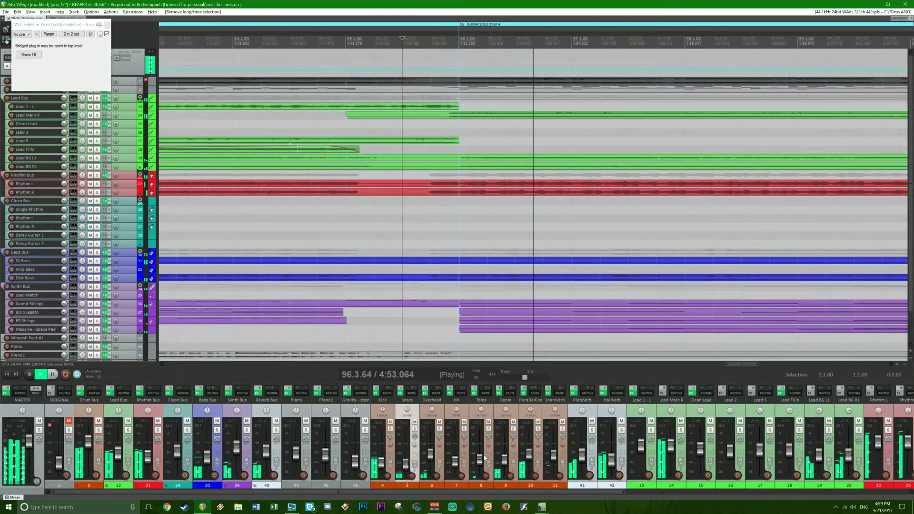
Solo the Room track, stop playback, move the edit cursor to 96.1.00, and close the Toms Pro-Q window.
left_click(513, 430)
key("space")
key("minus")
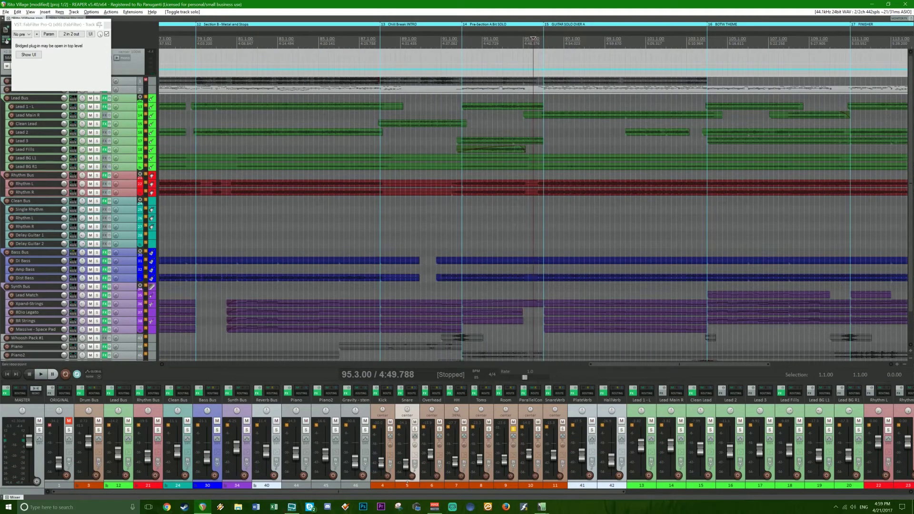
key("bracketright")
left_click(108, 25)
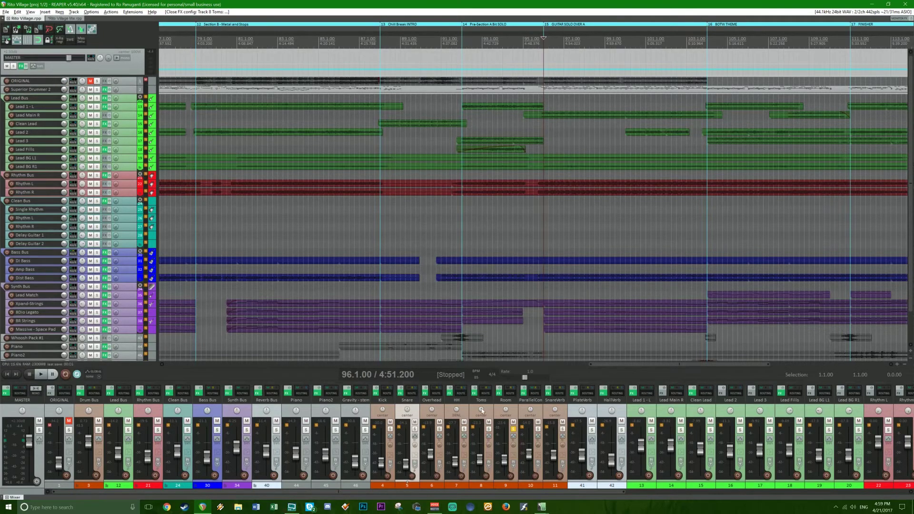
Open the Room track's FabFilter Pro-Q to examine its EQ curve.
right_click(498, 394)
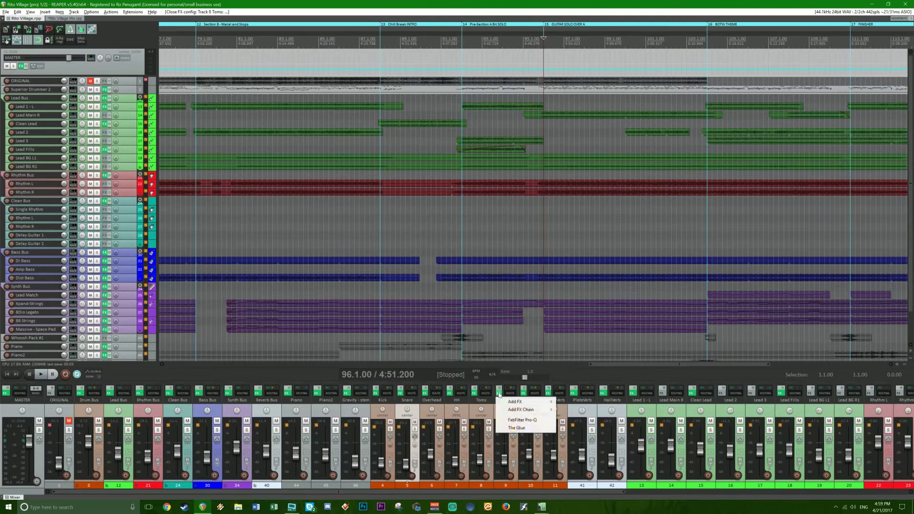
left_click(521, 420)
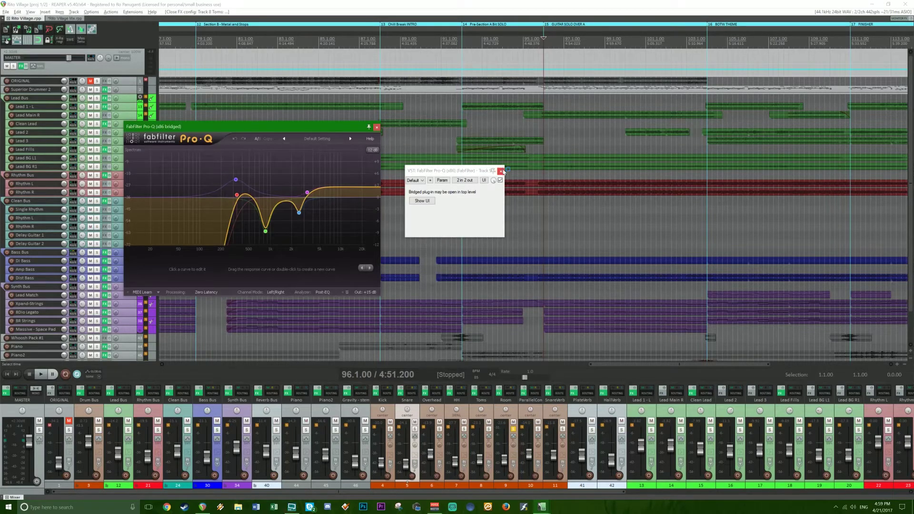
left_click(501, 172)
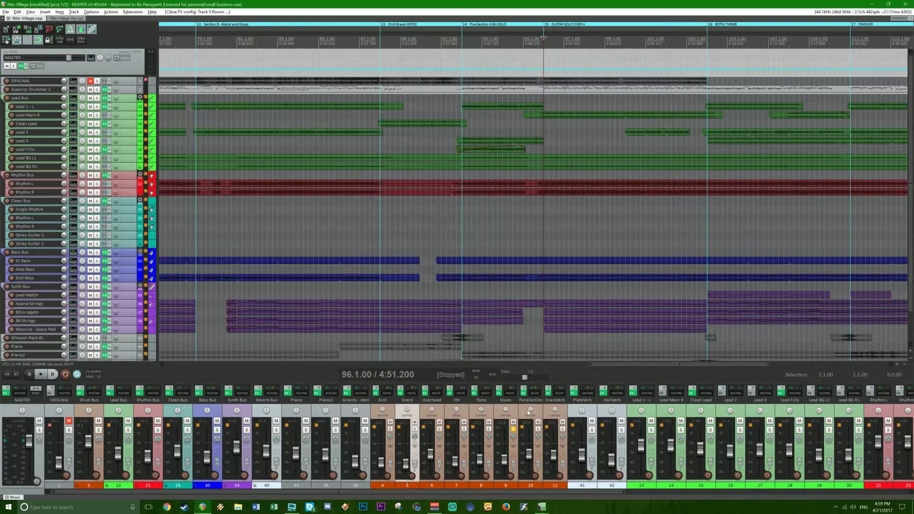
right_click(500, 395)
left_click(523, 420)
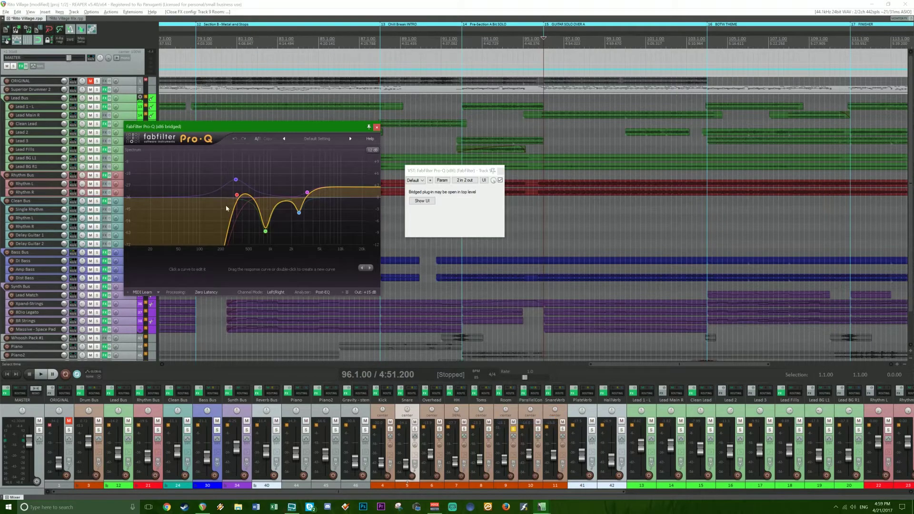
Lower the Room Pro-Q's low cut to about 60 Hz, audition the EQ bypassed and enabled, and raise the low cut partway.
left_click_drag(237, 196, 184, 208)
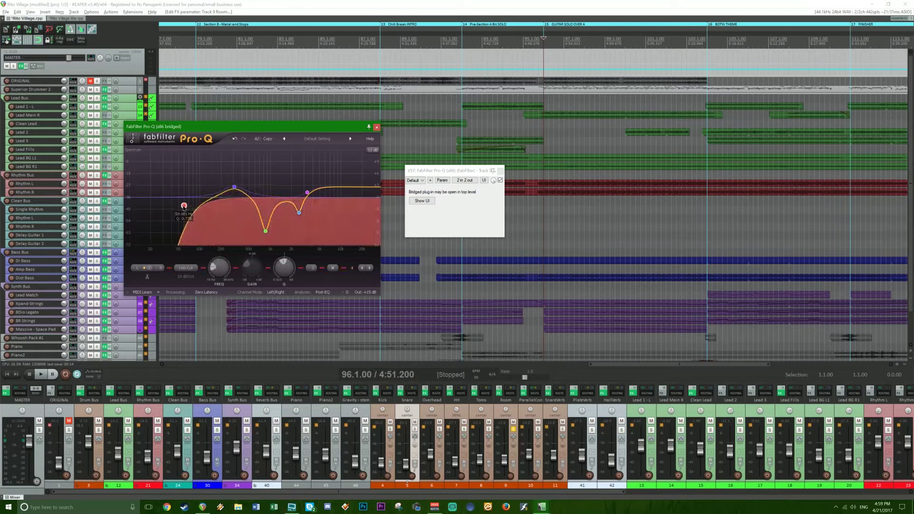
left_click(501, 181)
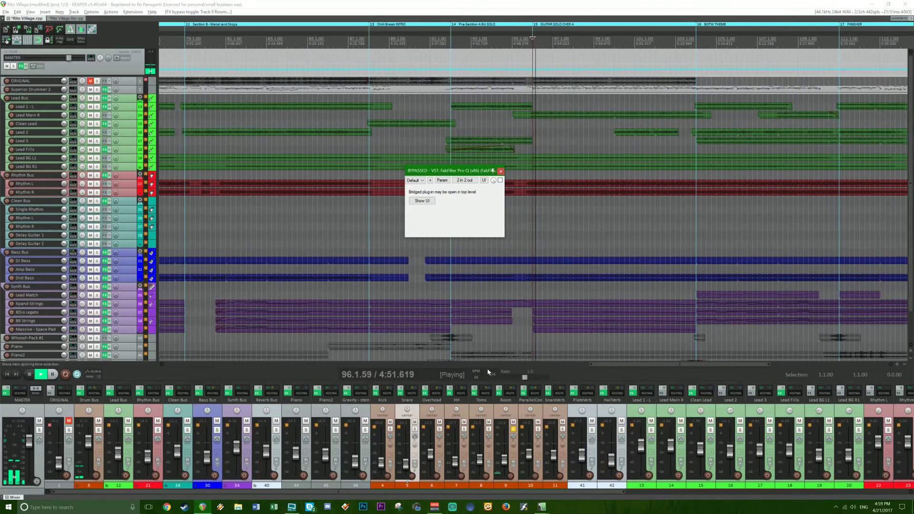
left_click(504, 460)
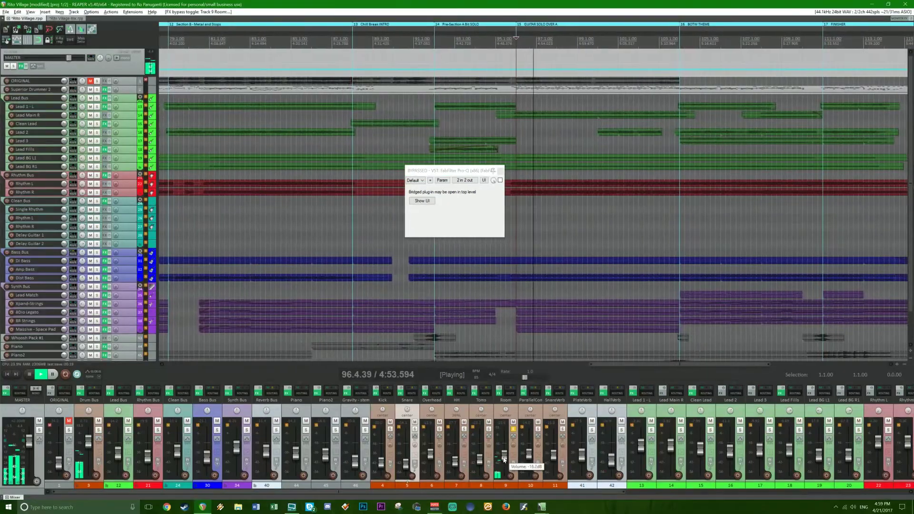
left_click(427, 203)
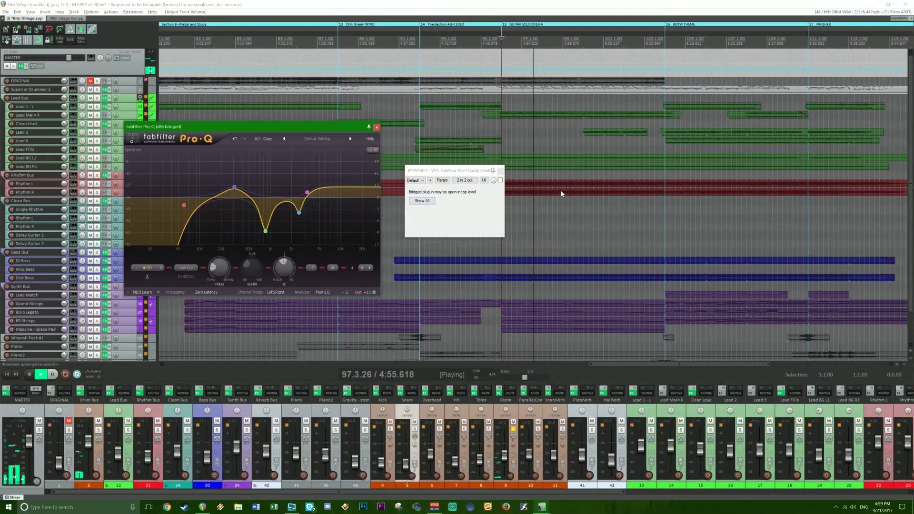
left_click(500, 181)
left_click(422, 201)
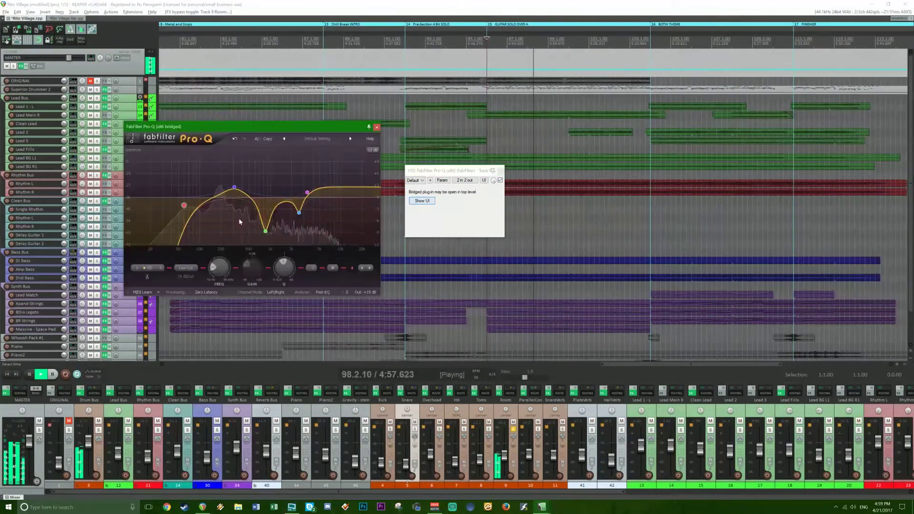
left_click_drag(190, 205, 233, 191)
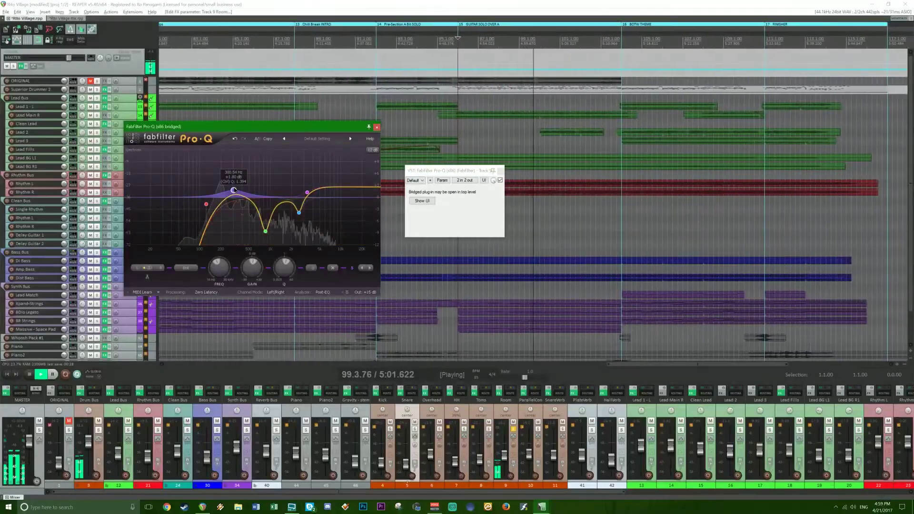
Unsolo the Room track and set its volume to about -21 dB, comparing it muted and unmuted with the Drum Bus soloed.
left_click(514, 430)
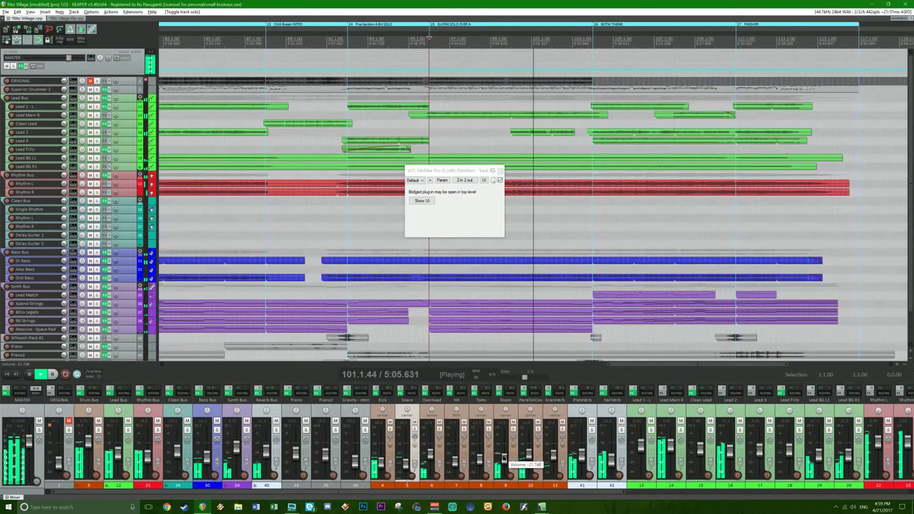
scroll(504, 458, "up", 1)
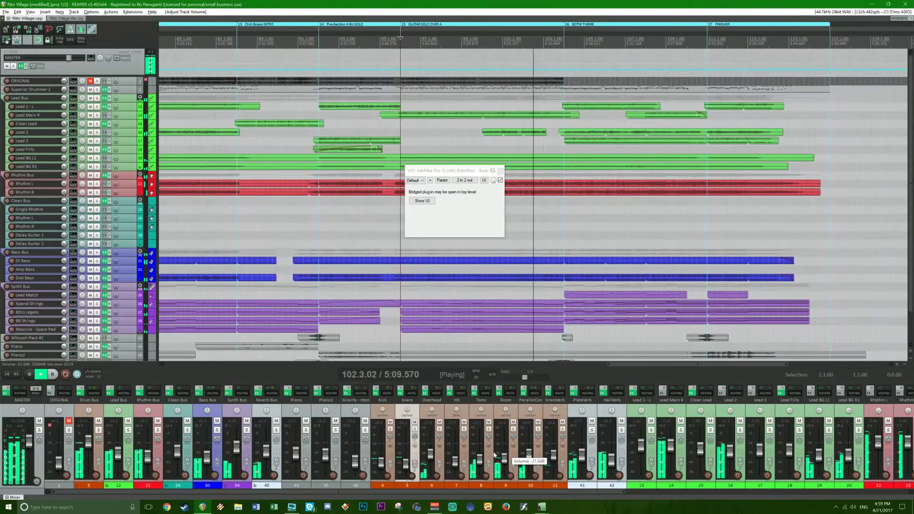
left_click(99, 430)
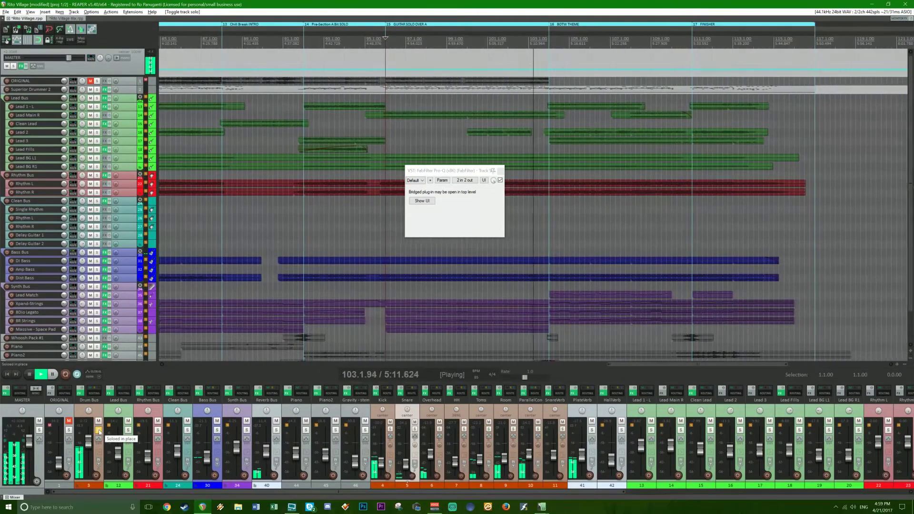
left_click(514, 422)
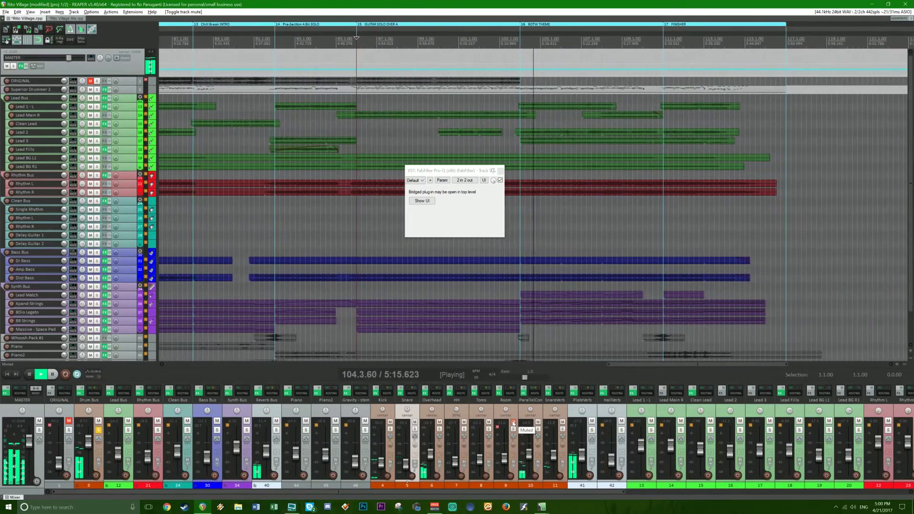
left_click(514, 422)
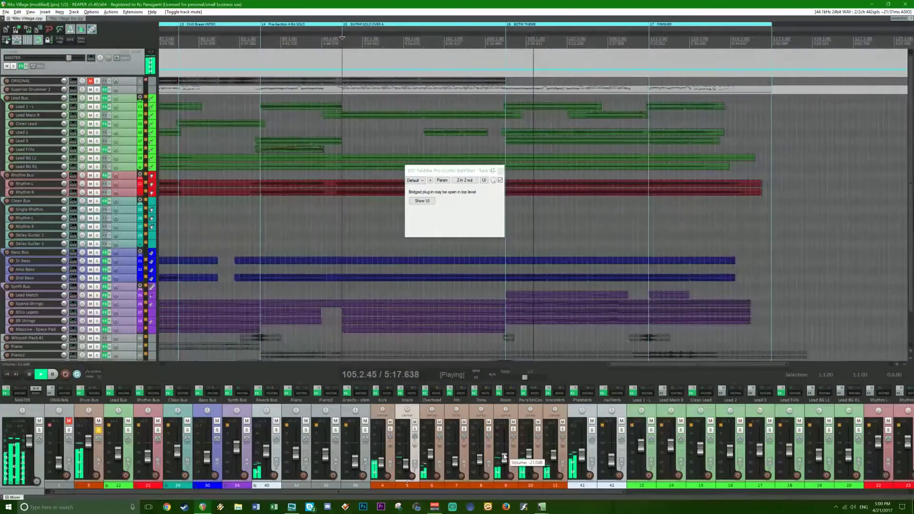
scroll(505, 458, "up", 1)
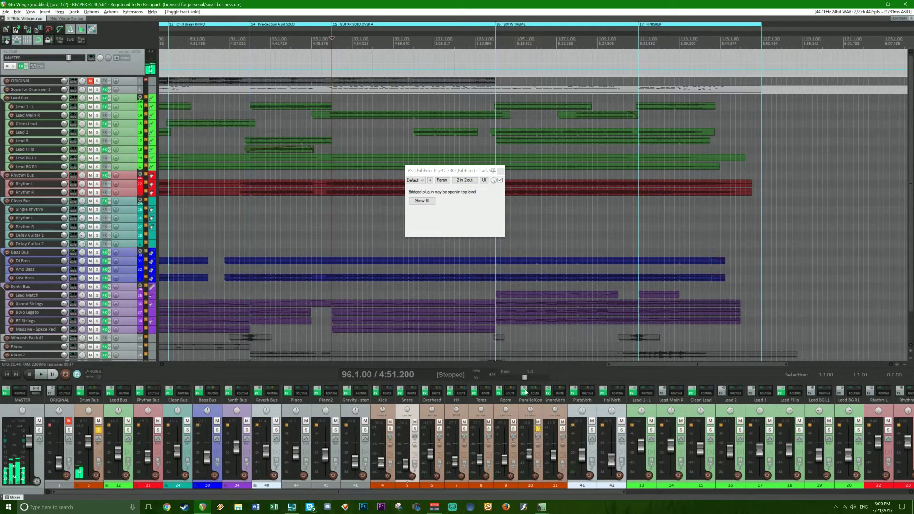
Close the Room Pro-Q window, unsolo the ParallelComp track, and open its The Glue compressor.
left_click(500, 179)
left_click(501, 172)
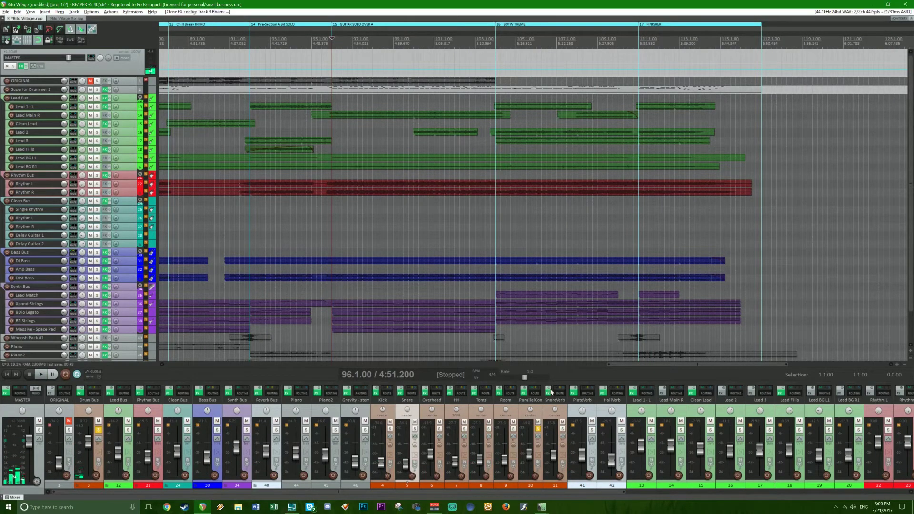
mouse_move(541, 392)
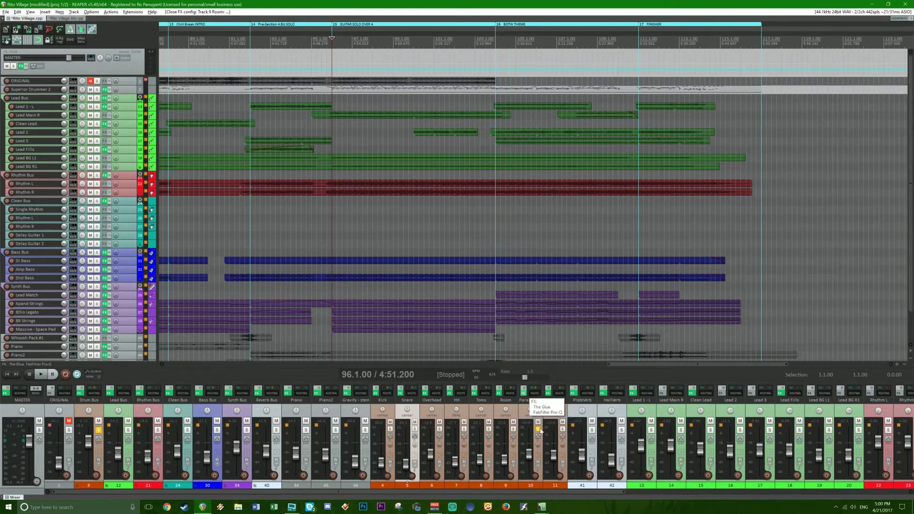
left_click(540, 431)
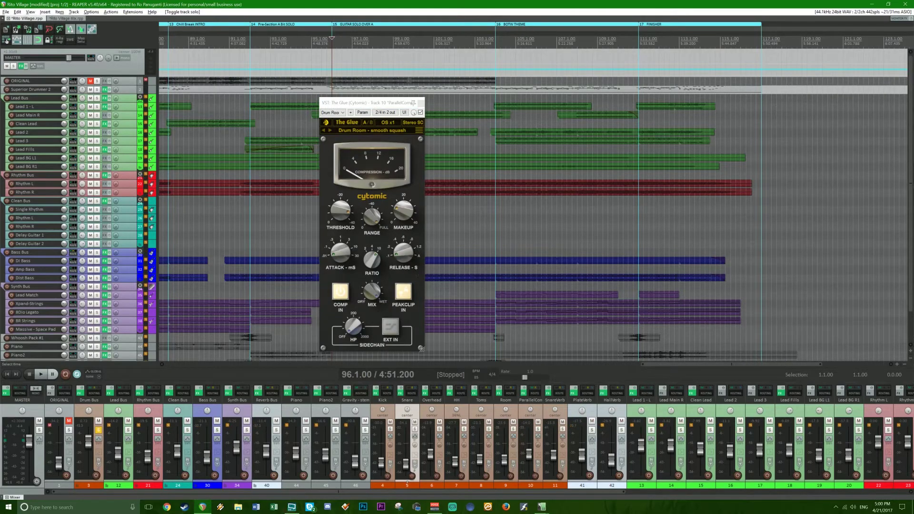
Play the drums from around bar 98 to examine ParallelComp's The Glue settings, and review the track's receives in its routing.
left_click(384, 40)
key("space")
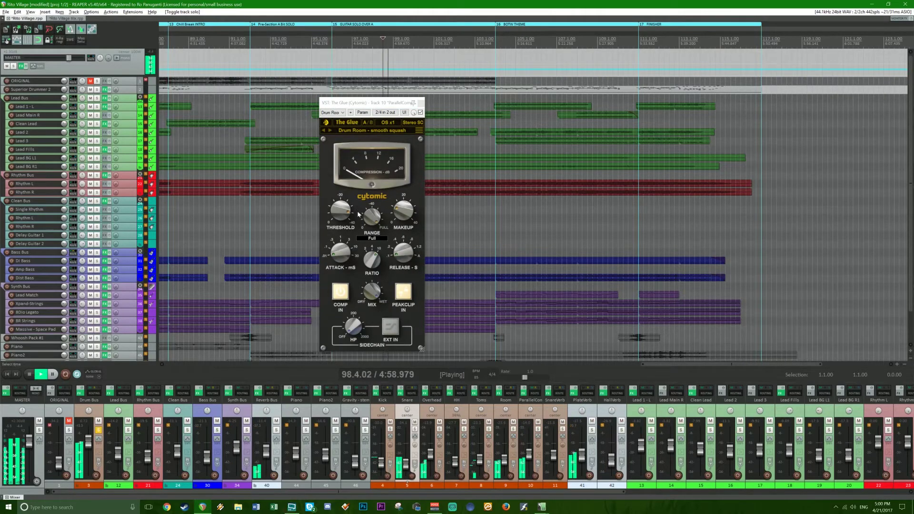
left_click_drag(340, 210, 333, 245)
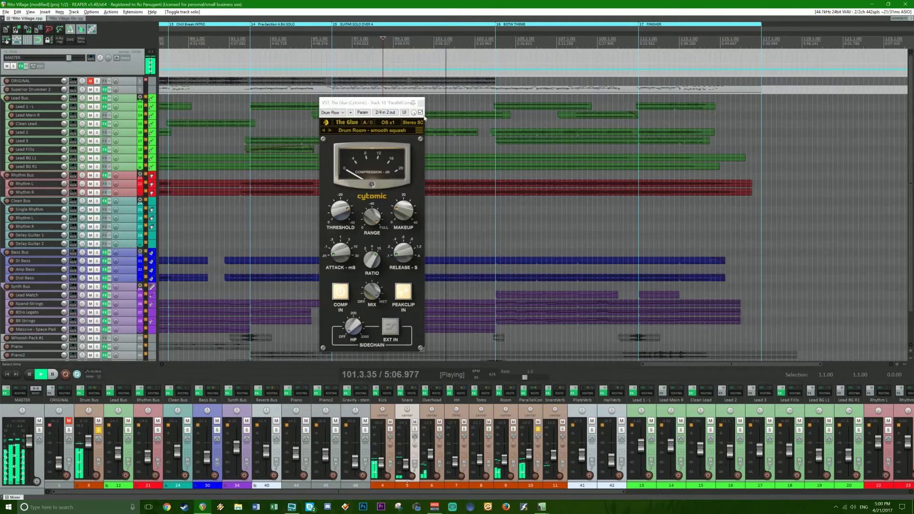
left_click(524, 390)
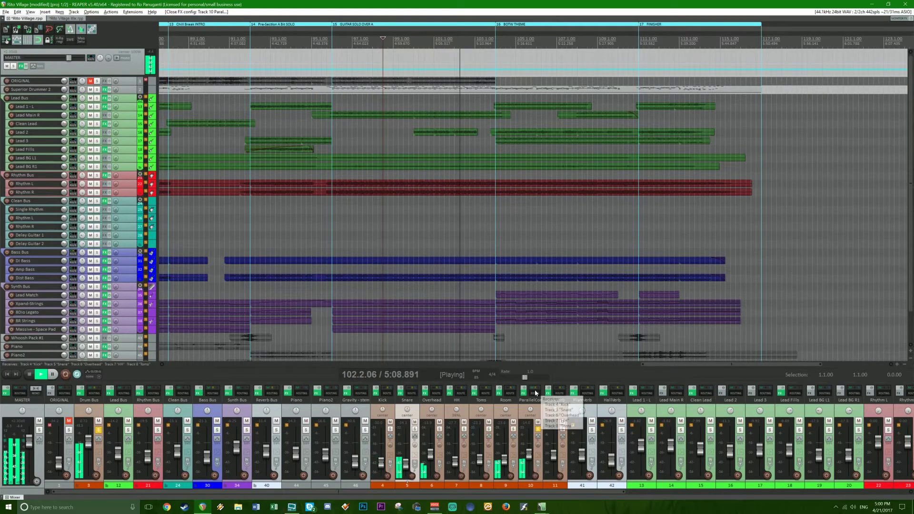
left_click(535, 391)
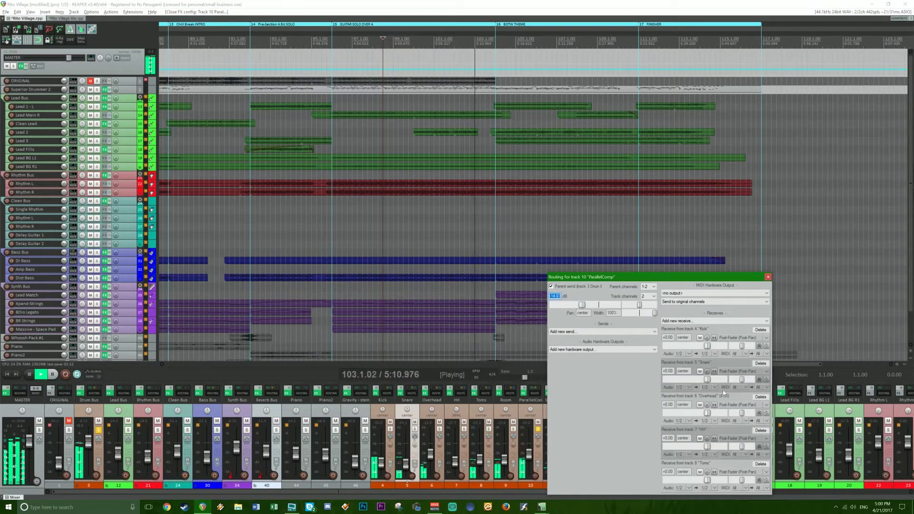
left_click(768, 276)
Open The Glue on the Room track, set its threshold to about -38 dB, check the makeup gain, and close it.
right_click(524, 391)
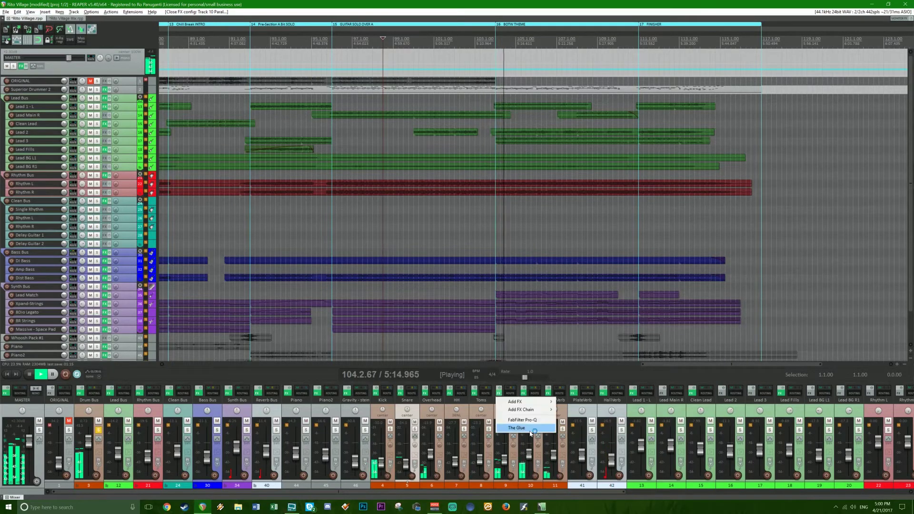
left_click(525, 428)
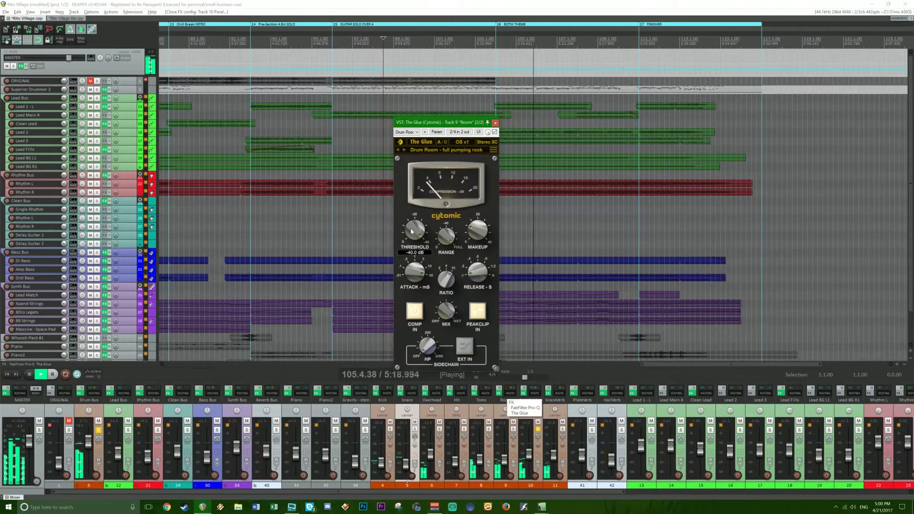
scroll(412, 231, "up", 2)
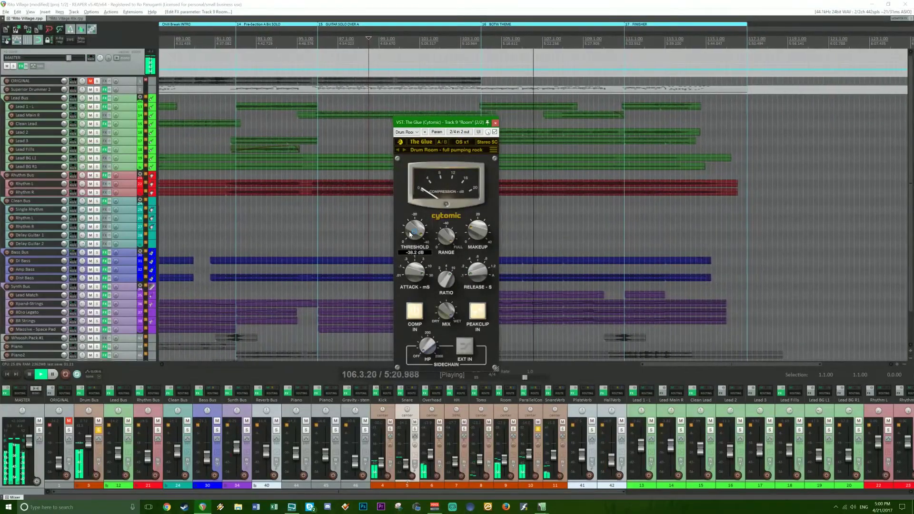
mouse_move(470, 234)
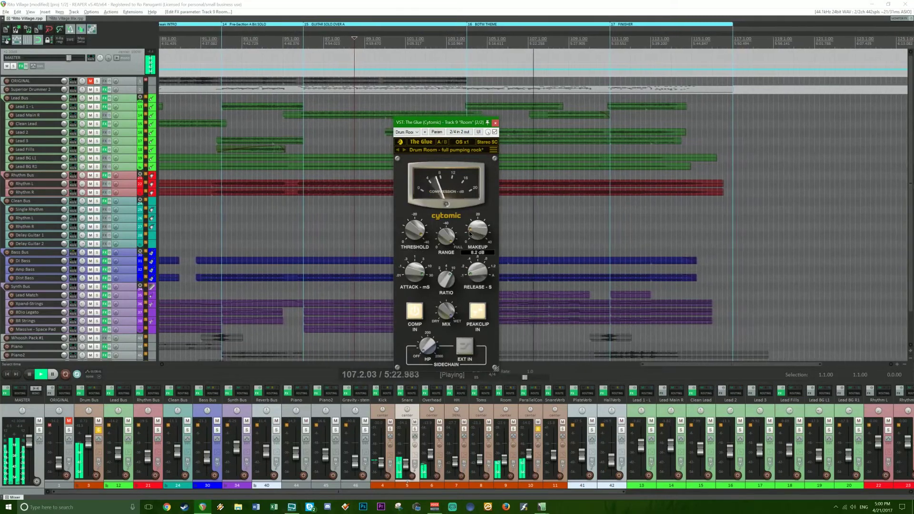
left_click(496, 123)
Unsolo the ParallelComp track, set its volume to about -16 dB while the drums play, and unsolo the Drum Bus.
key("space")
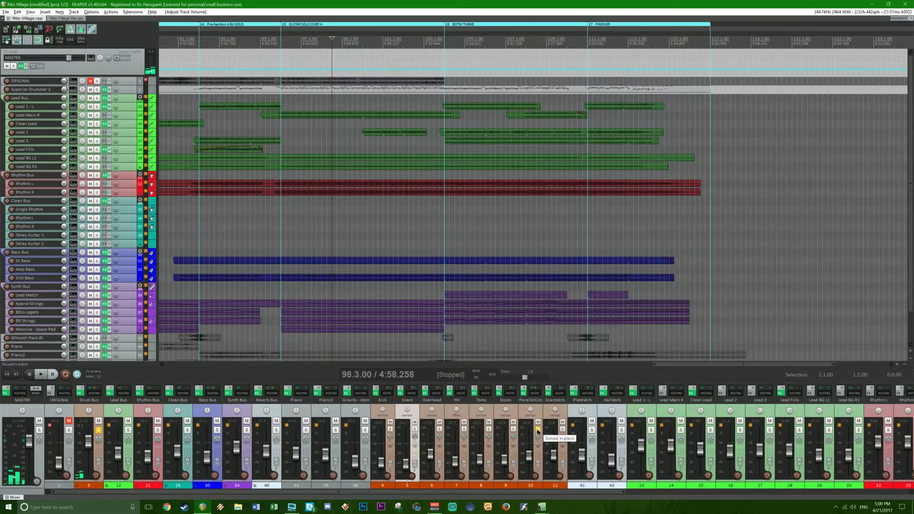
key("space")
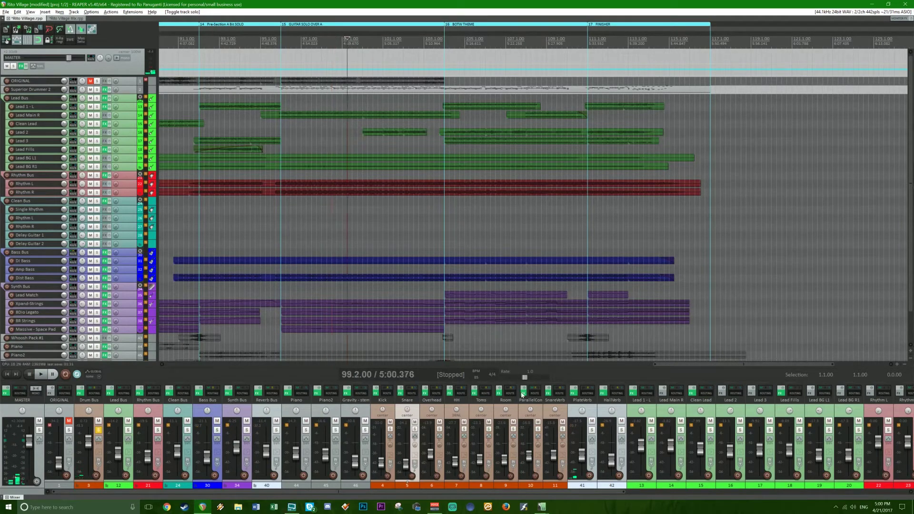
left_click_drag(520, 492, 529, 459)
key("space")
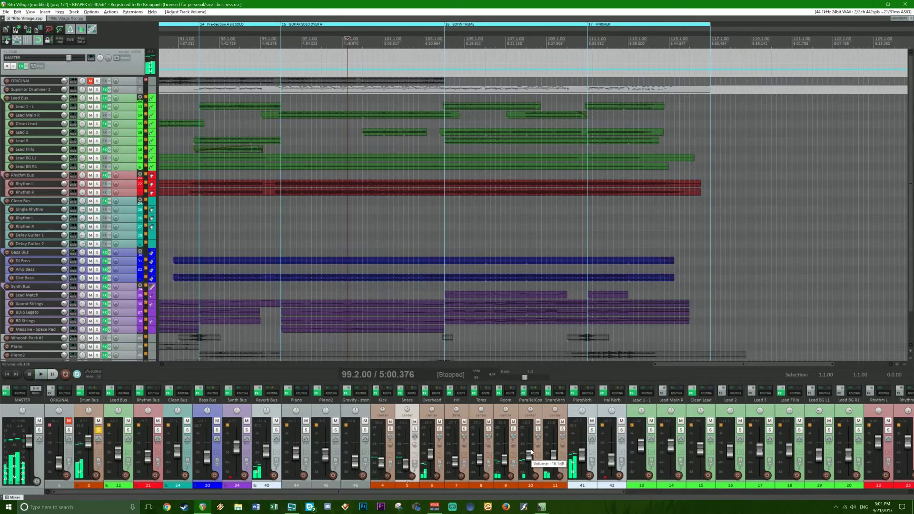
left_click(98, 429)
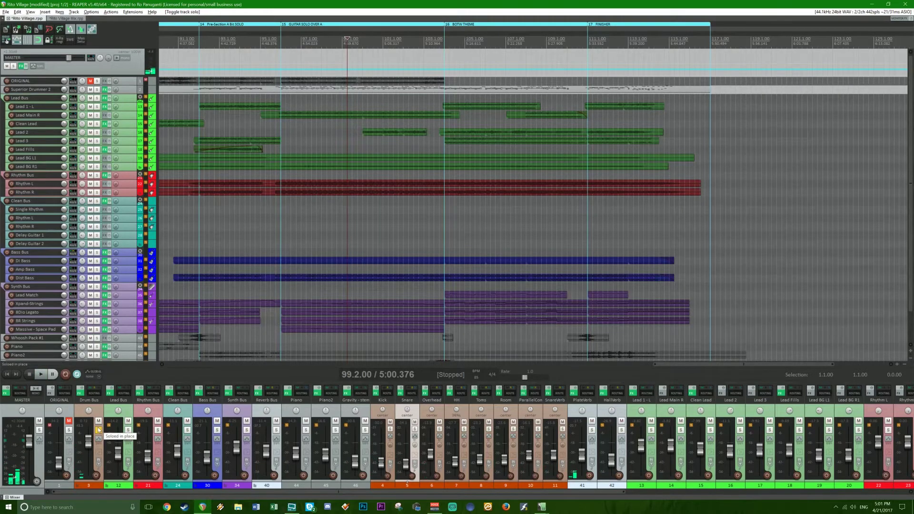
Open the Verbiage reverb on the SnareVerb track, reposition its window over the arrangement, and slightly adjust the output width.
right_click(548, 392)
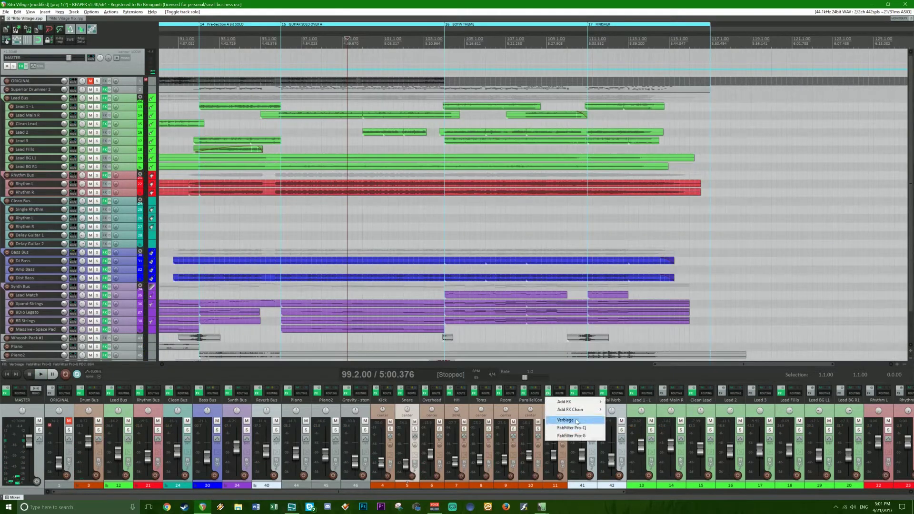
left_click(567, 420)
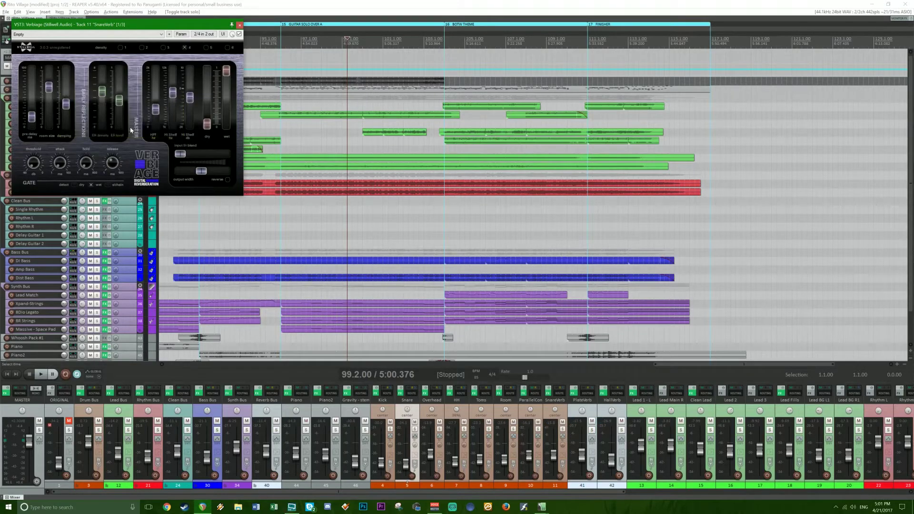
left_click_drag(129, 24, 495, 140)
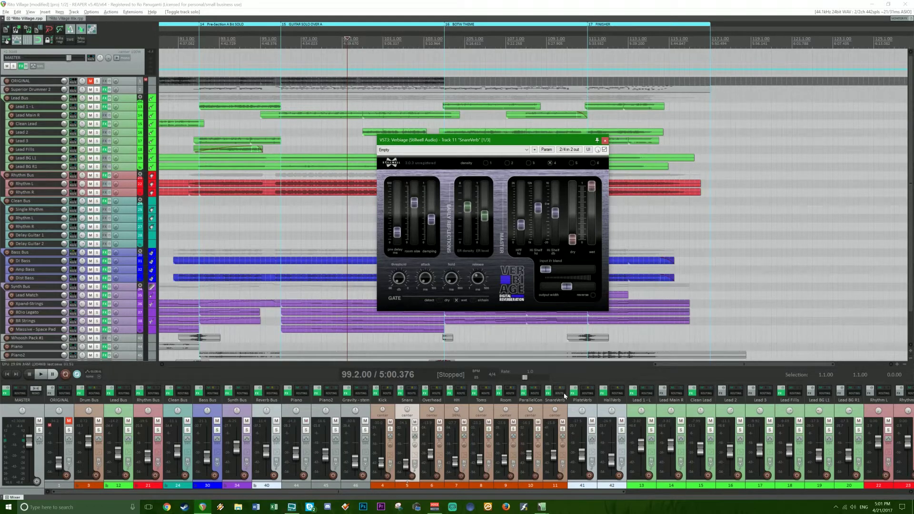
left_click(566, 287)
Play the soloed Snare and SnareVerb tracks from 98.4.00 and adjust the SnareVerb volume to hear the reverb blend.
left_click(337, 223)
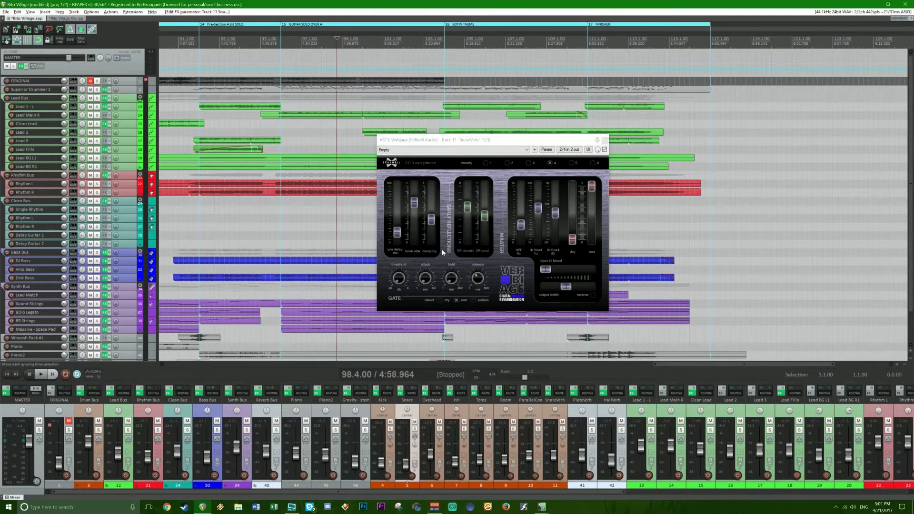
left_click(563, 430)
key("space")
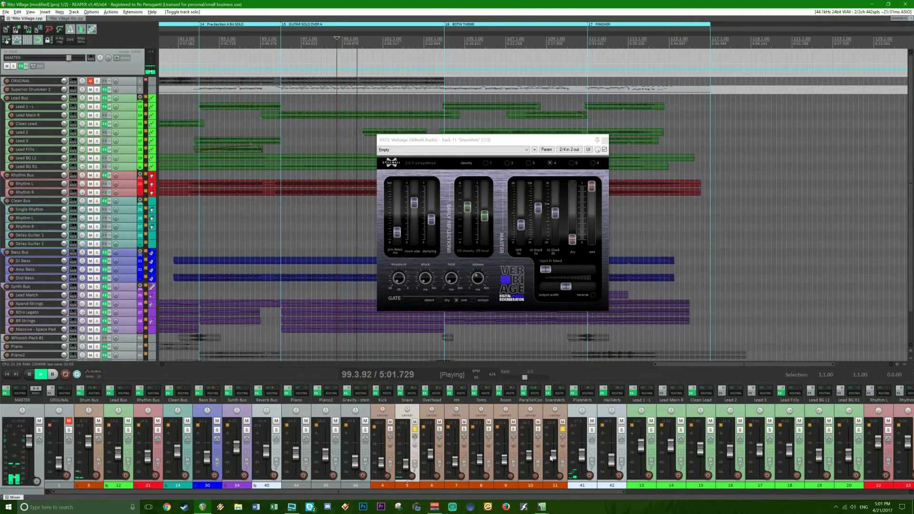
mouse_move(551, 458)
left_mouse_down()
mouse_move(553, 434)
mouse_move(554, 454)
left_mouse_up()
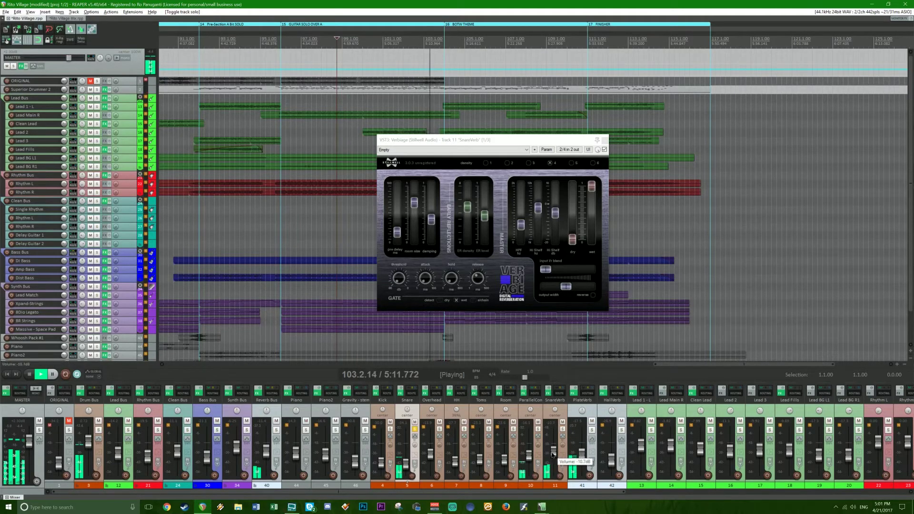
Stop playback, close the SnareVerb's Verbiage window, and play the full mix from 98.4.00.
key("space")
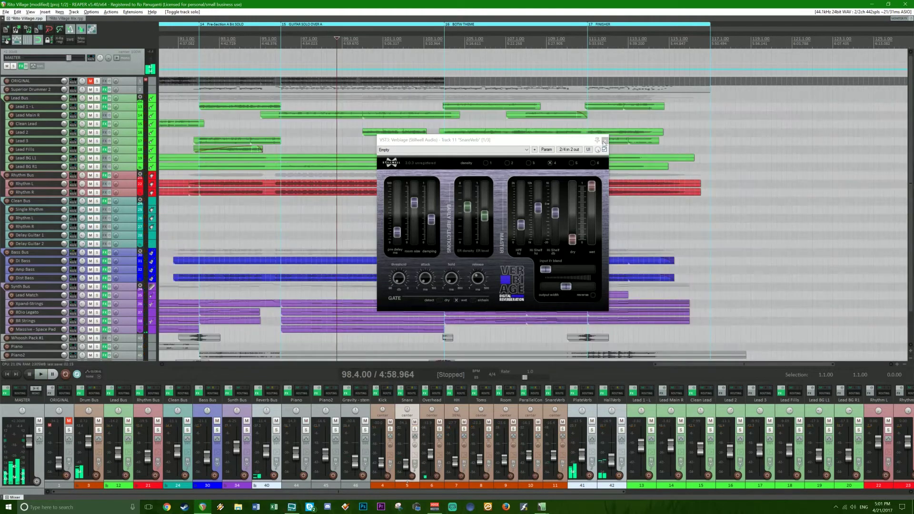
left_click(604, 141)
key("space")
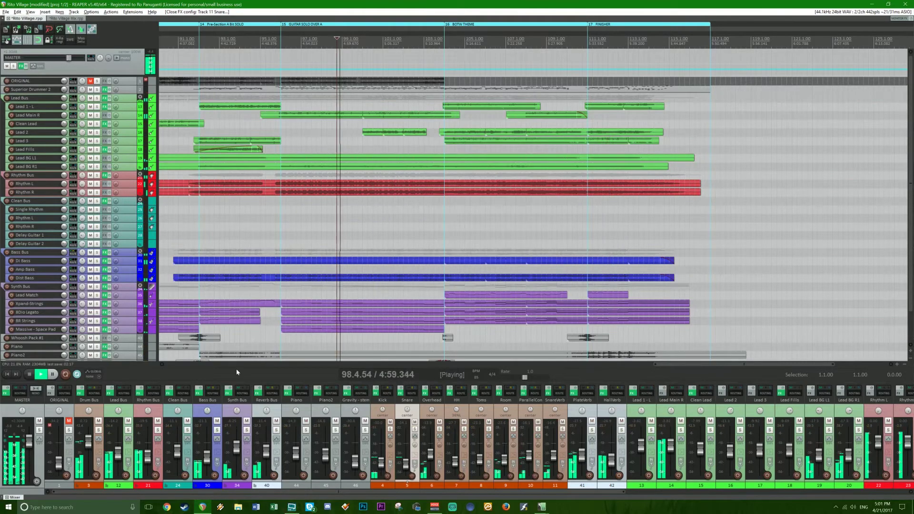
Solo the Drum Bus briefly during playback to compare it with the full mix, stop playback, and save the project.
left_click(98, 430)
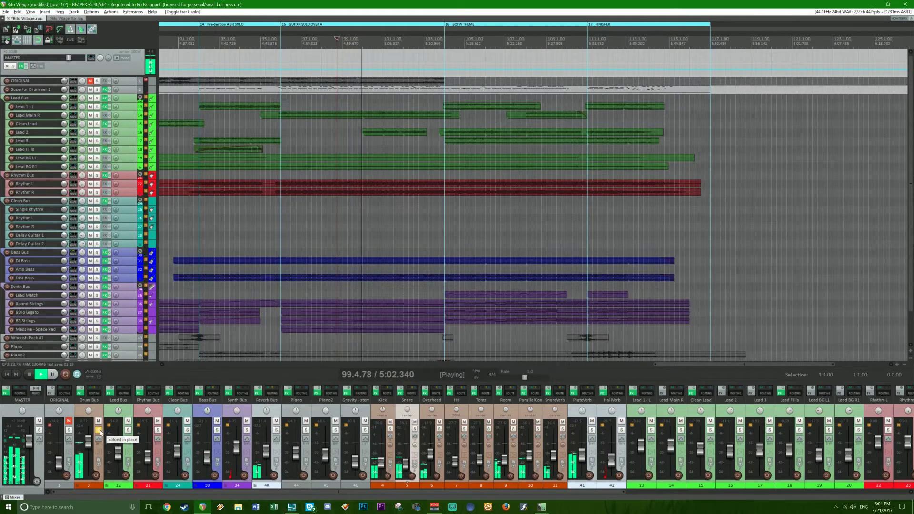
left_click(99, 430)
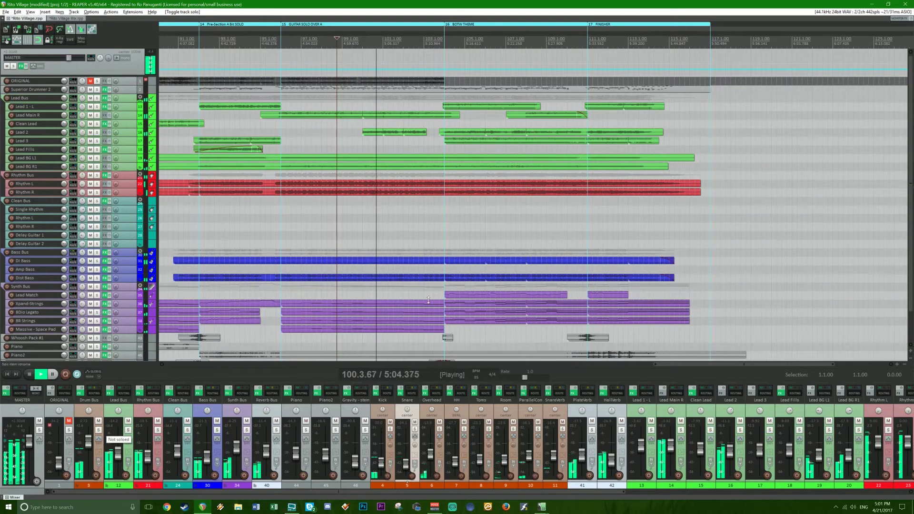
key("space")
key("ctrl+s")
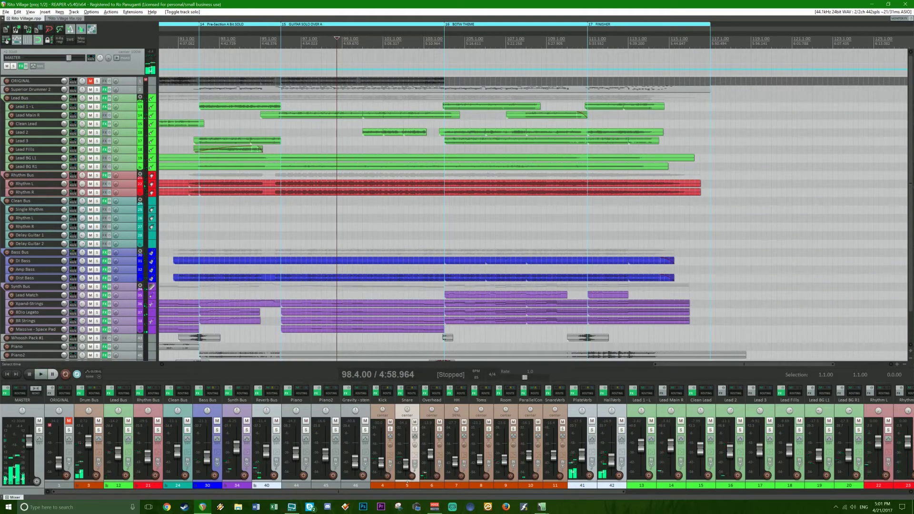
Switch to the other open Rito Village project and return to the start of the timeline with more song sections in view.
left_click_drag(26, 18, 65, 18)
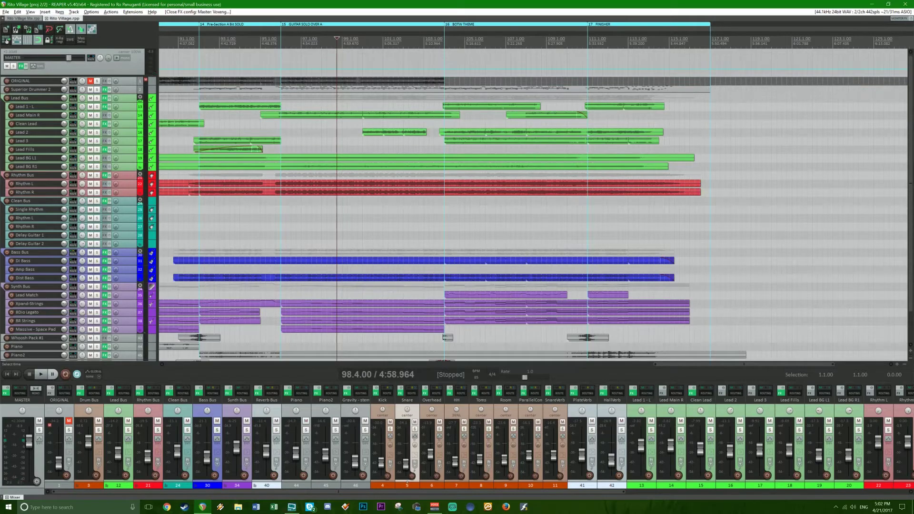
key("Home")
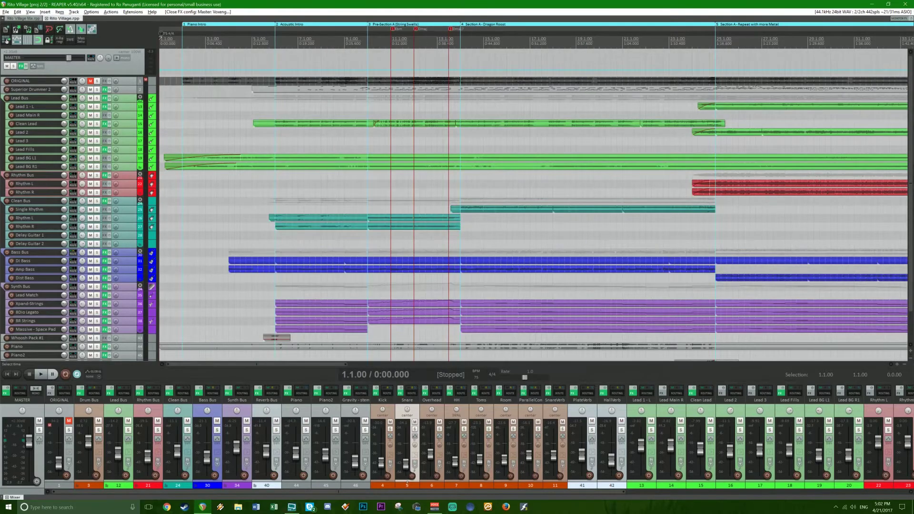
scroll(533, 205, "down", 4)
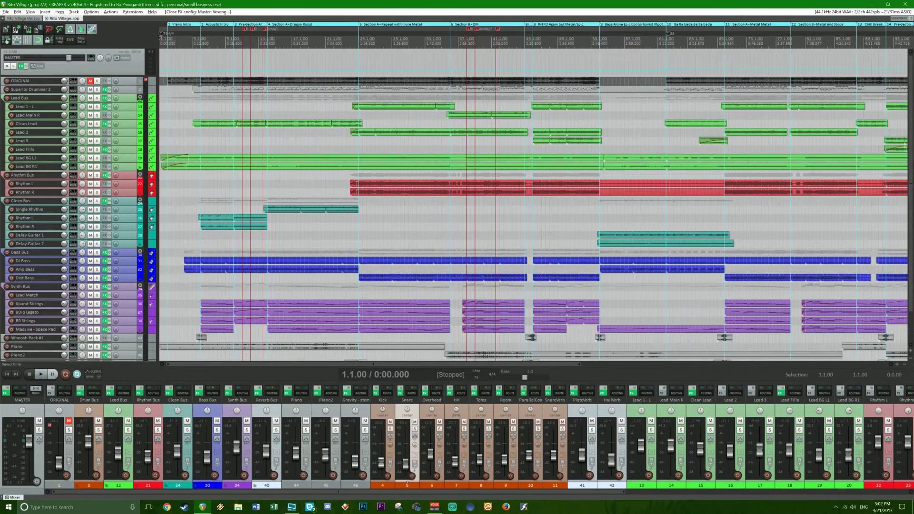
Open the ReaVerb effect on the PlateVerb track, examine its plate impulse response over the arrangement, and close its window.
right_click(573, 391)
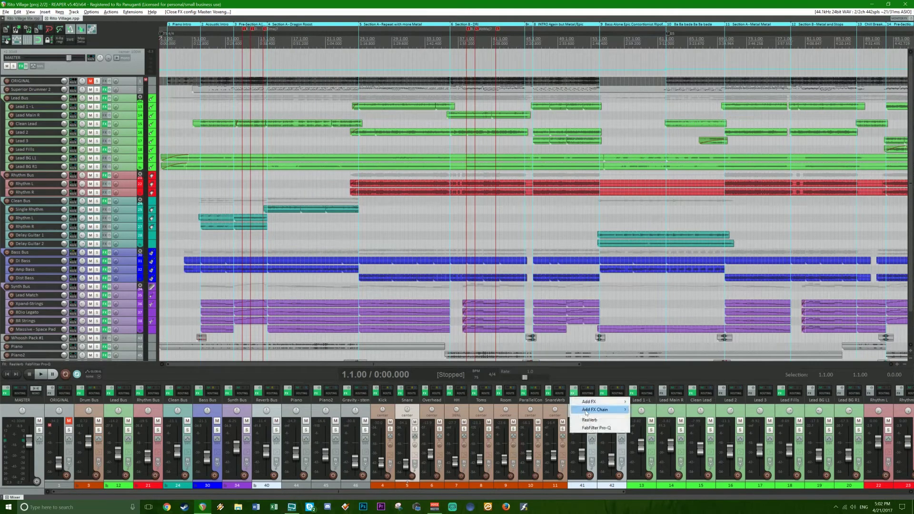
left_click(590, 420)
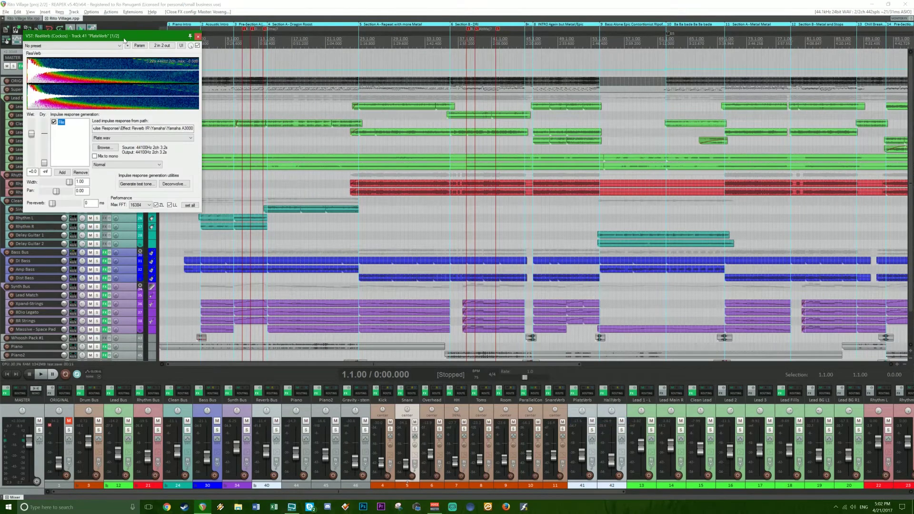
left_click_drag(110, 35, 409, 150)
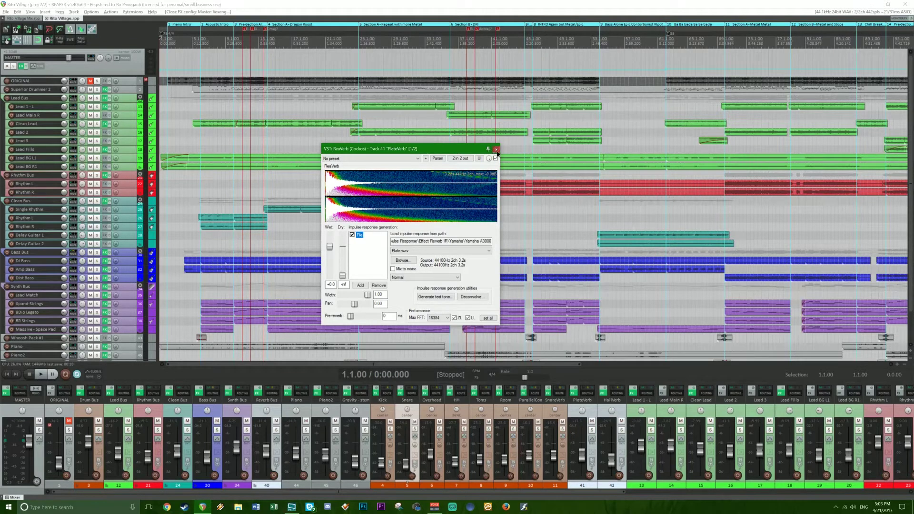
left_click(495, 150)
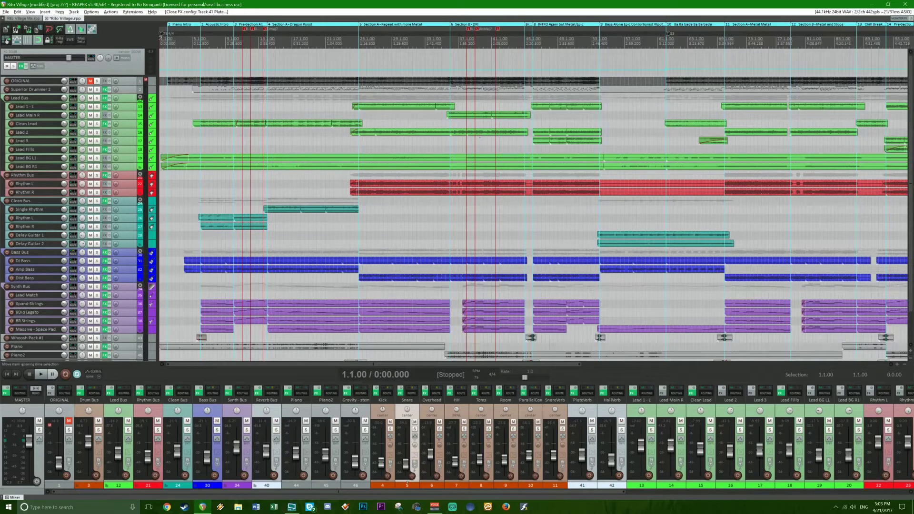
Open the FabFilter Pro-Q on the PlateVerb track and reposition its window over the arrangement to examine the EQ curve.
right_click(575, 395)
left_click(591, 403)
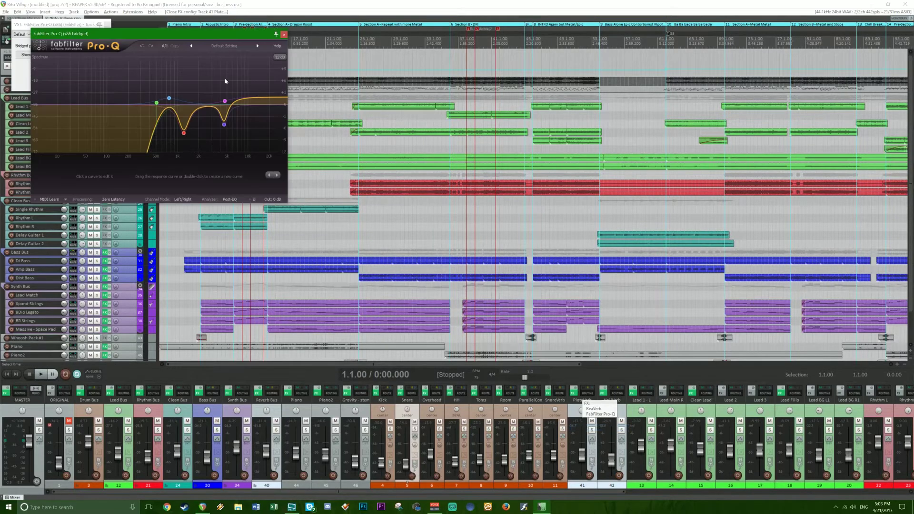
left_click_drag(187, 30, 511, 201)
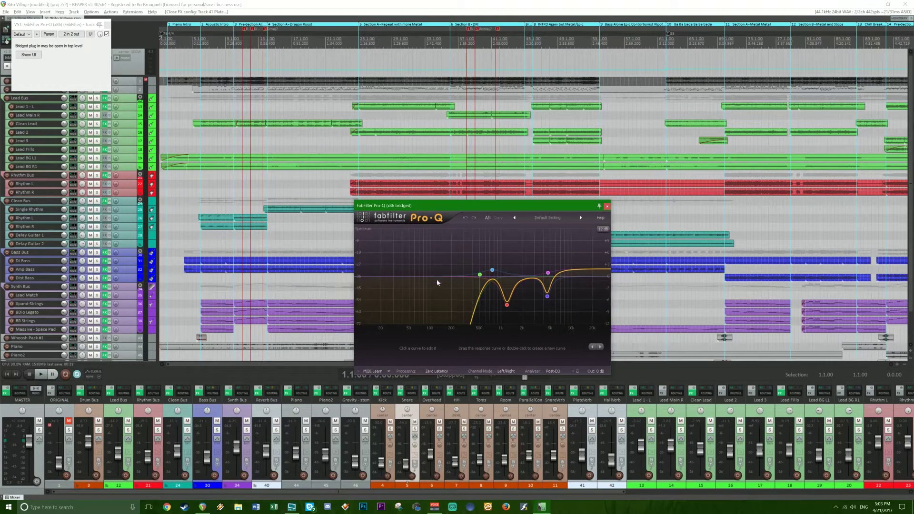
Inspect the low-cut band of the plate reverb track's Pro-Q equalizer, and close the plug-in.
left_click(480, 275)
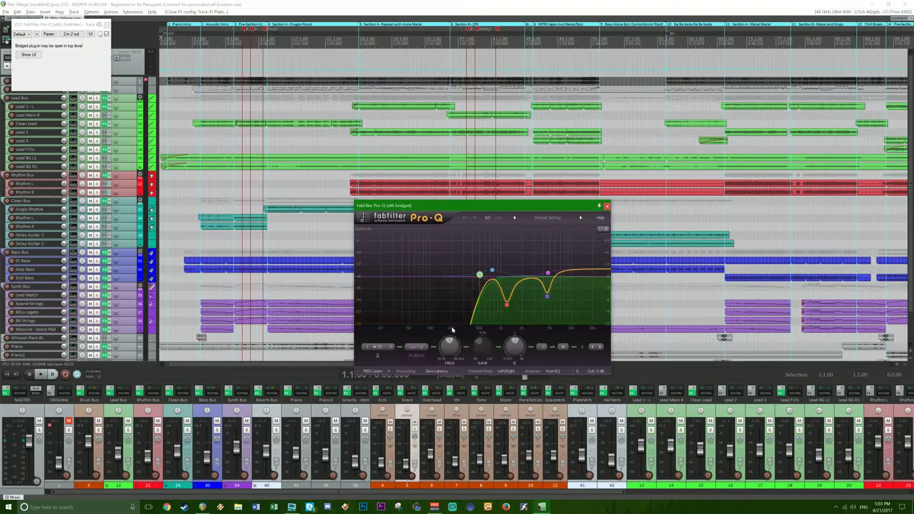
left_click(607, 208)
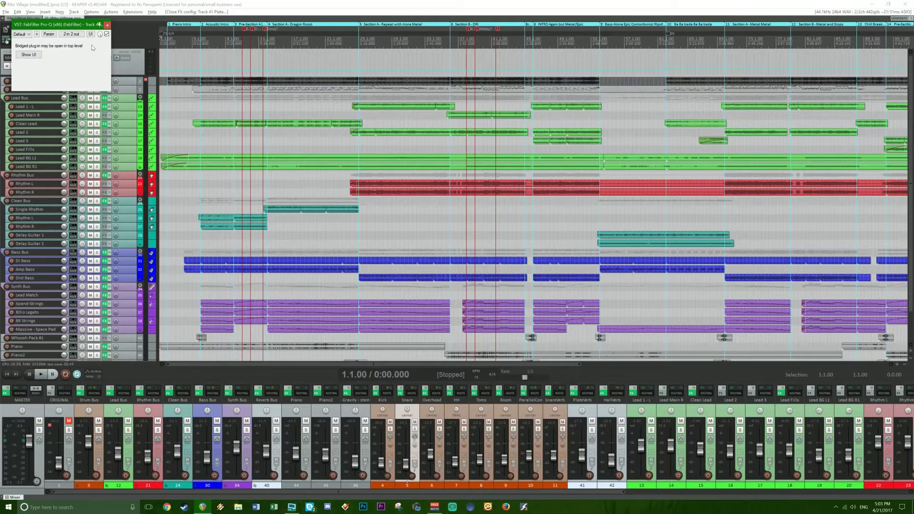
left_click(107, 24)
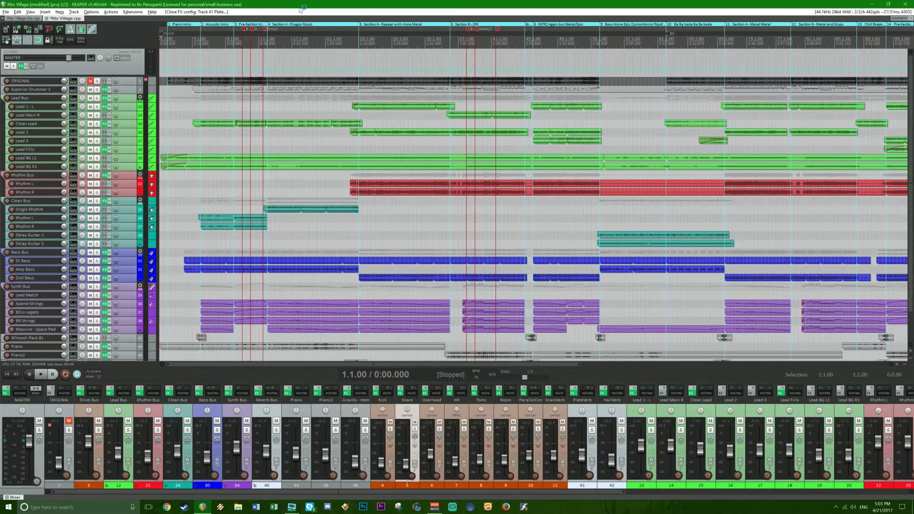
Solo the HallVerb track and review its ReaVerb impulse response settings.
left_click(622, 431)
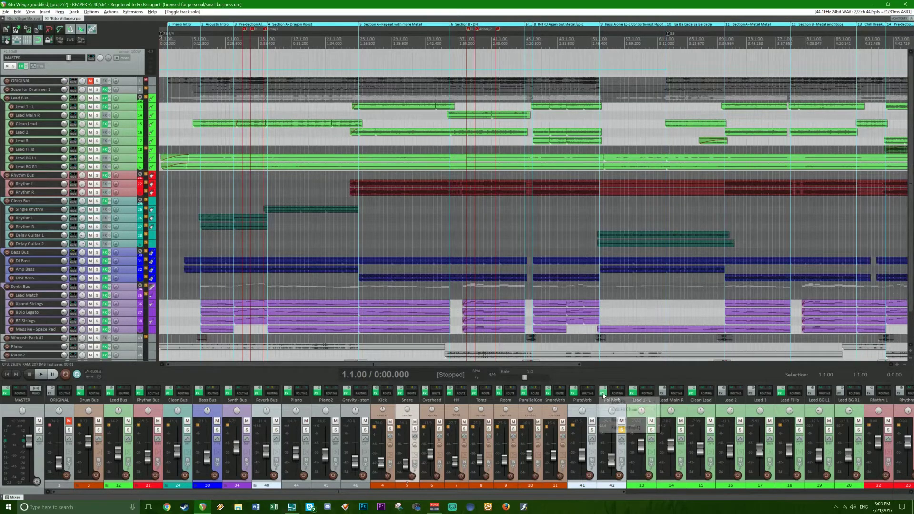
left_click(620, 420)
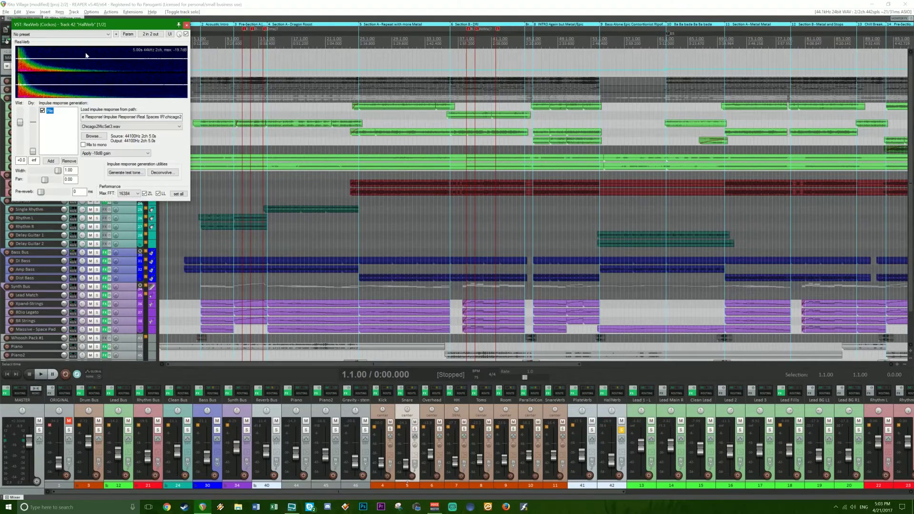
left_click_drag(105, 24, 527, 149)
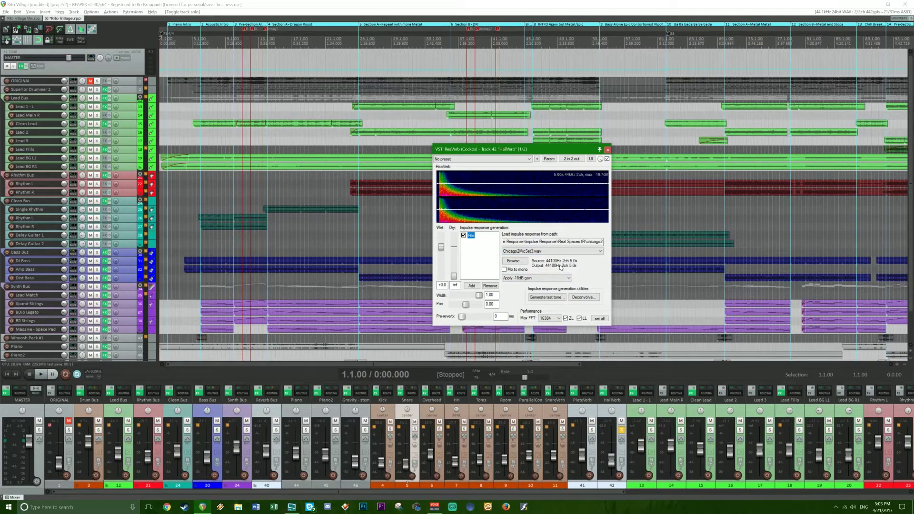
left_click(607, 151)
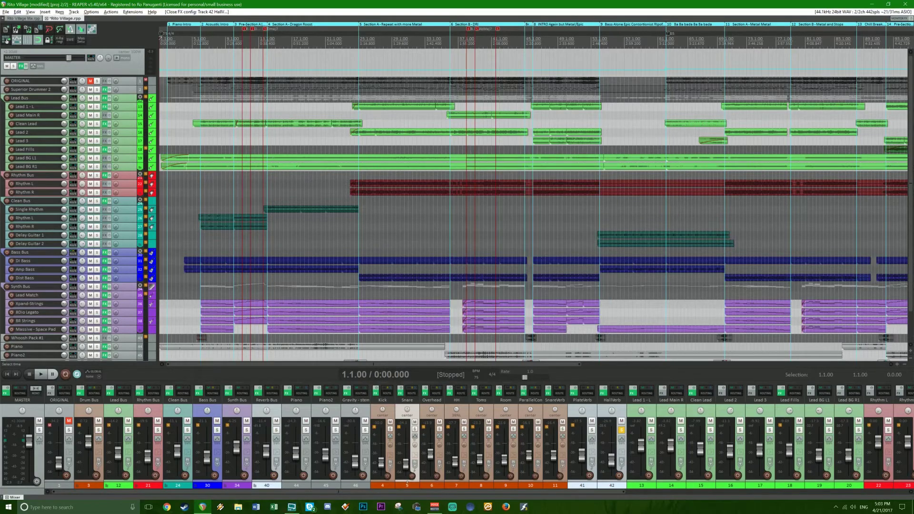
Load the HallVerb preset in the HallVerb track's Pro-Q and move its low-cut band to a slightly lower frequency.
right_click(604, 395)
left_click(622, 427)
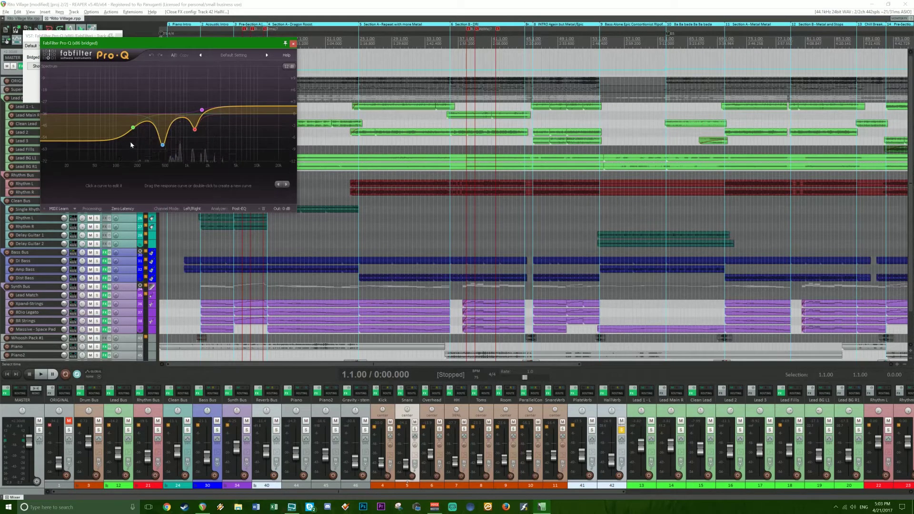
left_click(234, 55)
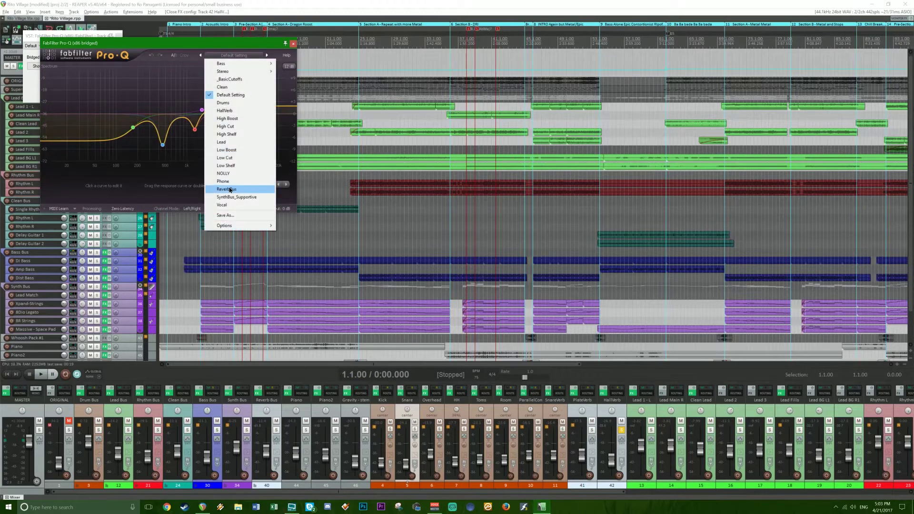
left_click(238, 112)
left_click_drag(157, 110, 154, 109)
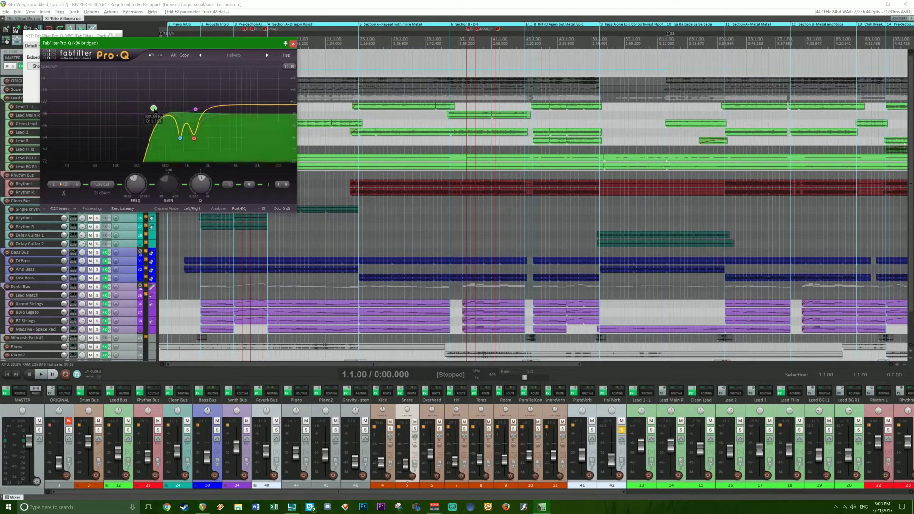
left_click(196, 109)
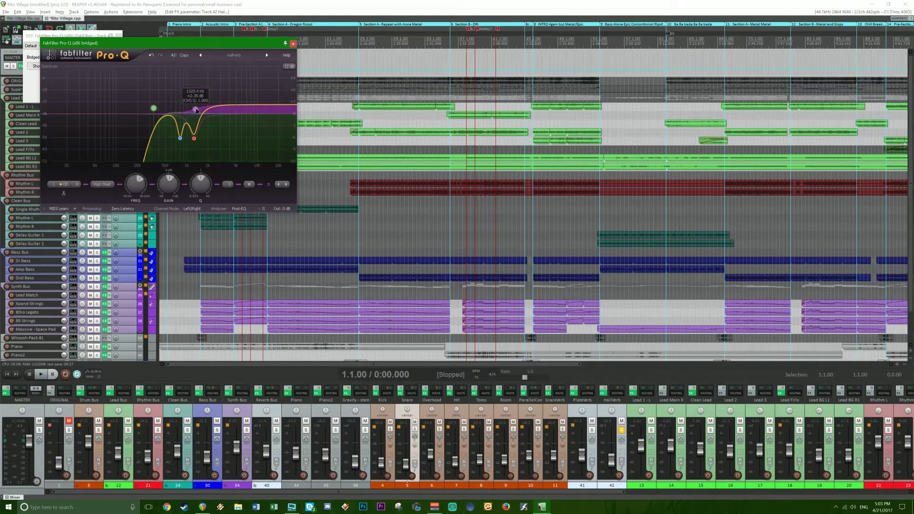
left_click(293, 43)
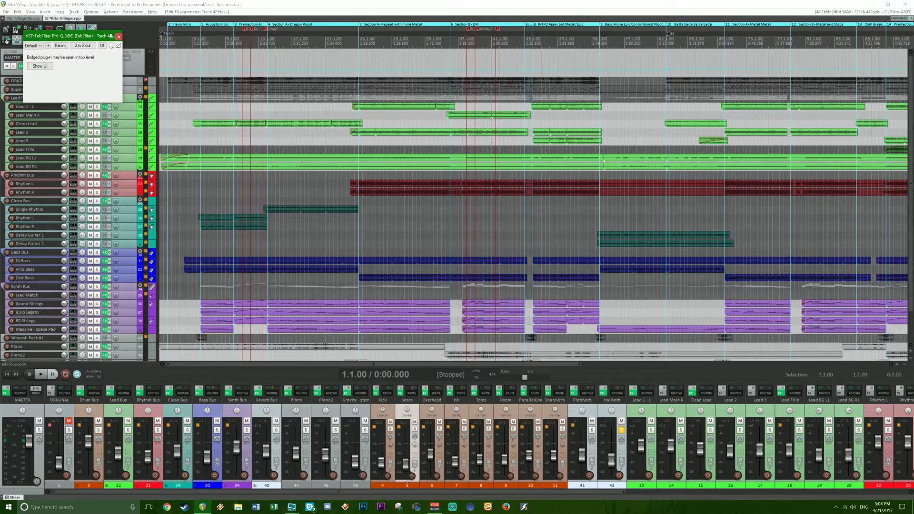
Switch the solo from HallVerb to the Lead Bus, close the remaining plug-in window and save the project.
left_click(620, 431)
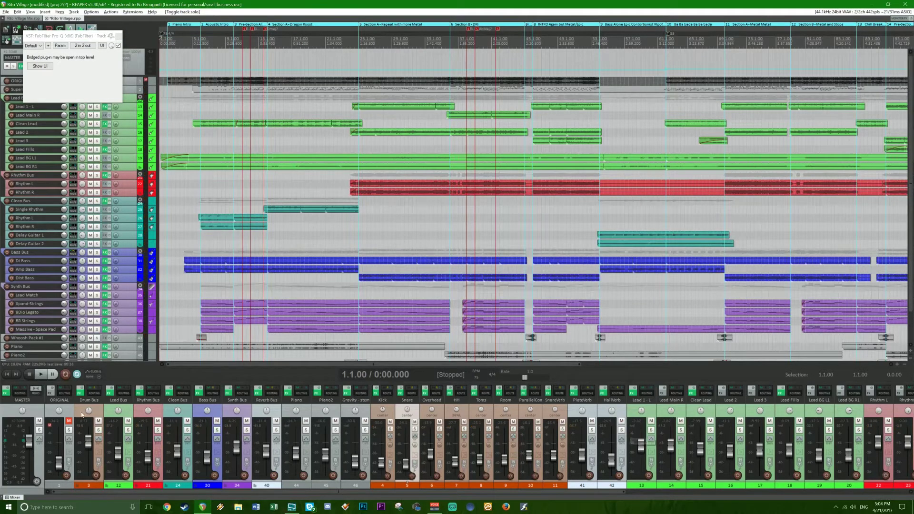
left_click(130, 431)
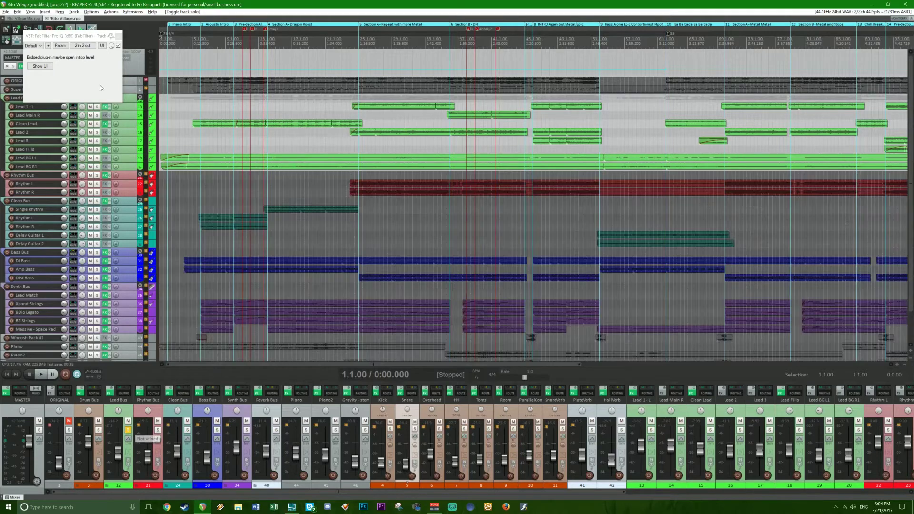
left_click(117, 36)
key("ctrl+s")
Play the soloed Lead Bus from the start of the project and stop after a few seconds.
key("space")
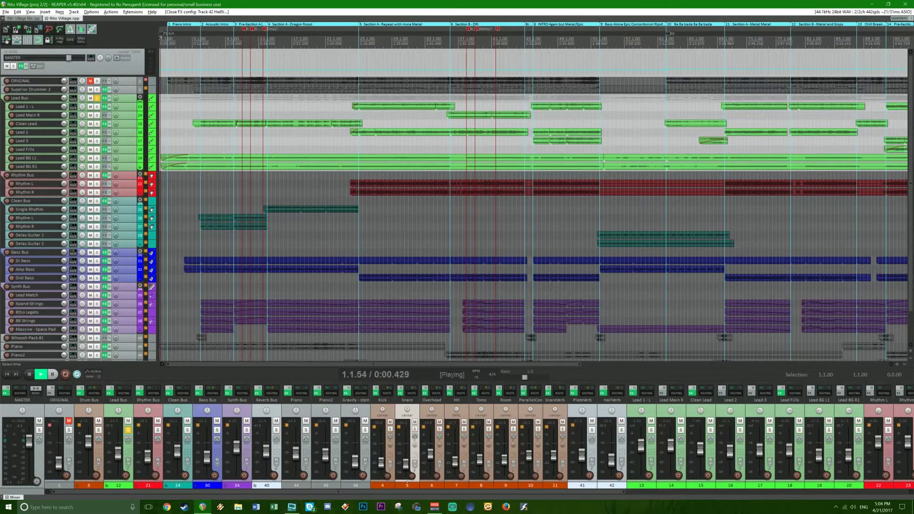
scroll(271, 124, "up", 4)
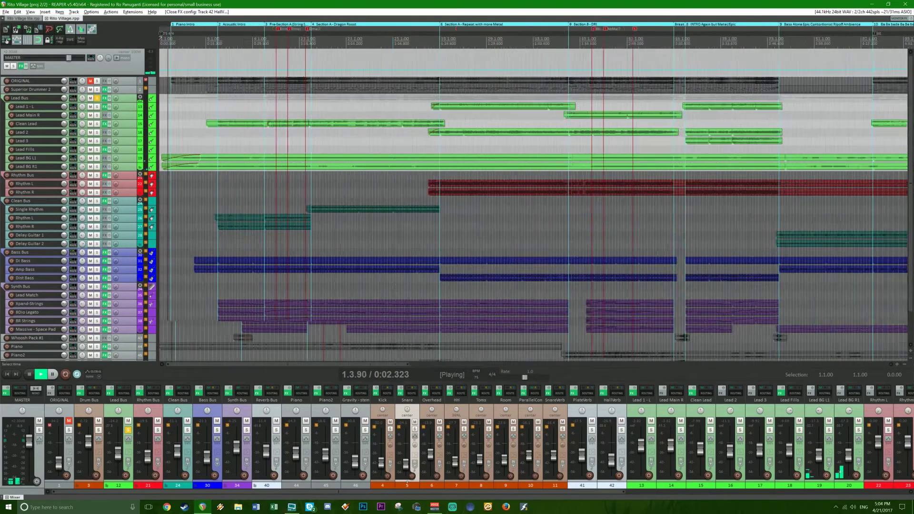
key("space")
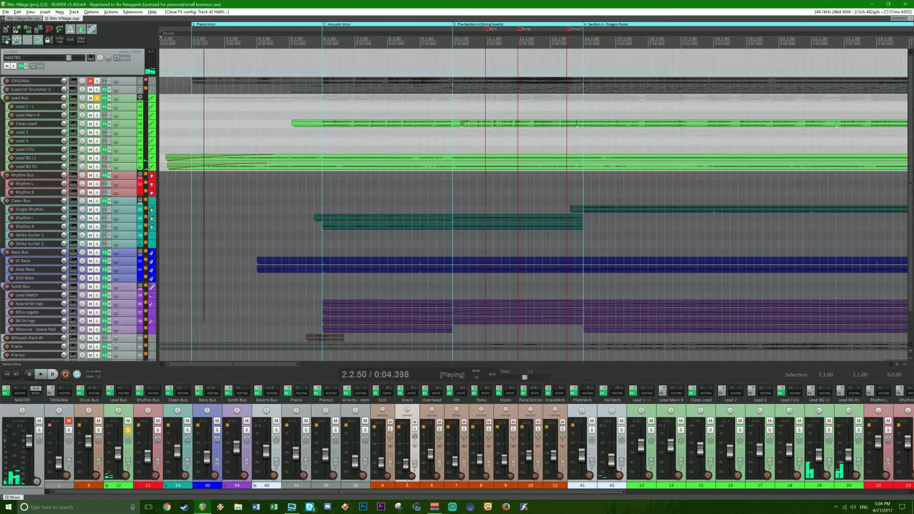
Switch to Axe-Edit, connect to the unit and examine the input noise gate of the Zelda Rhythm preset.
left_click(524, 508)
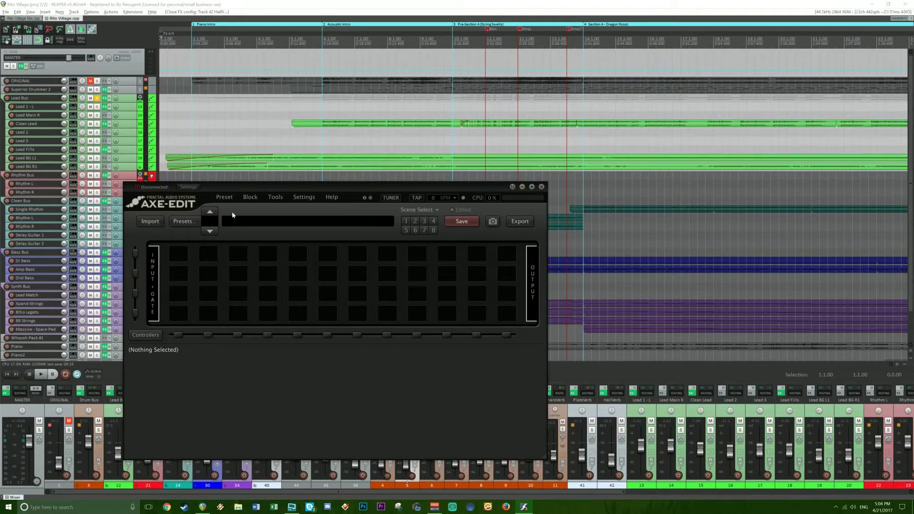
left_click(193, 222)
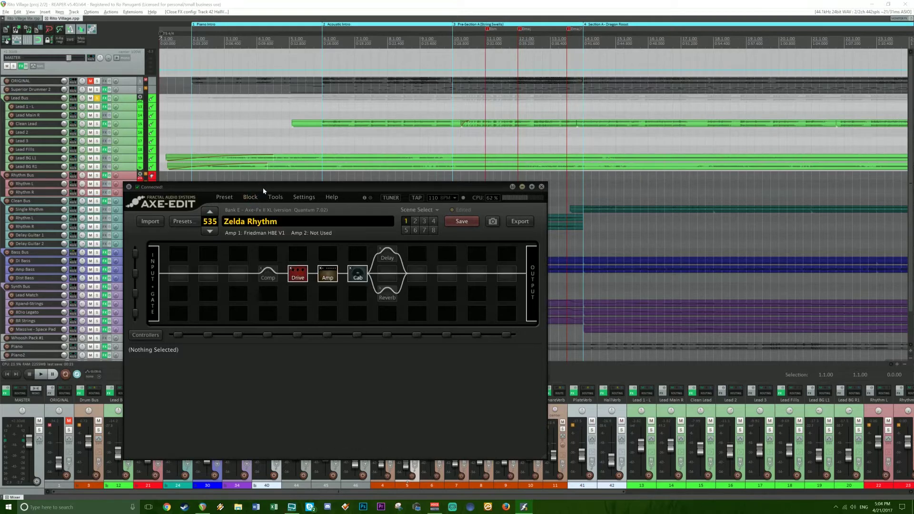
left_click(156, 277)
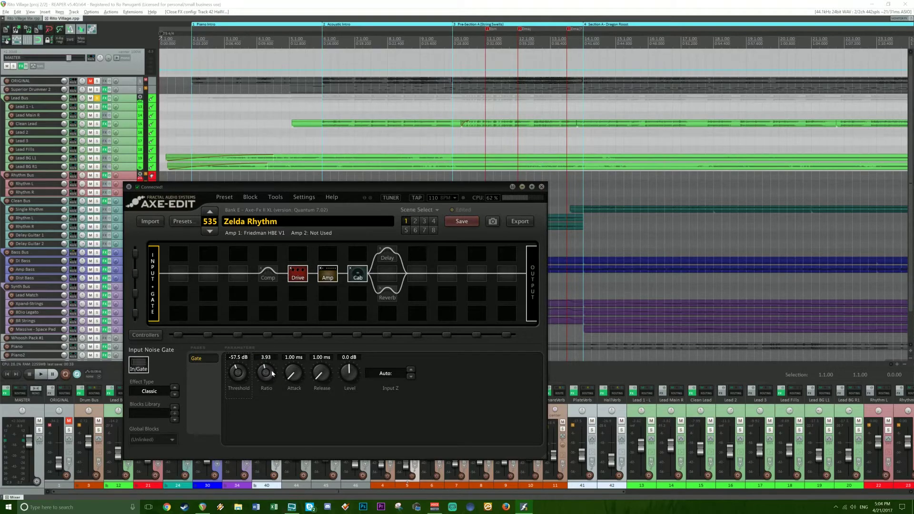
scroll(524, 95, "down", 3)
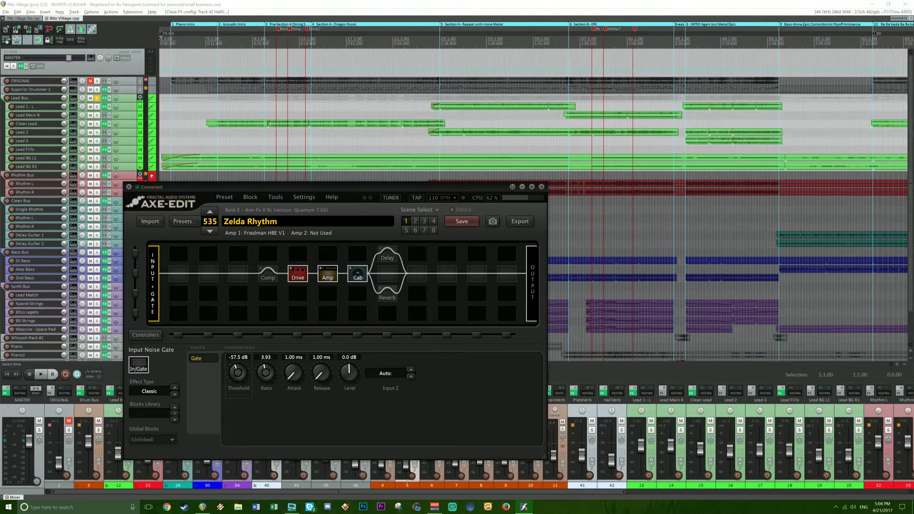
scroll(524, 95, "up", 2)
scroll(524, 95, "down", 2)
Review the Drive, Amp and Cab block settings of the Zelda Rhythm preset, and close Axe-Edit.
left_click(296, 276)
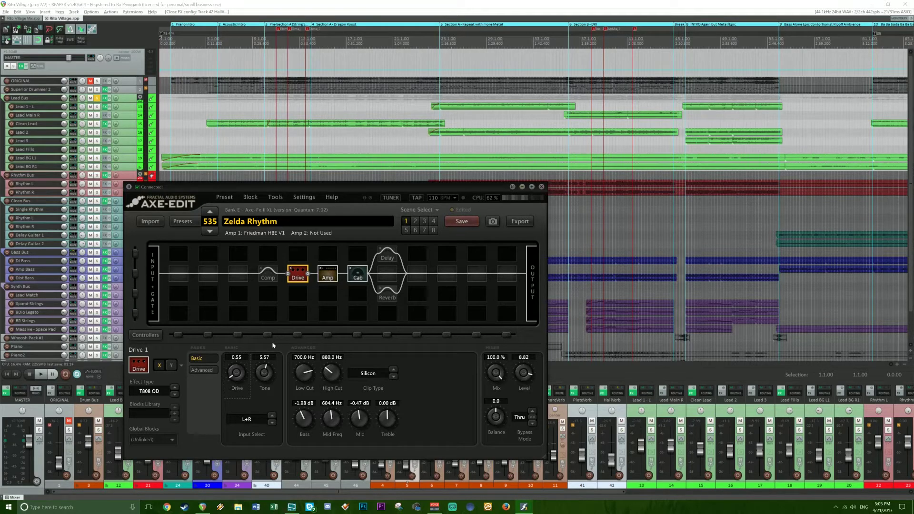
left_click(328, 275)
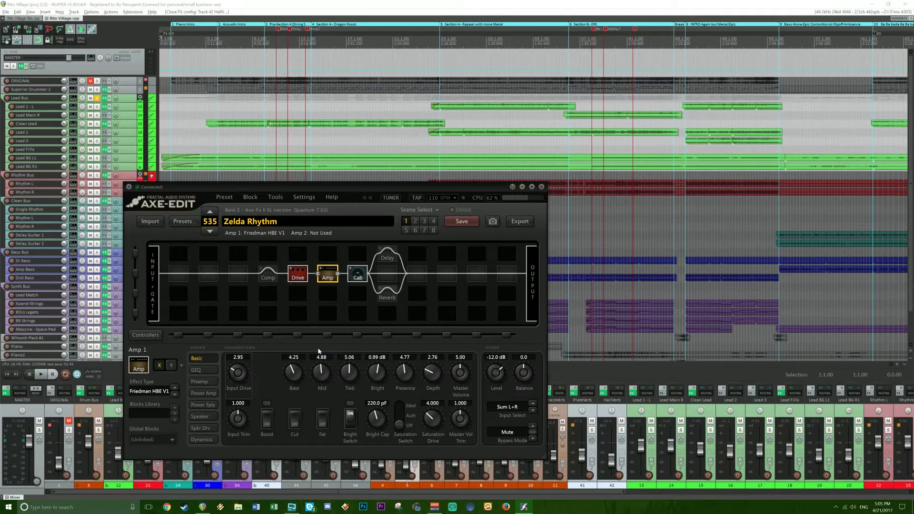
left_click(357, 274)
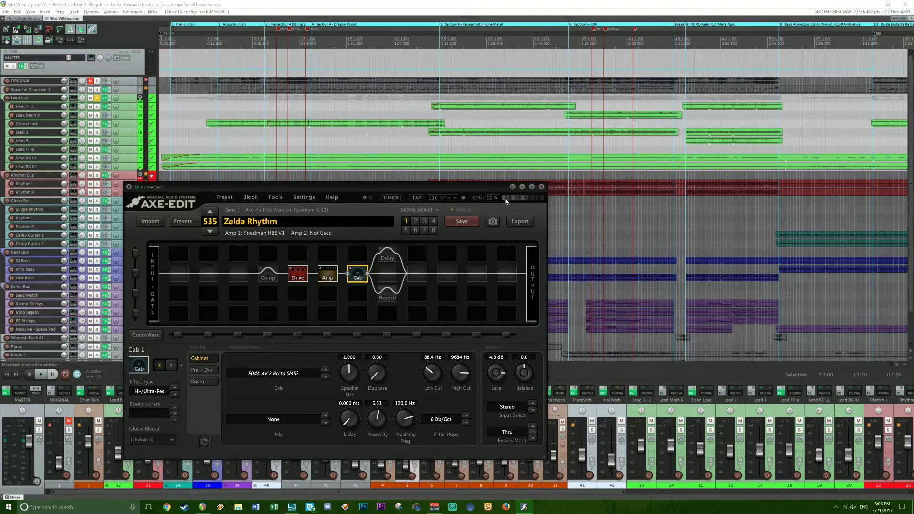
left_click(329, 276)
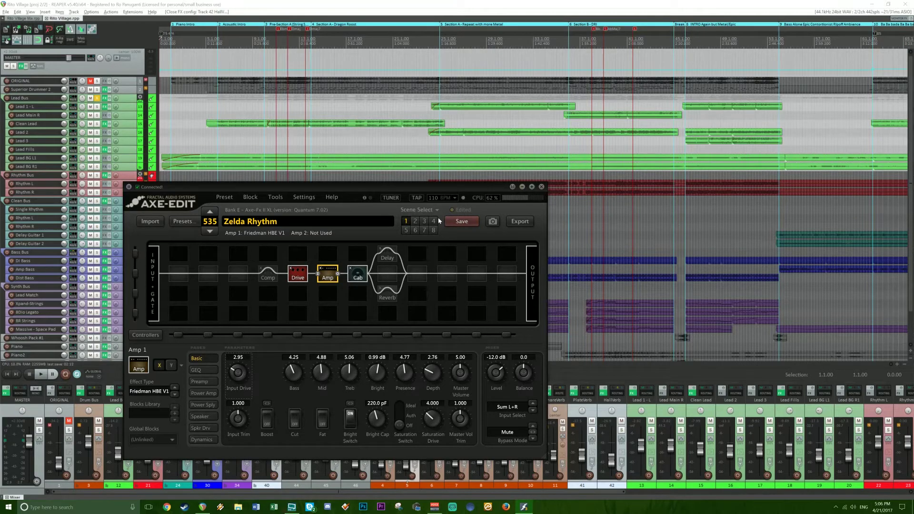
left_click(542, 188)
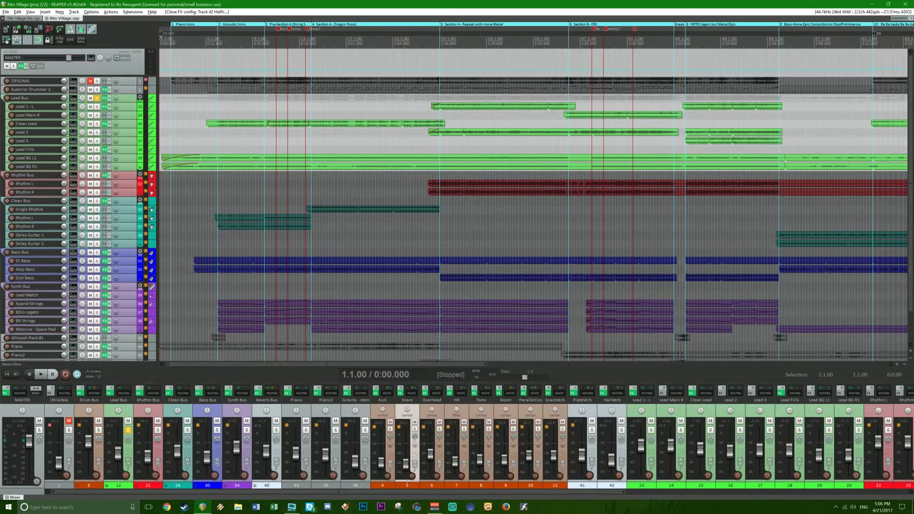
Place the edit cursor at the start of the Acoustic Intro and check the Clean Lead track's ValhallaShimmer settings.
left_click(218, 35)
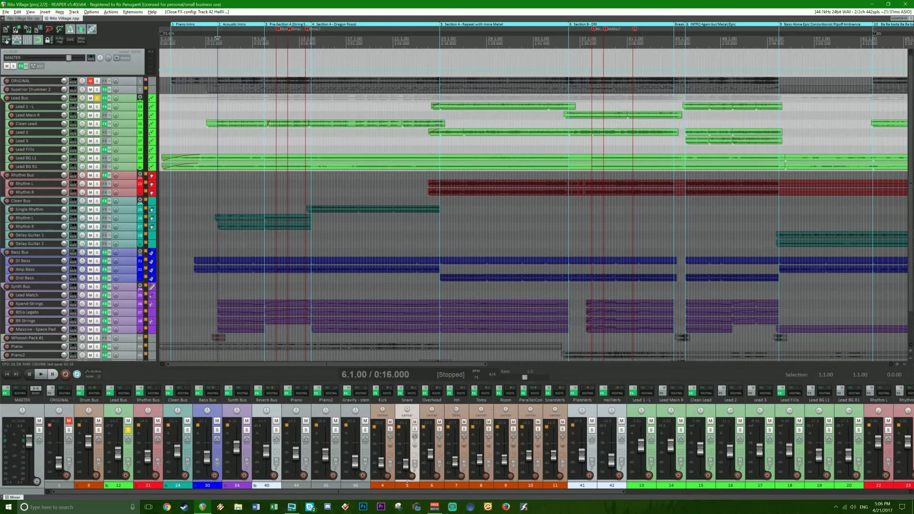
left_click(105, 124)
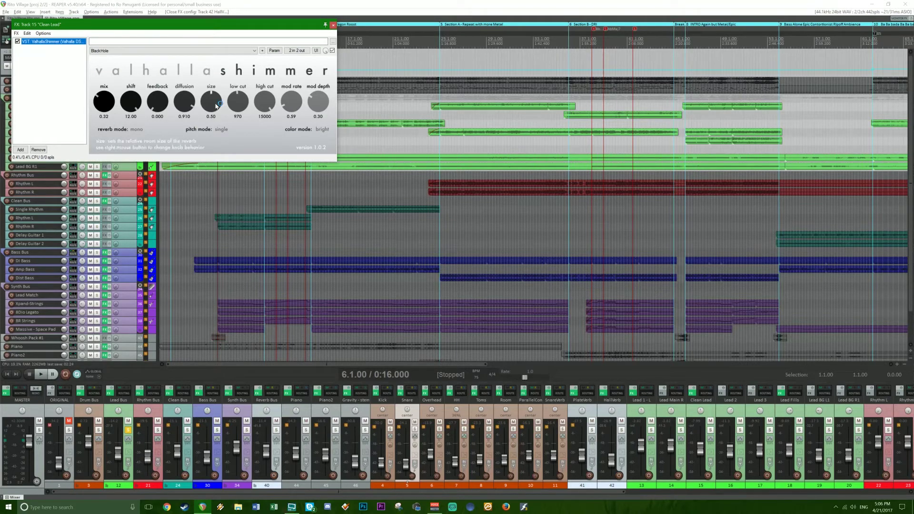
left_click(333, 25)
Enlarge the Clean Lead track in the arrangement and play the soloed leads from the Acoustic Intro.
scroll(191, 42, "up", 3)
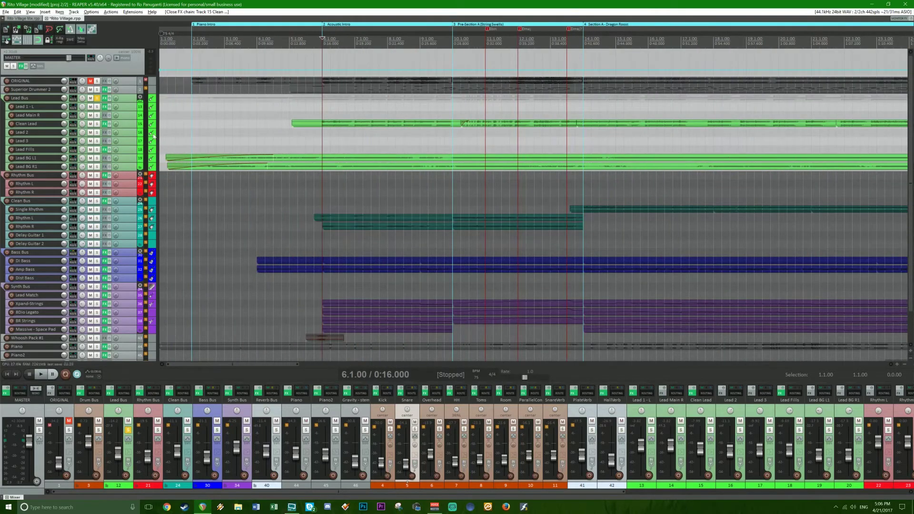
key("grave")
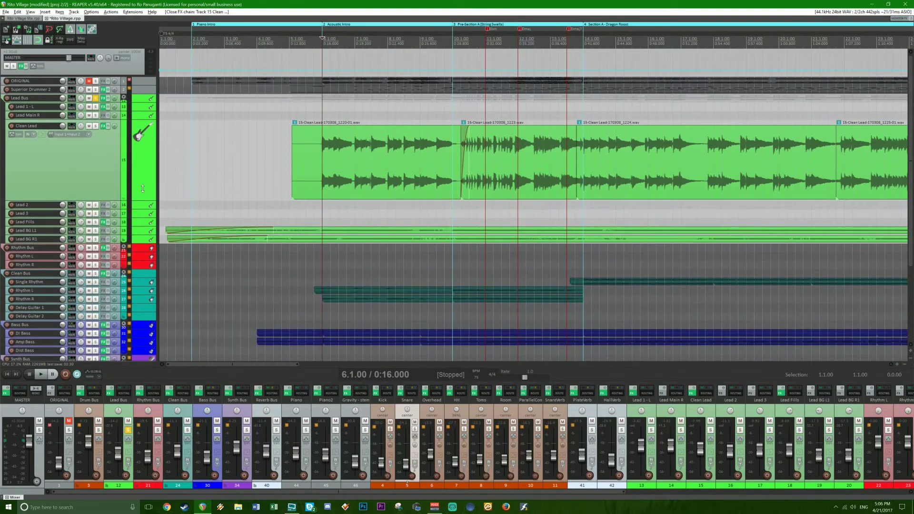
scroll(191, 42, "down", 2)
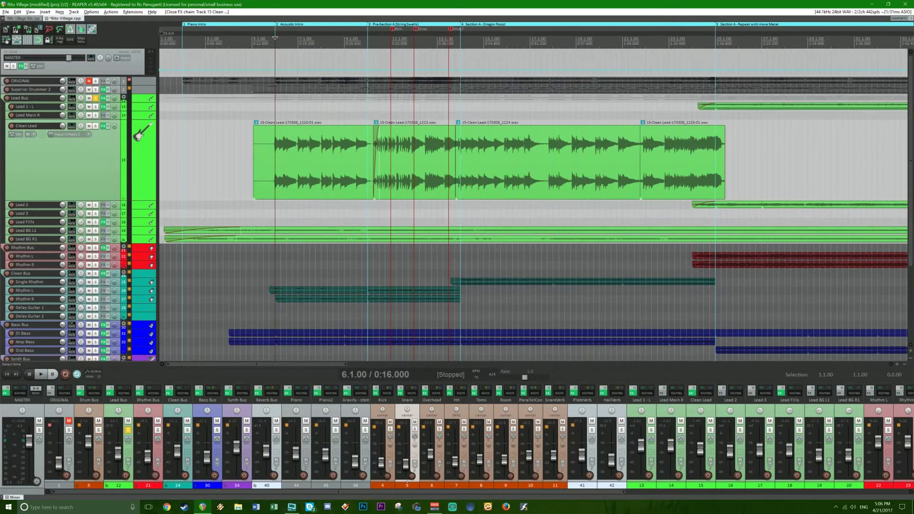
scroll(191, 42, "up", 2)
key("space")
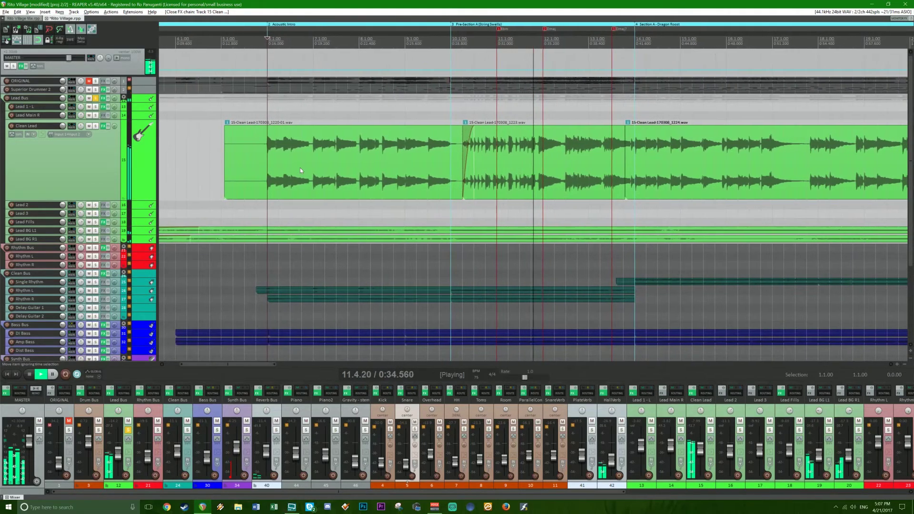
Solo the Lead BG L1 and Lead BG R1 tracks during playback and check the HallVerb track's routing.
left_click(96, 231)
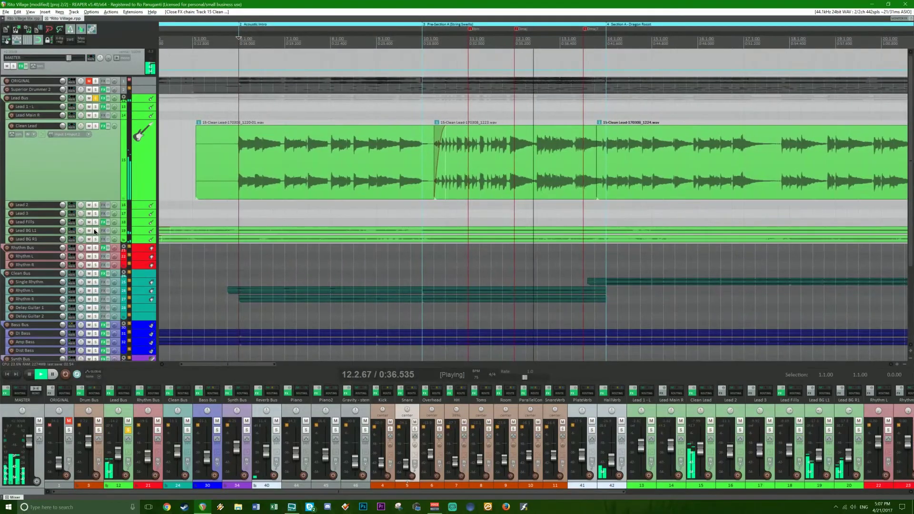
left_click(99, 241)
left_click(95, 240)
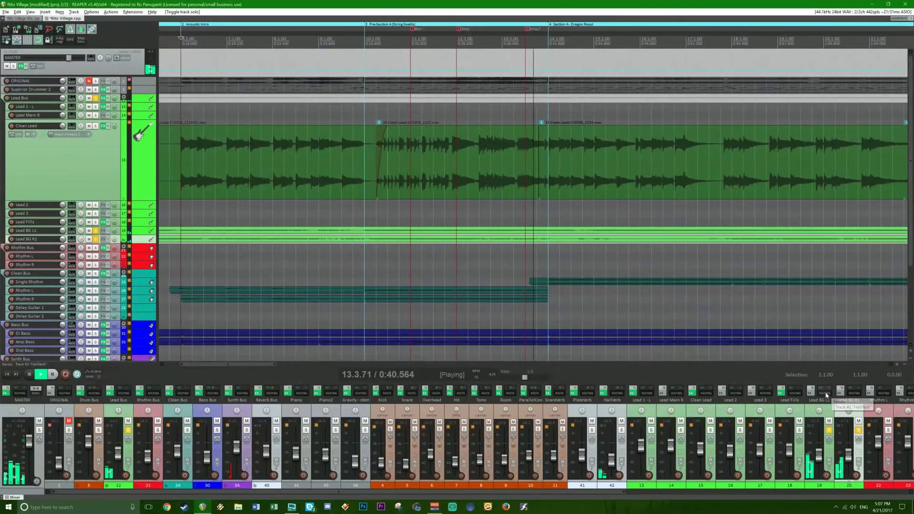
right_click(621, 394)
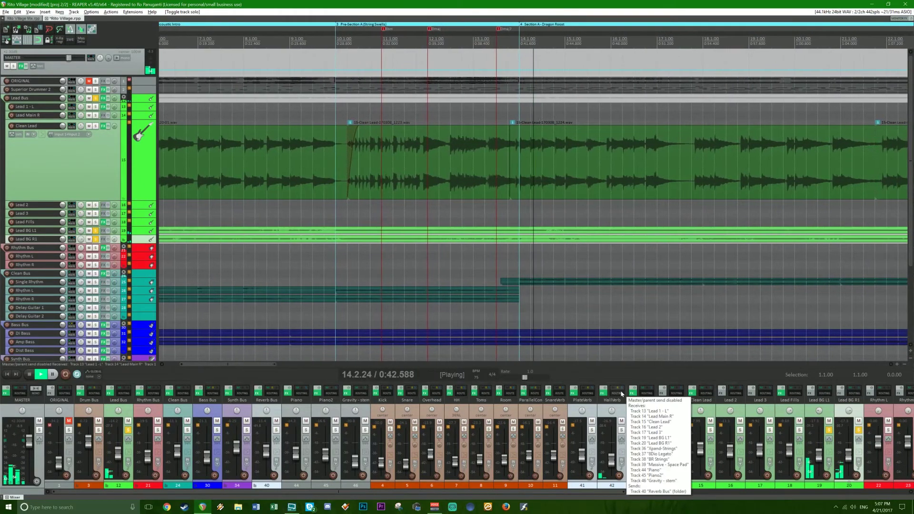
Clear the solos on the Lead BG tracks and the Lead Bus, stop playback, and save the project.
key("Escape")
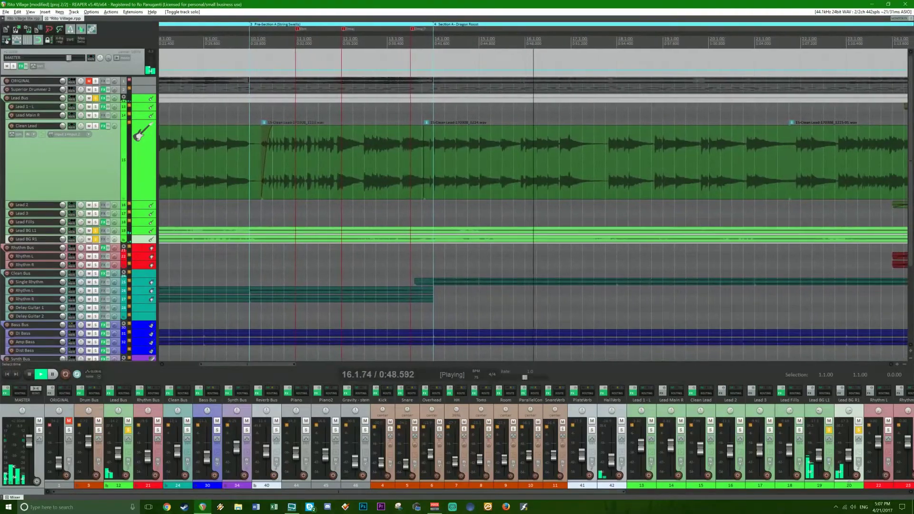
key("minus")
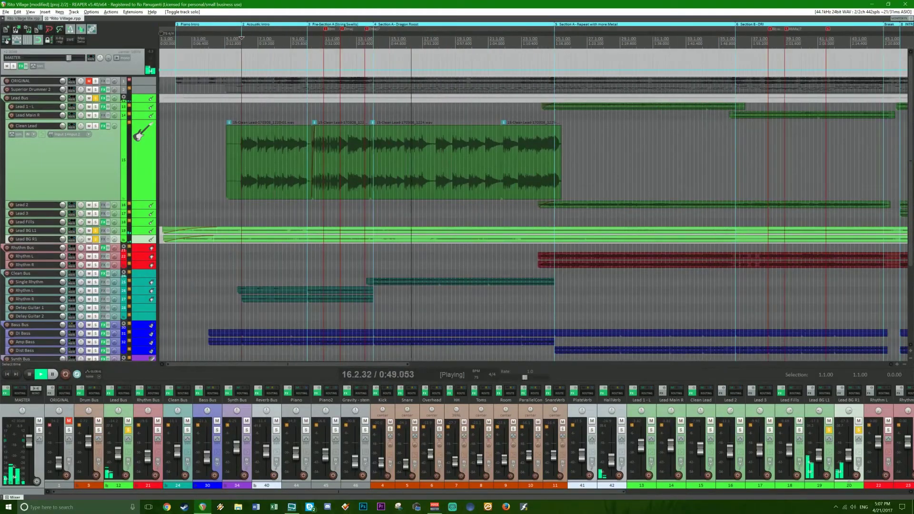
left_click(858, 430)
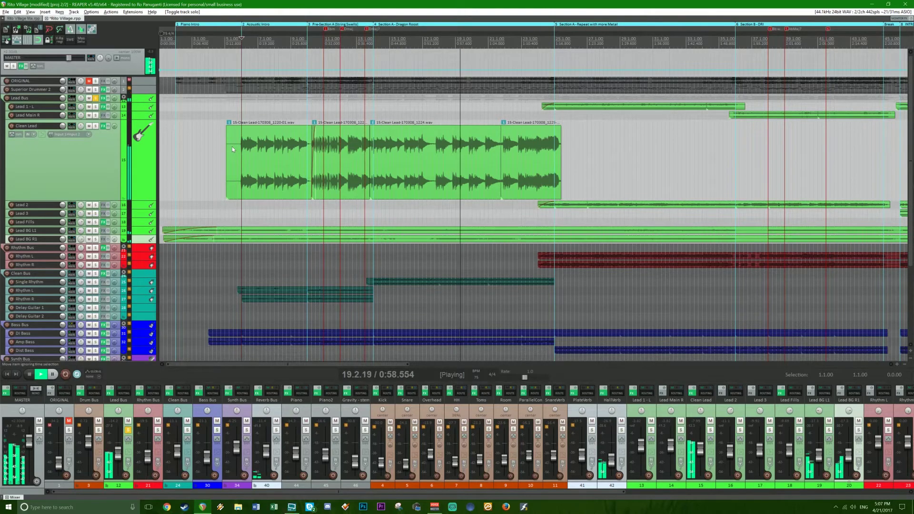
key("space")
left_click(95, 99)
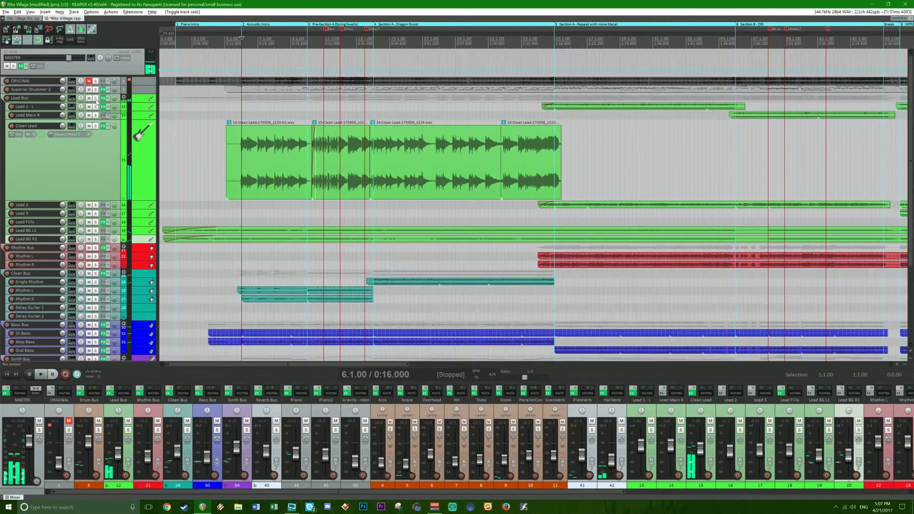
key("ctrl+s")
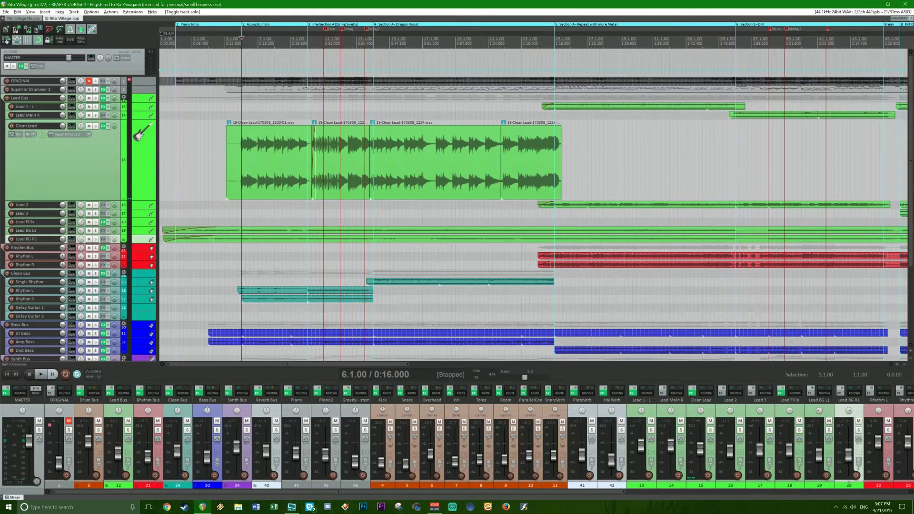
Solo the Lead Bus and play the leads from bar 27 in the Section A repeat with more metal.
left_click(523, 40)
scroll(529, 40, "up", 3)
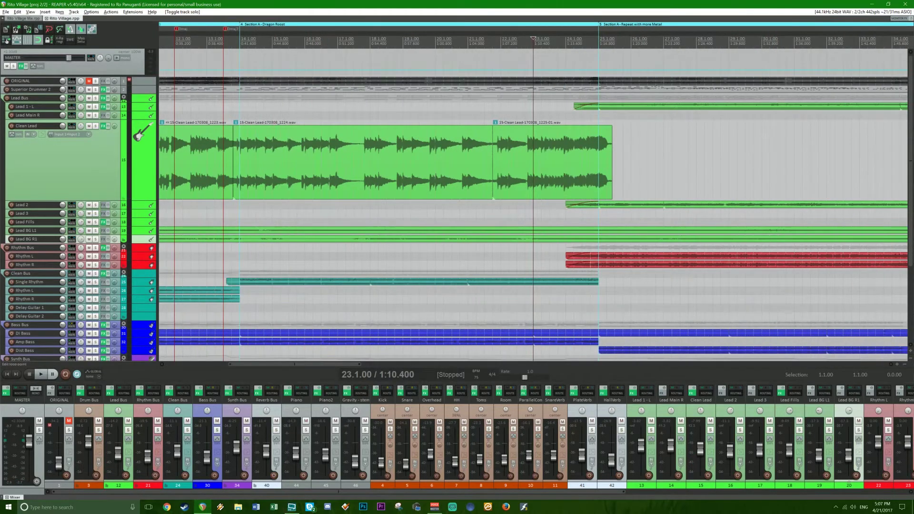
scroll(529, 41, "down", 3)
left_click(582, 41)
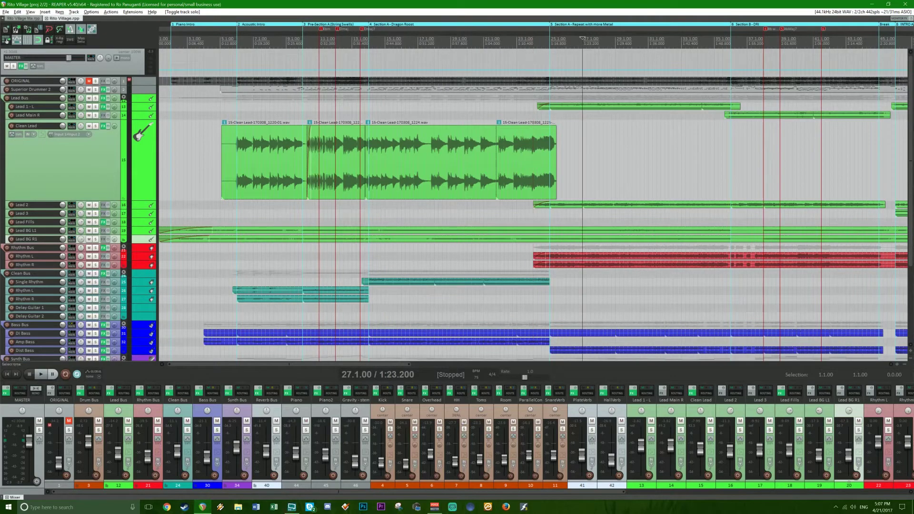
left_click(95, 98)
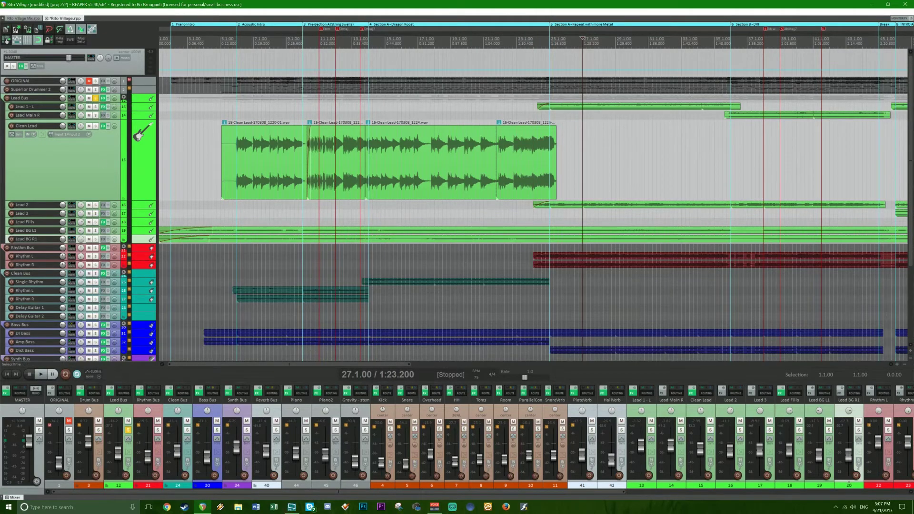
key("space")
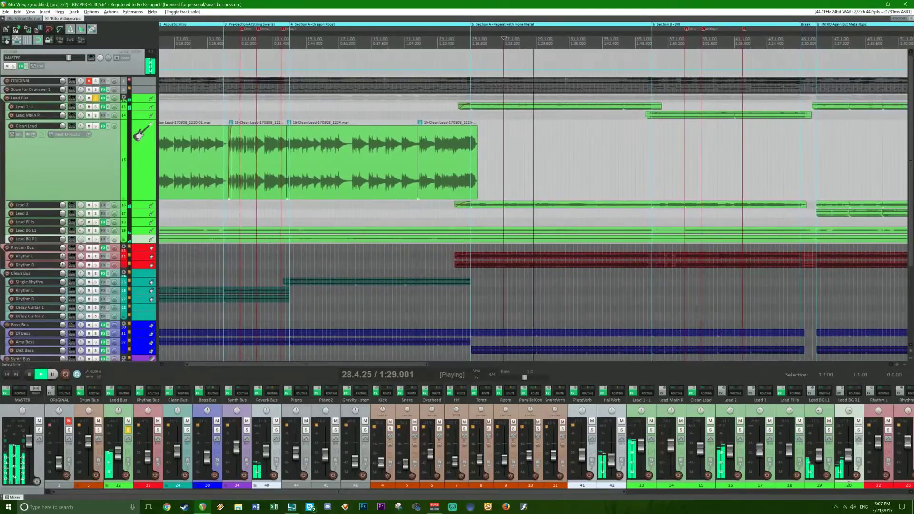
scroll(503, 39, "down", 6)
key("space")
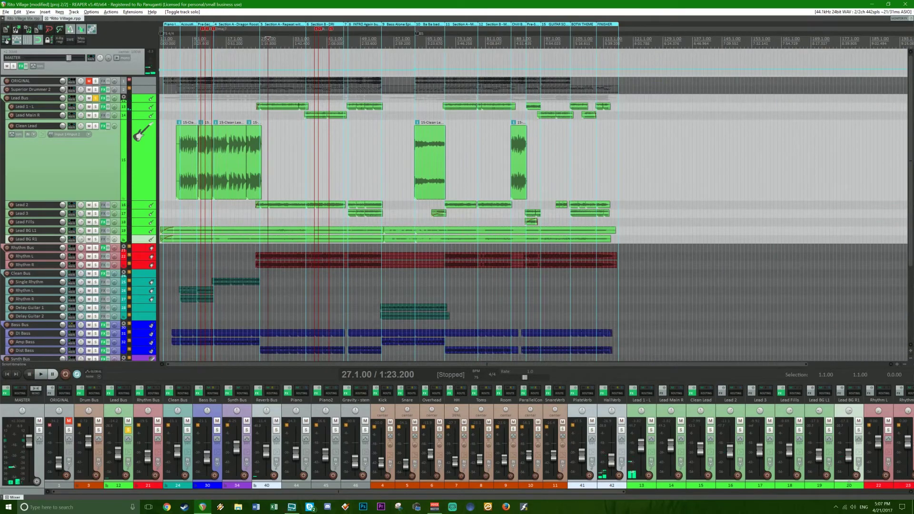
Place the edit cursor at bar 97 in the guitar solo section and inspect the Lead Bus's FabFilter Pro-Q curve.
left_click(545, 66)
scroll(545, 66, "up", 6)
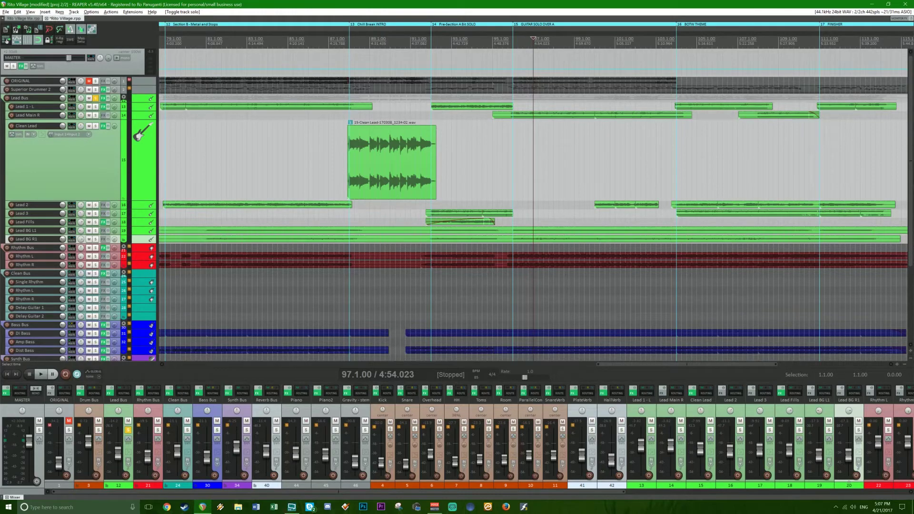
right_click(103, 98)
left_click(134, 127)
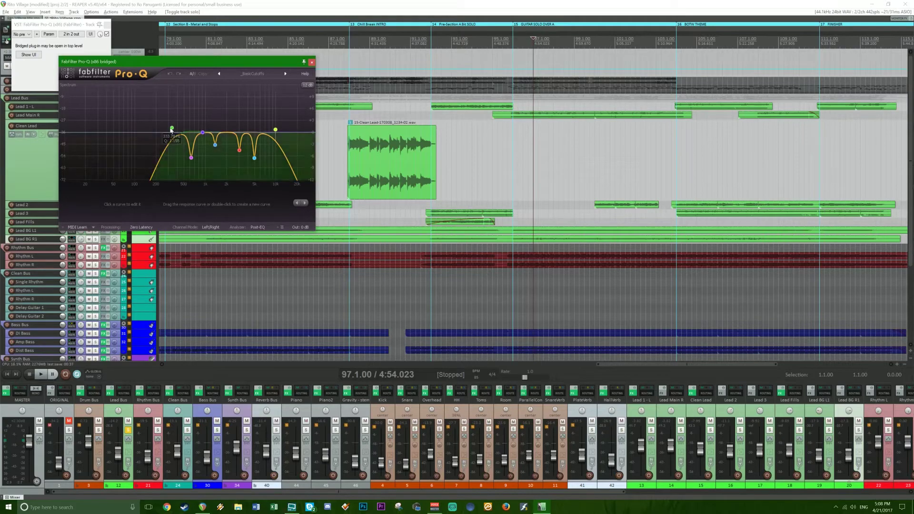
left_click(41, 49)
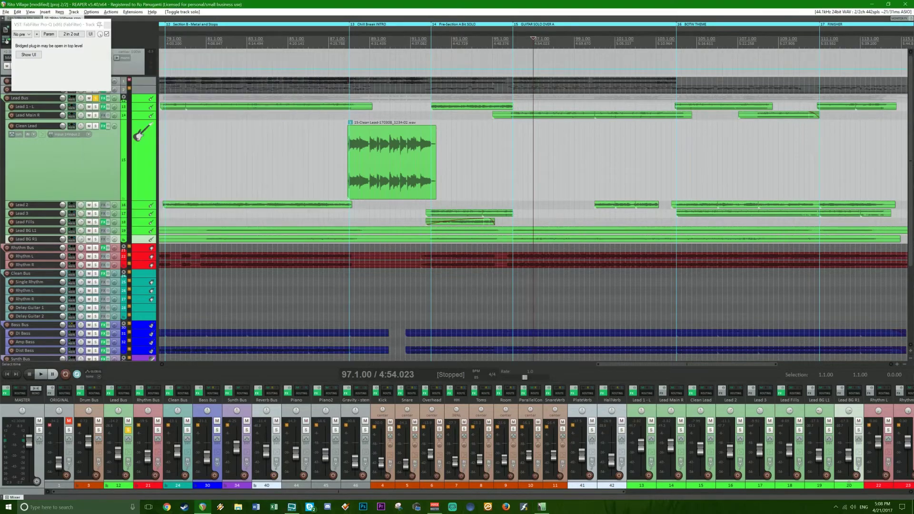
Play the guitar solo while watching the Lead Bus's Pro-Q spectrum, and close the equalizer view.
key("space")
left_click(29, 55)
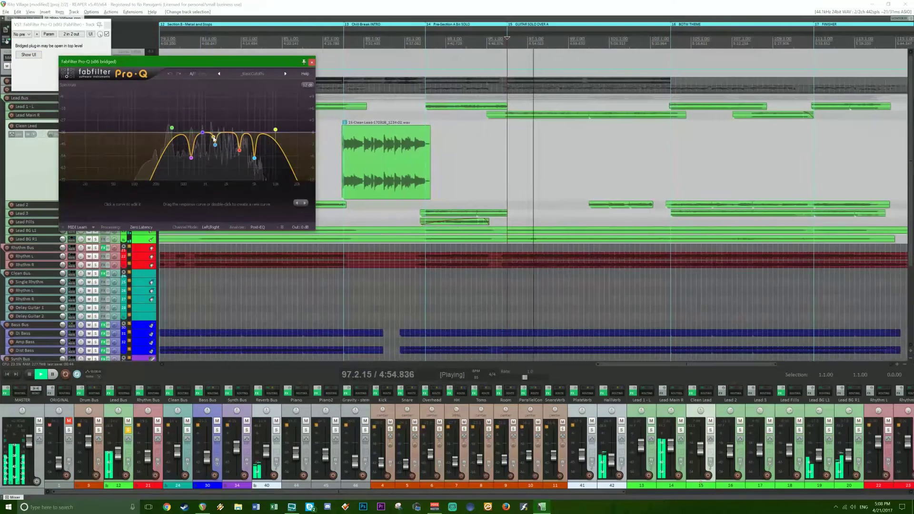
key("space")
left_click(29, 55)
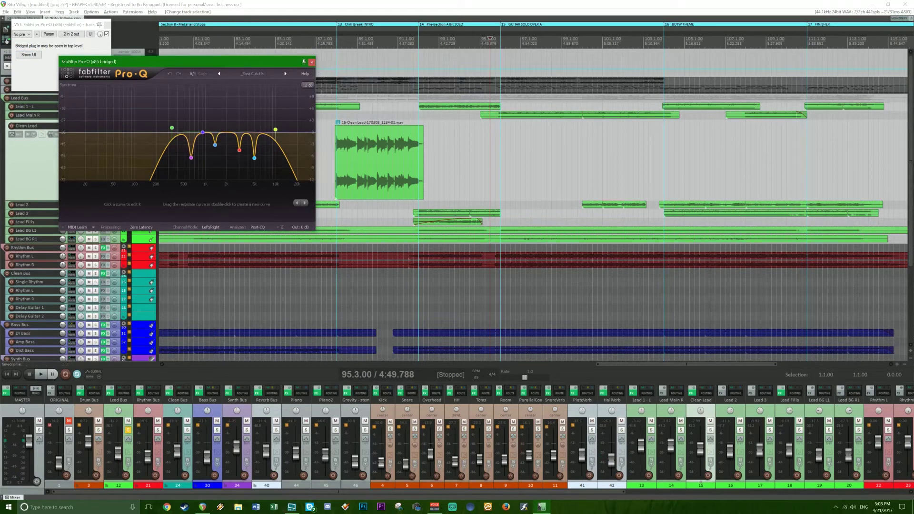
left_click(312, 62)
Check the Lead Bus's FabFilter Pro-C compression during playback, close the plugin windows, and save the project.
right_click(103, 101)
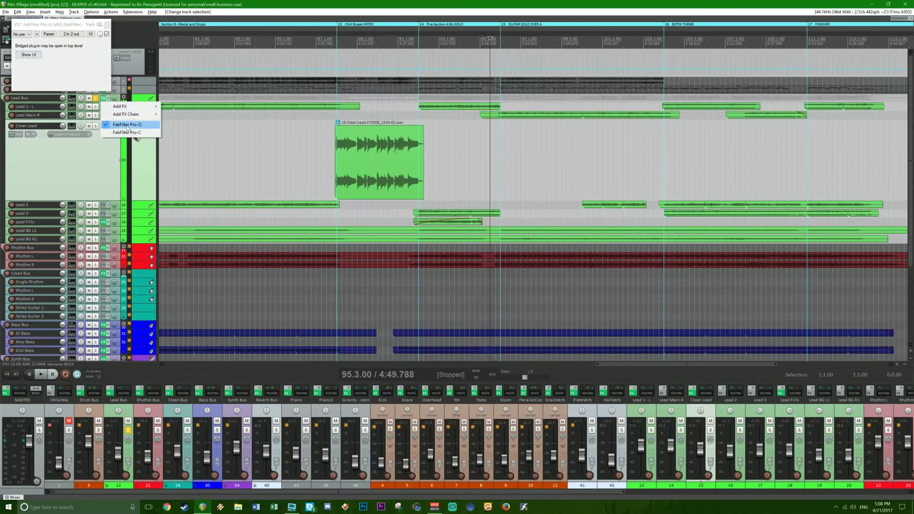
left_click(114, 113)
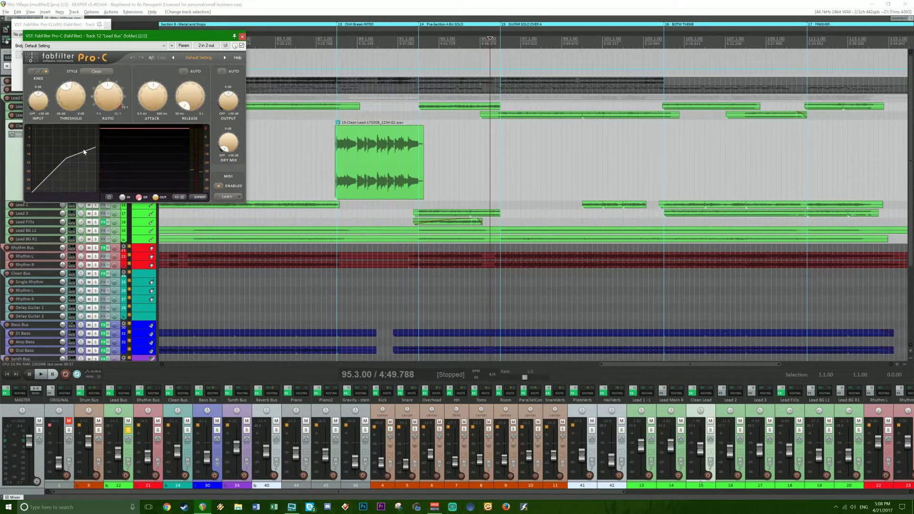
key("space")
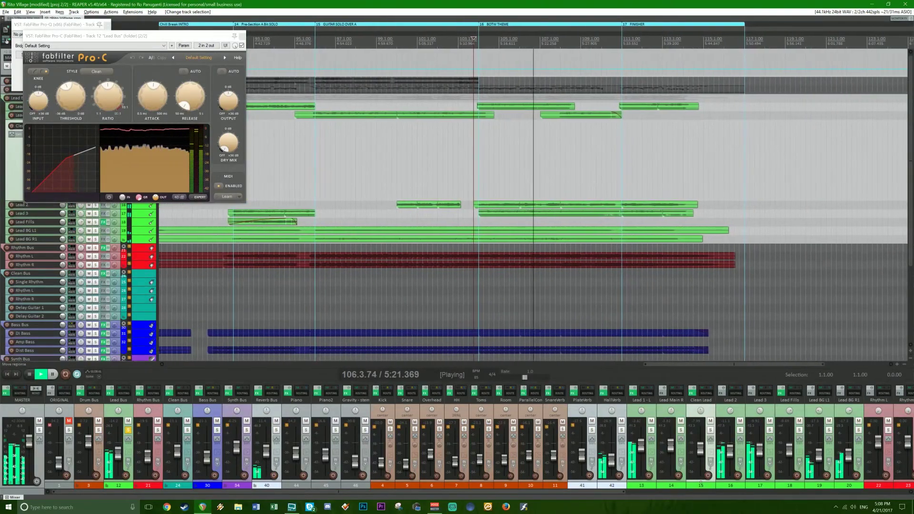
key("space")
left_click(242, 35)
left_click(109, 25)
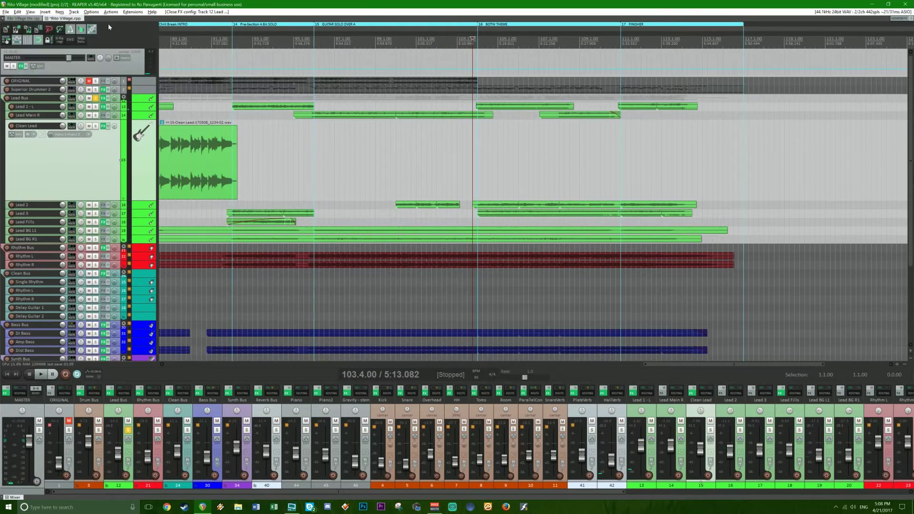
key("ctrl+s")
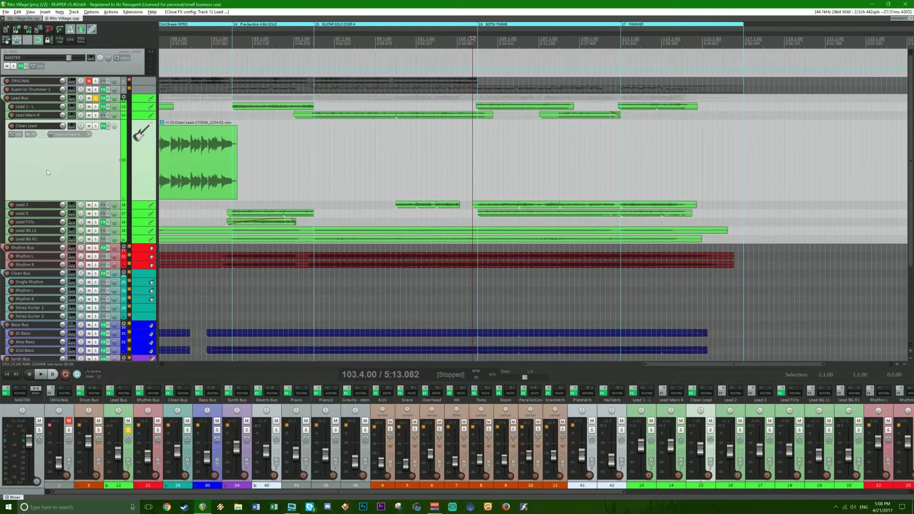
Shrink the Clean Lead track to its smallest height, and unsolo and compact the Lead Bus folder.
left_click_drag(85, 199, 101, 115)
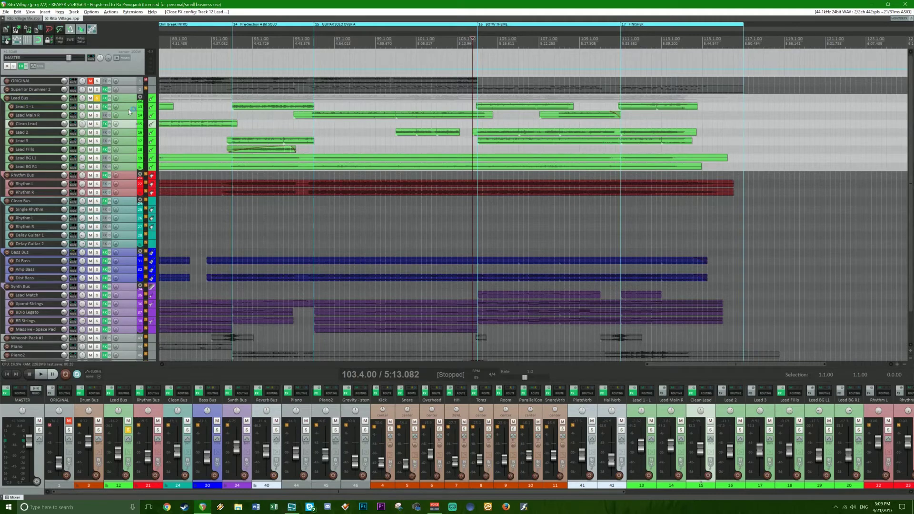
left_click(98, 99)
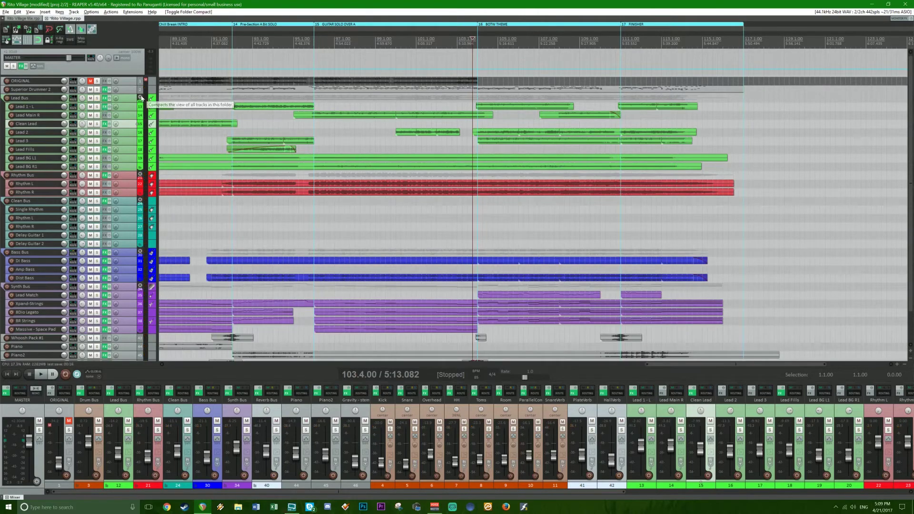
left_click(140, 97)
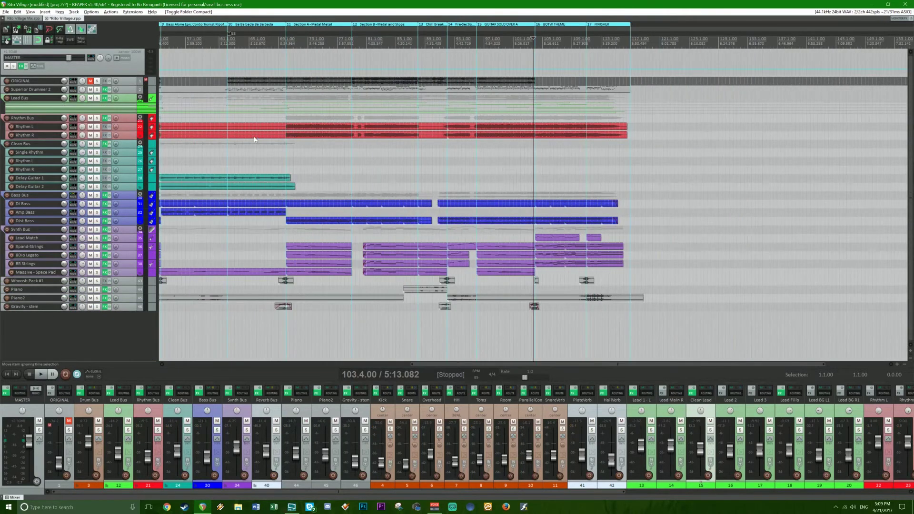
Solo the Rhythm Bus and show its FabFilter Pro-Q curve.
left_click(113, 146)
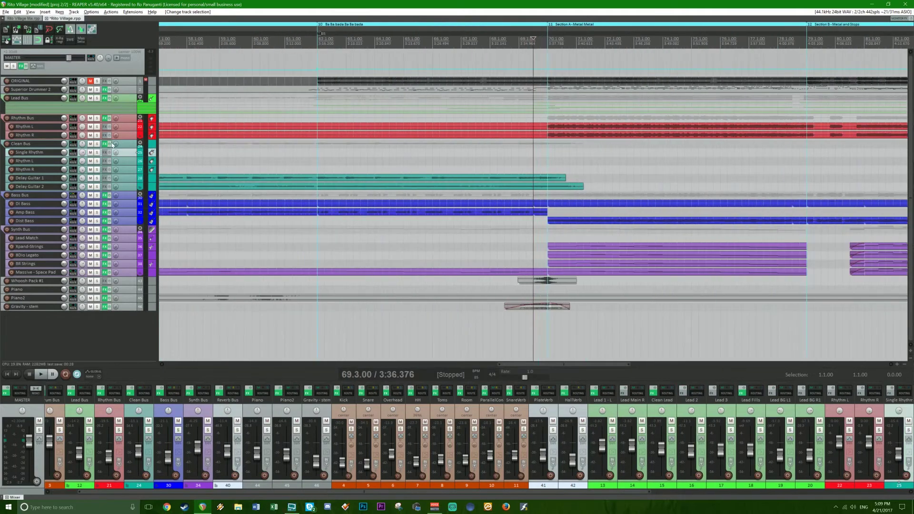
left_click(97, 119)
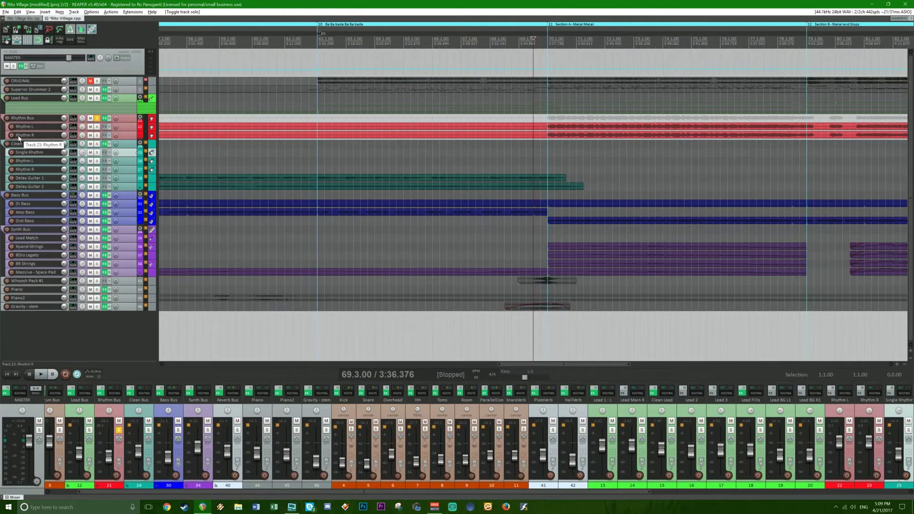
right_click(104, 120)
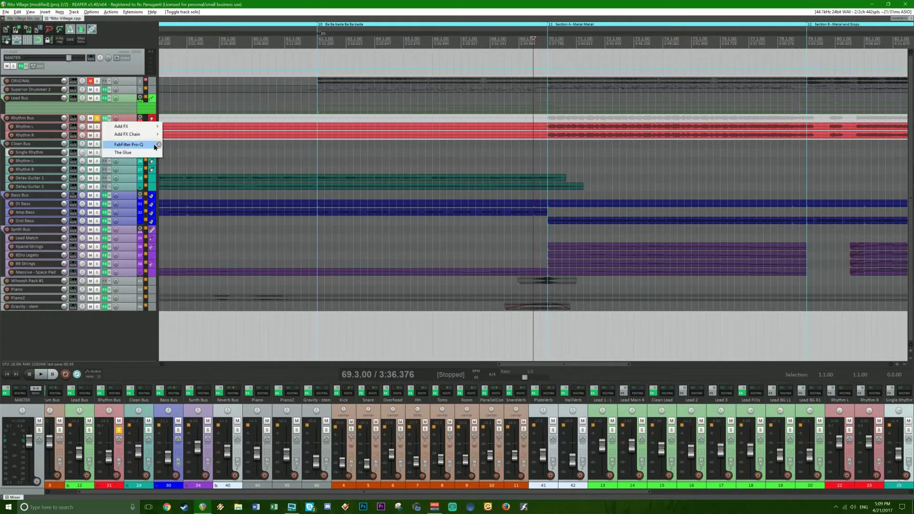
left_click(138, 143)
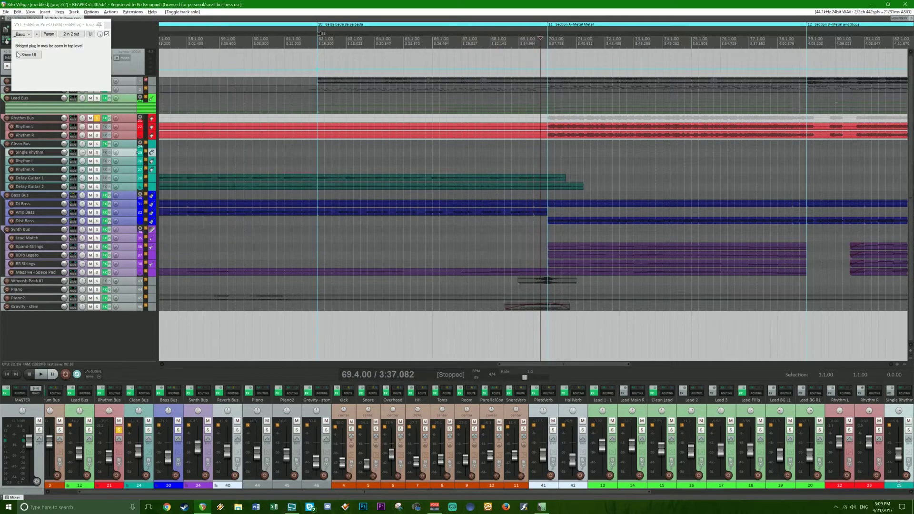
left_click(32, 55)
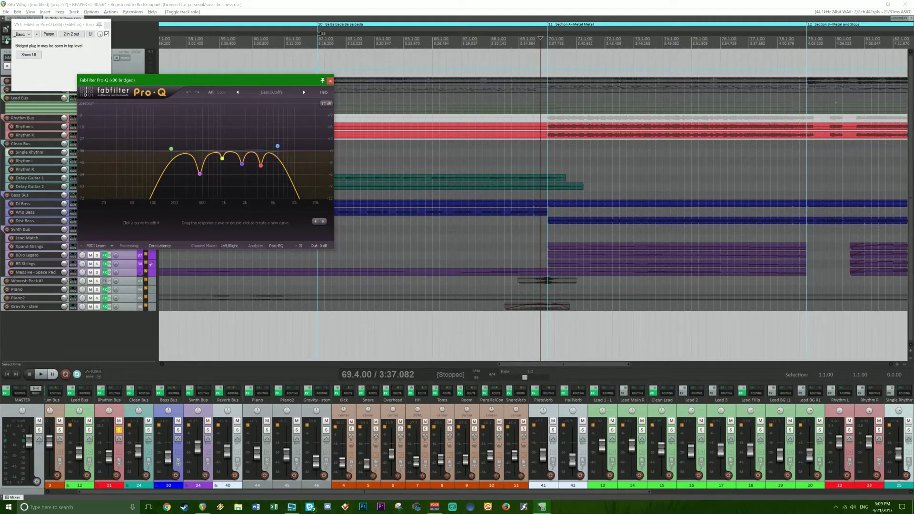
Play the soloed Rhythm Bus from bar 70, at the start of the Metal Metal section, with the Pro-Q spectrum displayed.
left_click(547, 40)
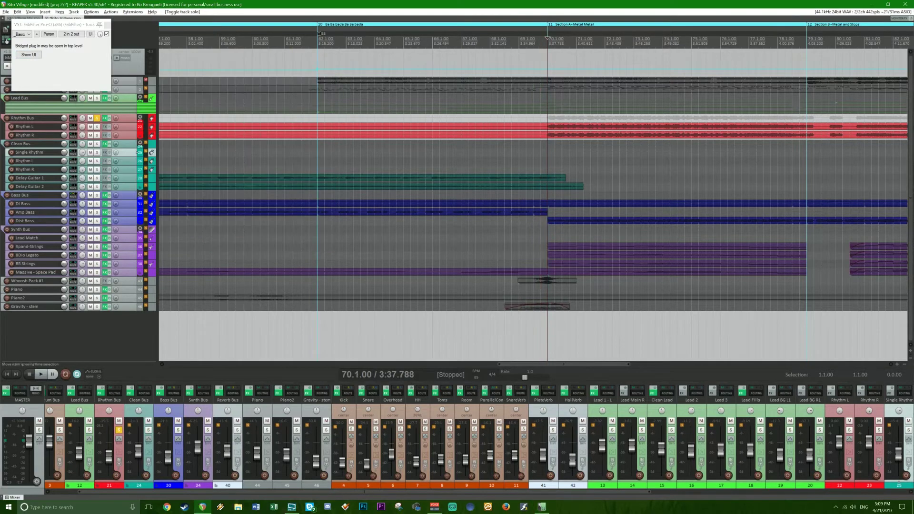
key("space")
left_click(28, 55)
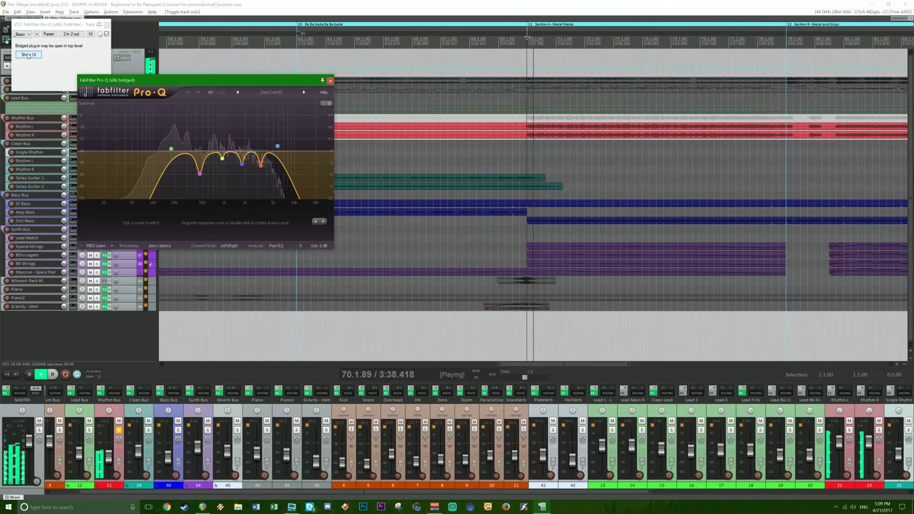
Compare the Rhythm Bus sound with the Pro-Q cut near 450 Hz bypassed and re-enabled, and stop playback.
right_click(203, 178)
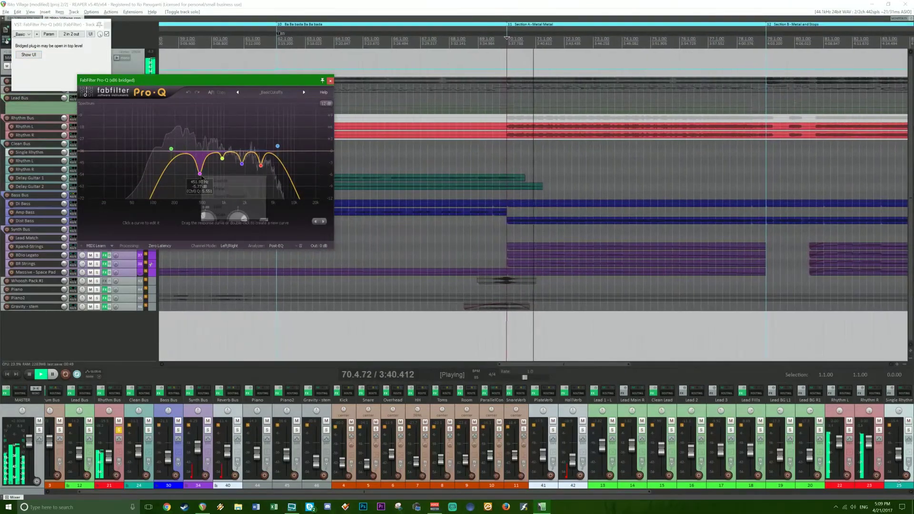
left_click(216, 182)
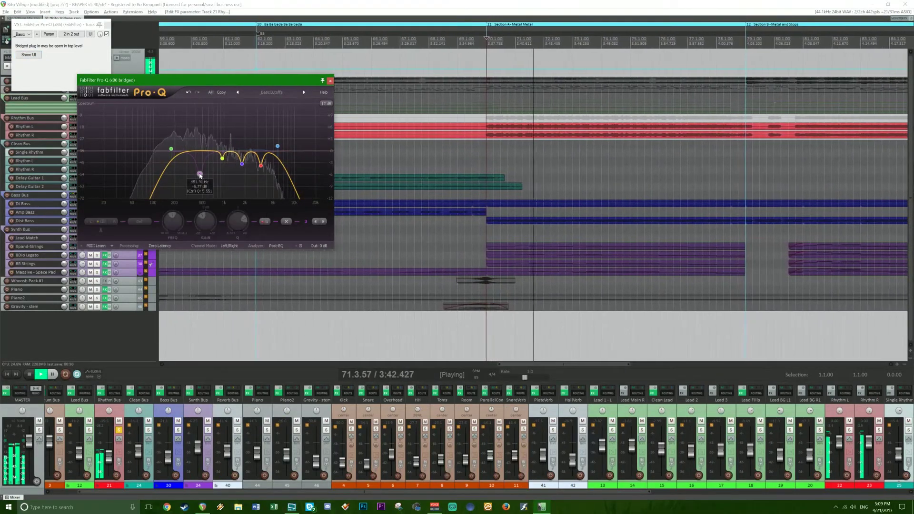
right_click(200, 174)
left_click(207, 180)
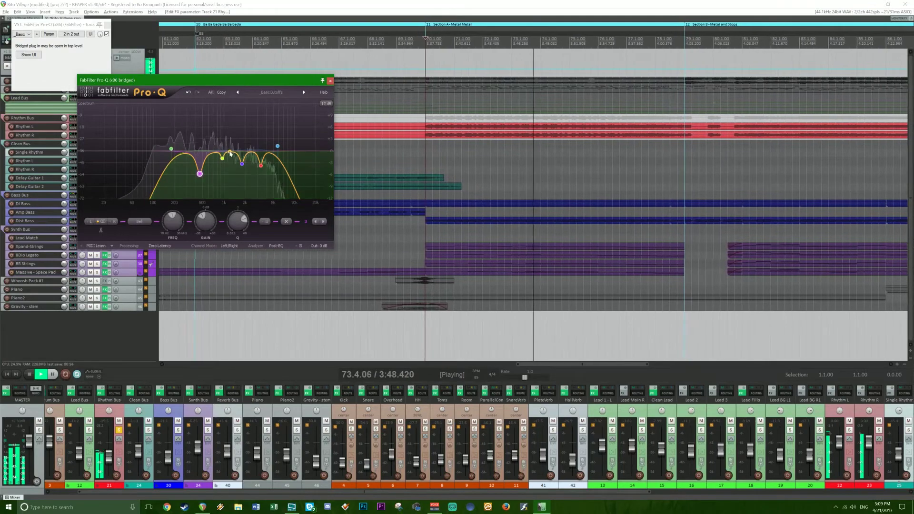
left_click(429, 3)
key("space")
left_click(65, 61)
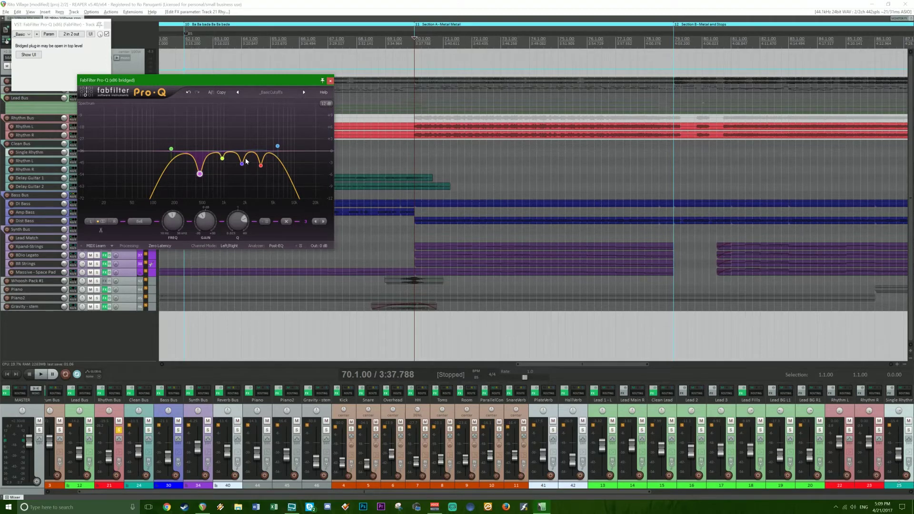
Unsolo the Rhythm Bus and play the full mix from bar 70.
mouse_move(242, 165)
left_click(119, 430)
key("space")
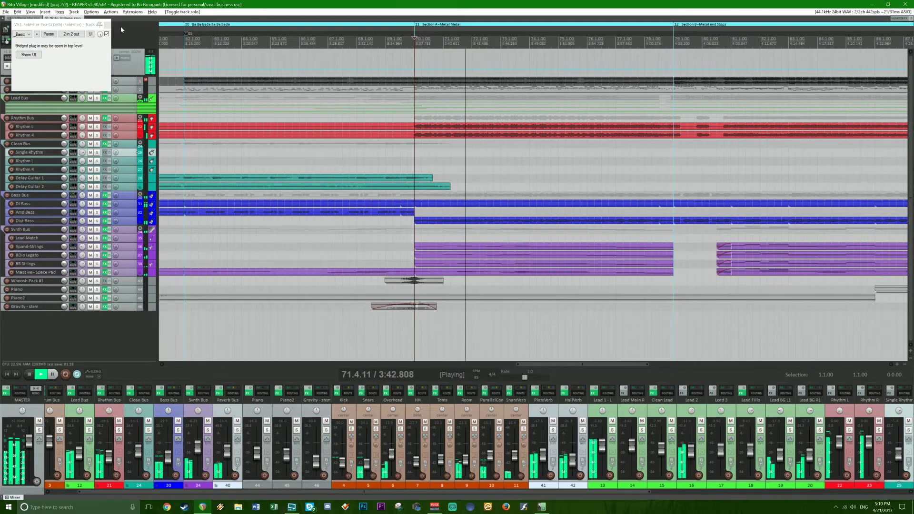
Close the Rhythm Bus Pro-Q, stop playback, and play the full mix from bar 91.3, shortly before the Pre-Section A solo.
left_click(107, 25)
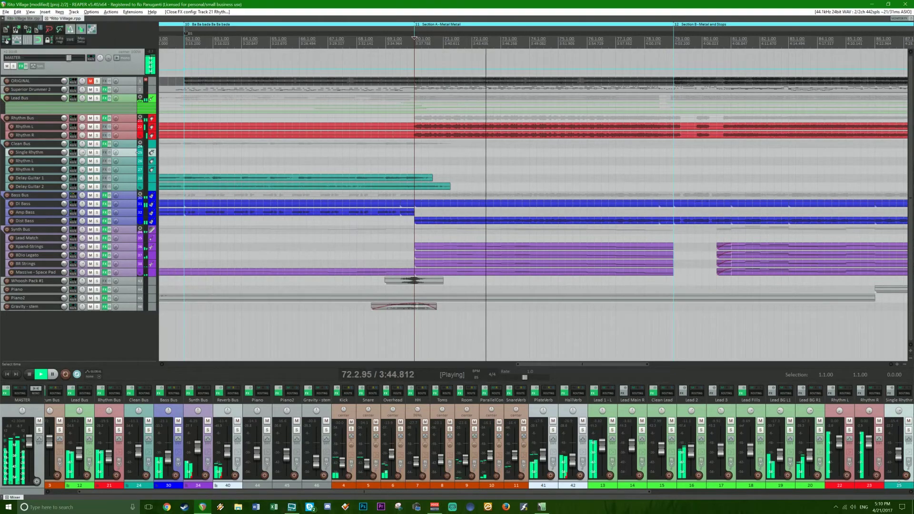
key("space")
key("minus")
key("minus")
key("minus")
key("minus")
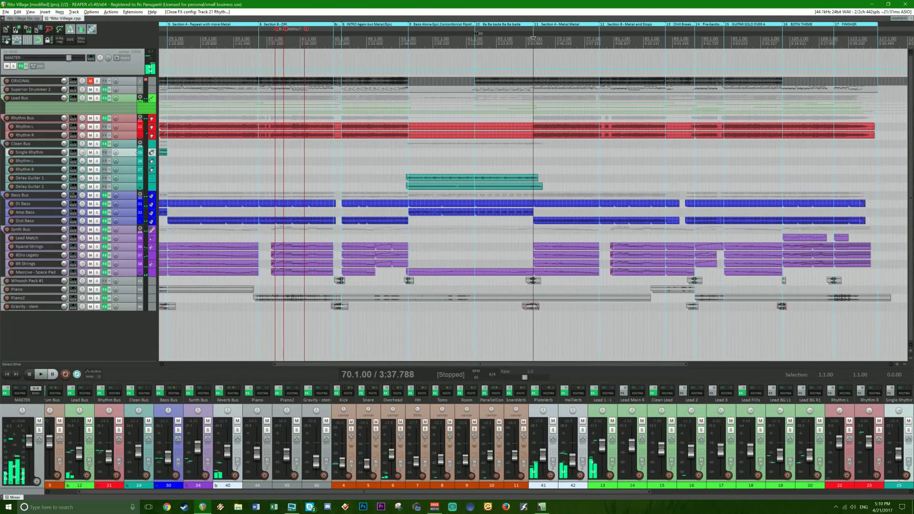
left_click(686, 144)
key("equal")
key("equal")
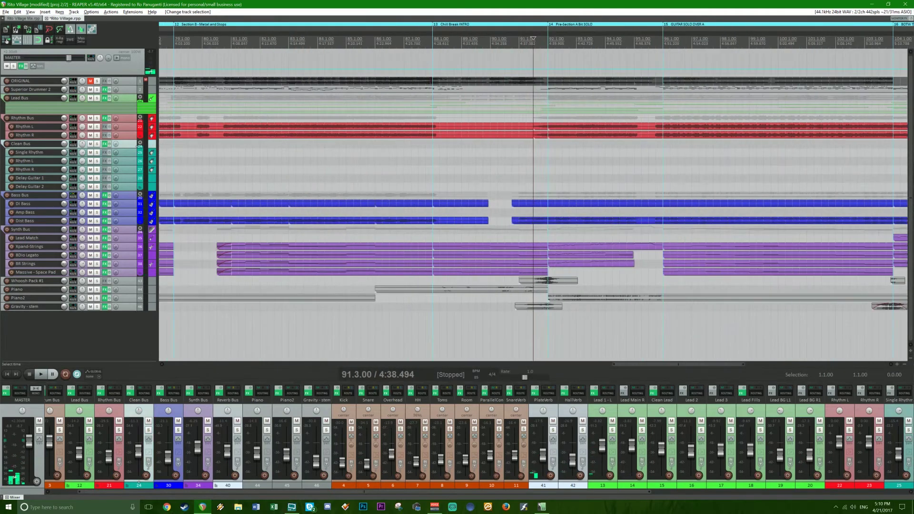
key("equal")
key("space")
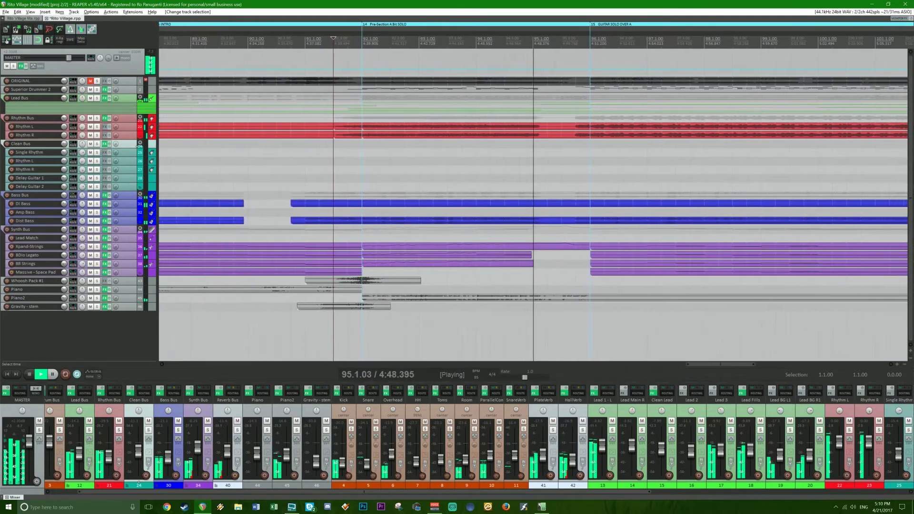
Examine the rhythm guitar passage leading into the Guitar Solo Over A section during playback, and stop playback.
key("equal")
key("equal")
key("equal")
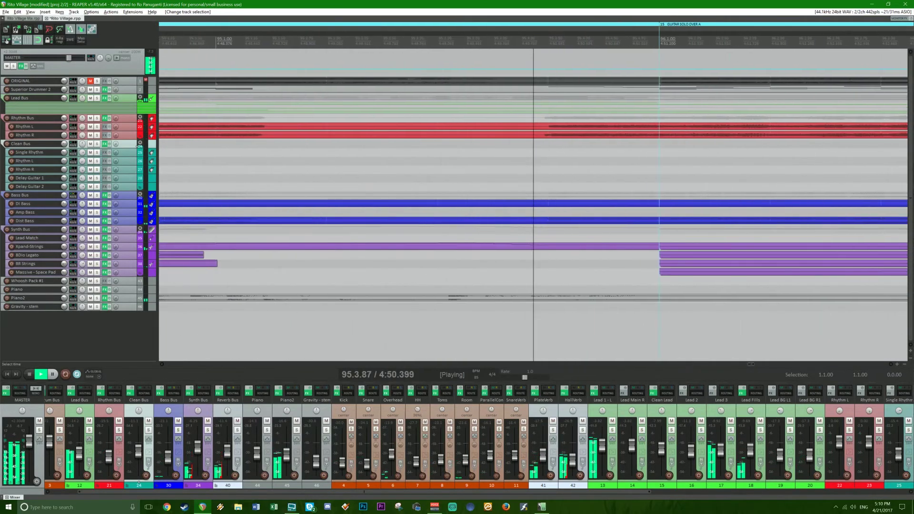
key("minus")
key("minus")
key("space")
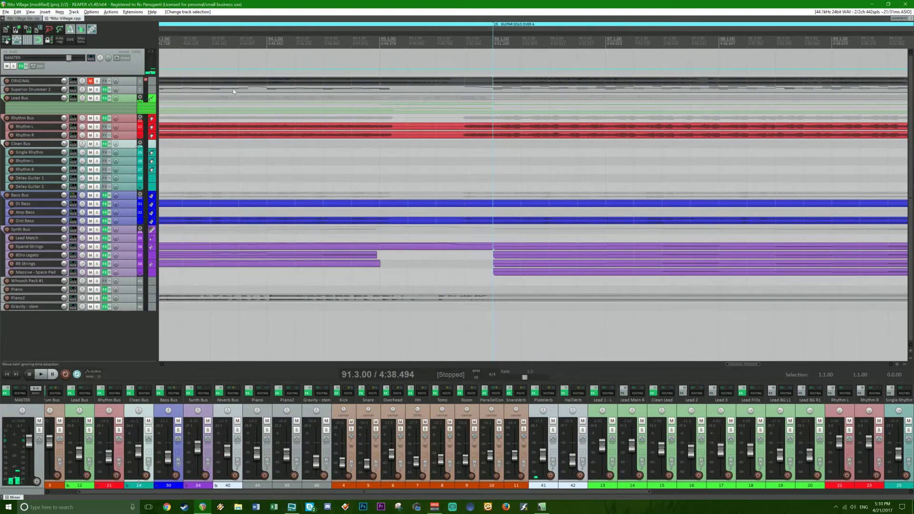
Show The Glue compressor of the Rhythm Bus over the arrangement and play the mix from bar 95.3.
right_click(105, 118)
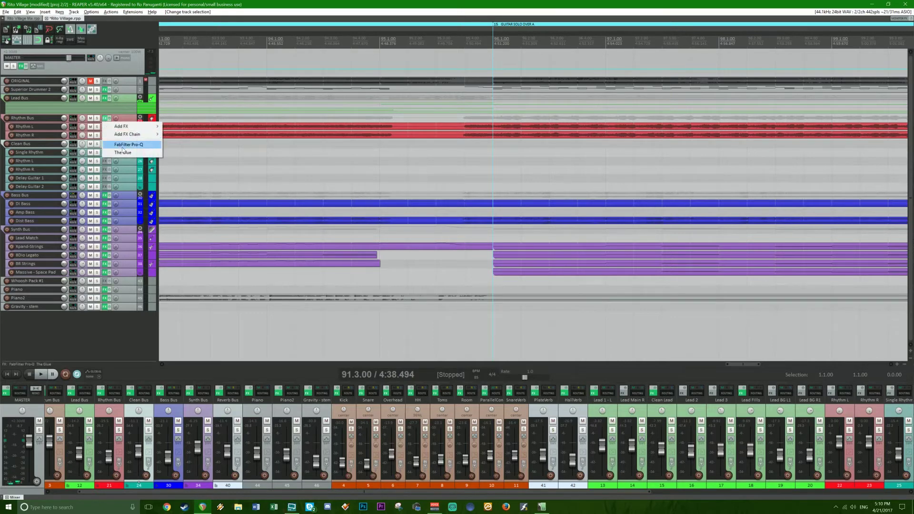
left_click(127, 153)
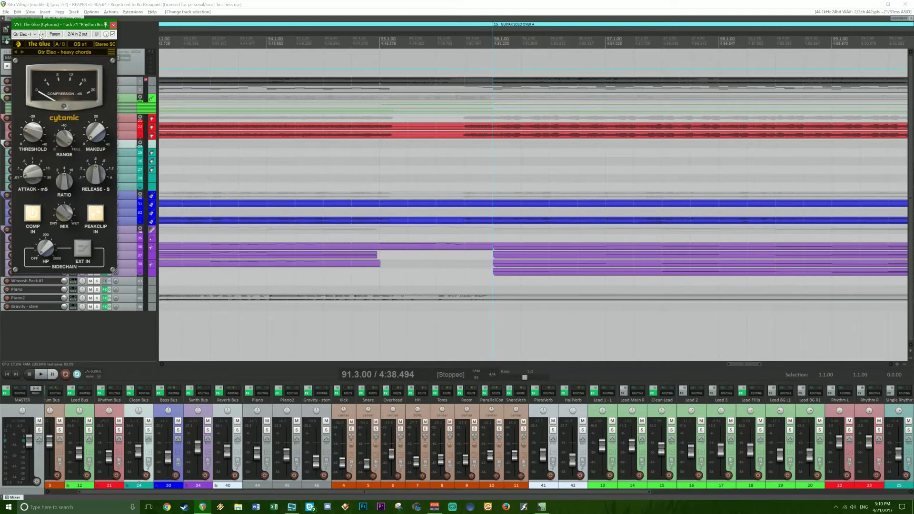
left_click_drag(40, 30, 578, 102)
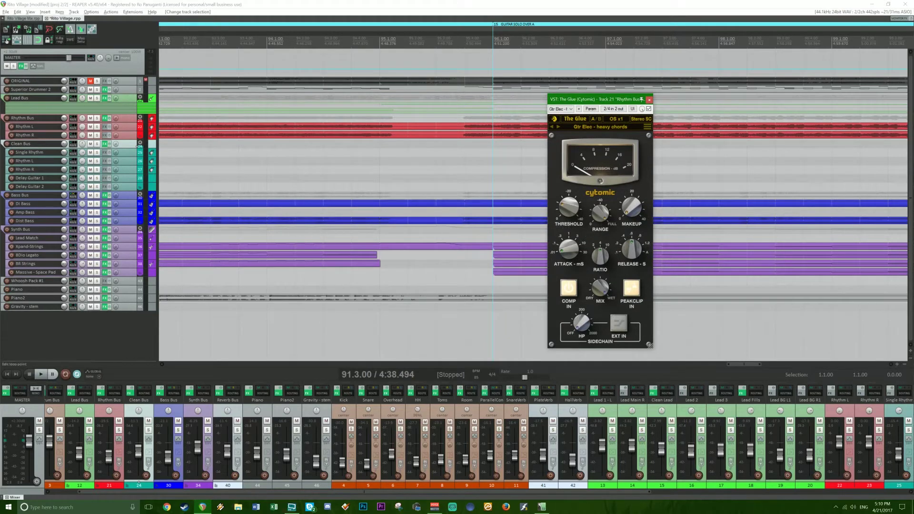
left_click(437, 143)
key("space")
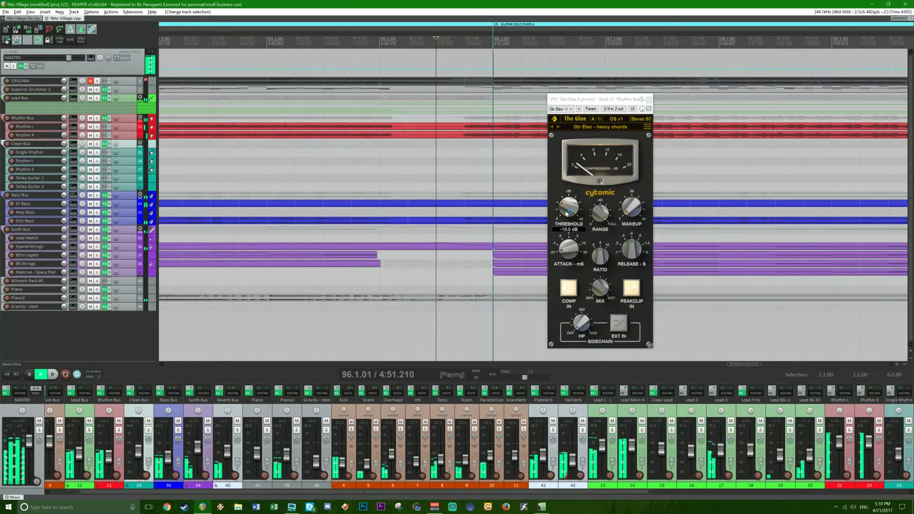
Turn off the sidechain high-pass filter of The Glue on the Rhythm Bus during playback, and stop playback.
left_click(567, 212)
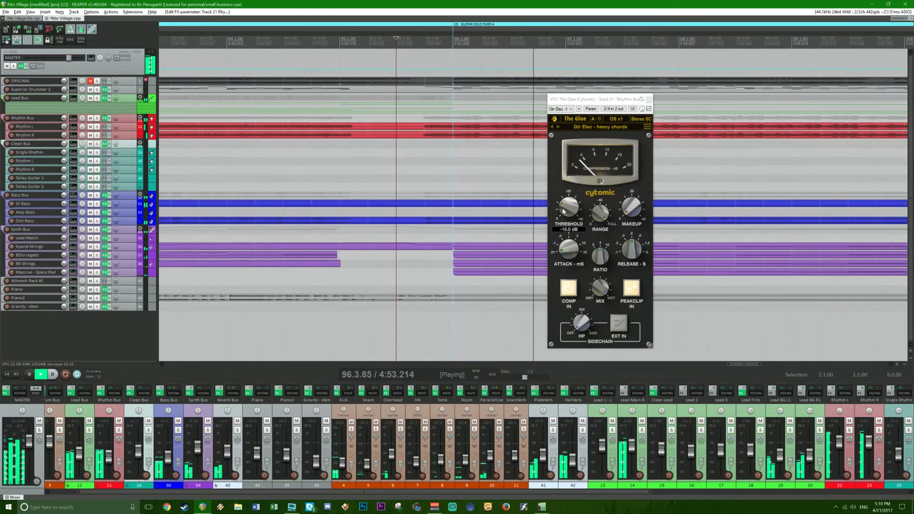
mouse_move(583, 329)
left_click_drag(583, 328, 569, 317)
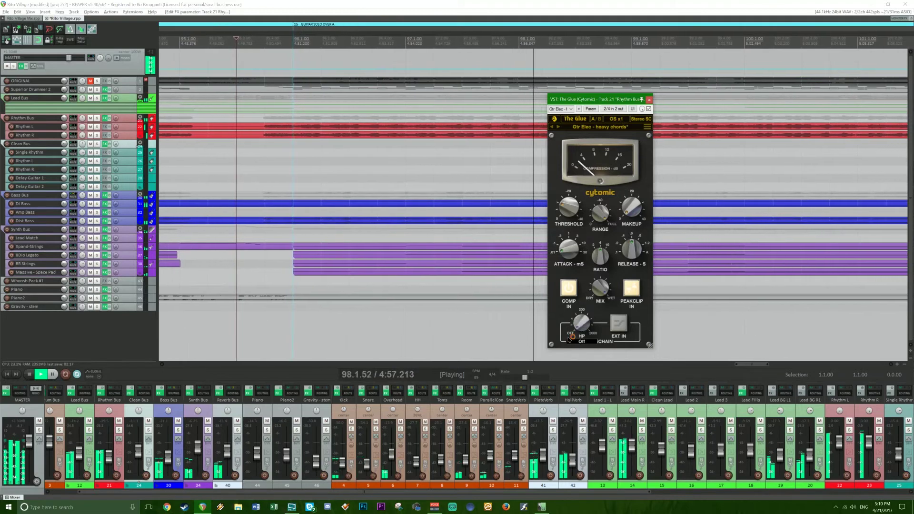
left_click(489, 5)
key("space")
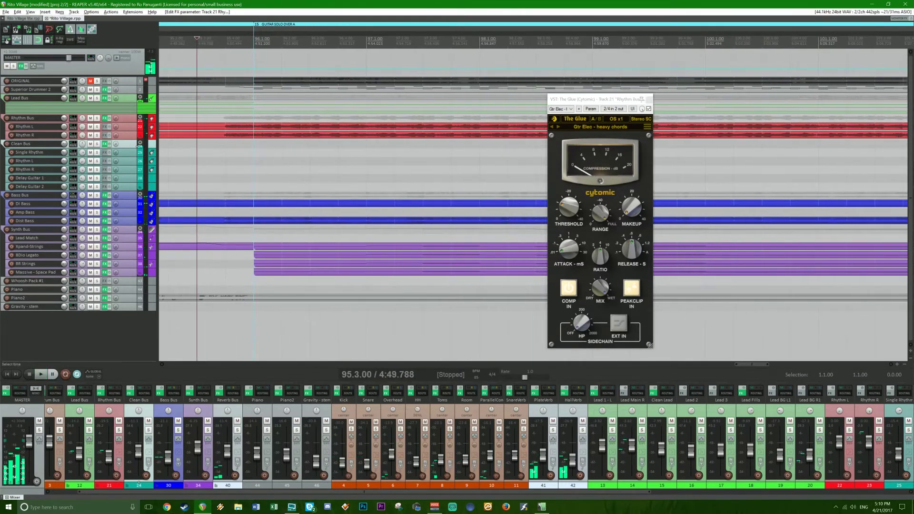
Compare The Glue's compression at a 0.0 dB threshold and at lower thresholds while playing from bar 96.2, and stop playback.
mouse_move(569, 213)
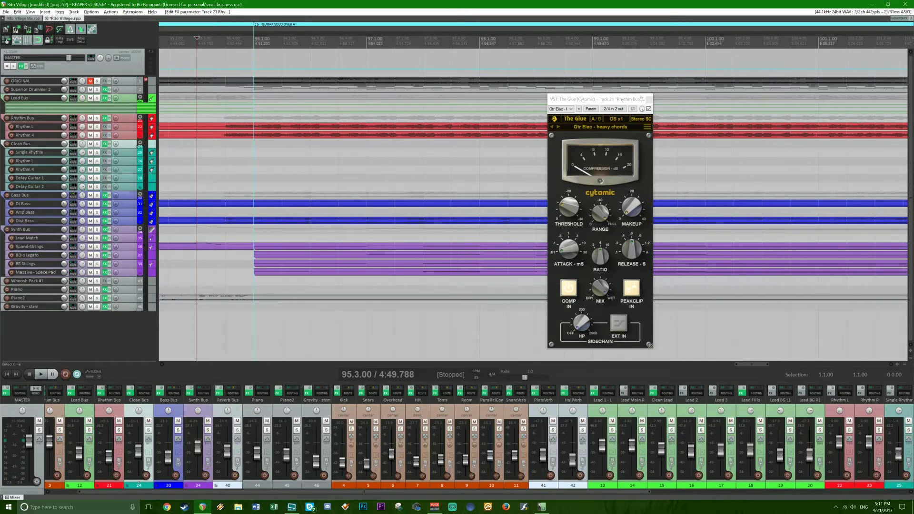
left_click(282, 161)
key("space")
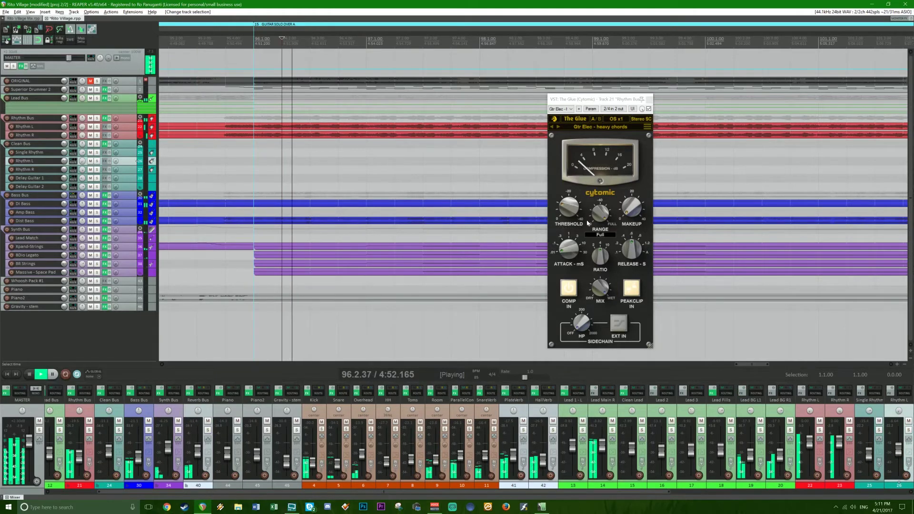
left_click(556, 175)
double_click(564, 215)
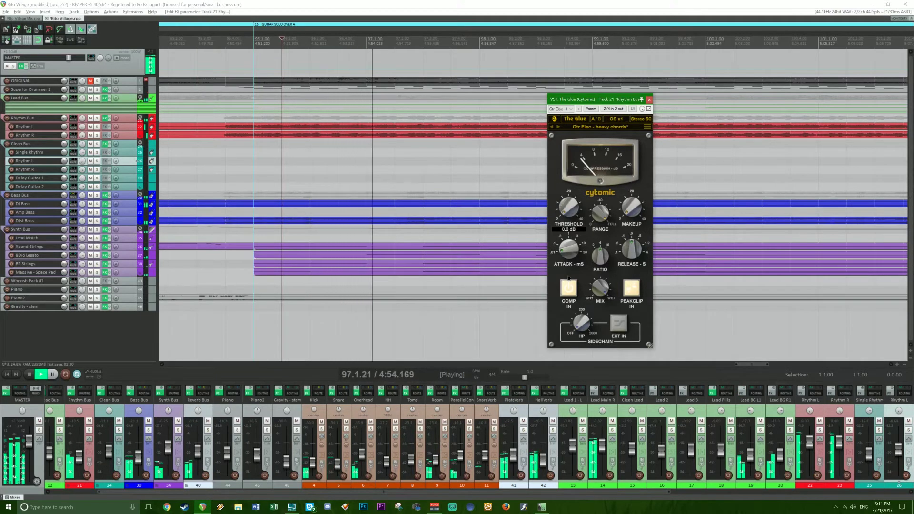
scroll(564, 215, "up", 2)
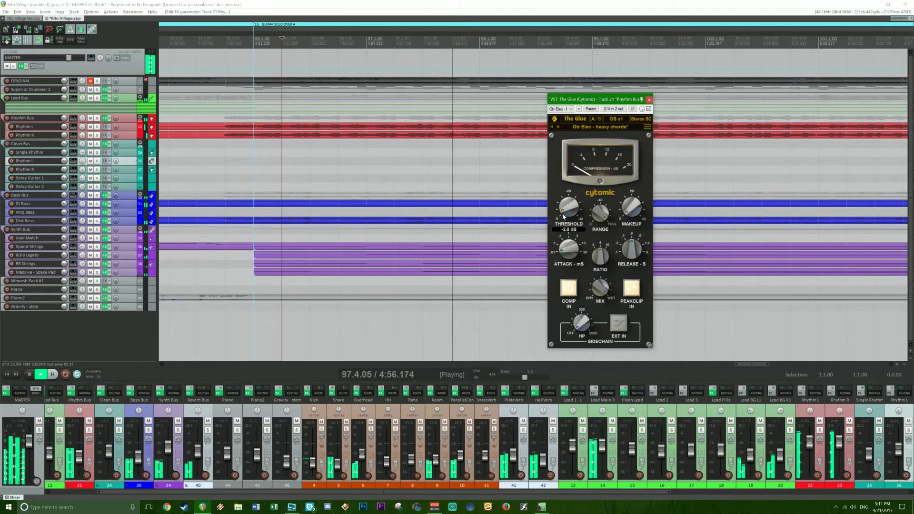
scroll(564, 216, "up", 1)
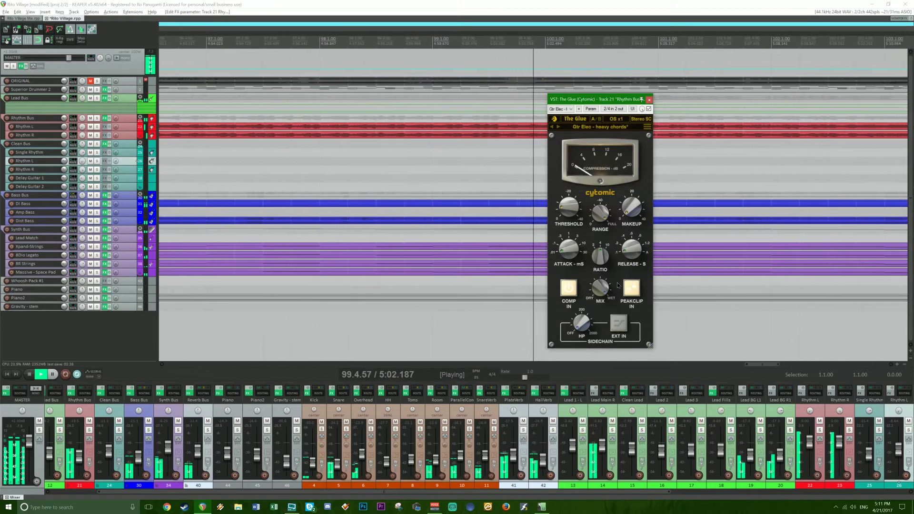
mouse_move(617, 285)
key("space")
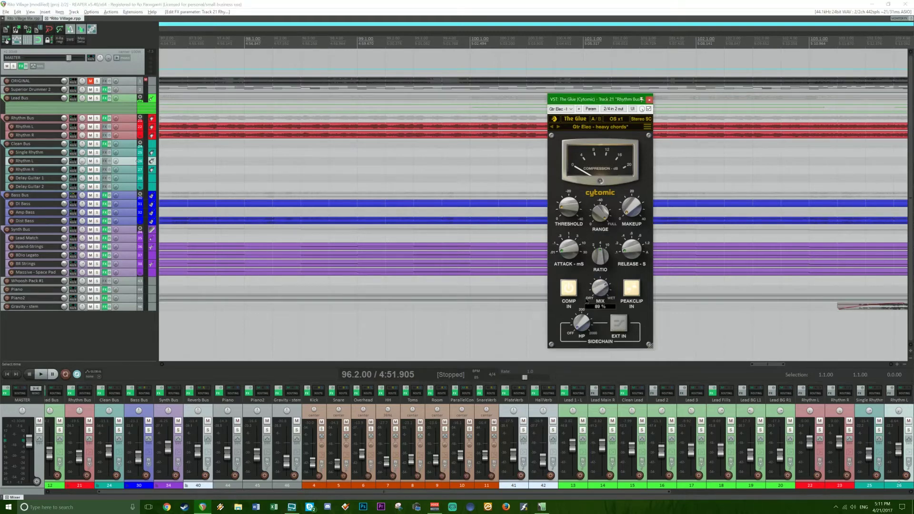
Play the mix briefly from bar 99.3, stop playback, and close The Glue.
left_click(413, 110)
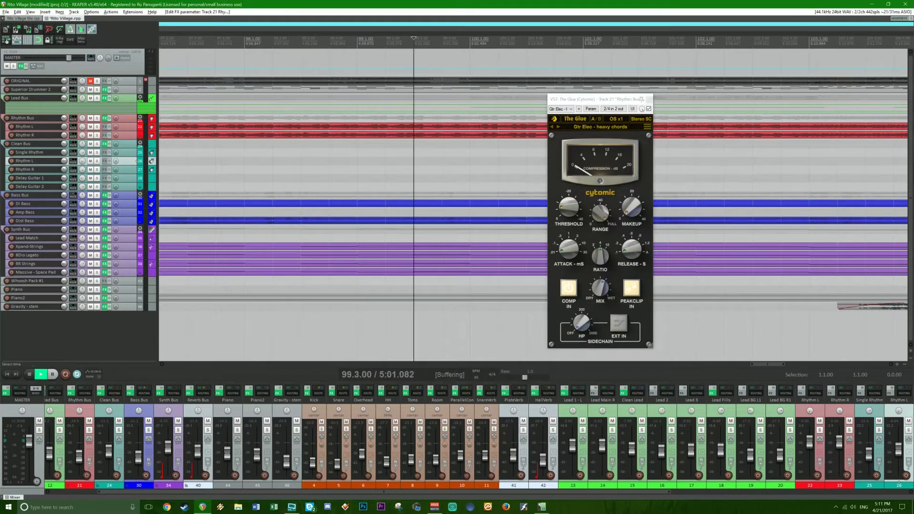
key("space")
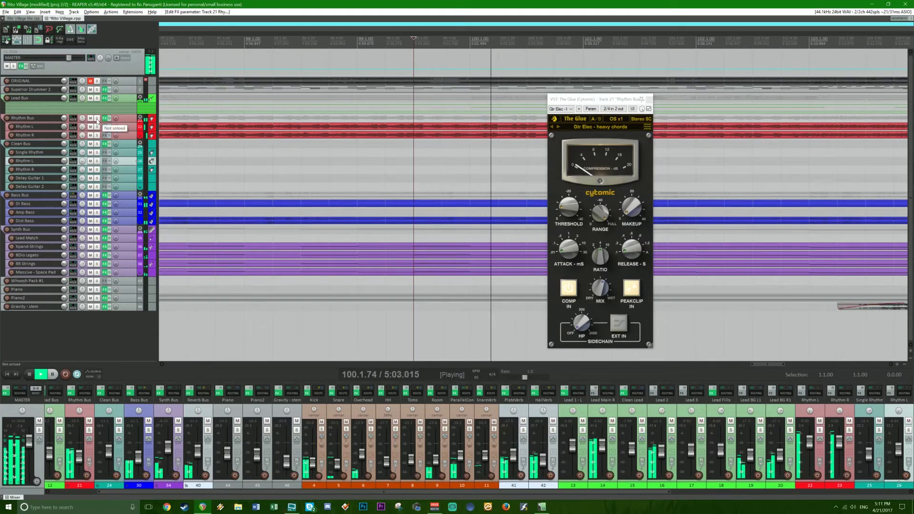
key("space")
left_click(650, 100)
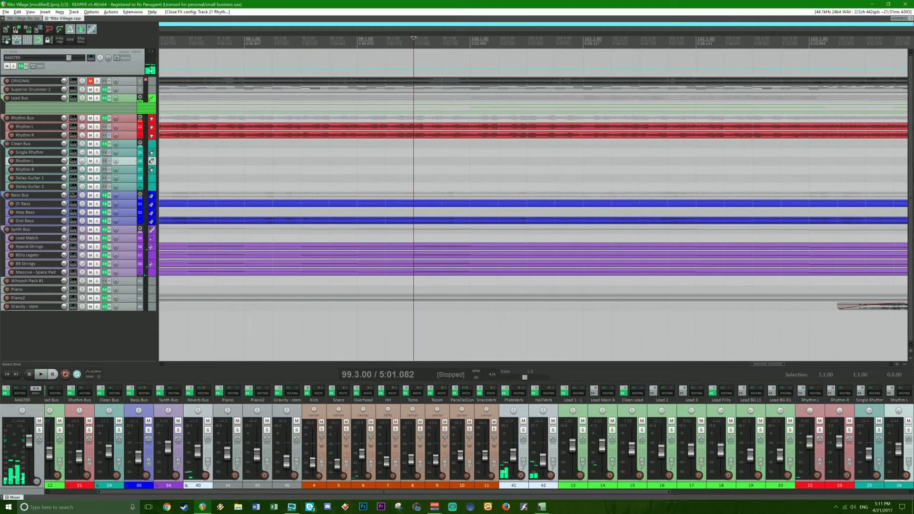
Return to bar 9 in the Acoustic Intro, solo the Clean Bus, and show its FabFilter Pro-Q curve.
scroll(533, 40, "down", 5)
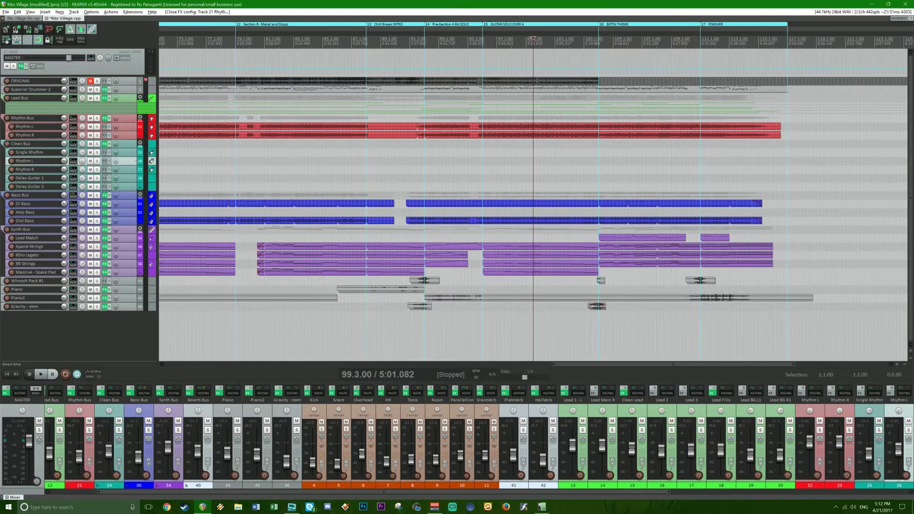
key("minus")
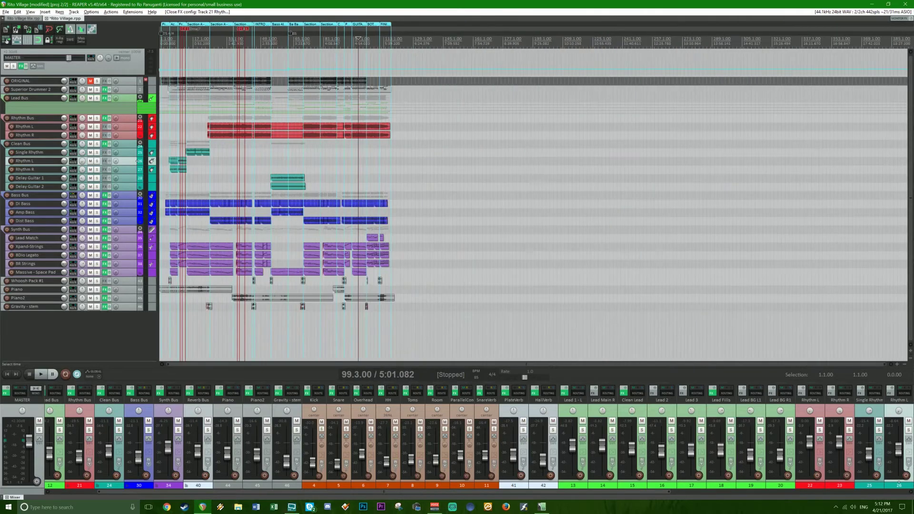
key("equal")
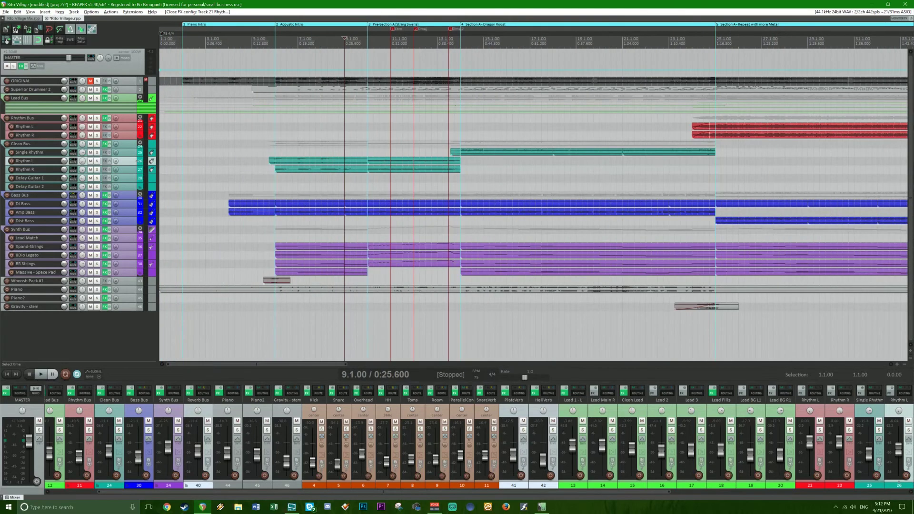
left_click(96, 144)
right_click(104, 145)
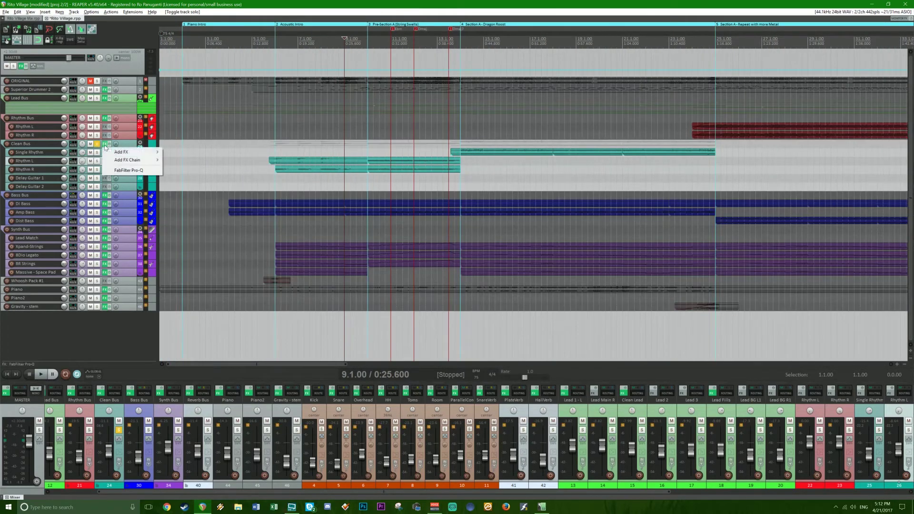
left_click(127, 169)
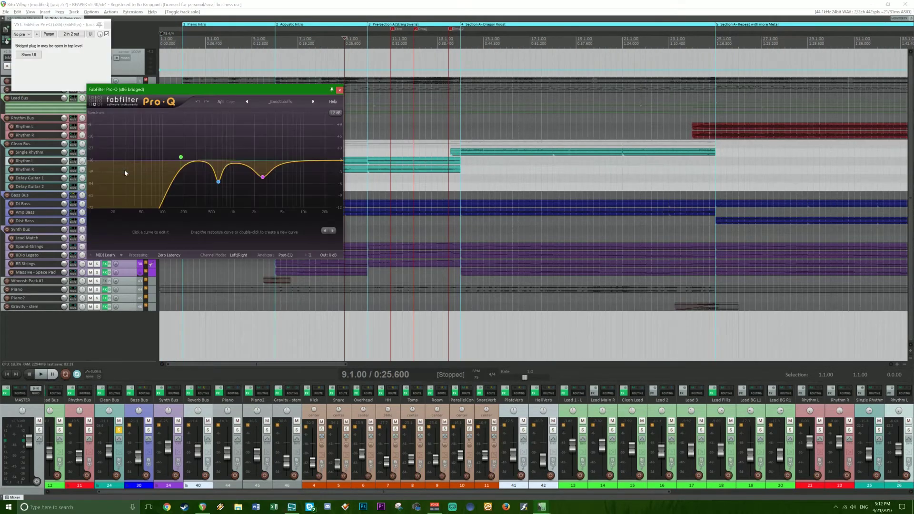
Play the soloed Clean Bus from just before bar 9 with the Pro-Q spectrum displayed.
left_click(339, 89)
left_click(338, 40)
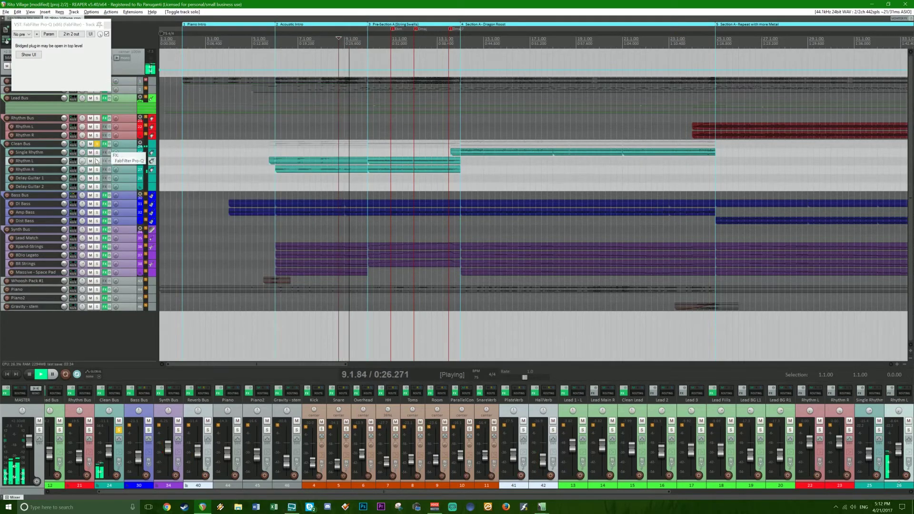
right_click(103, 146)
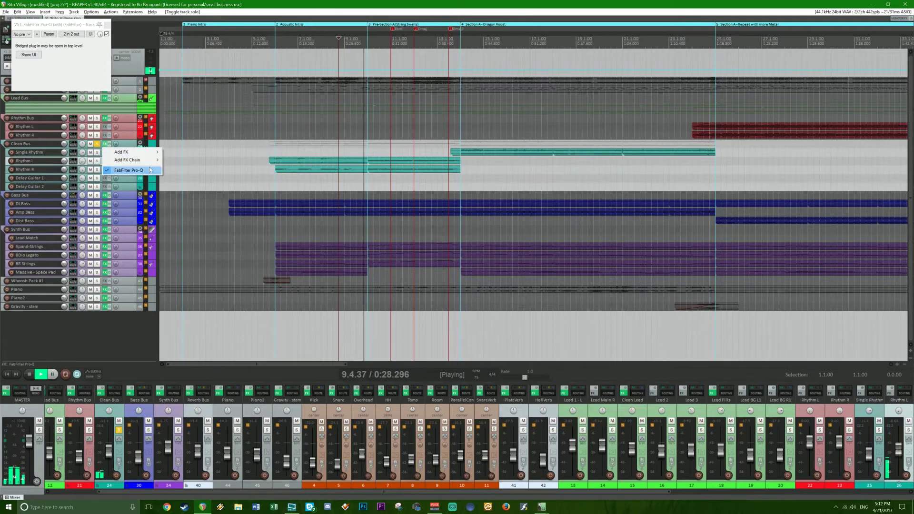
left_click(33, 55)
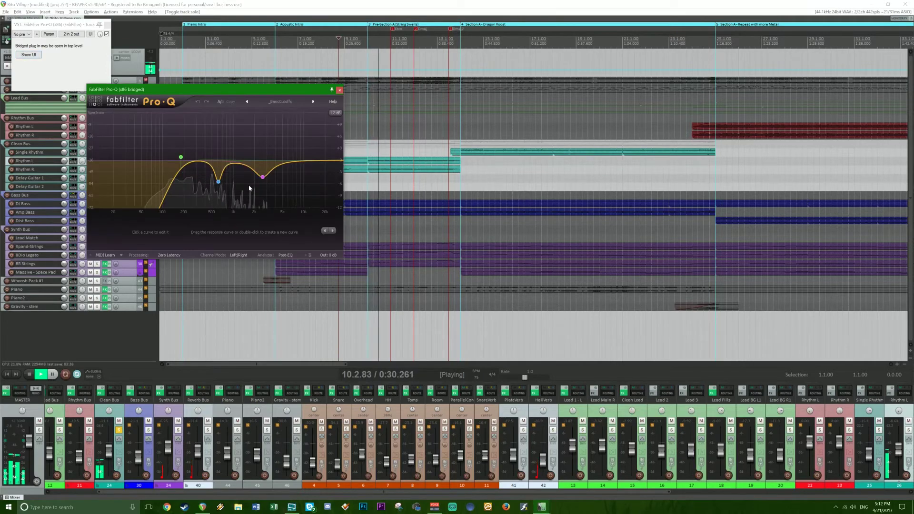
Move the Clean Bus Pro-Q low cut slightly higher in frequency and add a high shelf boost at about 2 kHz.
mouse_move(182, 160)
left_click_drag(181, 160, 187, 160)
mouse_move(267, 180)
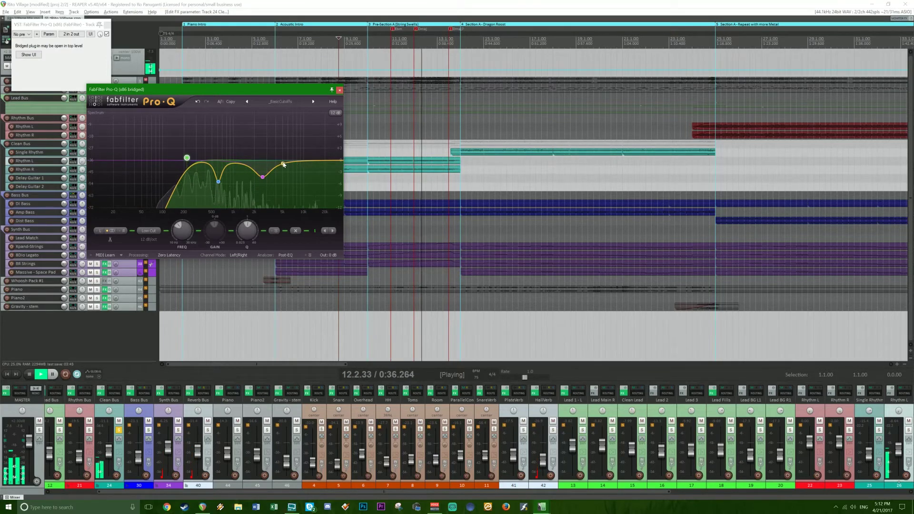
double_click(278, 152)
right_click(278, 153)
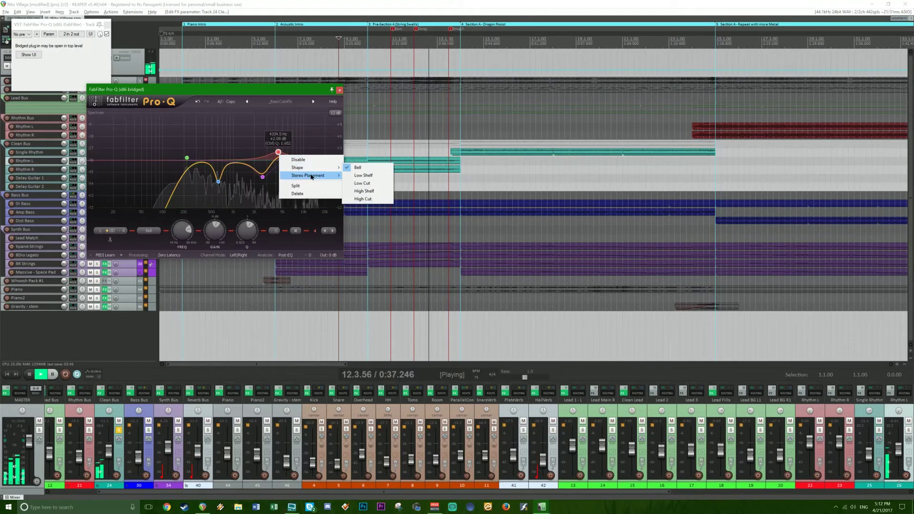
left_click(364, 192)
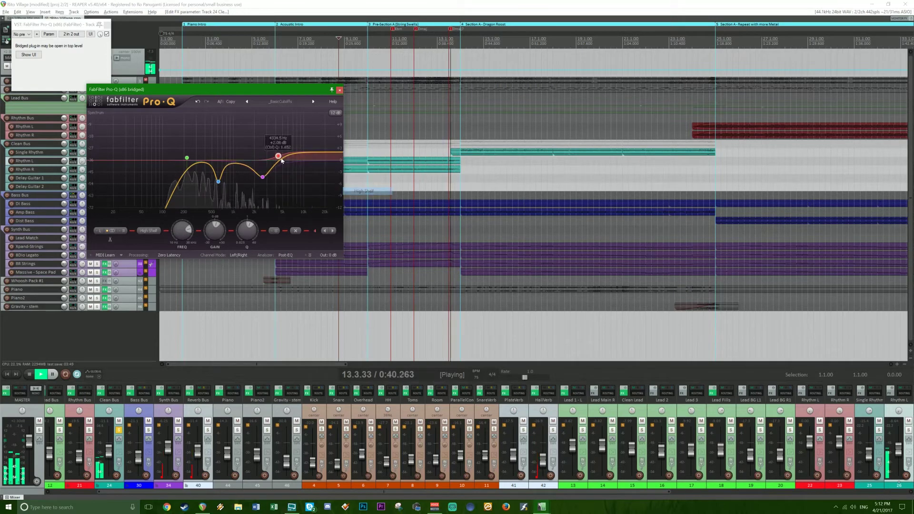
left_click_drag(279, 154, 257, 154)
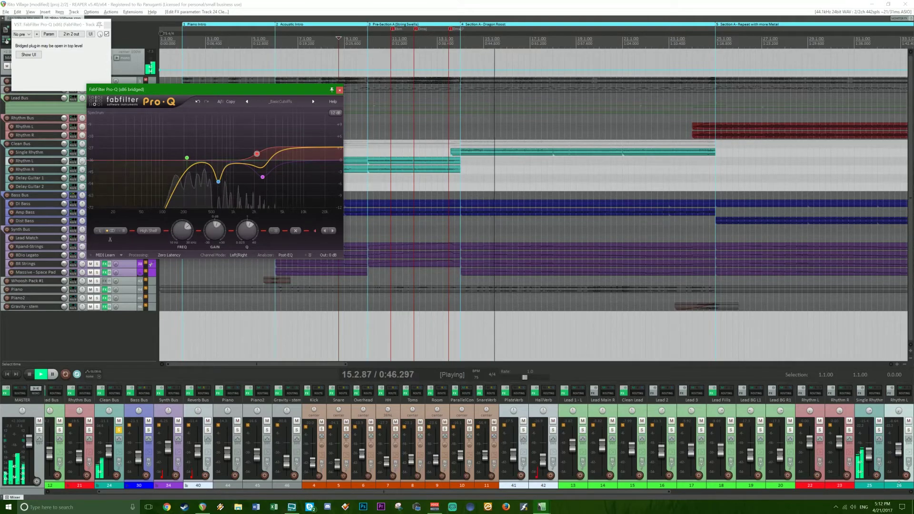
left_click(99, 25)
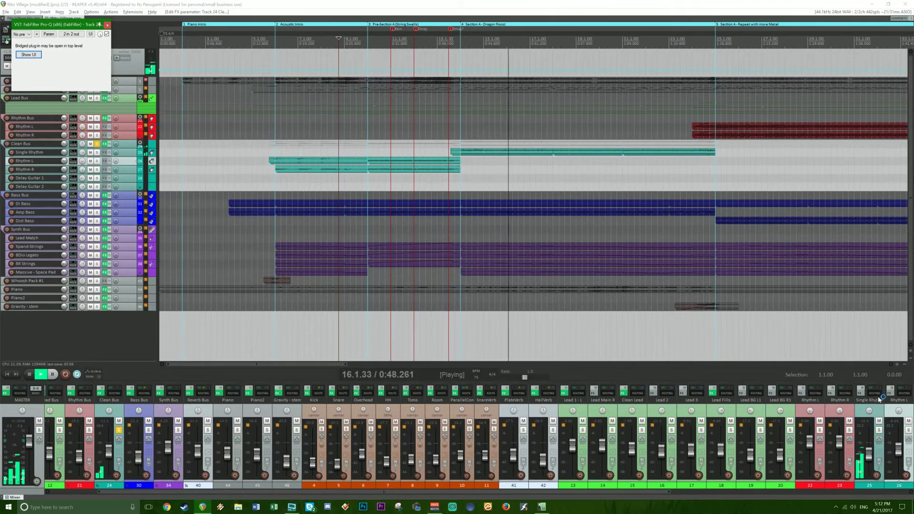
Create a send from the Single Rhythm track to HallVerb, adjust the send's pan, and stop playback.
left_click_drag(876, 393, 548, 395)
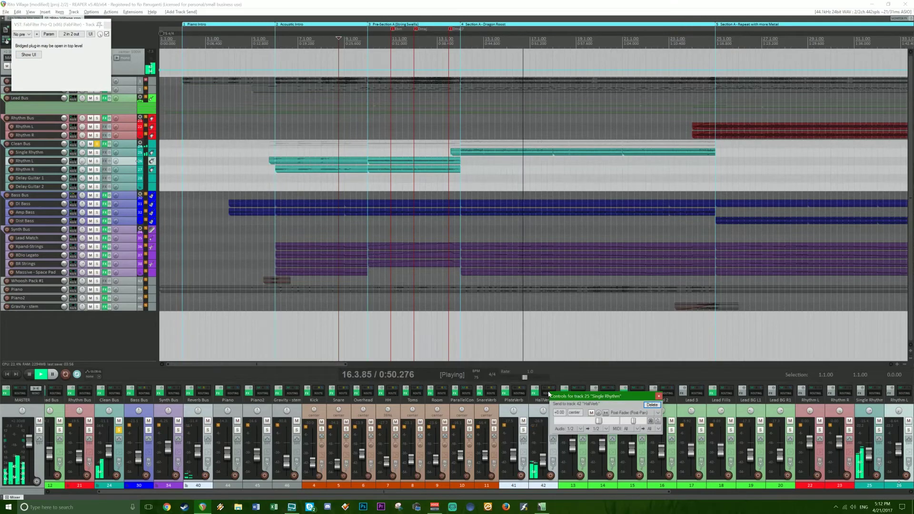
left_click(615, 422)
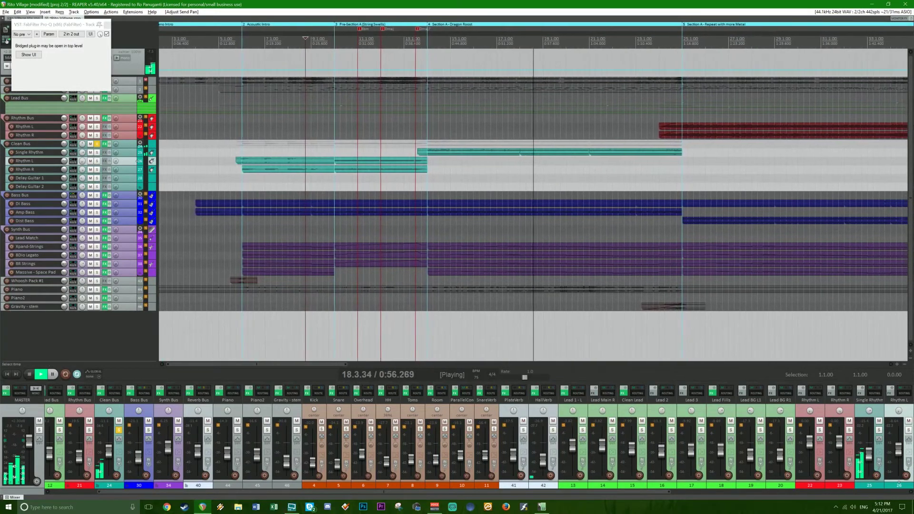
key("space")
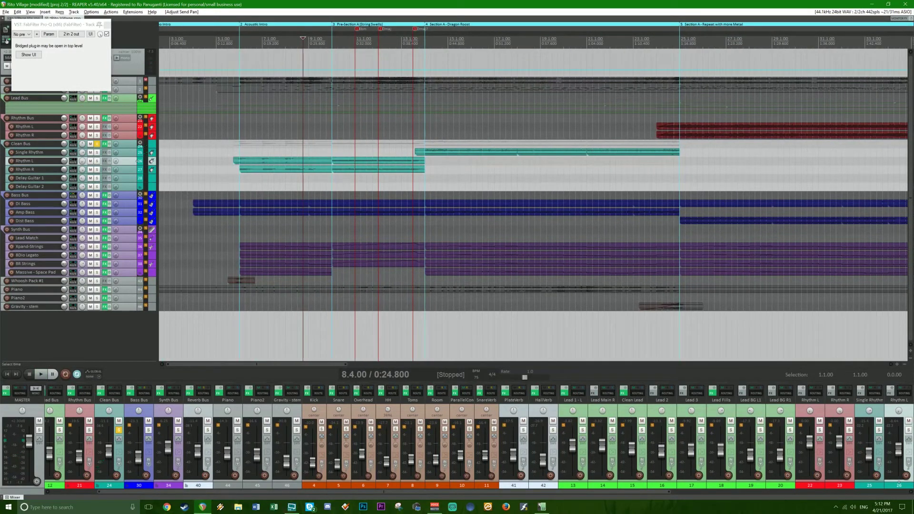
Unsolo the Clean Bus, play the full mix from bar 20.4, and stop playback.
left_click(581, 170)
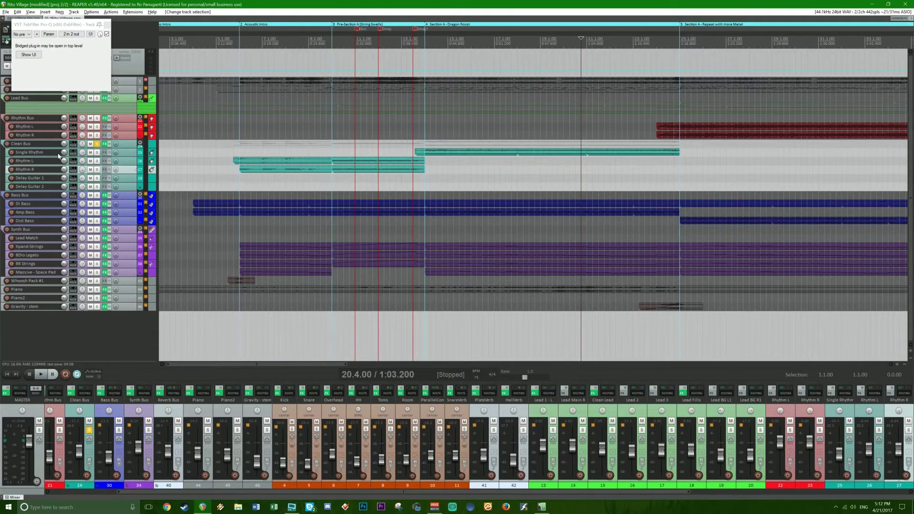
left_click(98, 145)
key("space")
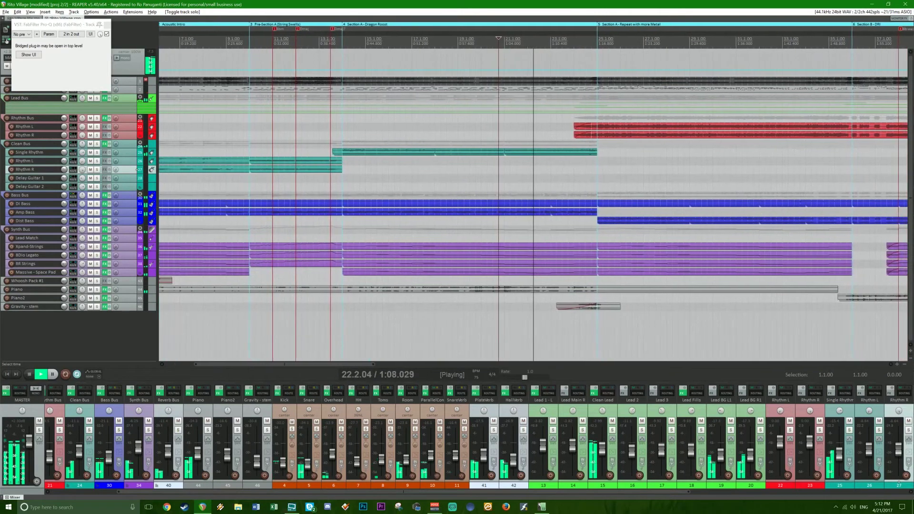
key("space")
Close the Clean Bus Pro-Q window and save the project.
key("ctrl+s")
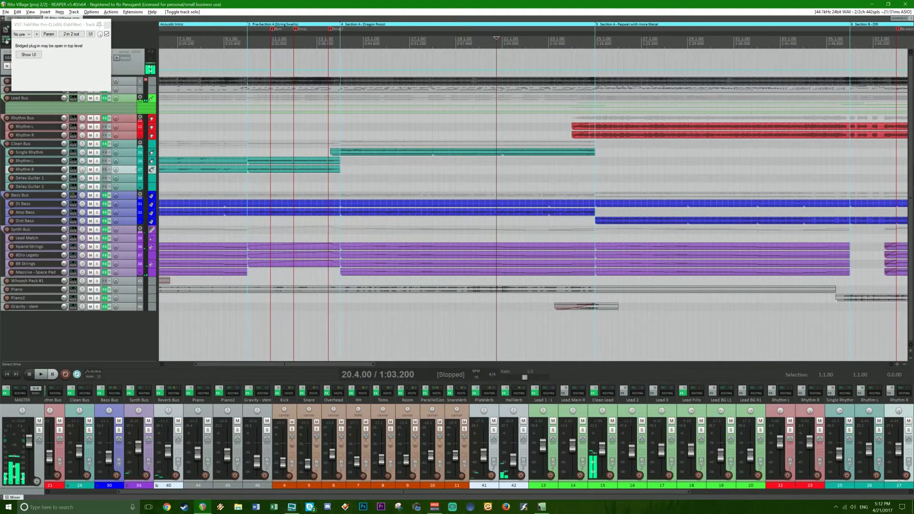
left_click(109, 25)
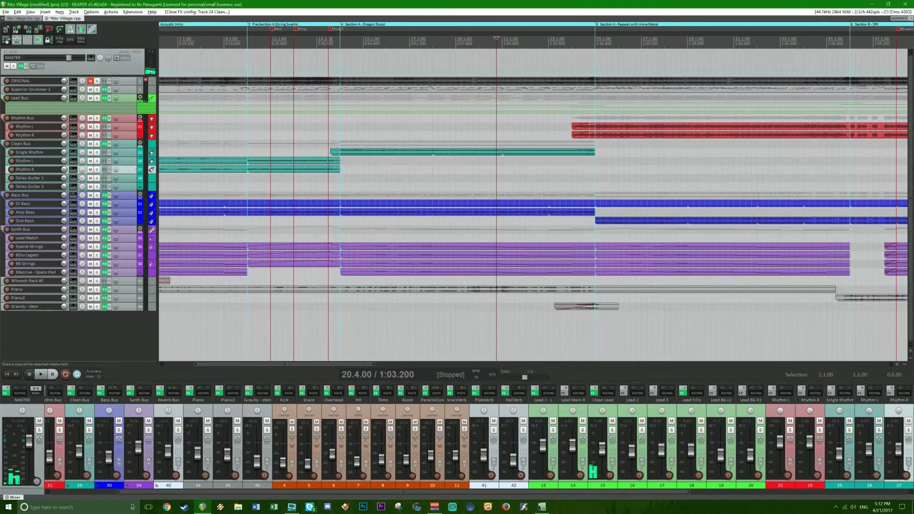
key("ctrl+s")
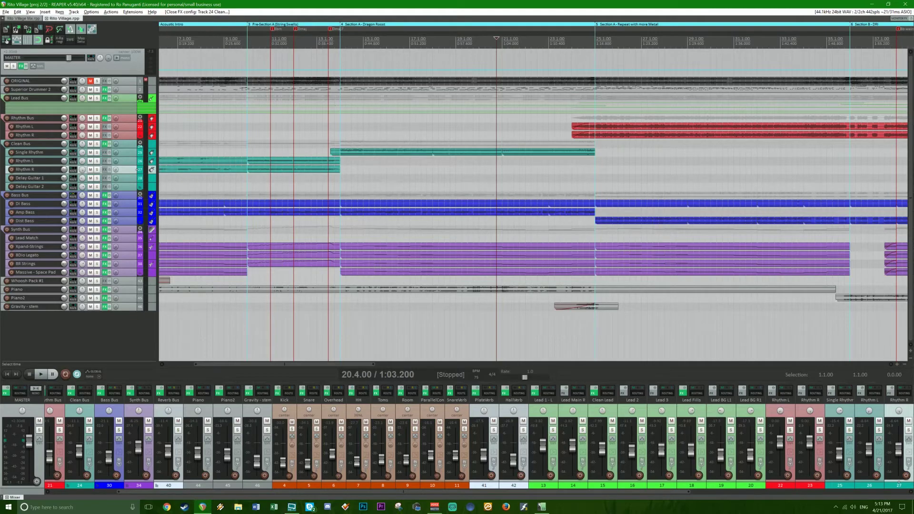
Play the full mix from bar 54, where the delay guitars enter, and stop playback.
scroll(494, 129, "down", 5)
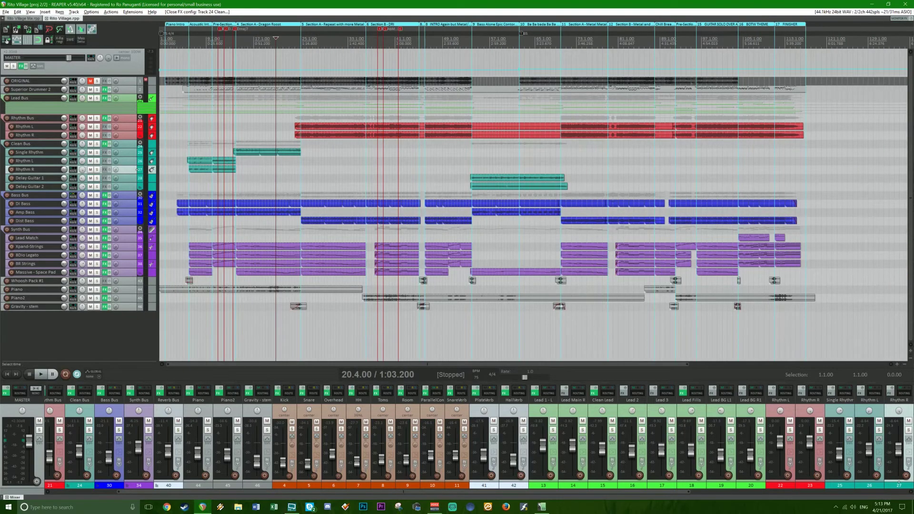
left_click(474, 161)
scroll(474, 161, "up", 5)
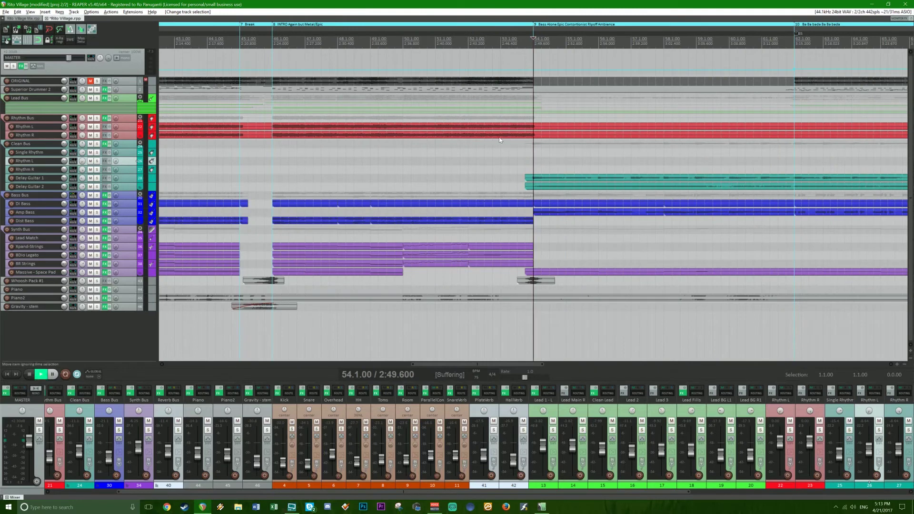
key("space")
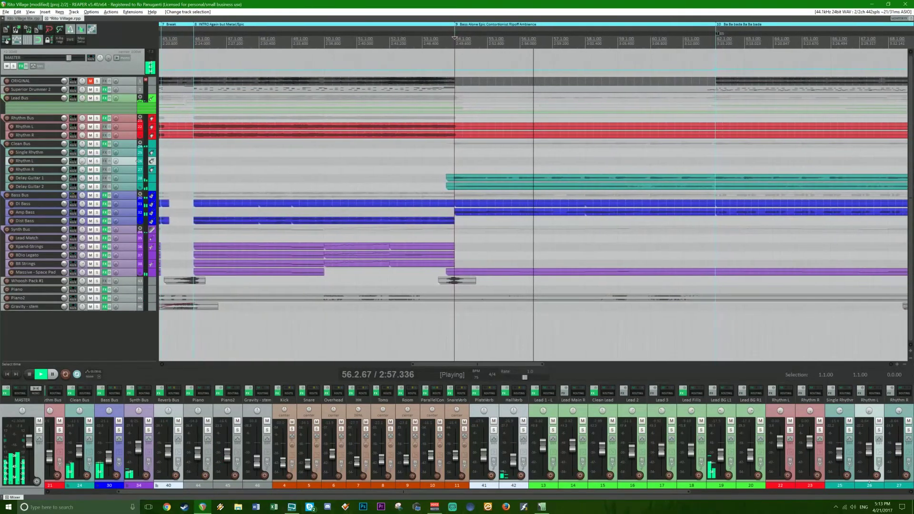
key("space")
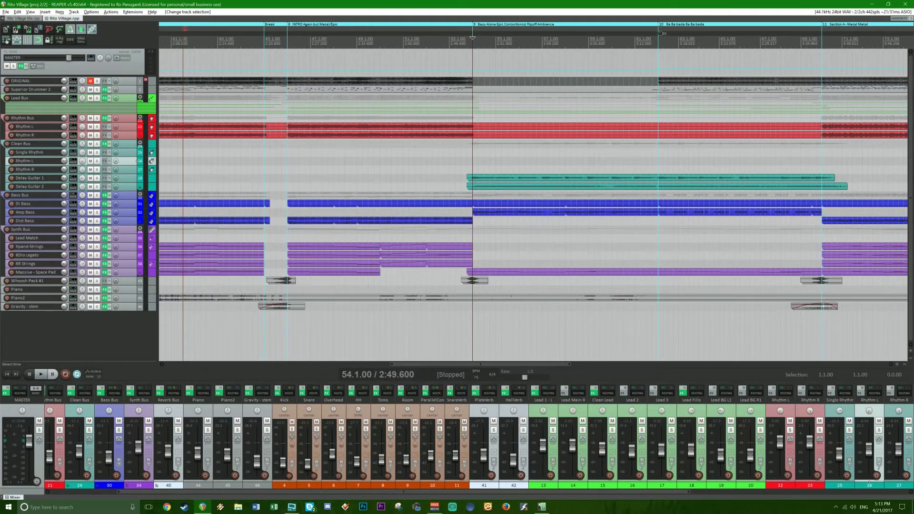
Solo the Clean Bus from bar 54, switch back to the full mix during playback, and stop.
left_click(96, 145)
key("space")
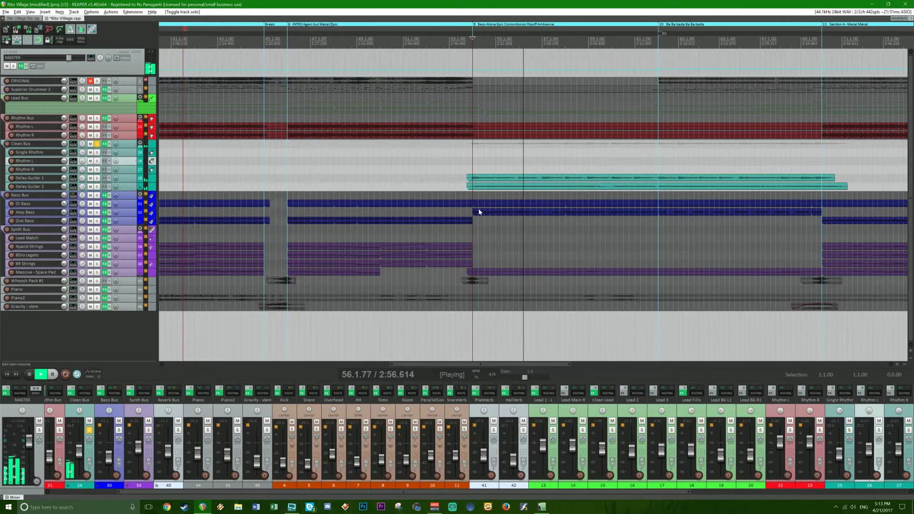
left_click(97, 144)
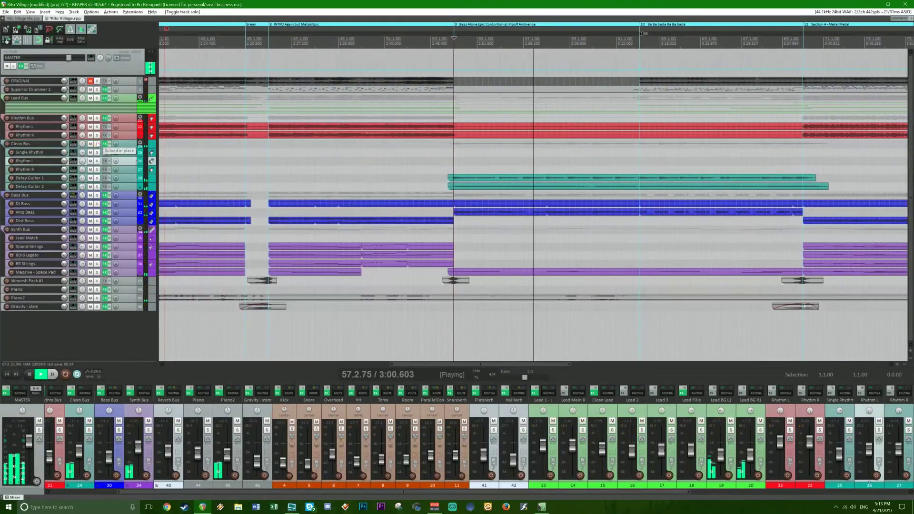
key("space")
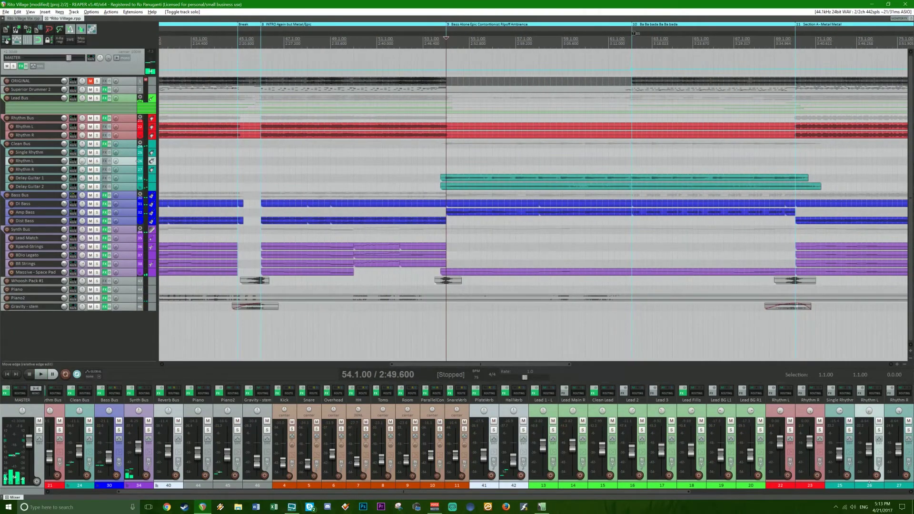
Return to the project start, solo the DI Bass track, and play it with its FabFilter Pro-Q displayed.
key("Home")
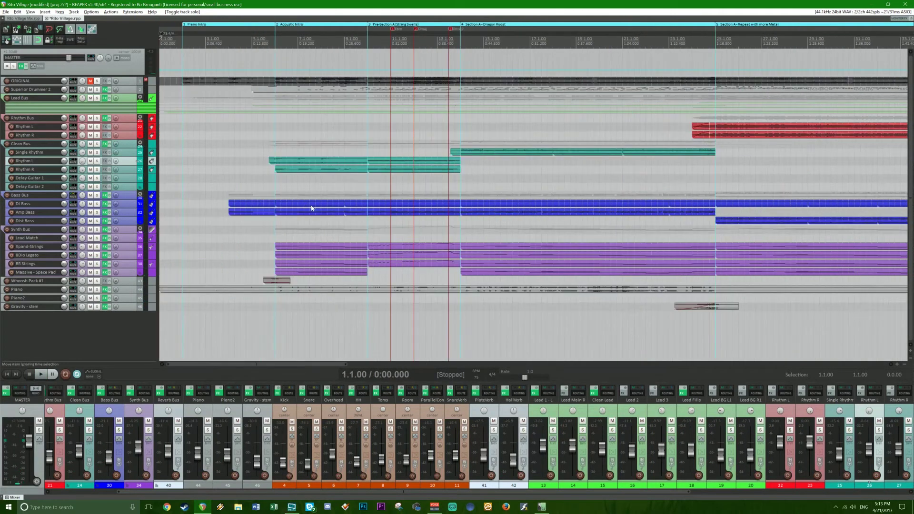
left_click(98, 195)
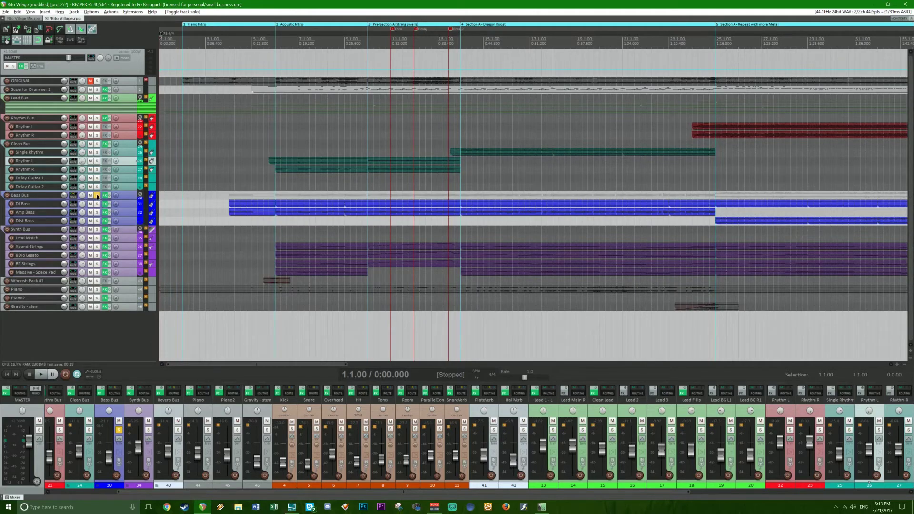
left_click(97, 196)
left_click(97, 204)
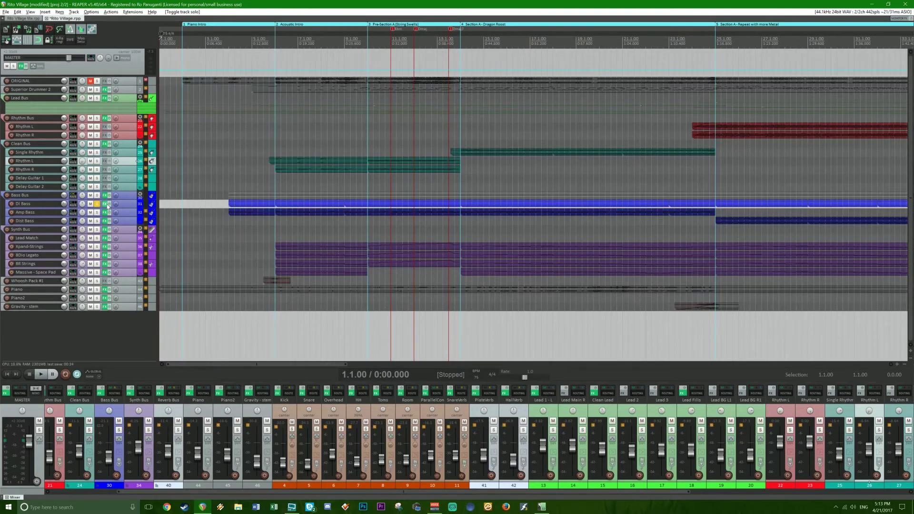
key("space")
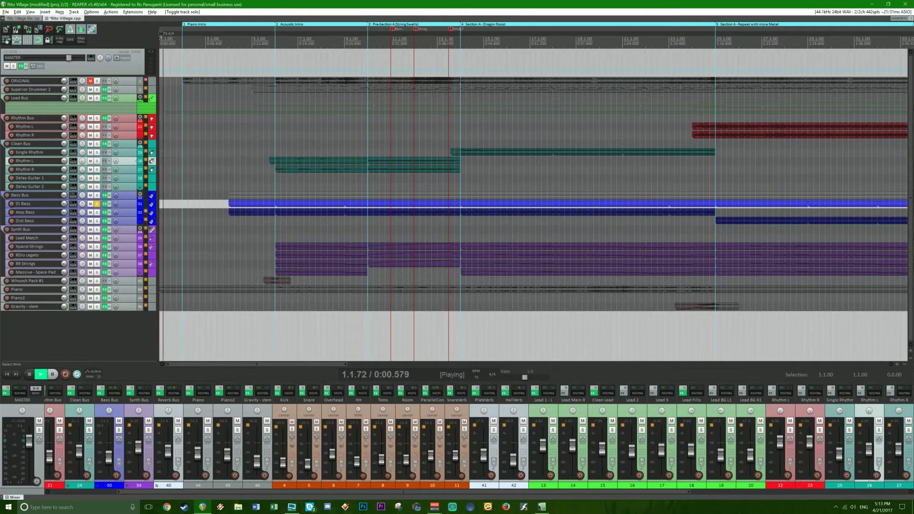
right_click(105, 204)
left_click(124, 230)
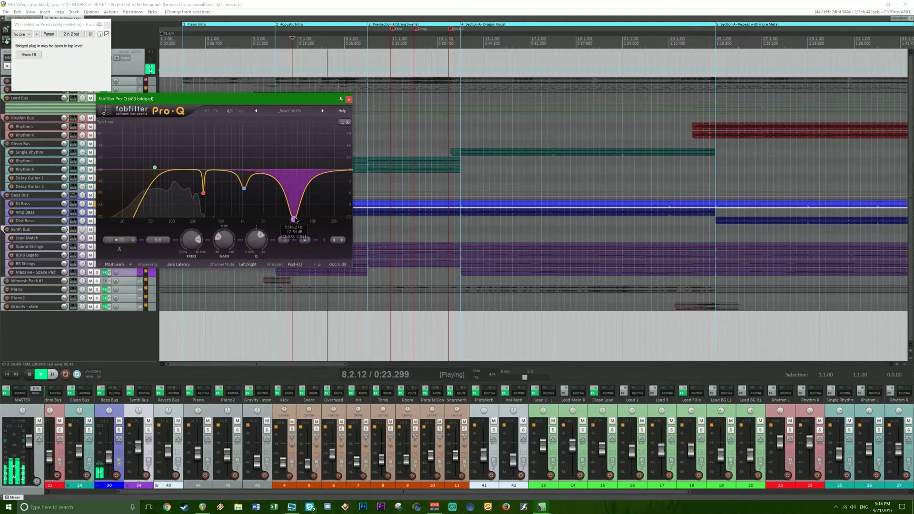
Reduce the DI Bass Pro-Q cut above 5 kHz to about -5 dB, shift it slightly higher, and close the EQ.
left_click_drag(295, 219, 296, 206)
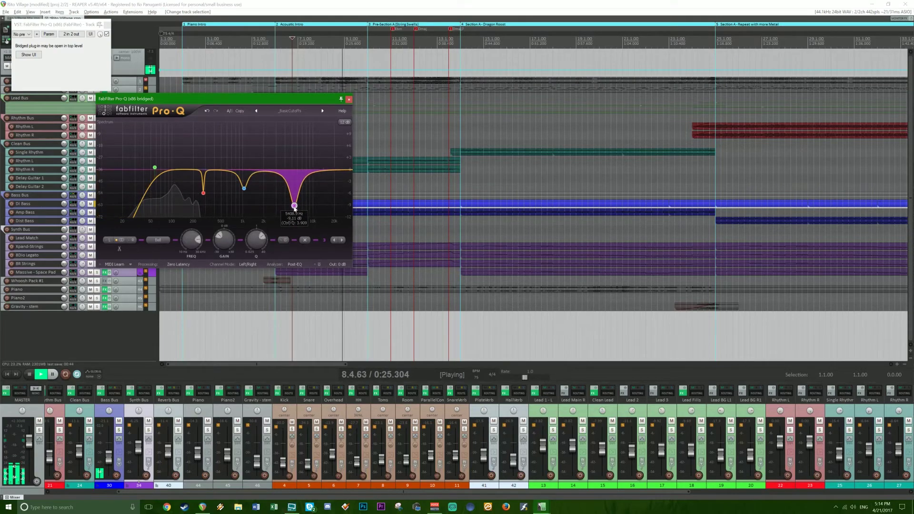
left_click(562, 224)
scroll(562, 224, "down", 3)
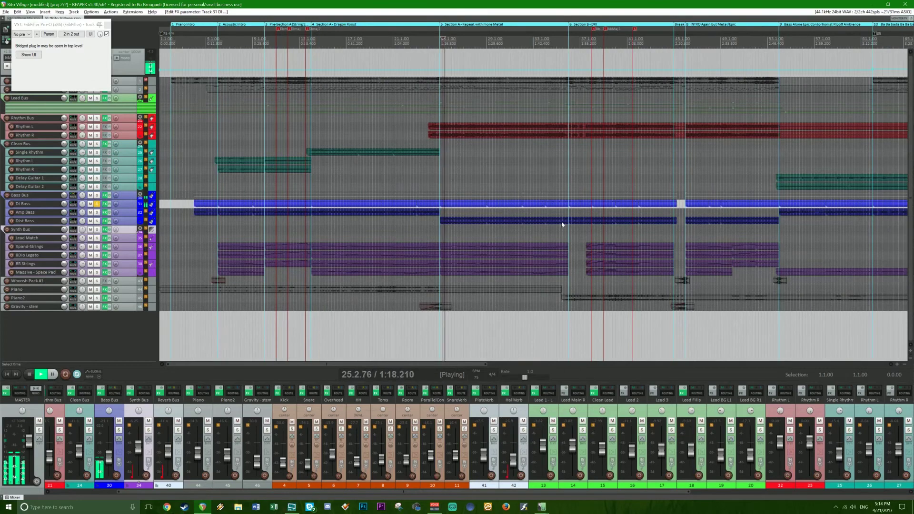
key("space")
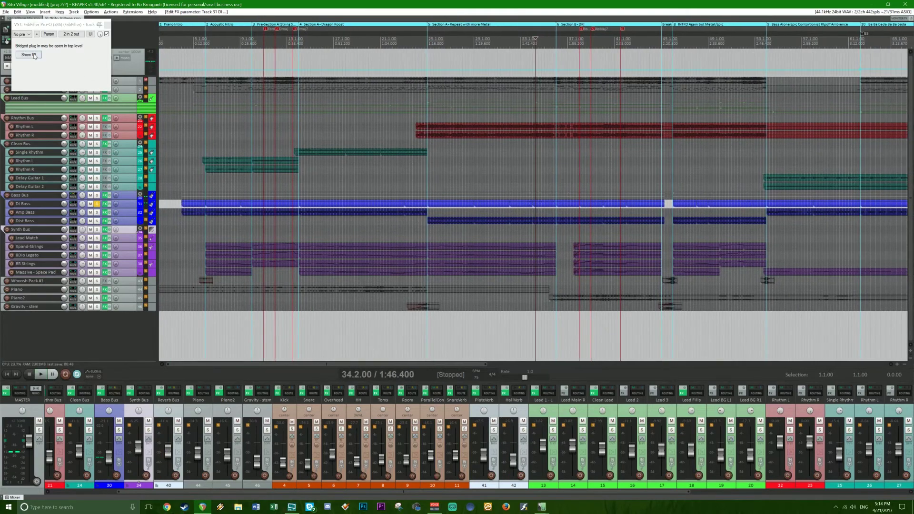
left_click(33, 55)
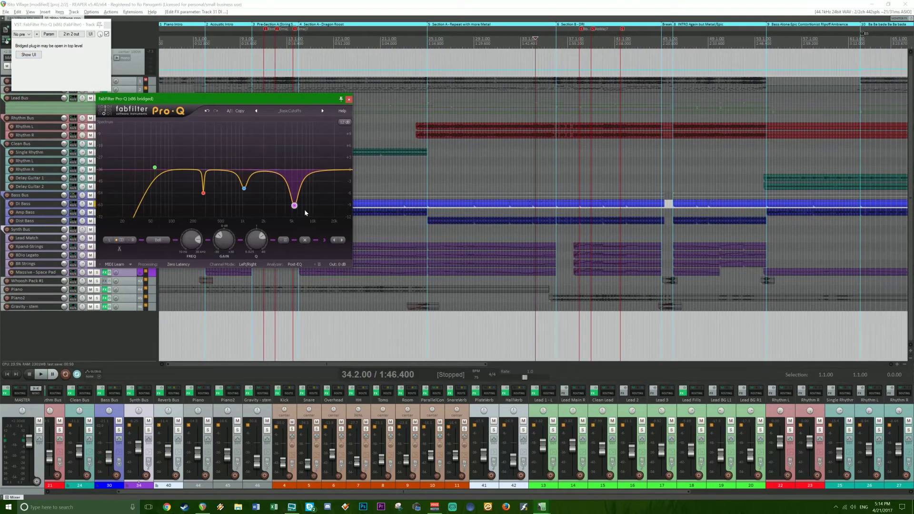
left_click_drag(298, 213, 299, 194)
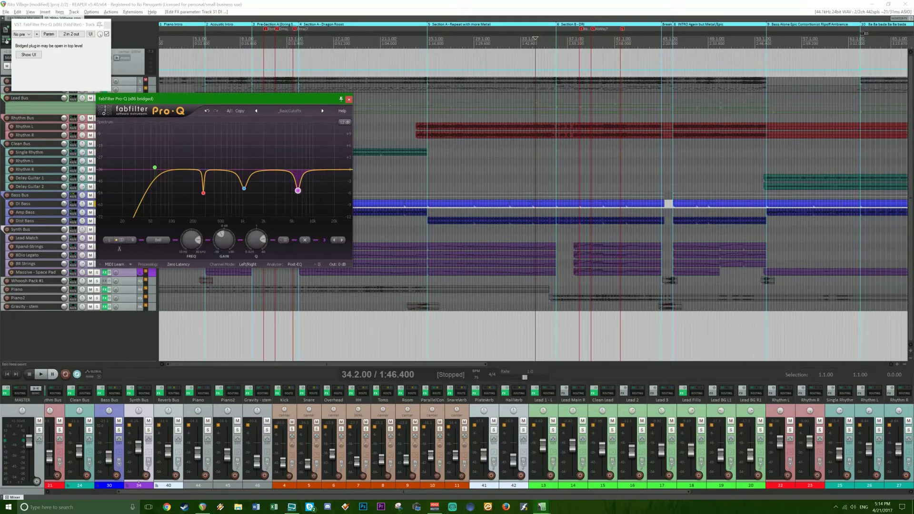
key("Escape")
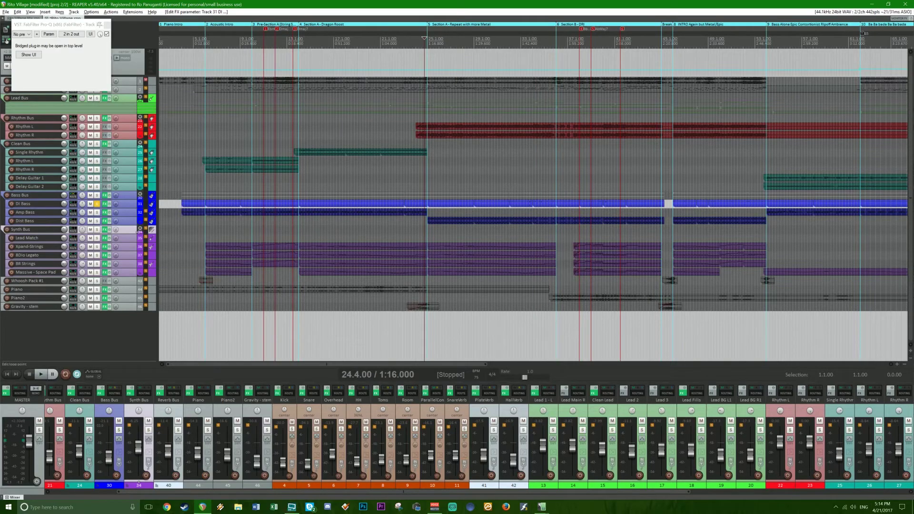
Play the soloed DI Bass from bar 54.2 with its Pro-Q spectrum displayed, and close the EQ display.
key("space")
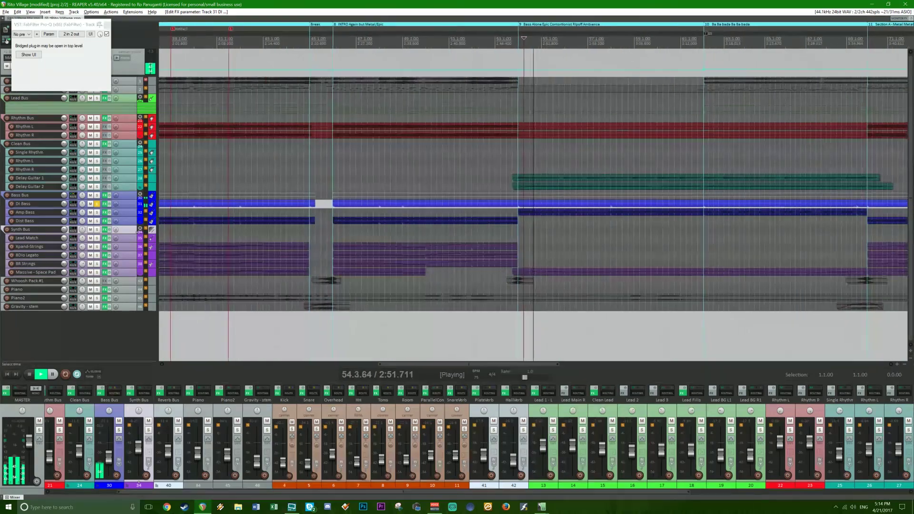
left_click(29, 55)
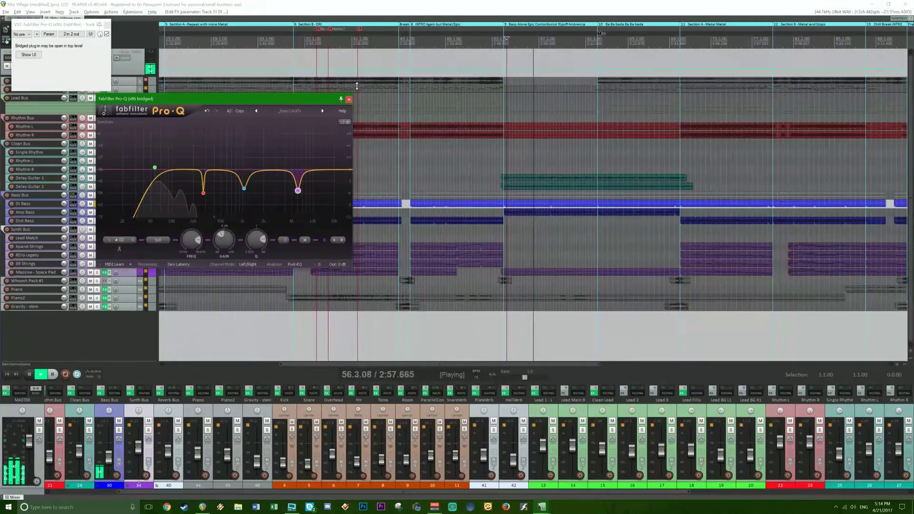
left_click(349, 99)
Solo Amp Bass instead of DI Bass, play it from bar 4, and open its FabFilter Pro-Q.
scroll(398, 128, "down", 6)
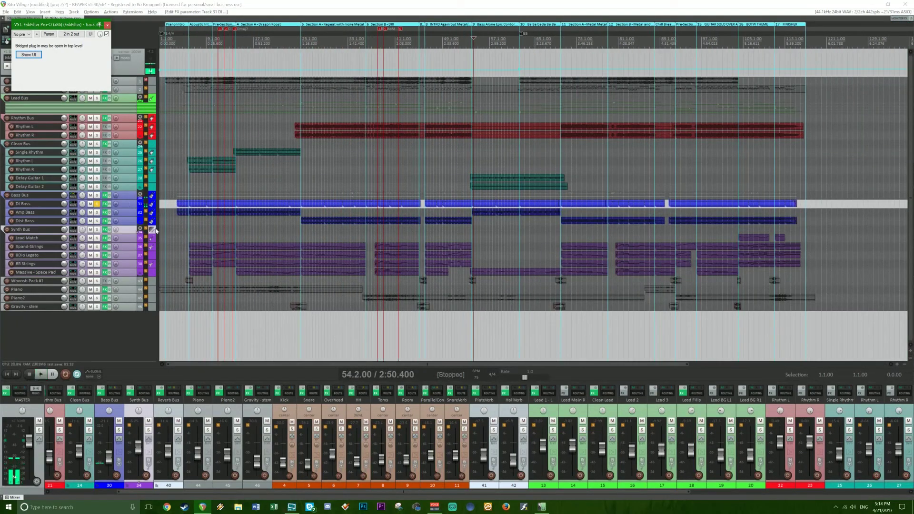
left_click(104, 210)
scroll(104, 209, "up", 6)
left_click(98, 204)
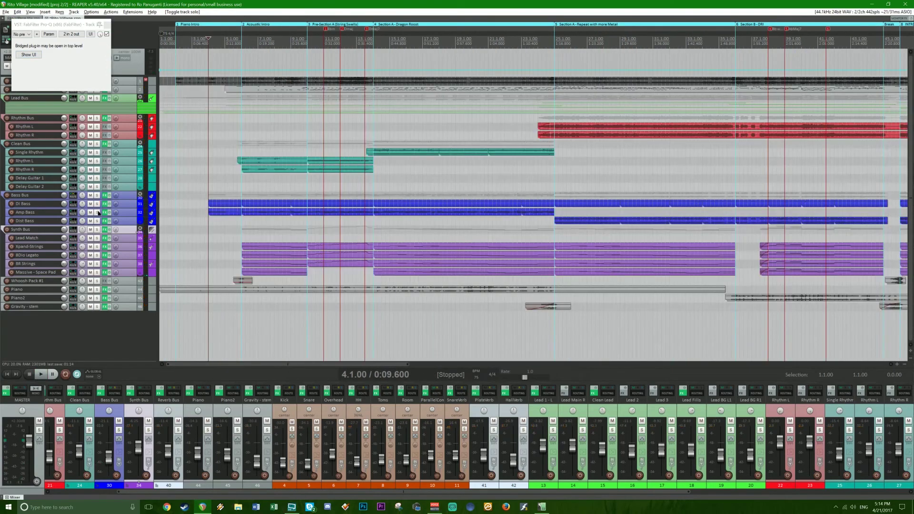
left_click(97, 212)
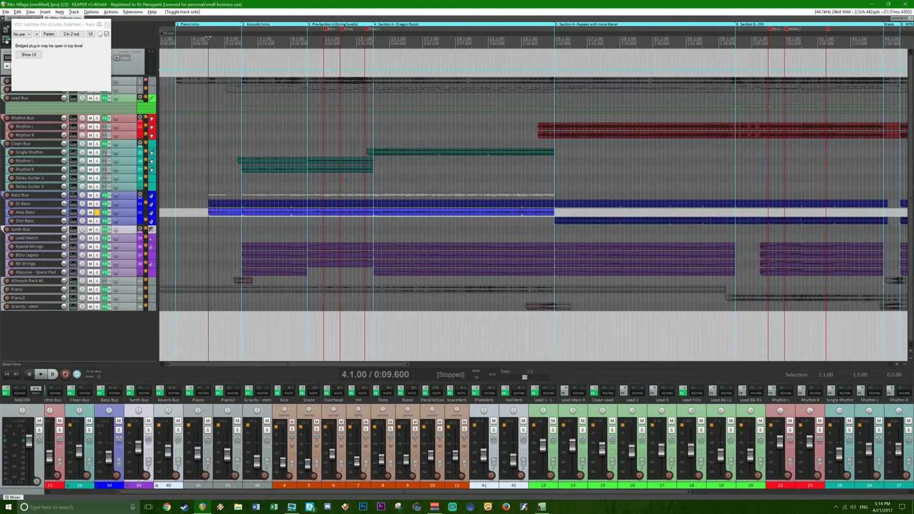
key("space")
left_click_drag(104, 221, 141, 238)
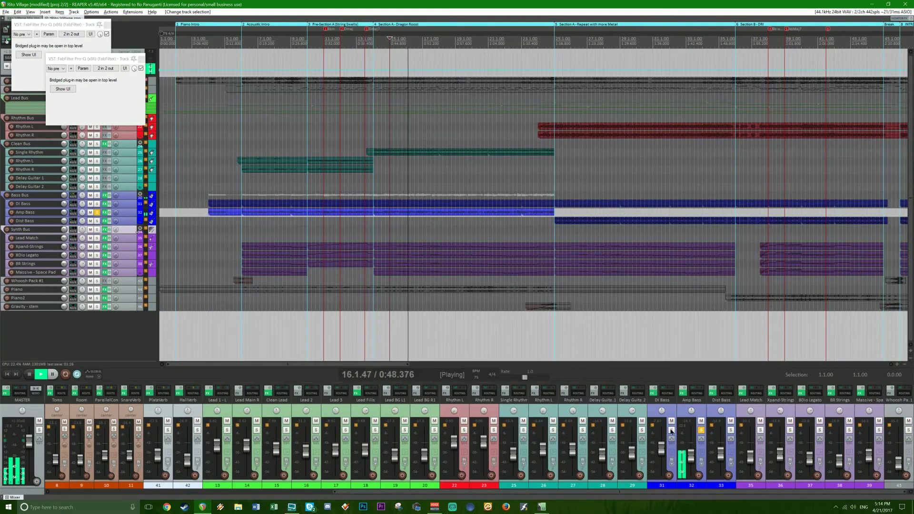
With DI Bass also soloed, lower the Amp Bass Pro-C threshold to about -17.5 dB and replay from around bar 12.
left_click(671, 430)
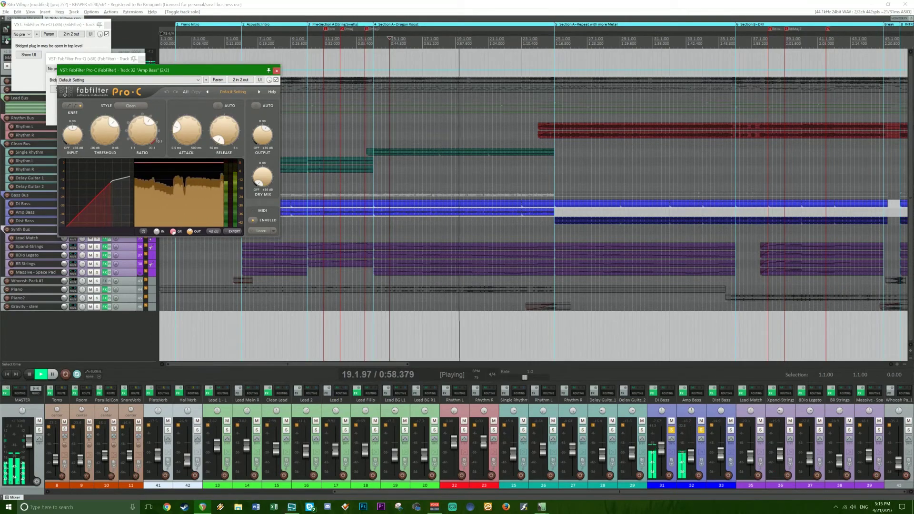
scroll(457, 443, "left", 3)
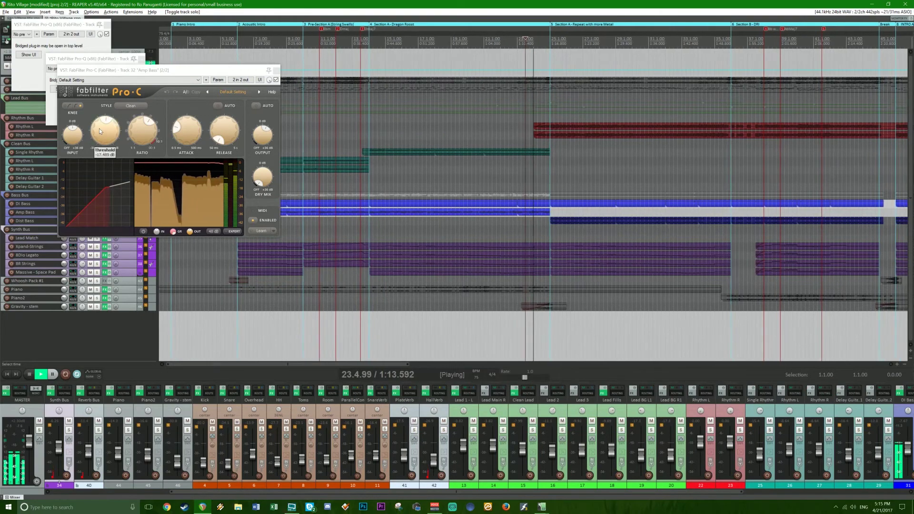
left_click_drag(99, 128, 104, 136)
left_click(331, 41)
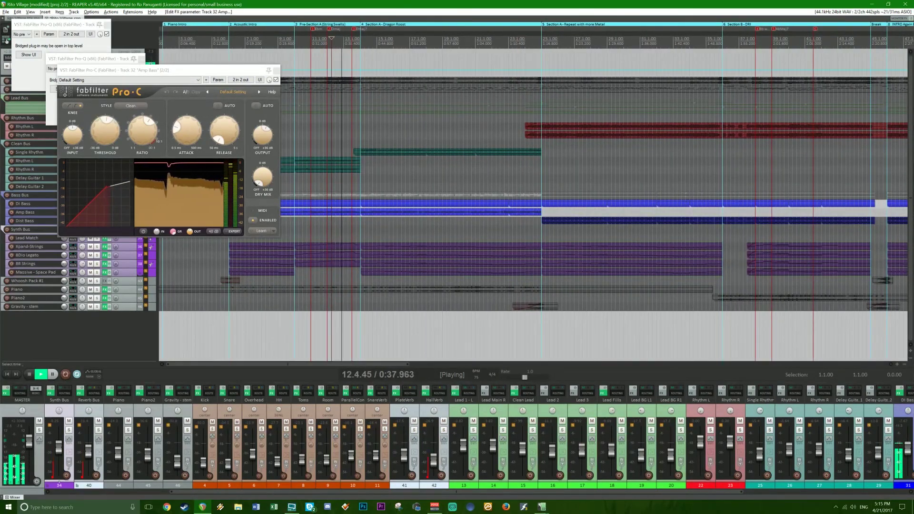
Close the Amp Bass Pro-C and unsolo the Amp Bass and DI Bass tracks.
left_click(277, 70)
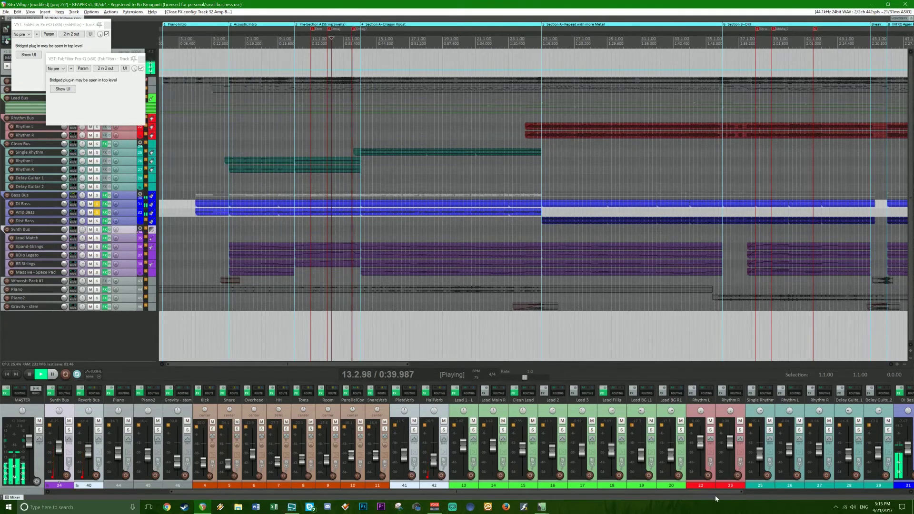
scroll(807, 492, "right", 1)
scroll(807, 493, "right", 5)
left_click(767, 430)
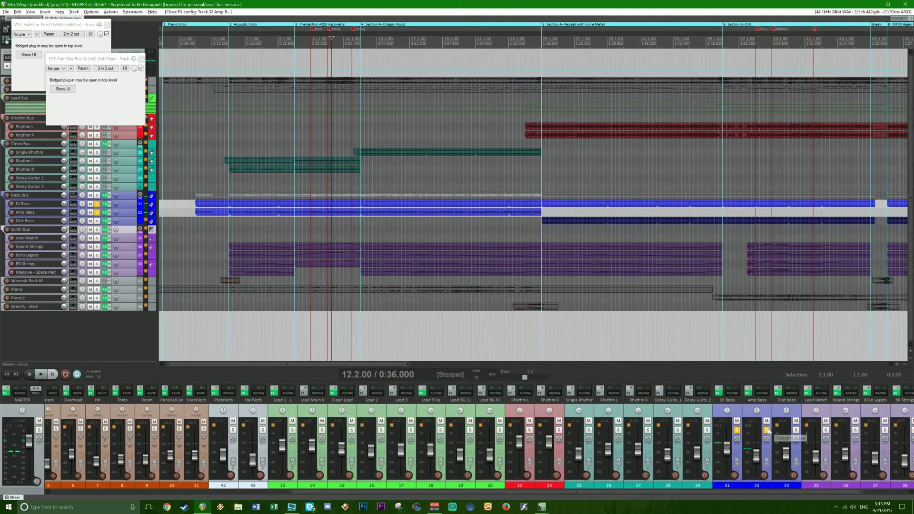
left_click(737, 430)
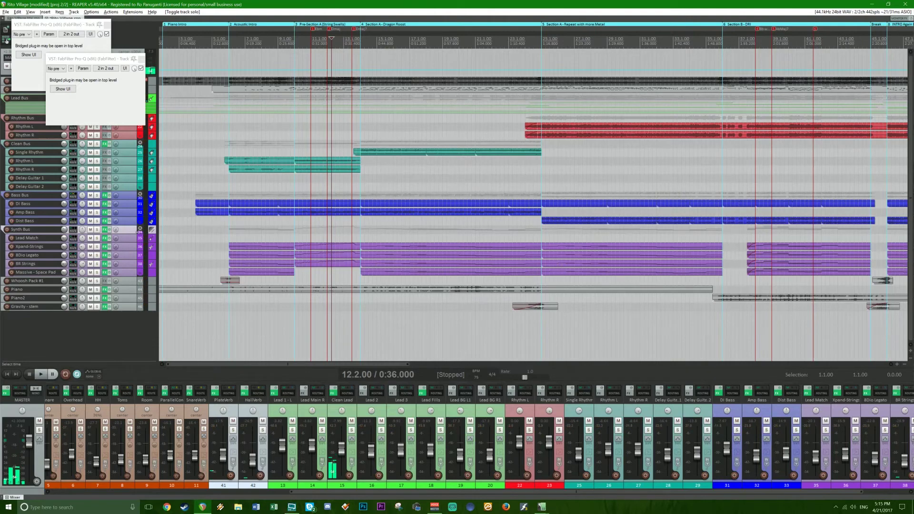
Solo Dist Bass, play it from bar 24.4, and open its FabFilter Pro-Q to examine the EQ curve.
scroll(783, 495, "down", 3)
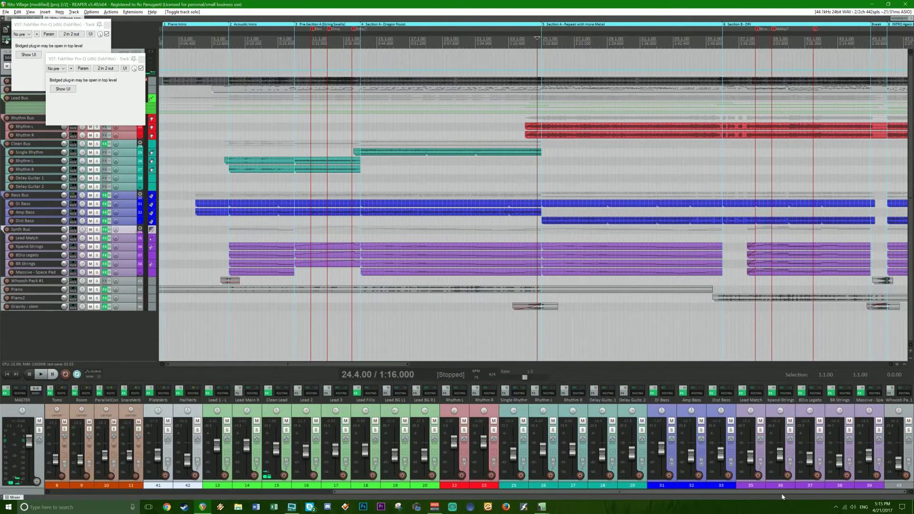
left_click(731, 430)
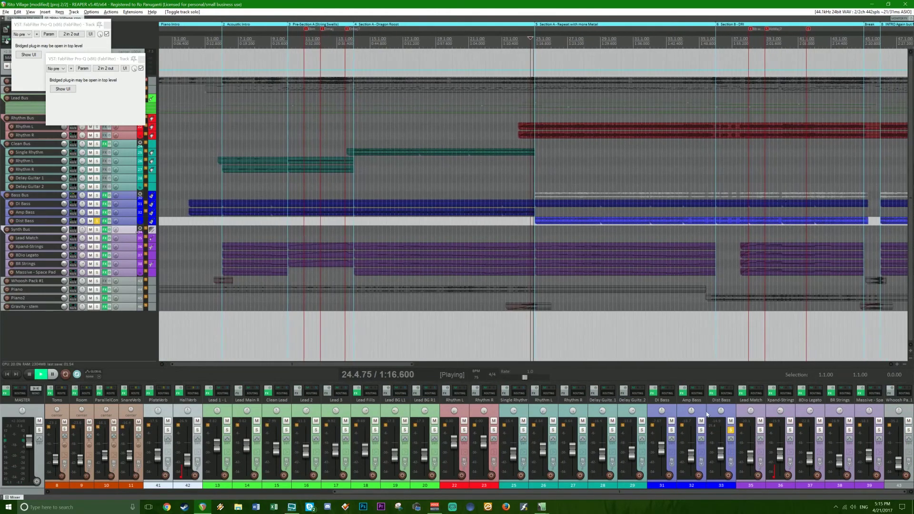
right_click(712, 392)
left_click(736, 420)
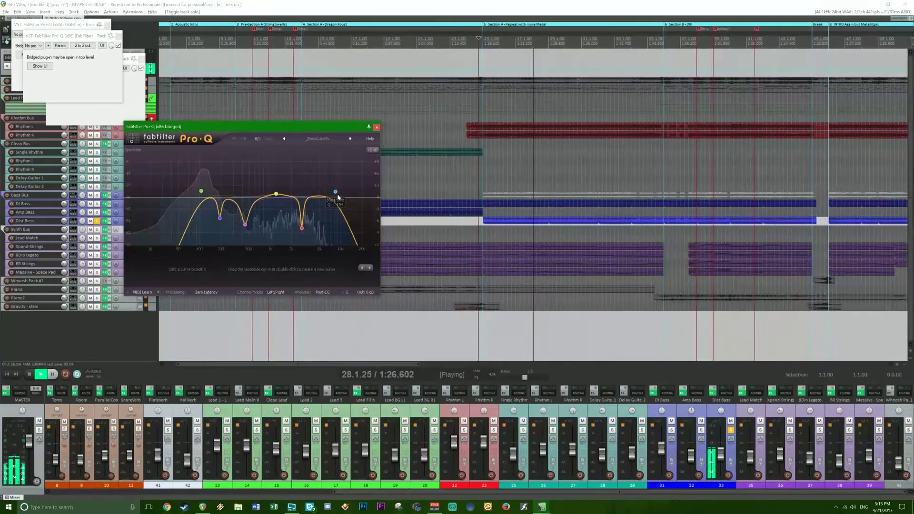
Solo the Bass Bus instead of Dist Bass and raise the Dist Bass fader slightly during playback.
left_click(731, 431)
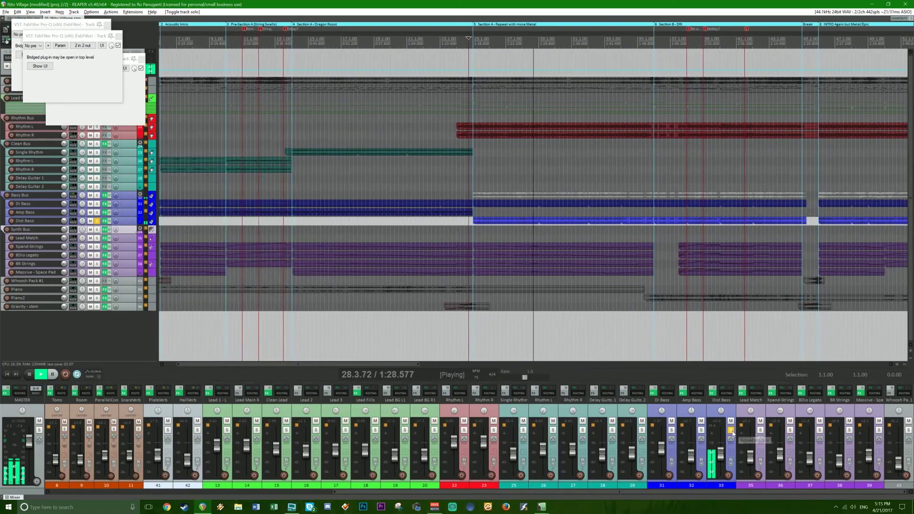
left_click(56, 493)
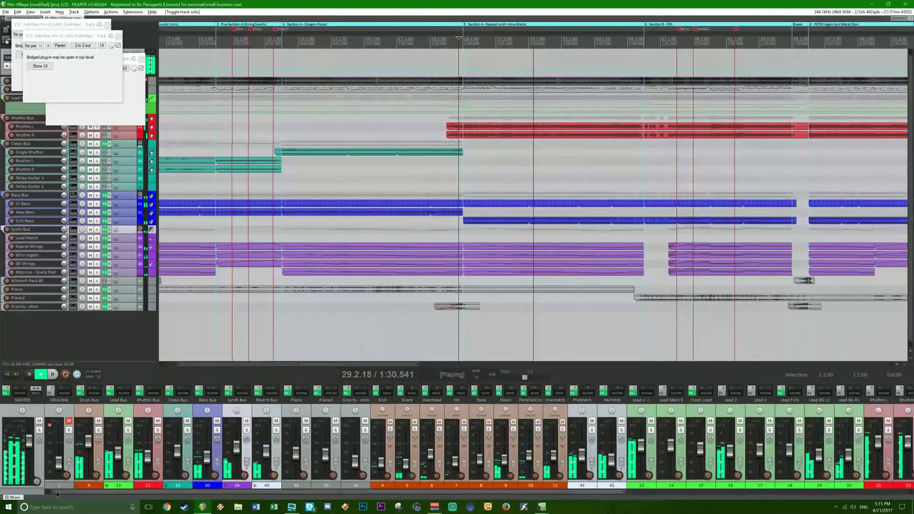
left_click(213, 430)
scroll(206, 462, "up", 3)
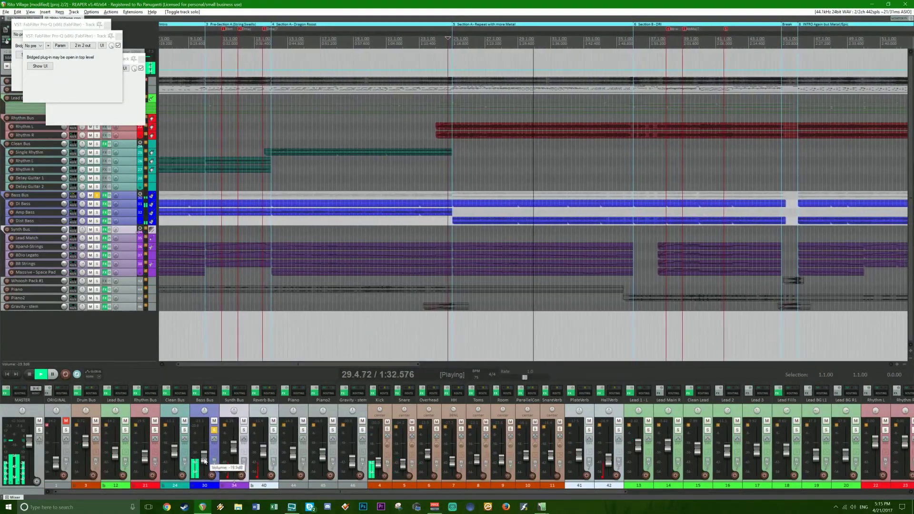
left_click_drag(298, 492, 517, 492)
left_click_drag(722, 456, 722, 450)
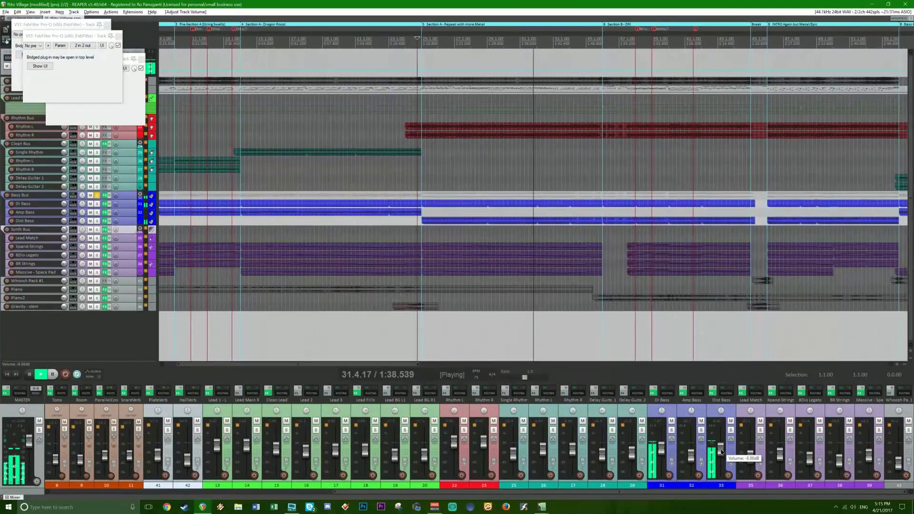
Open the Bass Bus FabFilter Pro-Q and move its window over the middle of the arrangement.
left_click(65, 492)
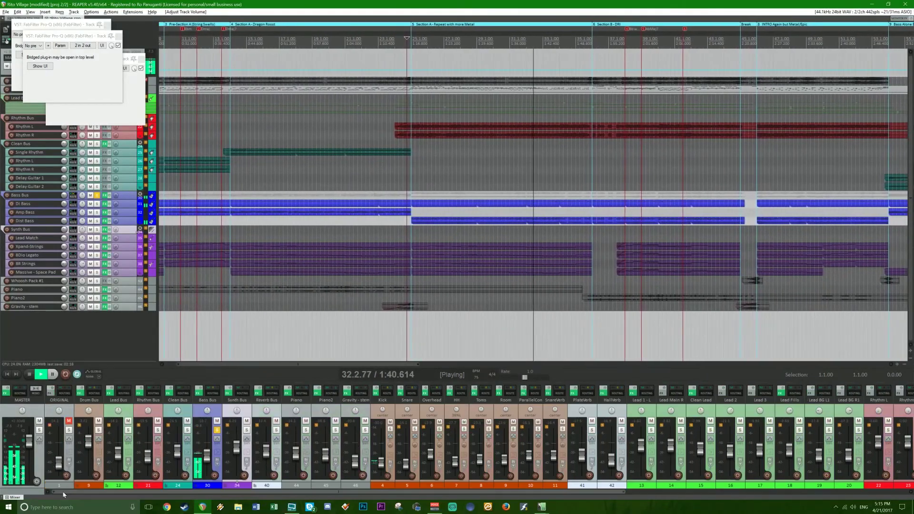
right_click(198, 392)
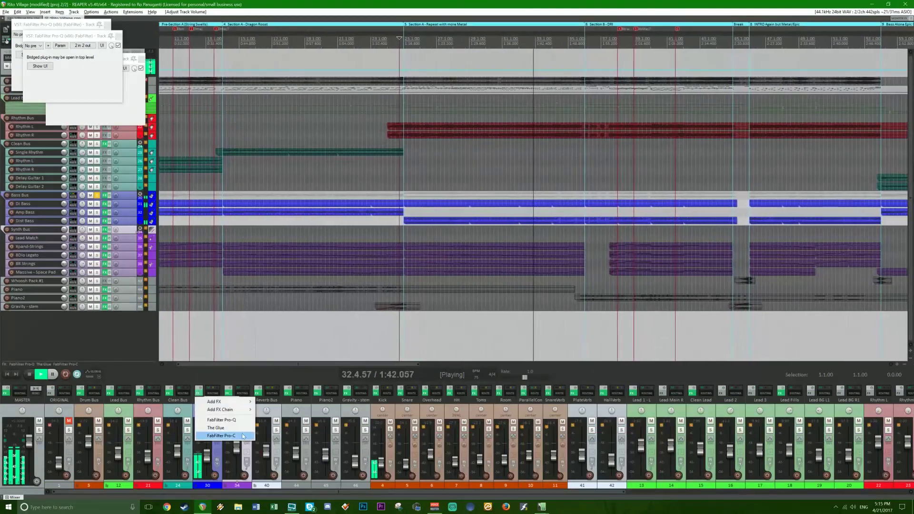
left_click(222, 420)
left_click_drag(158, 18, 591, 179)
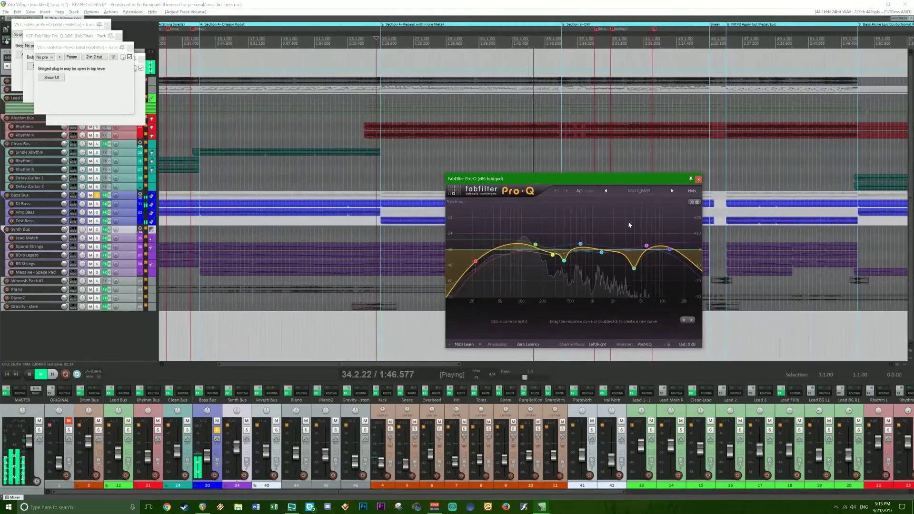
Bypass and re-enable the Bass Bus Pro-Q dip near 4 kHz to compare the sound, and move the EQ window aside.
right_click(635, 269)
left_click(642, 275)
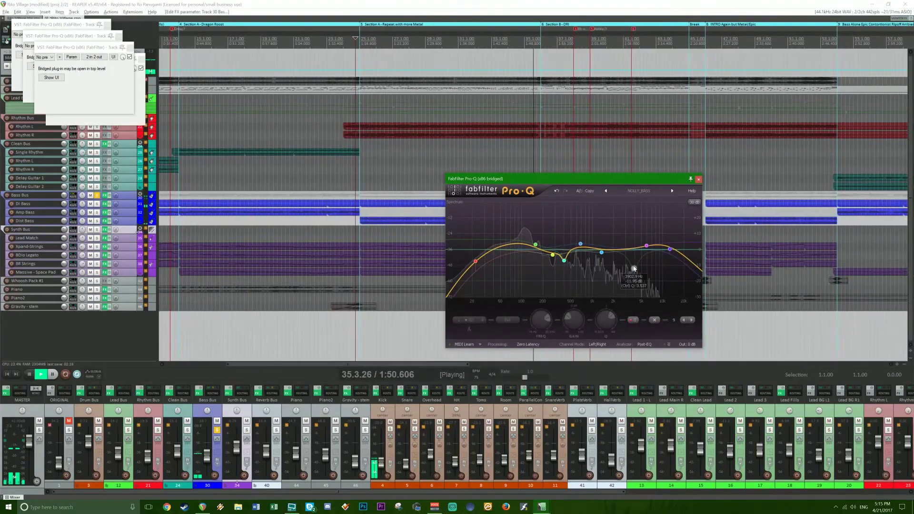
right_click(635, 269)
left_click(658, 274)
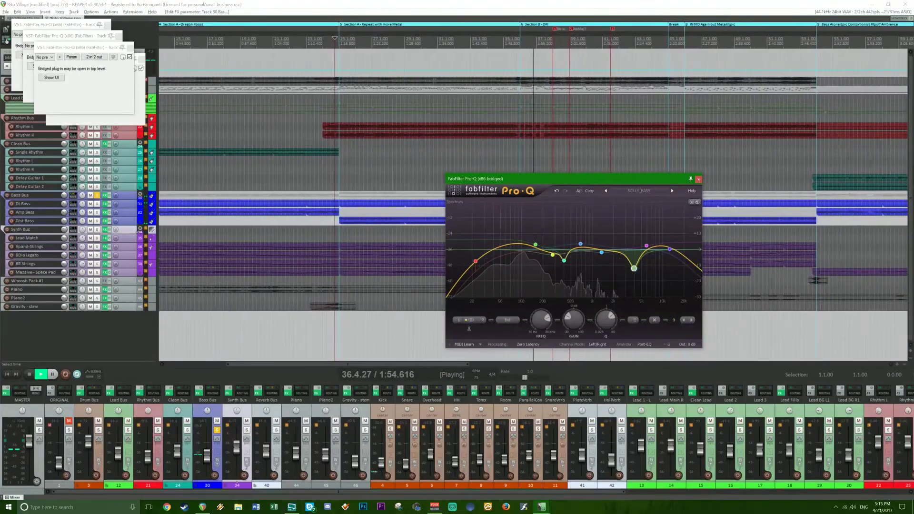
scroll(524, 143, "up", 5)
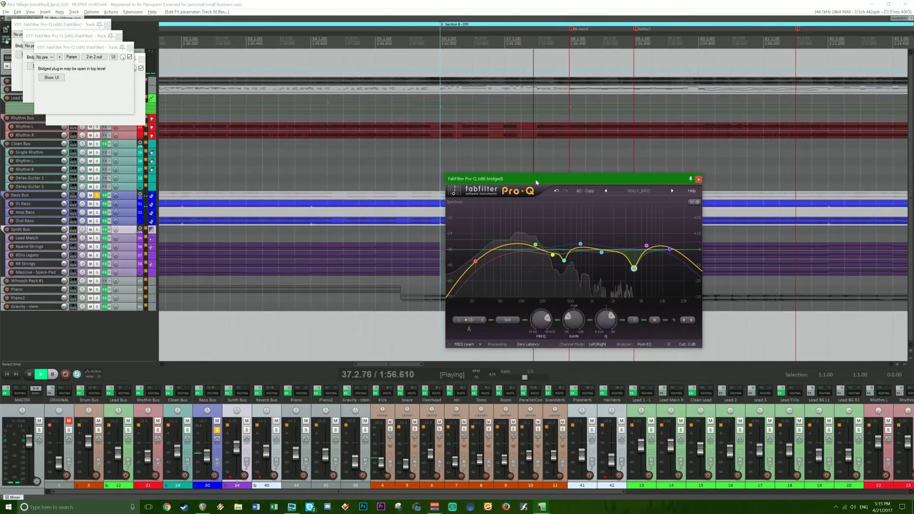
left_click_drag(536, 180, 631, 205)
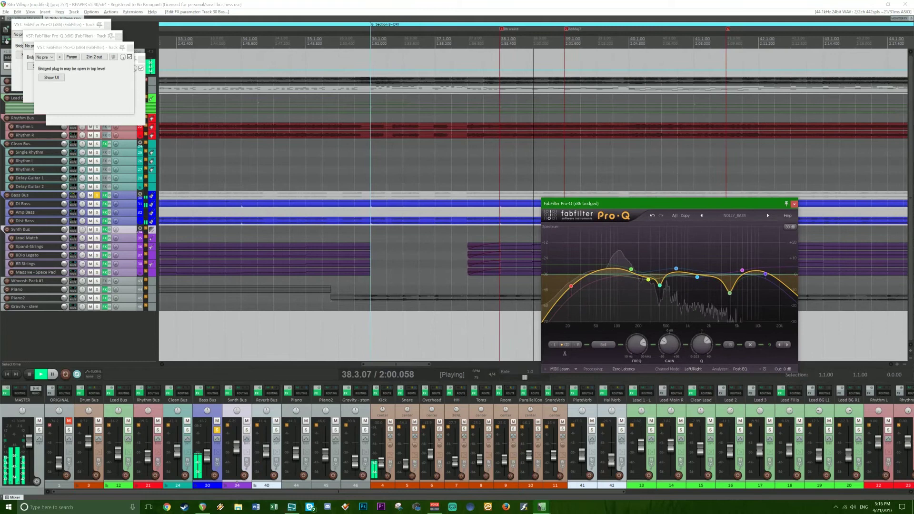
Stop playback, close all the open Pro-Q windows, and save the project.
left_click(794, 204)
key("space")
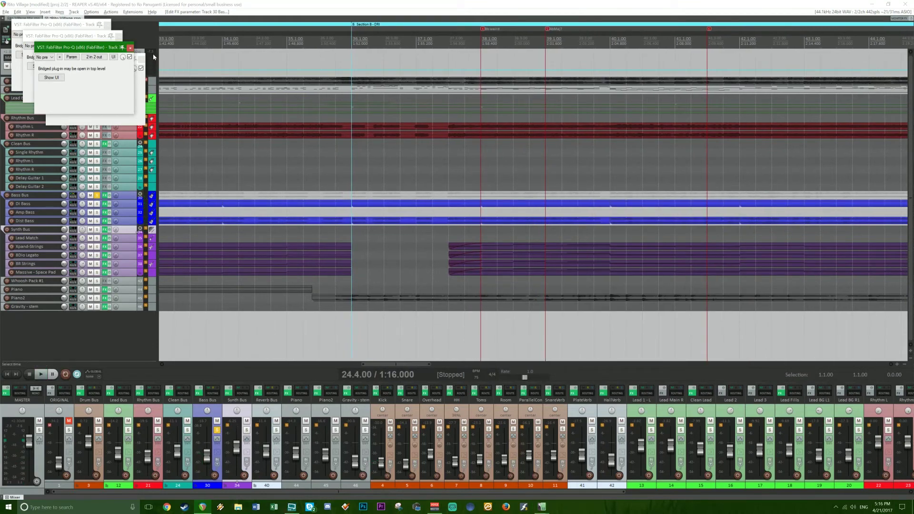
left_click(131, 48)
left_click(119, 36)
left_click(107, 25)
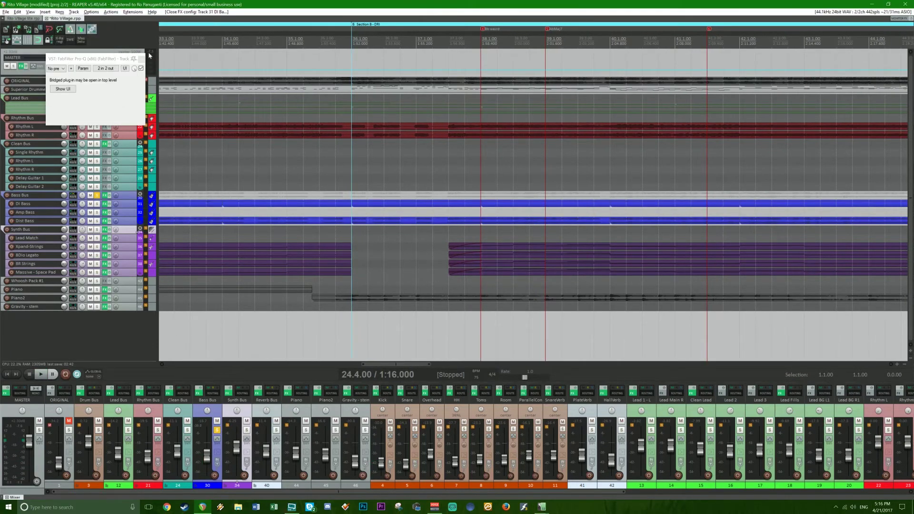
left_click(141, 57)
key("ctrl+s")
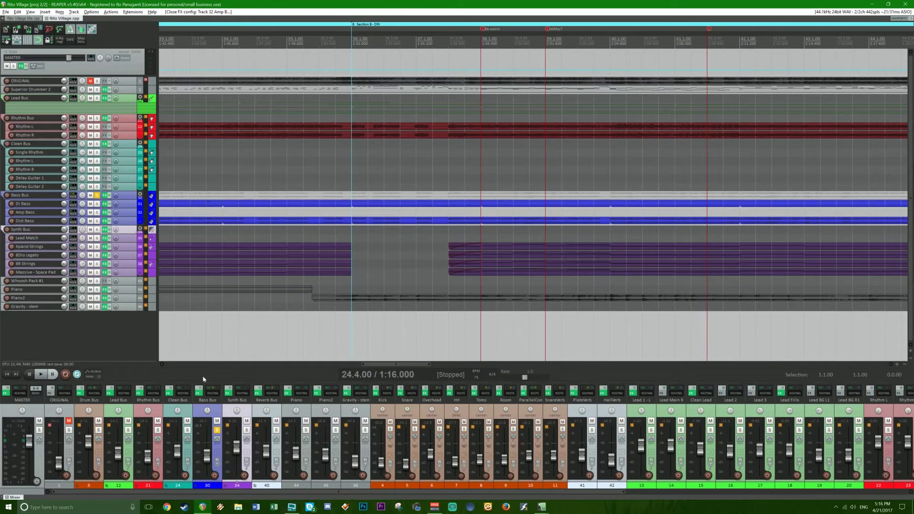
Open The Glue on the Bass Bus, play from early in Section B, and check its threshold and range settings.
right_click(201, 396)
left_click(239, 428)
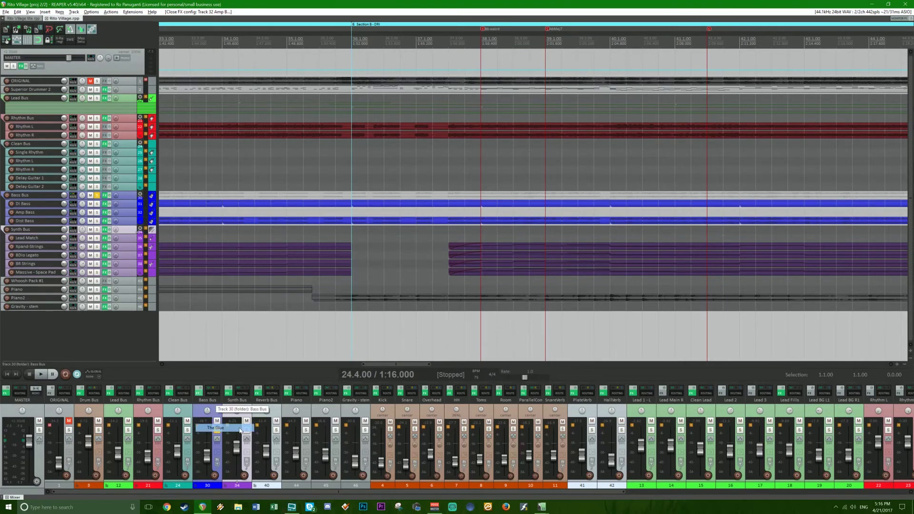
left_click(384, 232)
key("space")
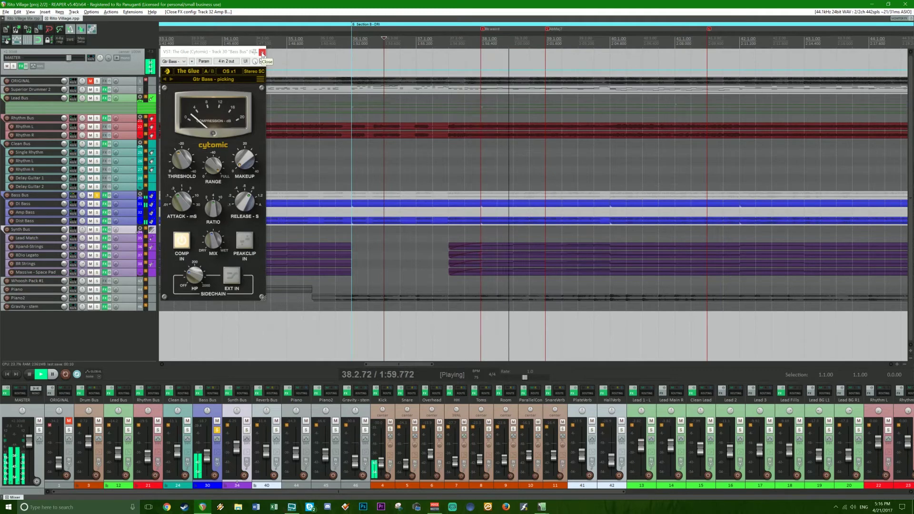
left_click(183, 165)
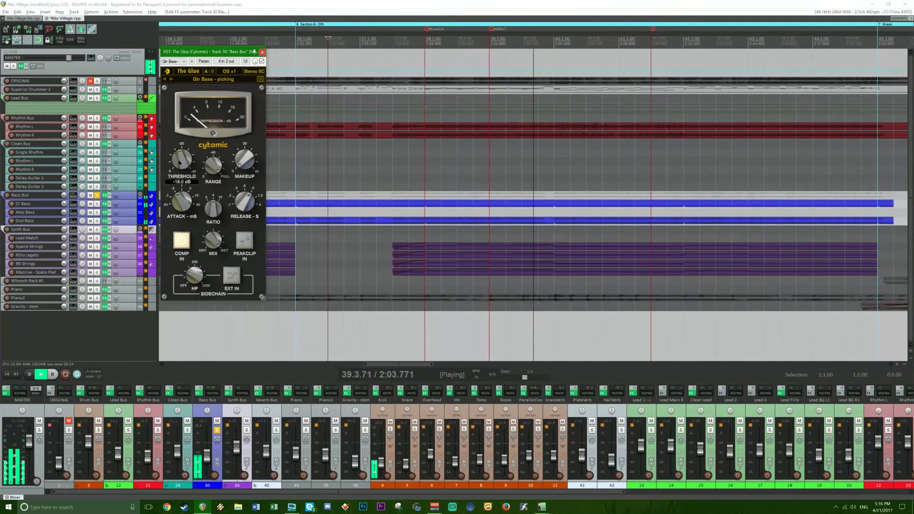
mouse_move(219, 170)
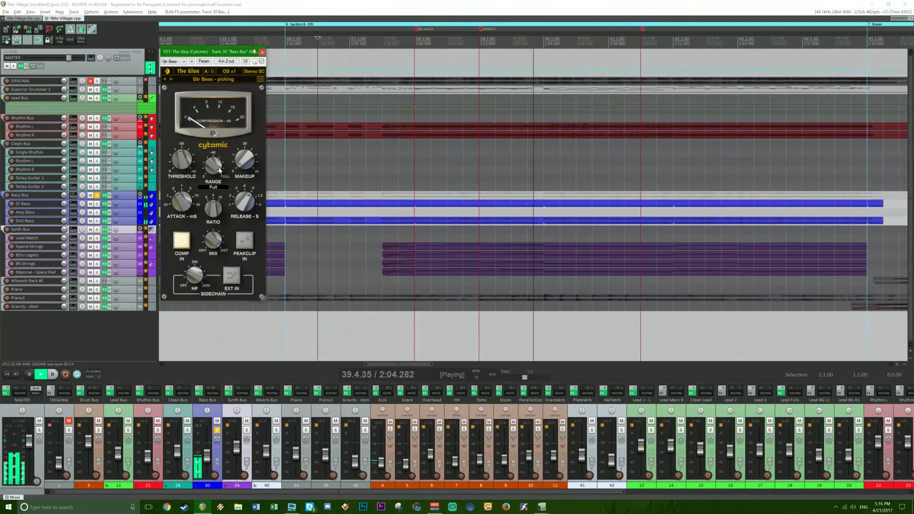
Unsolo the Bass Bus, nudge its volume within the full mix, and close The Glue.
left_click(217, 430)
mouse_move(208, 458)
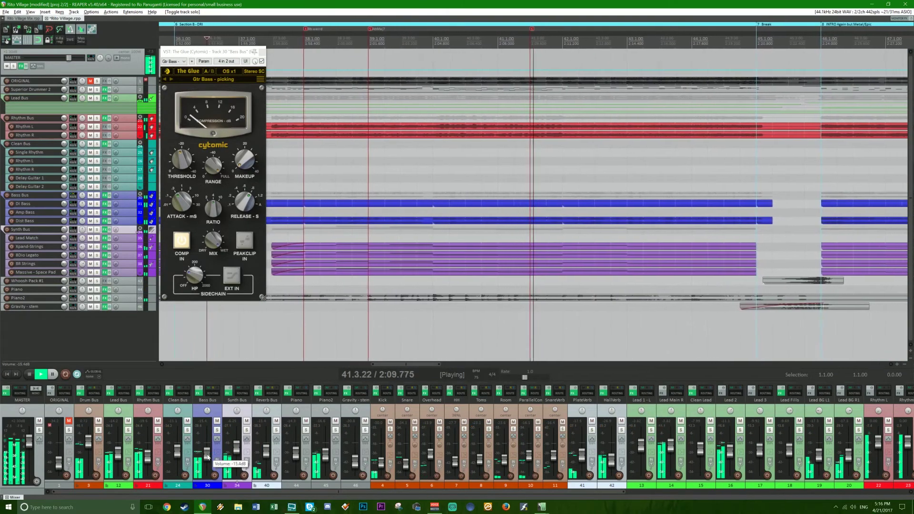
left_click_drag(208, 459, 236, 432)
left_click(262, 52)
Play the full mix from bar 44.3 through the Break, stop playback, and save the project.
scroll(428, 244, "down", 2)
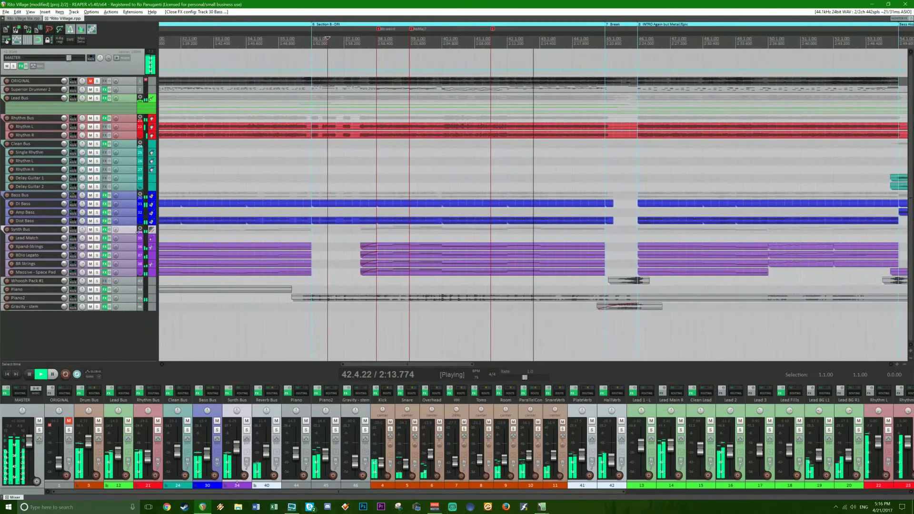
scroll(533, 205, "up", 2)
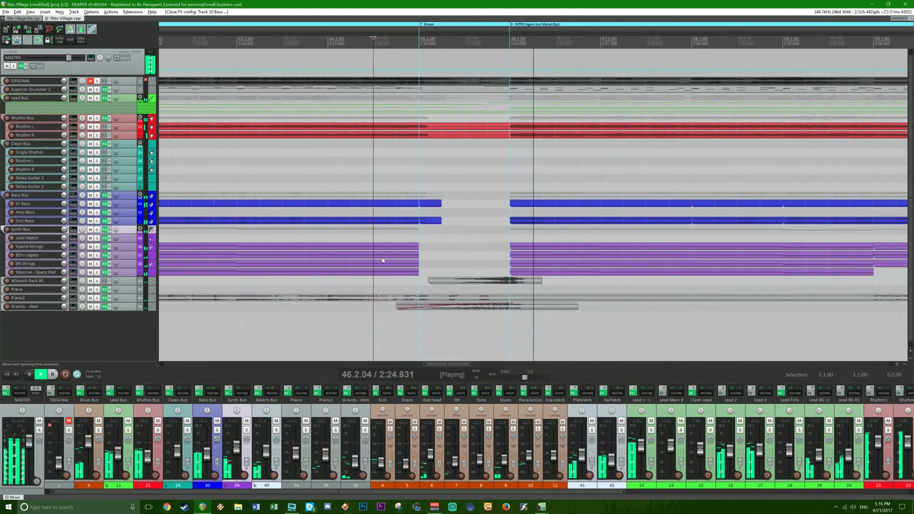
scroll(384, 260, "down", 2)
key("space")
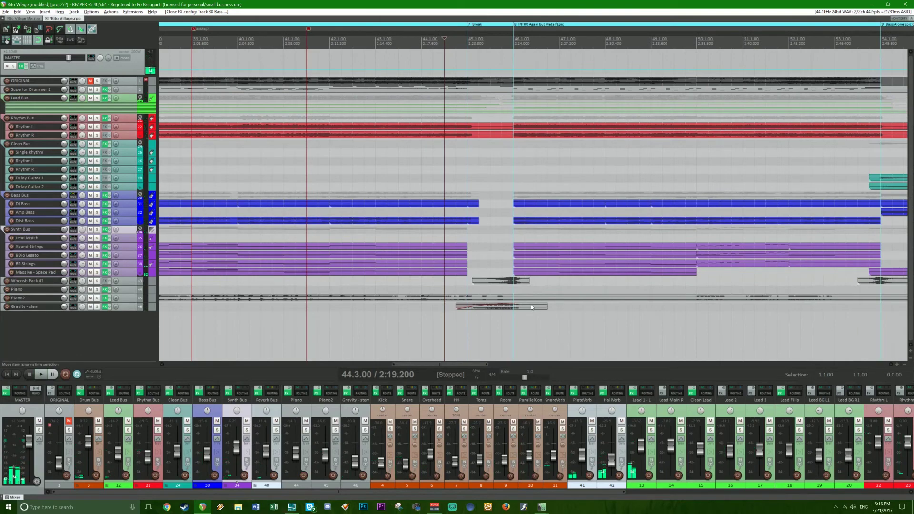
scroll(383, 260, "down", 2)
scroll(353, 260, "down", 3)
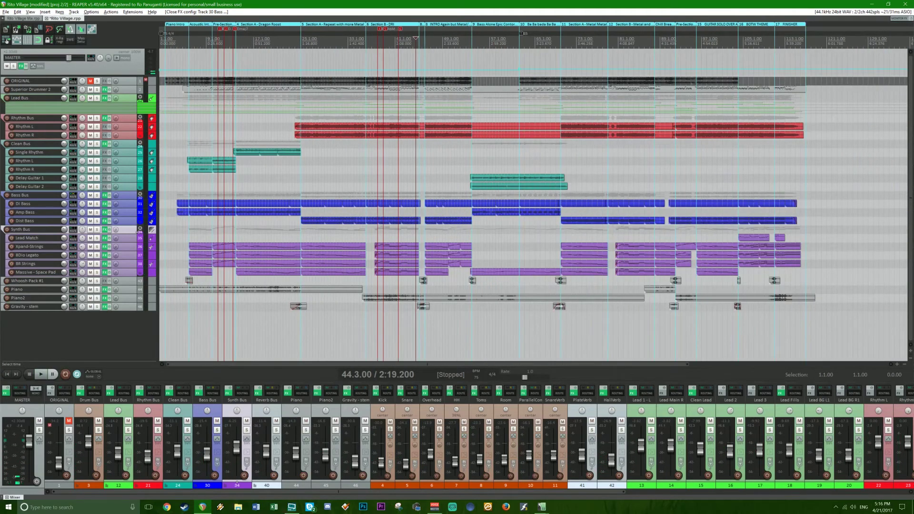
left_click_drag(740, 284, 818, 303)
key("ctrl+s")
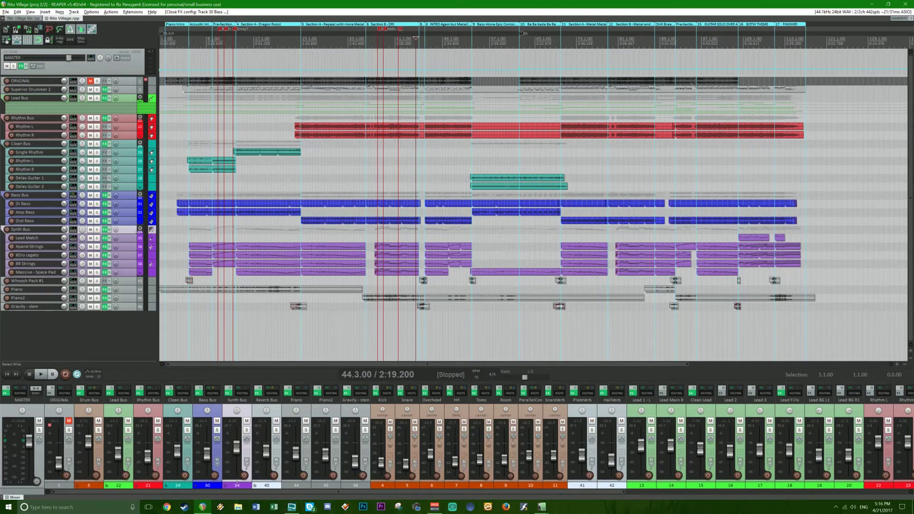
Place the cursor at bar 4.3, solo the Synth Bus, and lower its Pro-Q low-cut frequency to about 500 Hz.
left_click(180, 333)
scroll(179, 333, "up", 8)
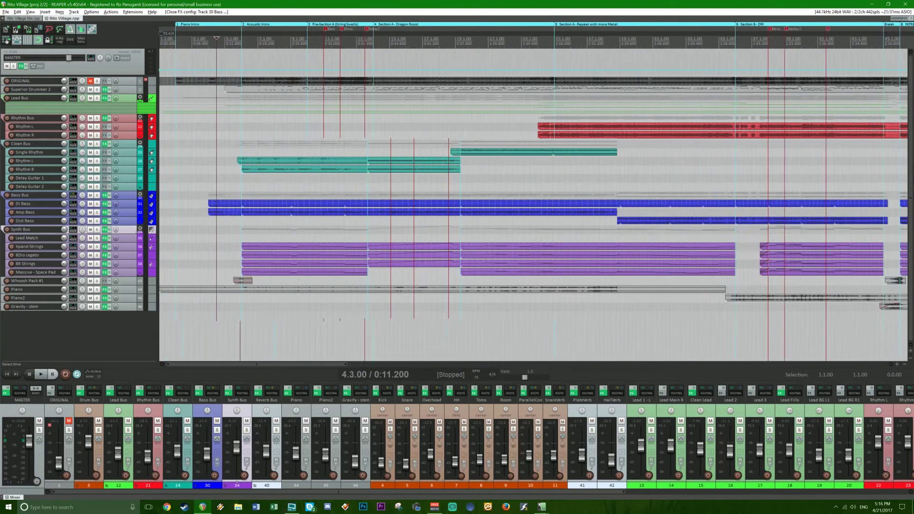
left_click(98, 230)
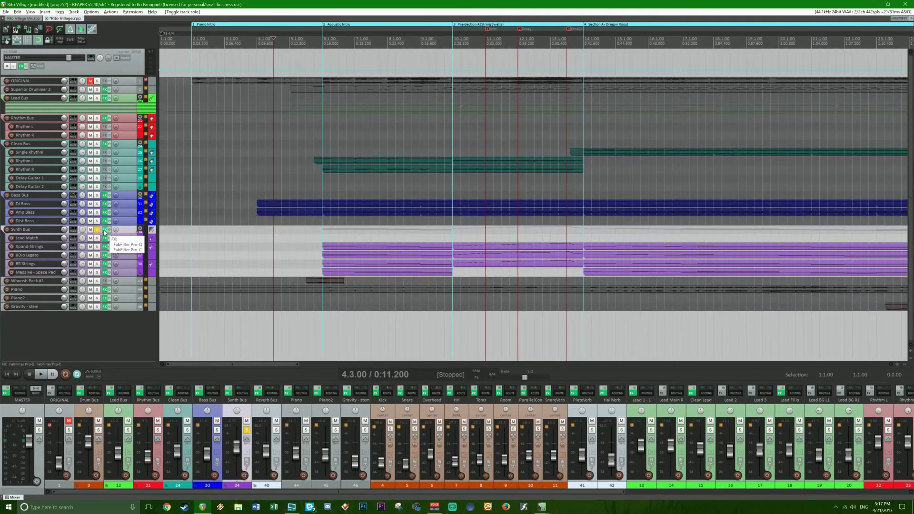
right_click(104, 231)
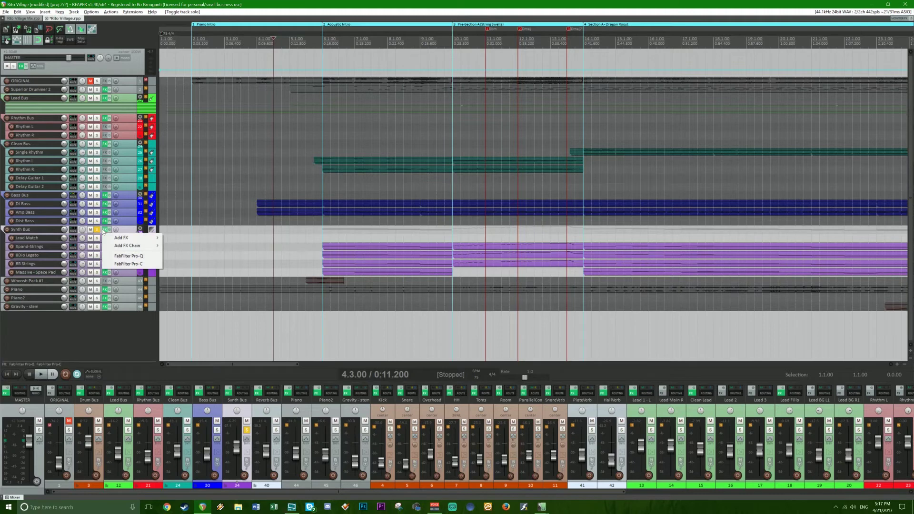
left_click(150, 258)
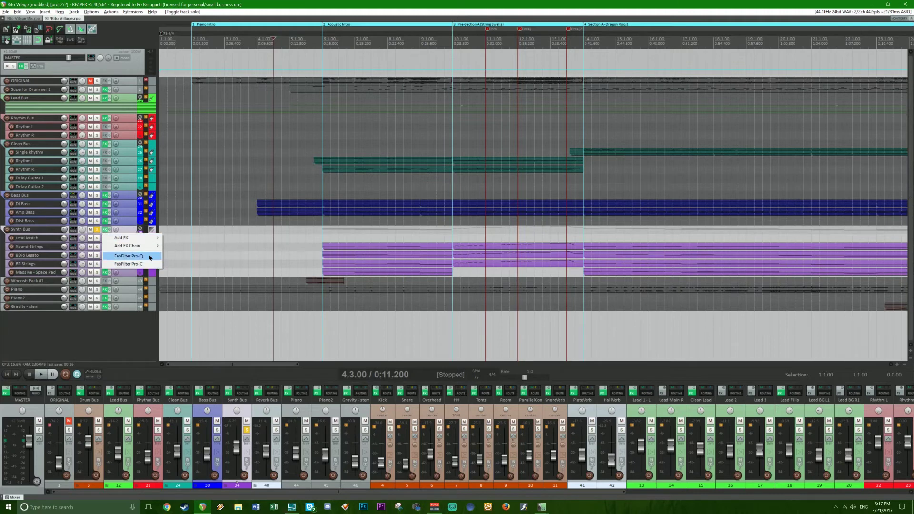
left_click_drag(152, 77, 139, 76)
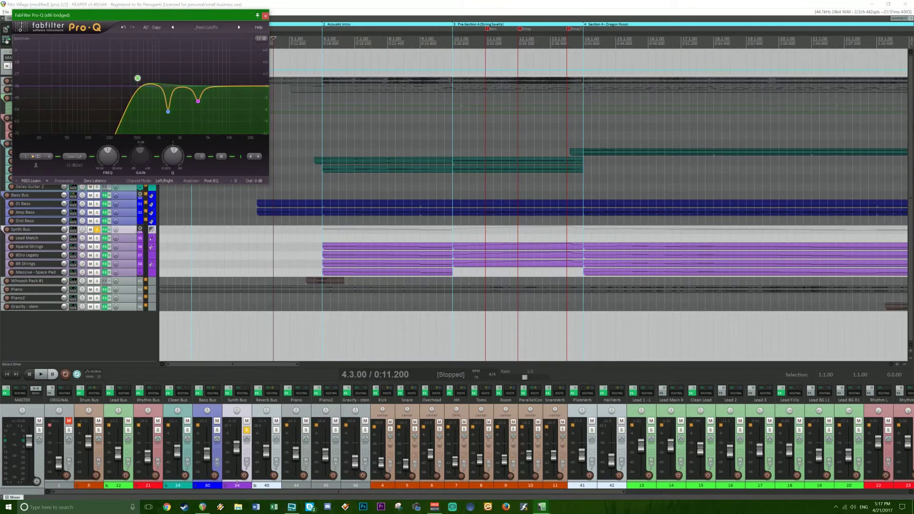
Play the soloed Synth Bus from bar 6.1, flatten the resonant bump on its Pro-Q low cut, close Pro-Q, and save the project.
key("space")
left_click(49, 68)
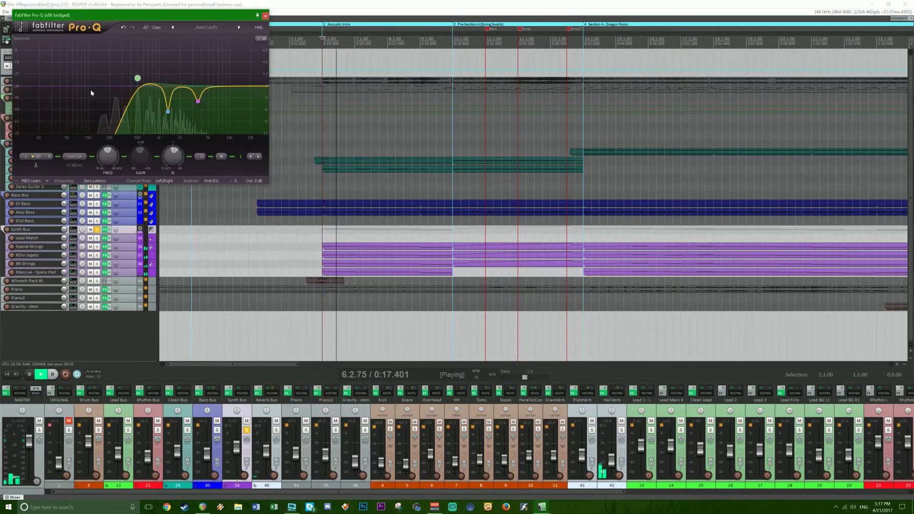
left_click_drag(137, 78, 138, 83)
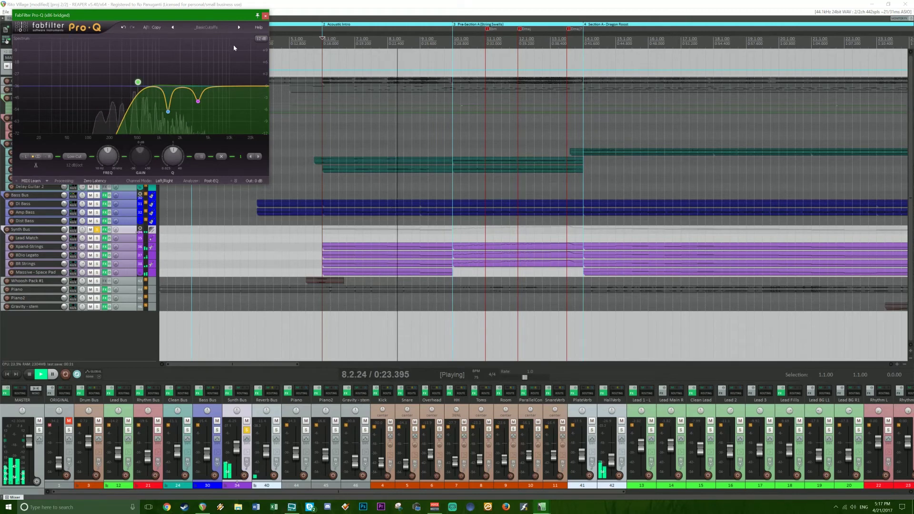
left_click(267, 18)
key("space")
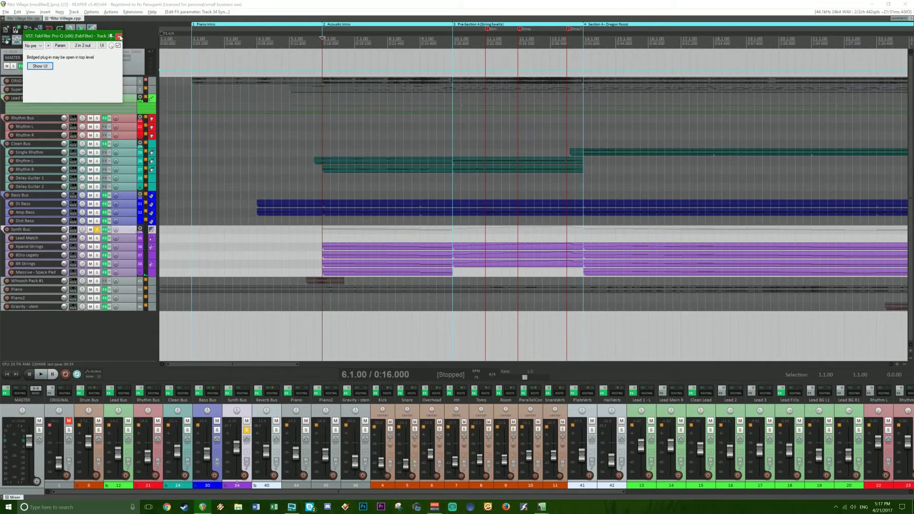
left_click(119, 37)
key("ctrl+s")
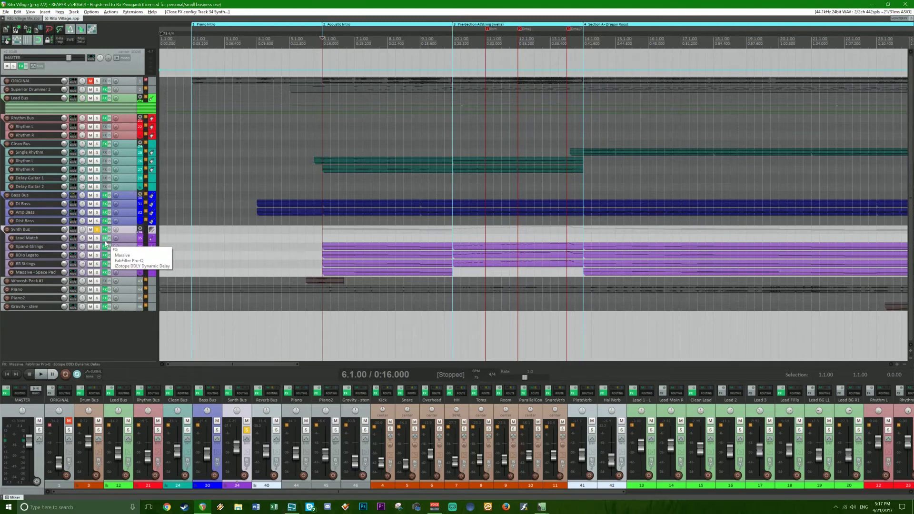
Place the cursor at bar 104.1 where the Both Theme region starts, play the soloed synths, and stop playback.
scroll(107, 246, "down", 6)
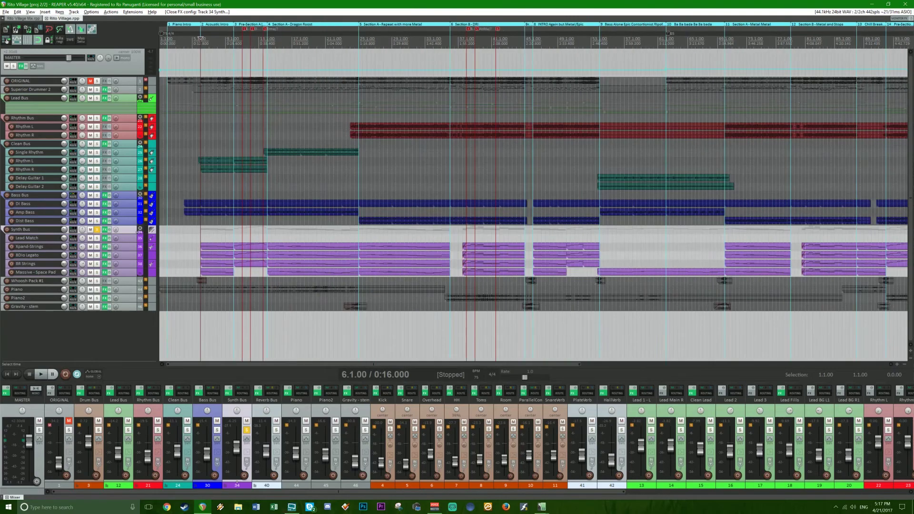
left_click(574, 23)
scroll(574, 24, "up", 5)
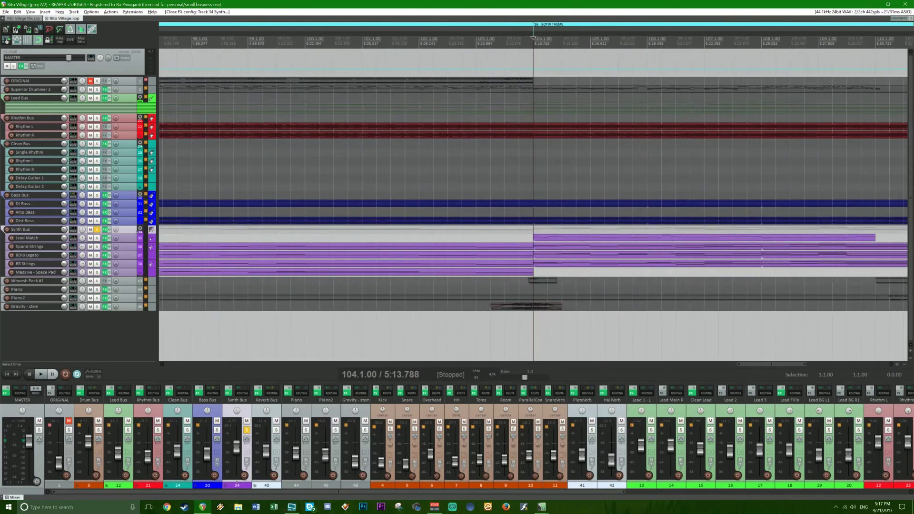
key("space")
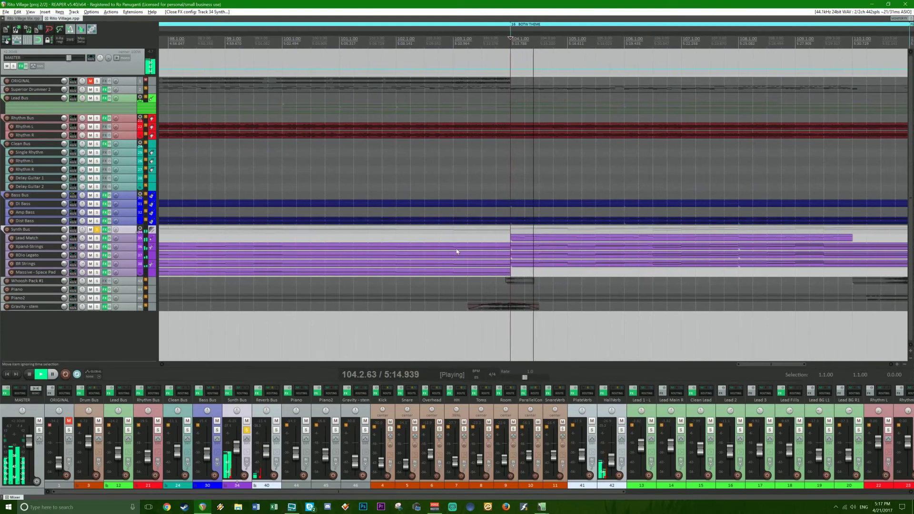
scroll(457, 251, "down", 3)
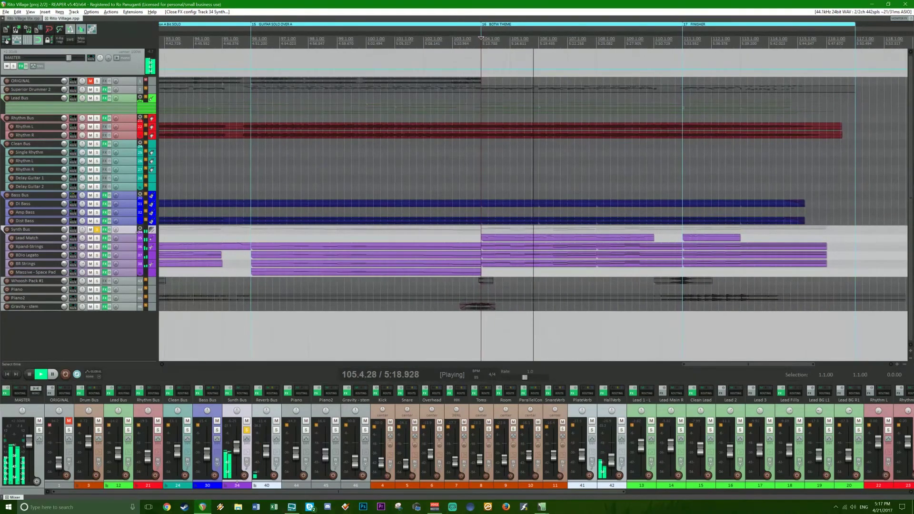
key("space")
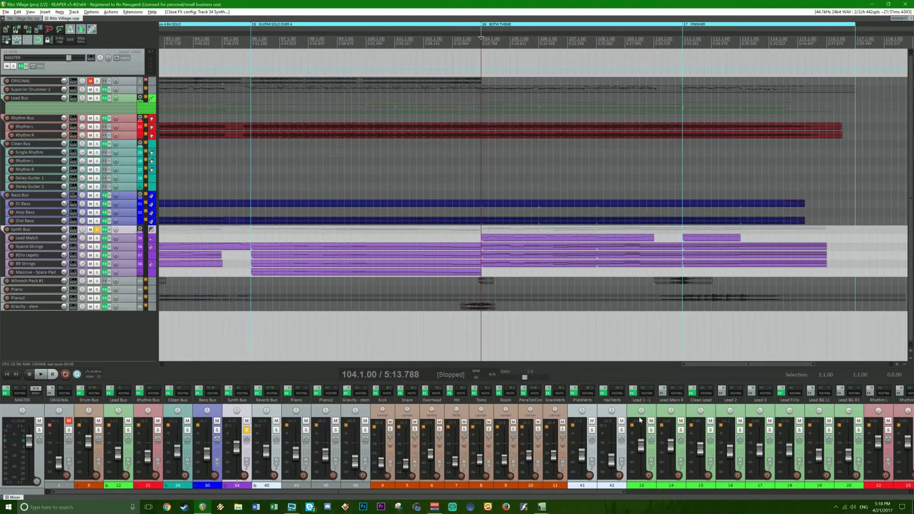
Open Pro-Q on the Lead Match track to check its low and high cuts, close it, and save the project.
right_click(105, 241)
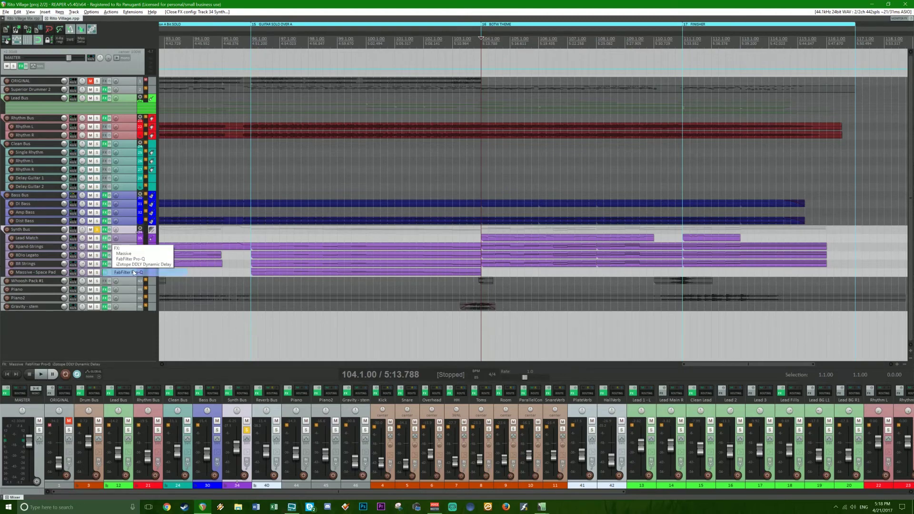
left_click(129, 263)
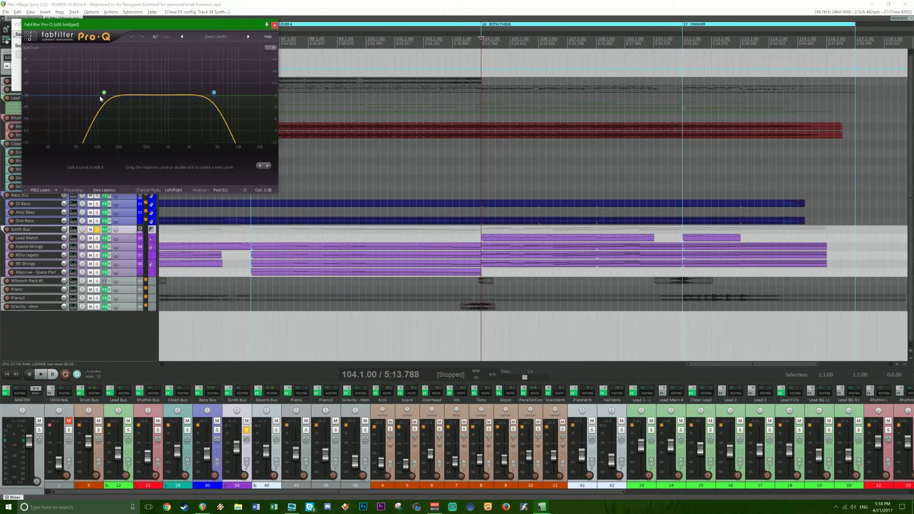
left_click(275, 25)
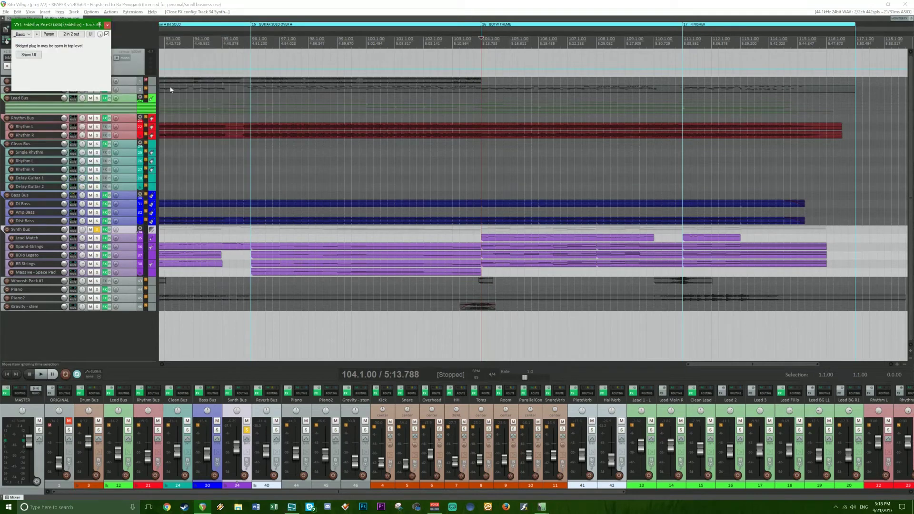
left_click(108, 25)
key("ctrl+s")
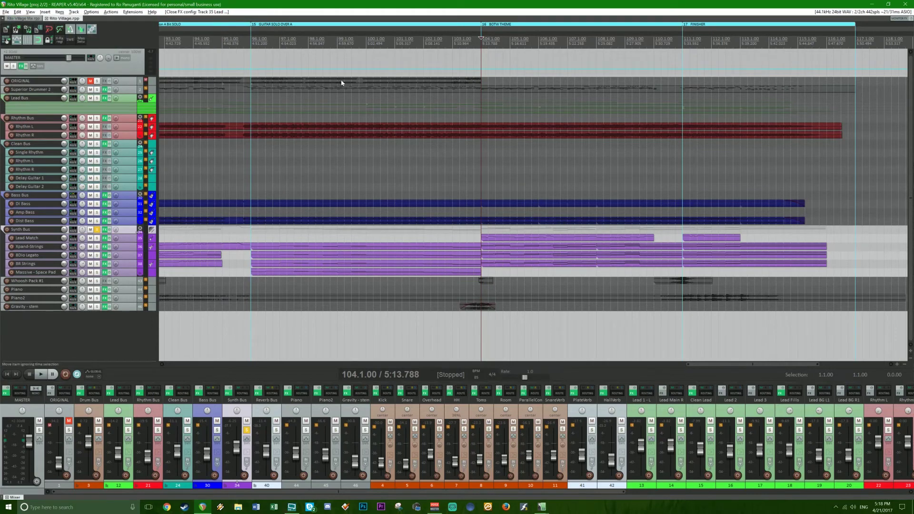
Play the soloed synths from bar 12.3 in Pre-Section A, and stop playback.
scroll(433, 255, "down", 6)
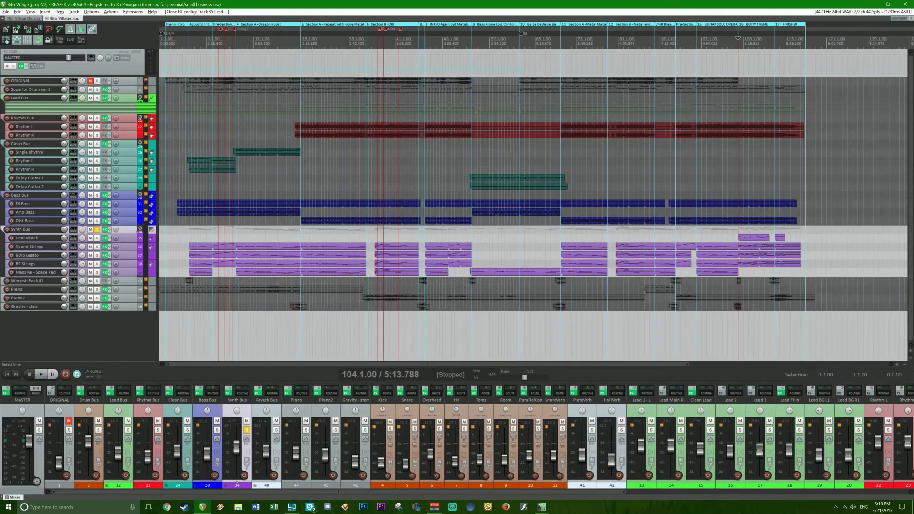
left_click(227, 38)
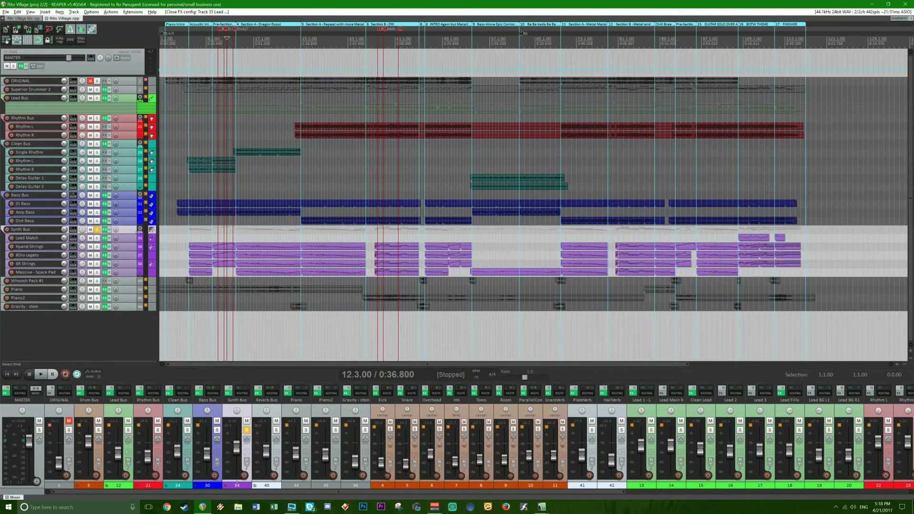
scroll(533, 191, "up", 4)
key("space")
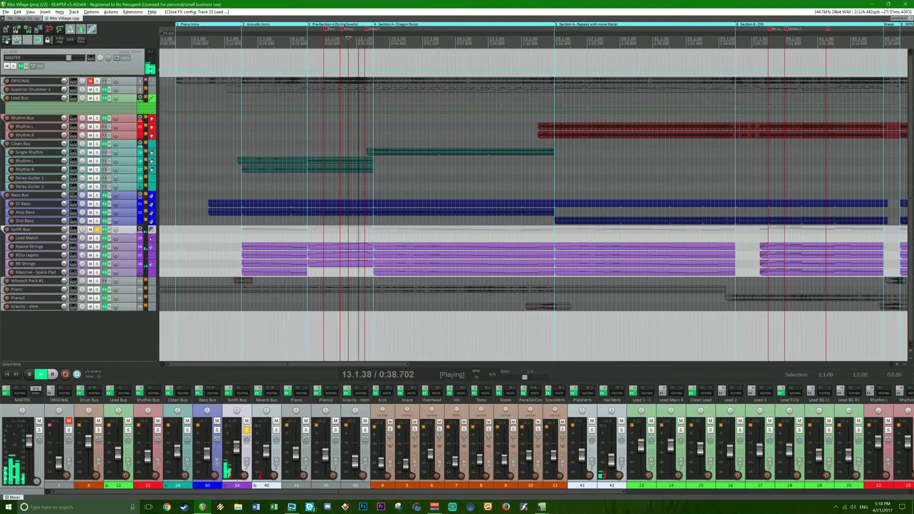
key("space")
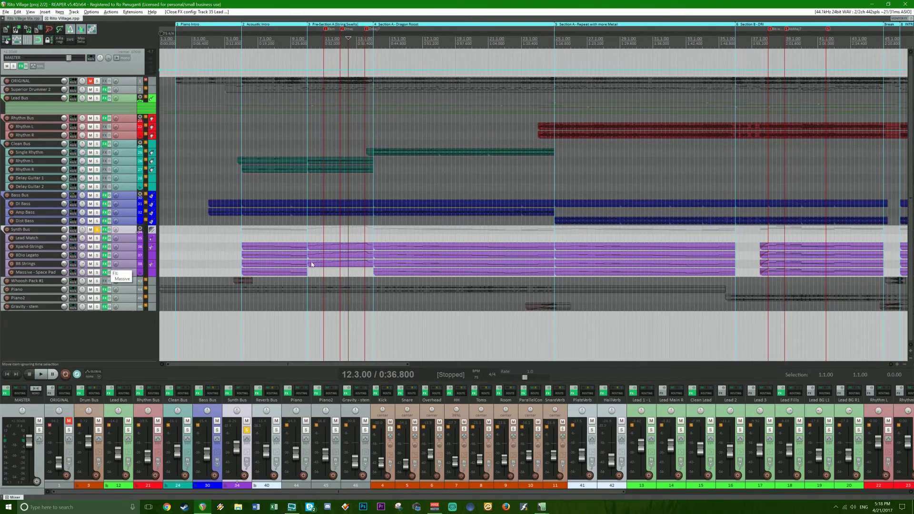
Place the cursor at bar 14.1, play the start of Section A with the synths soloed, stop, and replay it.
left_click(373, 38)
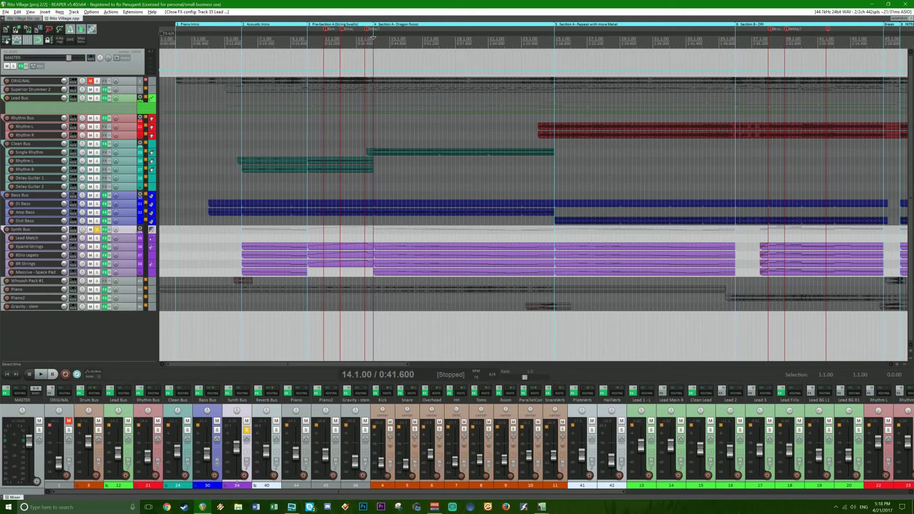
key("space")
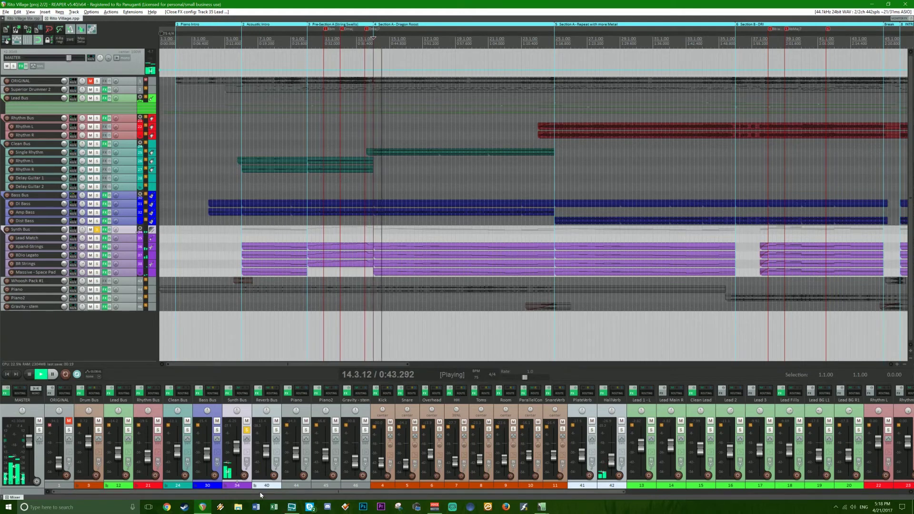
key("space")
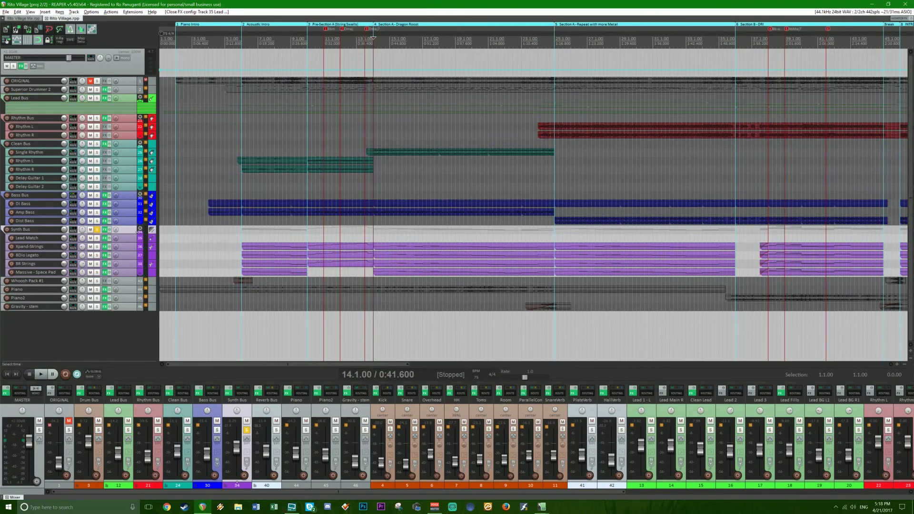
scroll(420, 294, "down", 5)
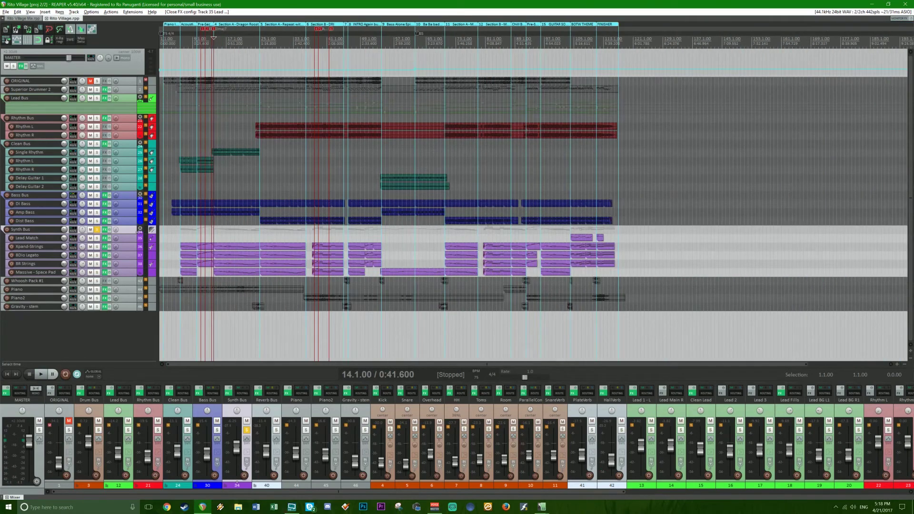
key("space")
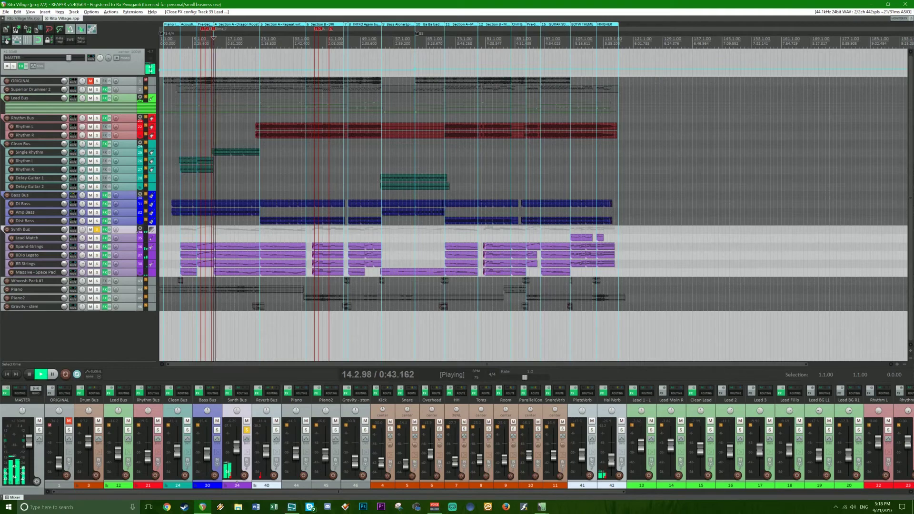
Play from the repeat of Section A, solo the Rhythm Bus alongside the Synth Bus, and move playback to bar 70.1.
left_click(281, 42)
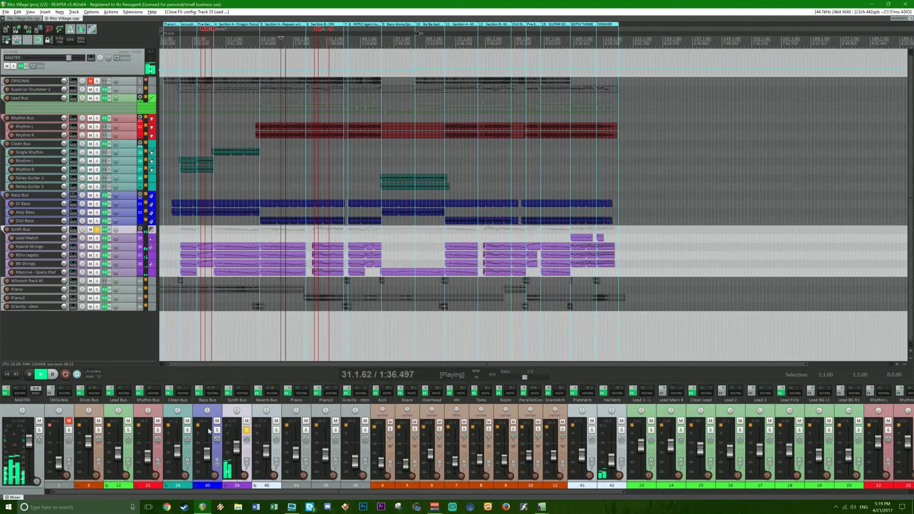
left_click(157, 429)
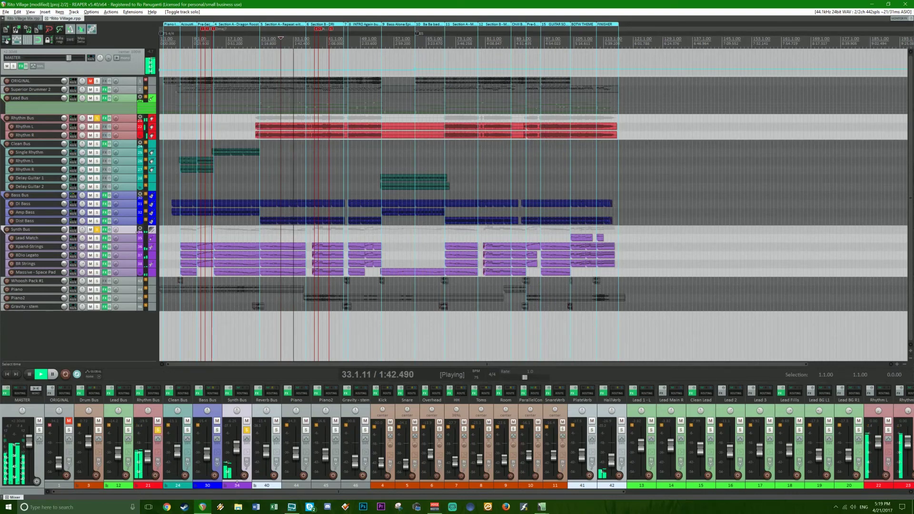
left_click(449, 40)
scroll(449, 40, "up", 6)
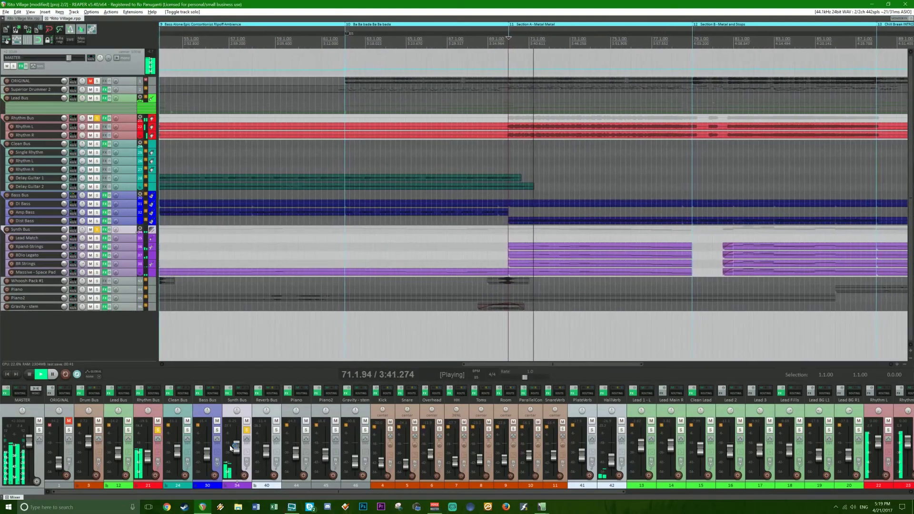
Raise the Synth Bus volume to about -2.85 dB, stop playback, unsolo both buses, and save the project.
scroll(237, 449, "up", 4)
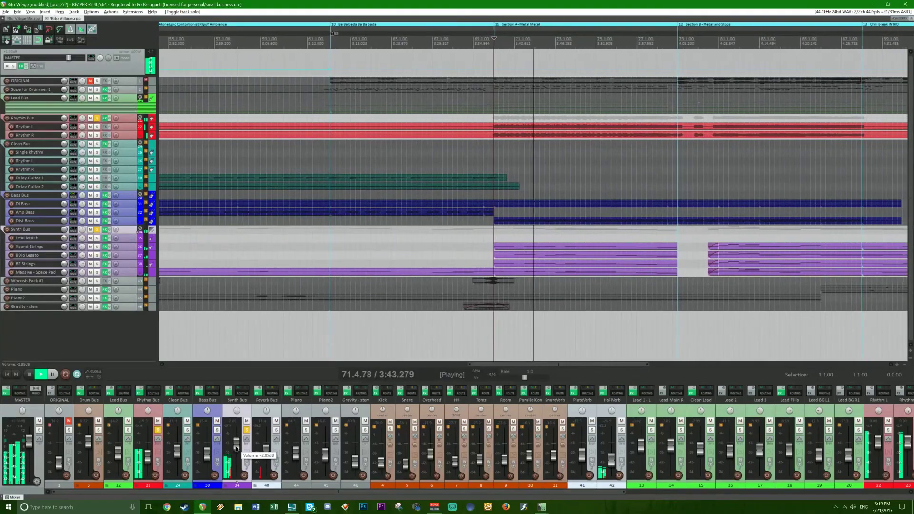
key("space")
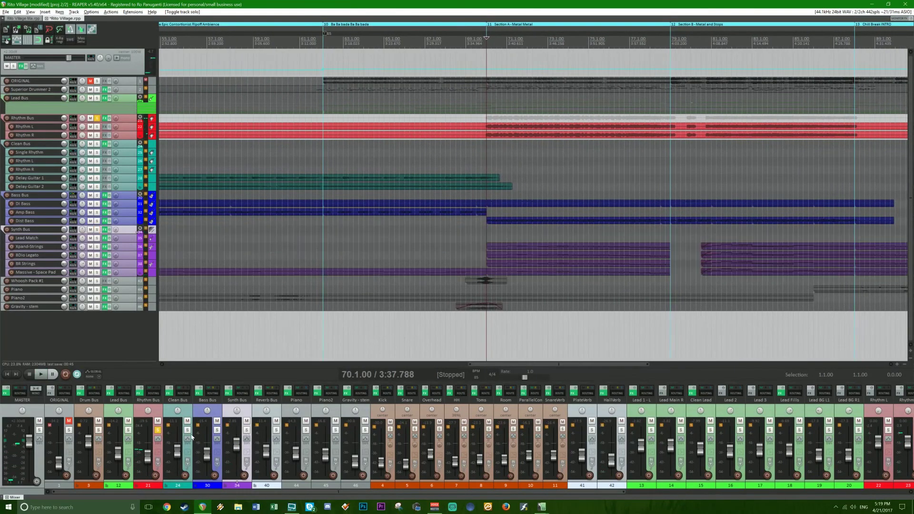
left_click(157, 431)
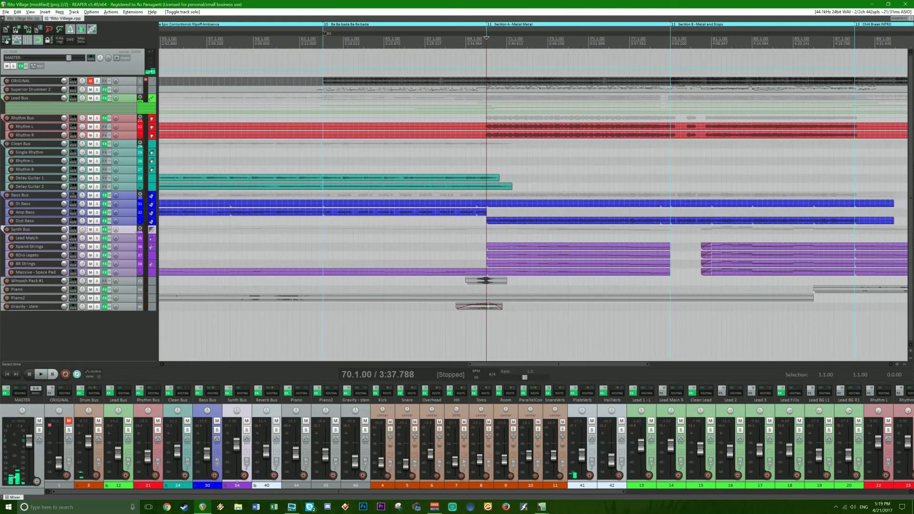
key("ctrl+s")
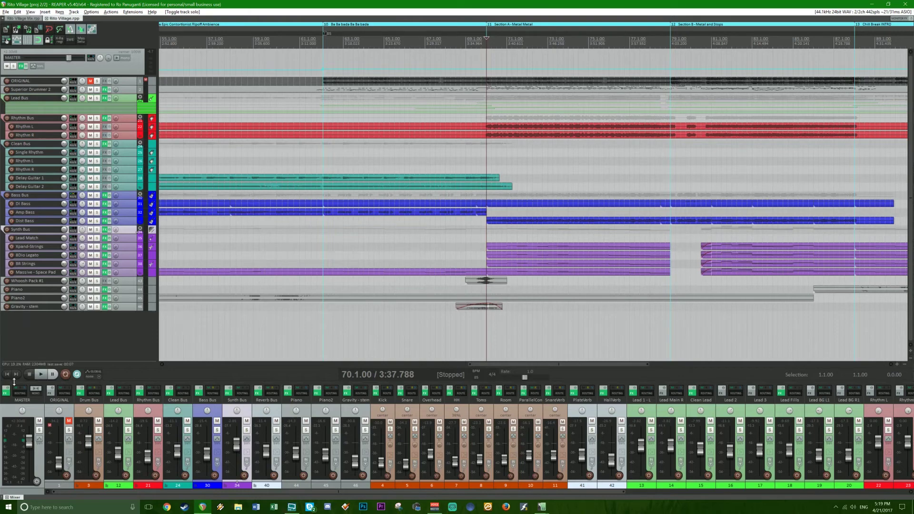
Open Pro-Q on the master, play the full mix from bar 70.1 to check its EQ curve, stop, and close the EQ display.
right_click(5, 395)
left_click(46, 422)
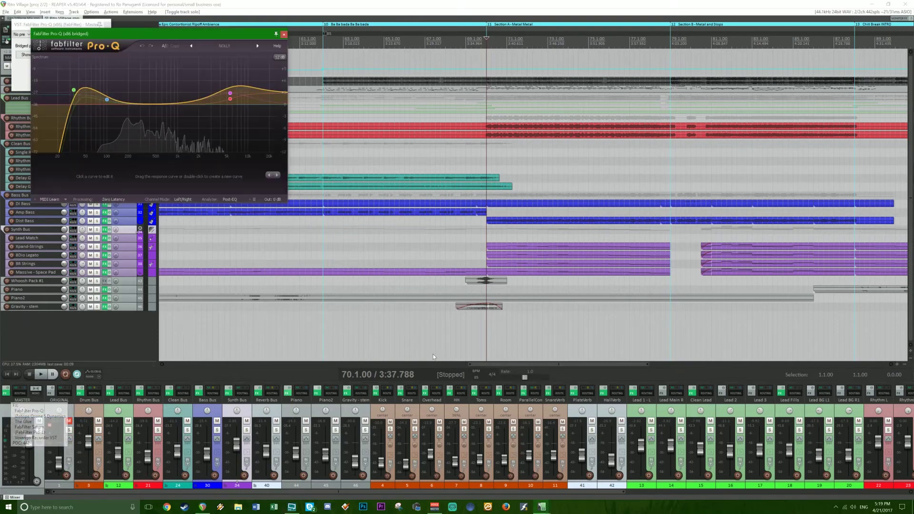
key("space")
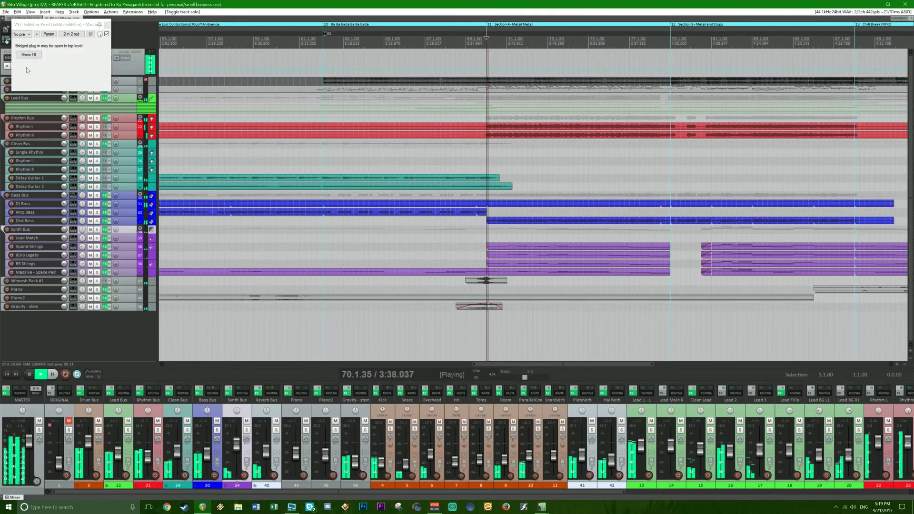
left_click(28, 55)
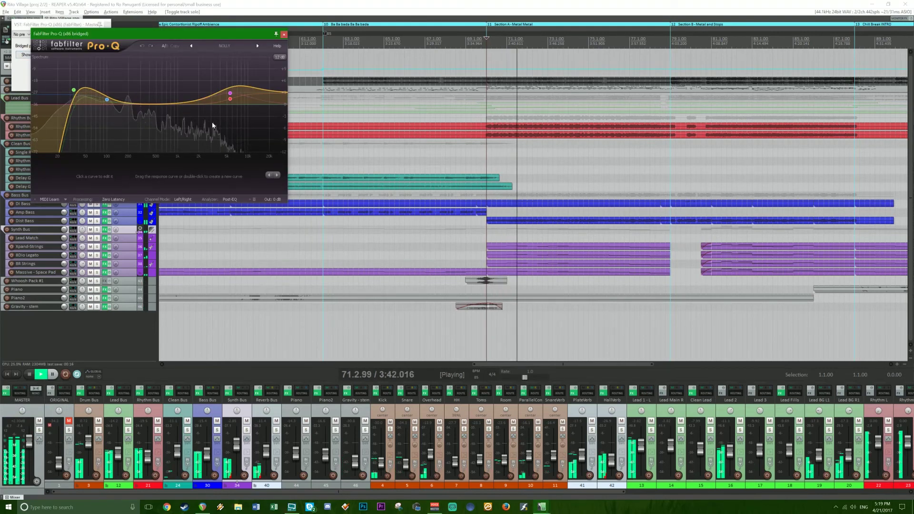
key("space")
left_click(546, 10)
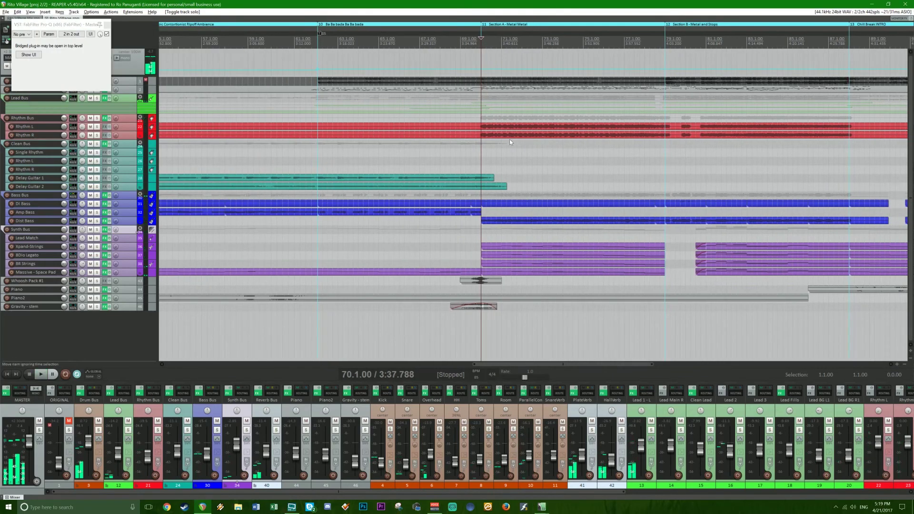
View the list of effects on the master and close its Pro-Q window.
key("ctrl+Page_Down")
key("ctrl+Page_Up")
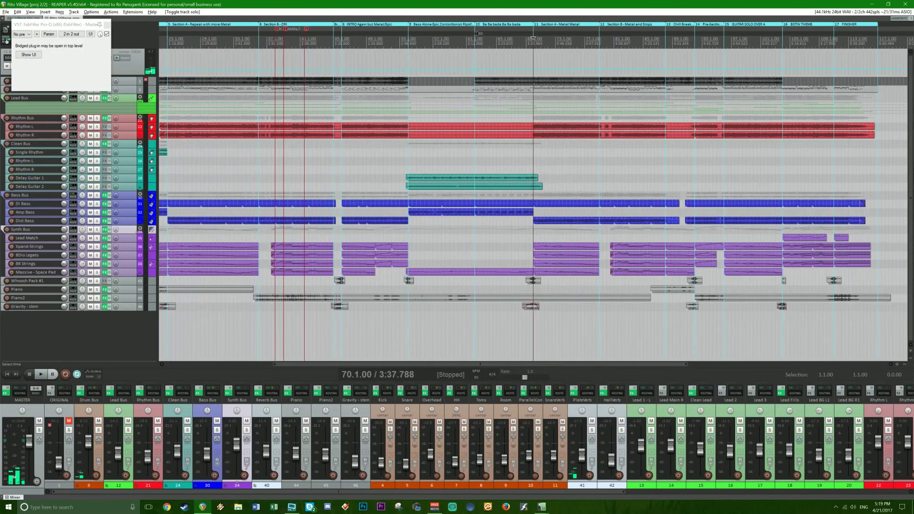
right_click(7, 395)
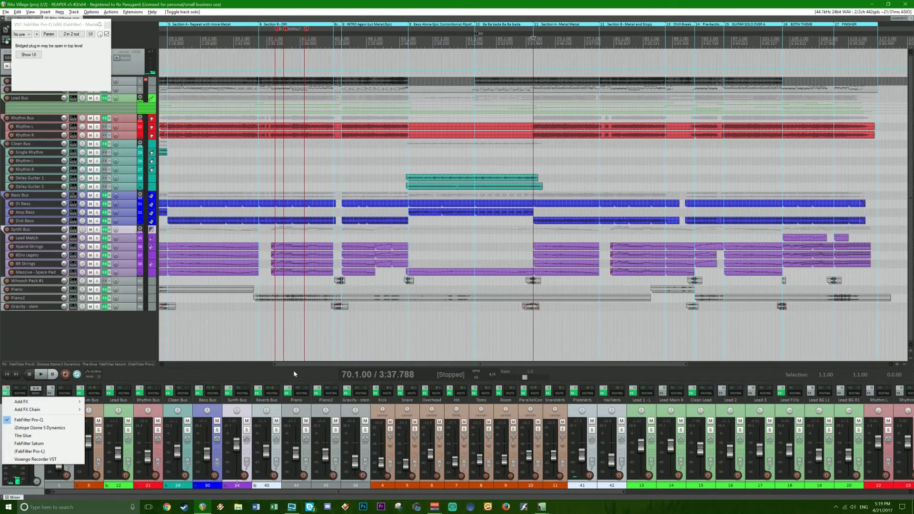
key("Escape")
left_click(108, 25)
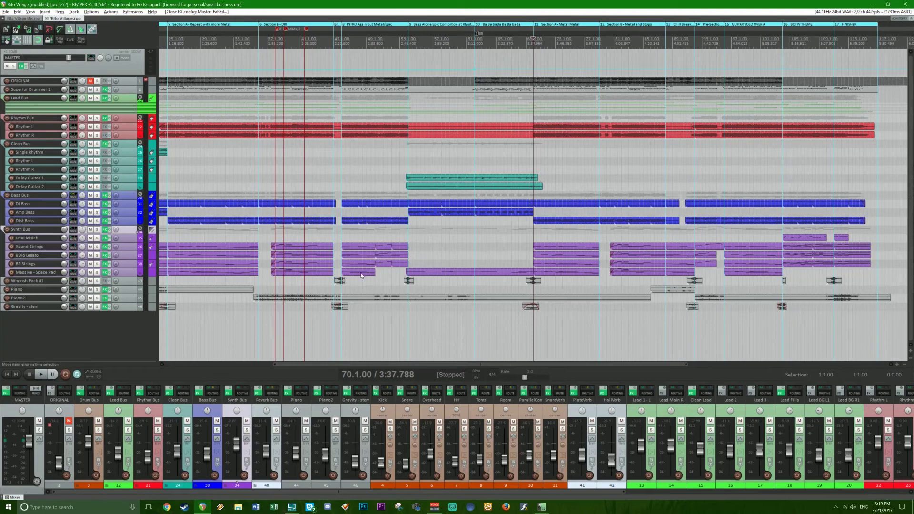
Place the cursor at bar 7.1, solo the Piano track, and enlarge its height to show the waveform.
key("ctrl+Page_Down")
left_click(185, 333)
scroll(185, 334, "up", 4)
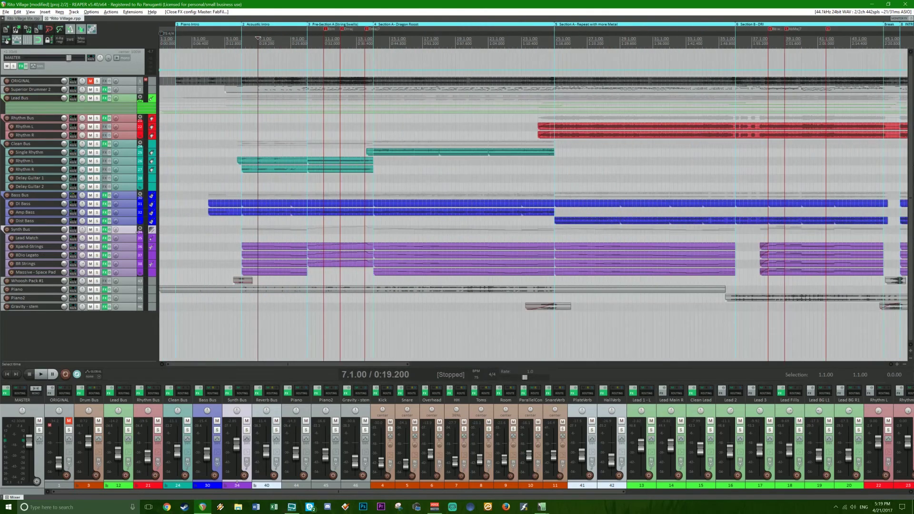
left_click(97, 290)
scroll(141, 291, "down", 1)
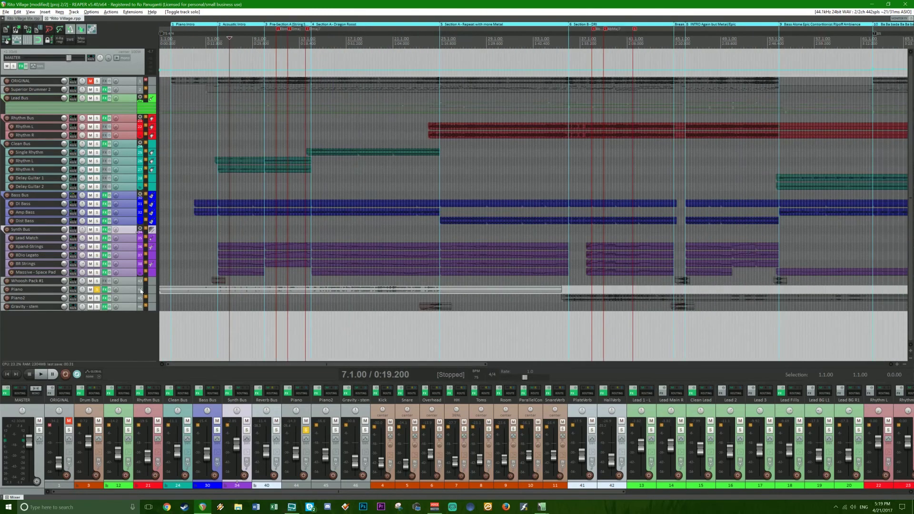
left_click_drag(130, 293, 128, 334)
scroll(350, 321, "down", 1)
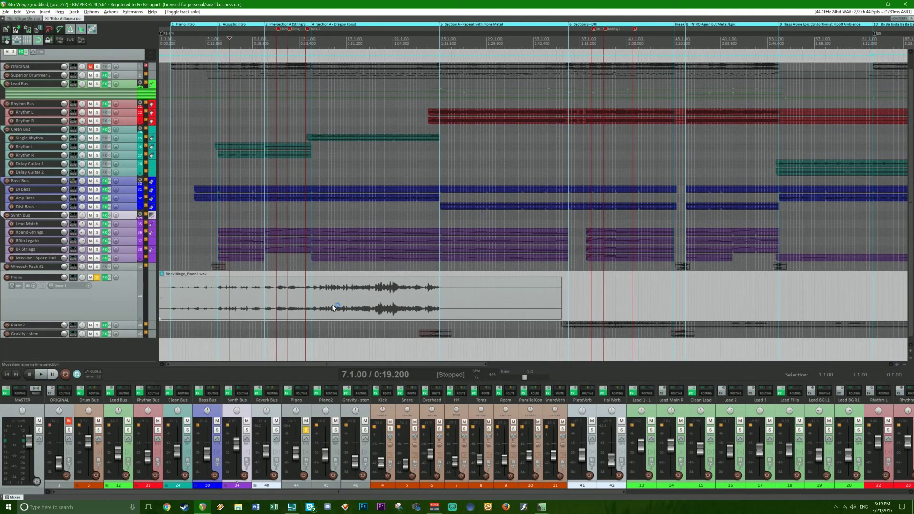
scroll(334, 307, "up", 3)
scroll(313, 313, "down", 3)
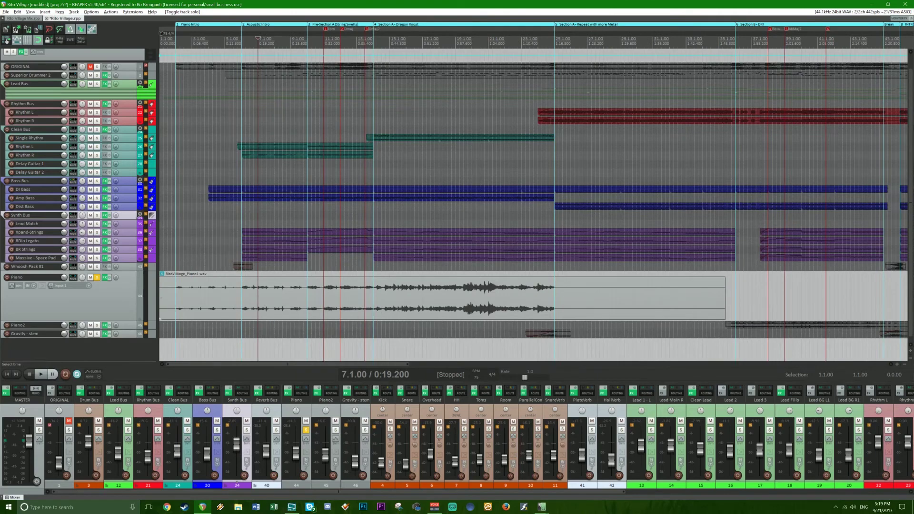
Unsolo the Piano track, play from bar 14.1 while checking its Pro-Q curve, stop, and save the project.
left_click(374, 333)
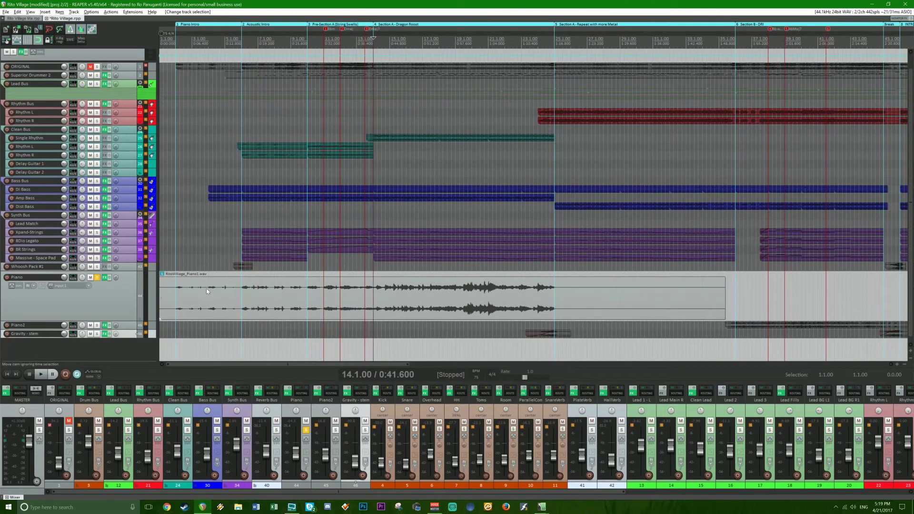
left_click(98, 279)
key("space")
right_click(104, 280)
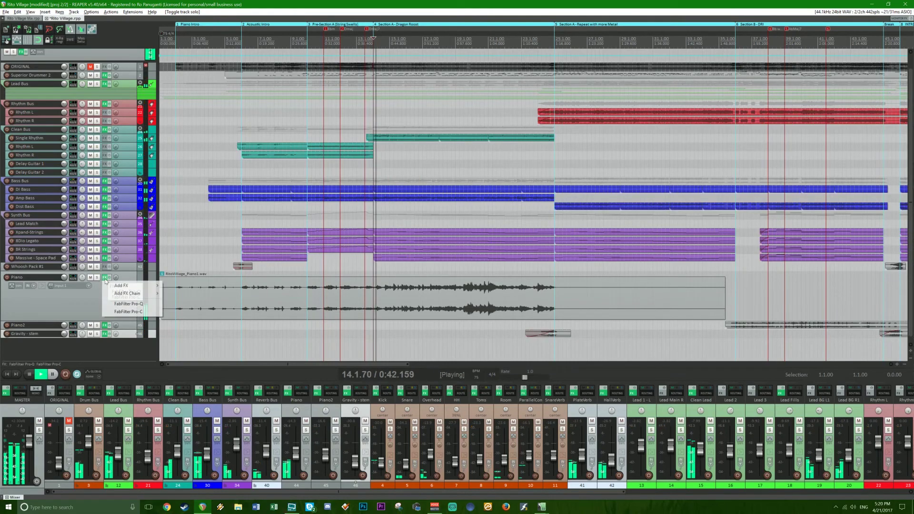
left_click(138, 306)
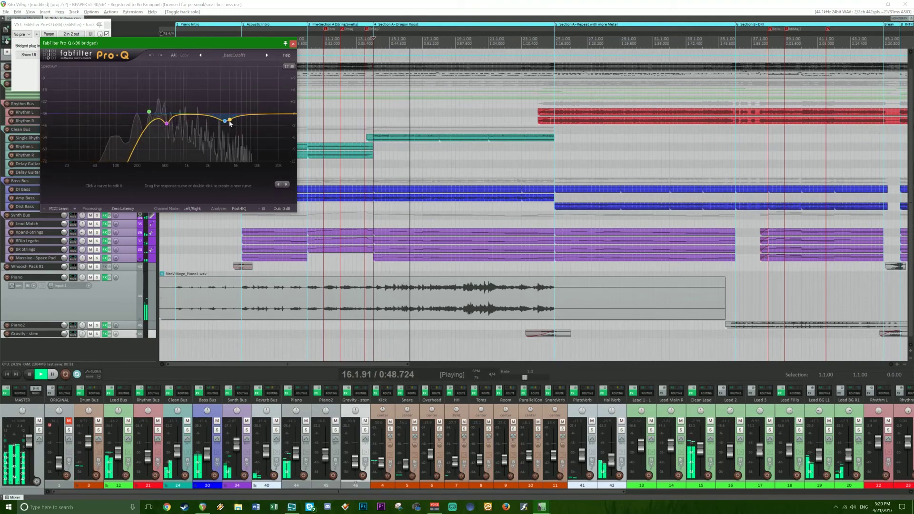
left_click(99, 24)
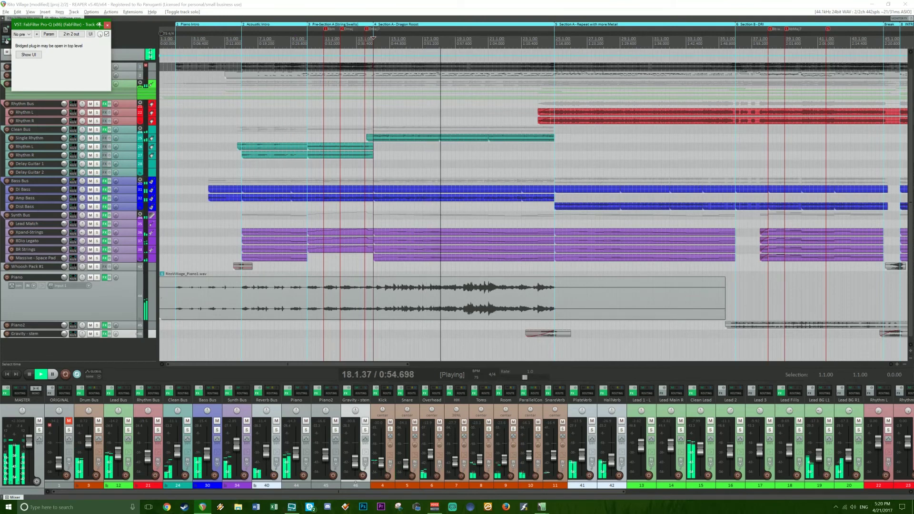
key("space")
key("ctrl+s")
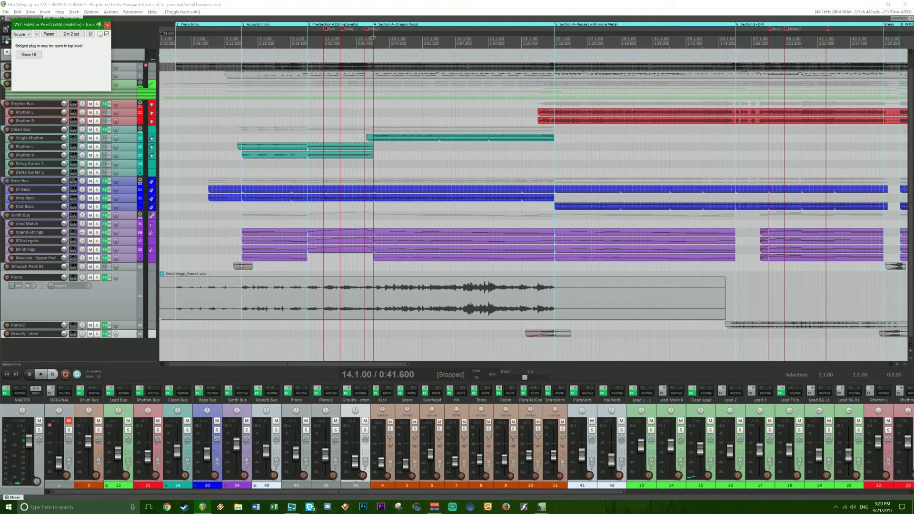
Jump to the marker at bar 38.1 and open Pro-C on the Piano track.
key("minus")
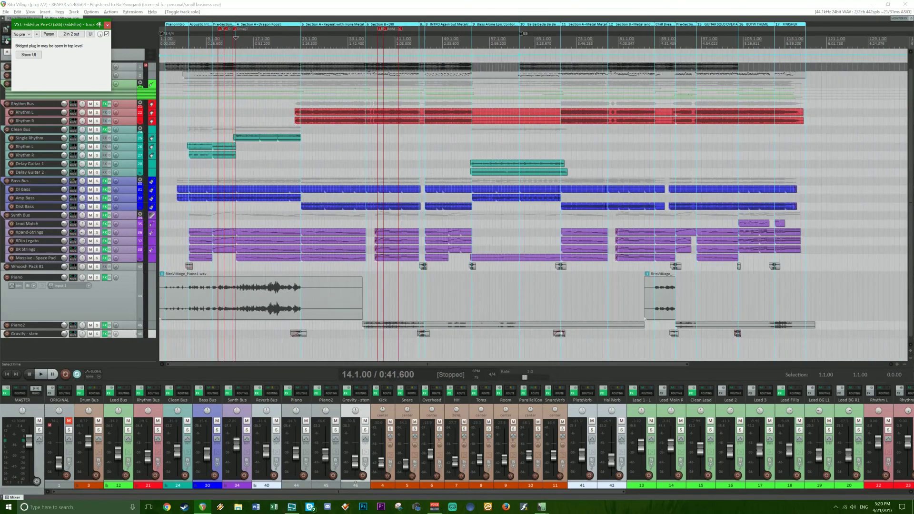
key("4")
key("equal")
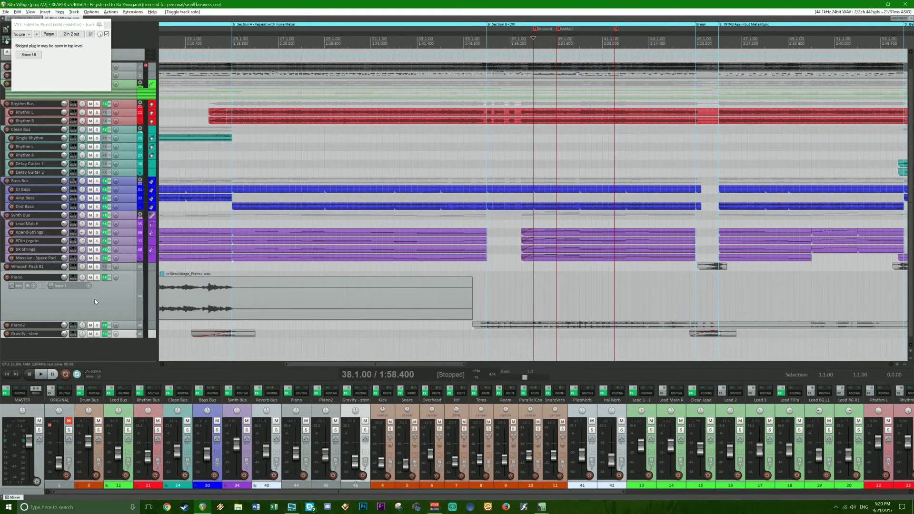
right_click(105, 282)
left_click(119, 292)
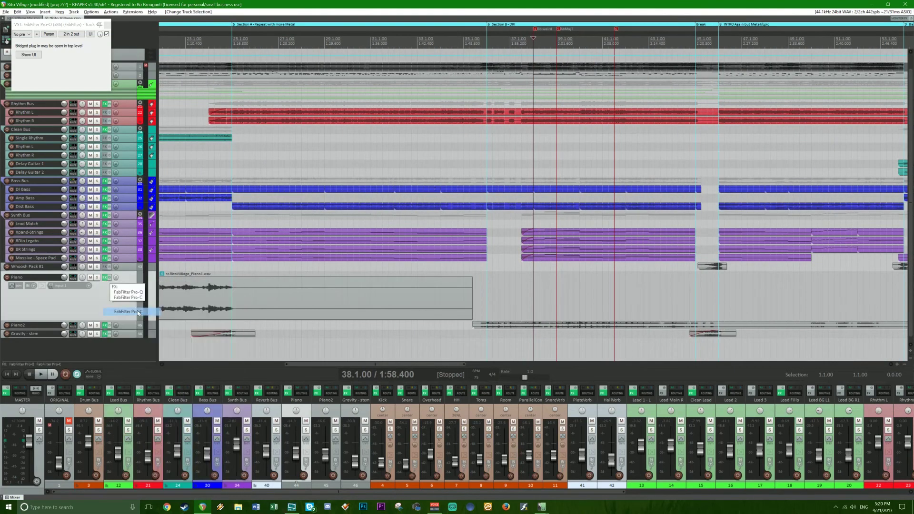
scroll(301, 308, "down", 3)
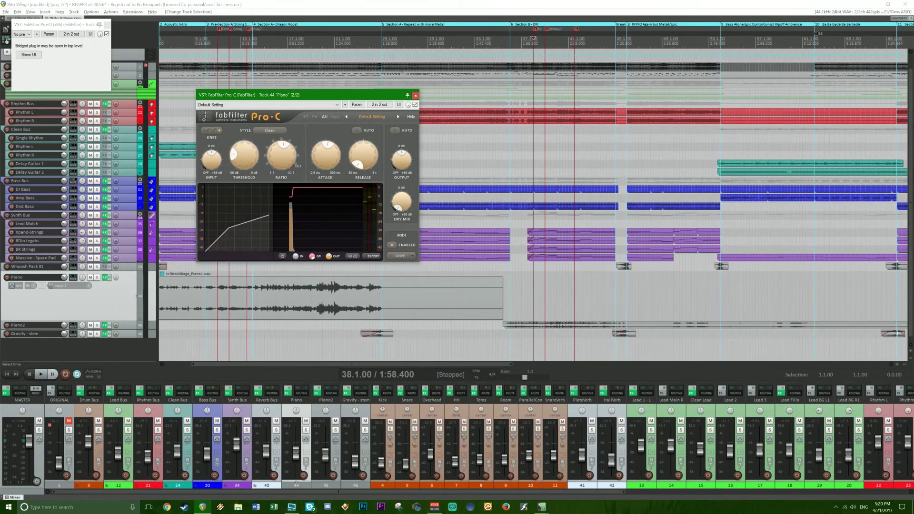
Play from bar 17.3, set the threshold of the Piano track's Pro-C to about -25 dB, and stop playback.
left_click(294, 326)
key("space")
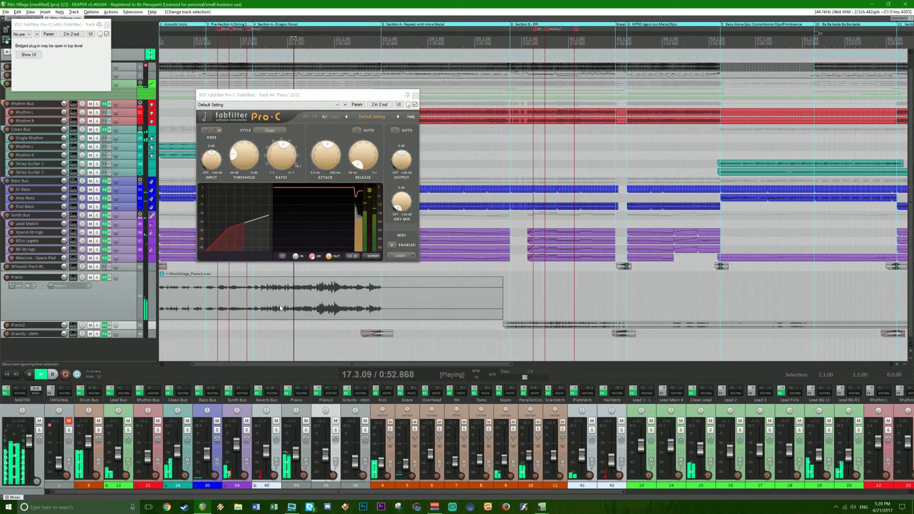
mouse_move(242, 156)
left_click_drag(242, 159, 234, 150)
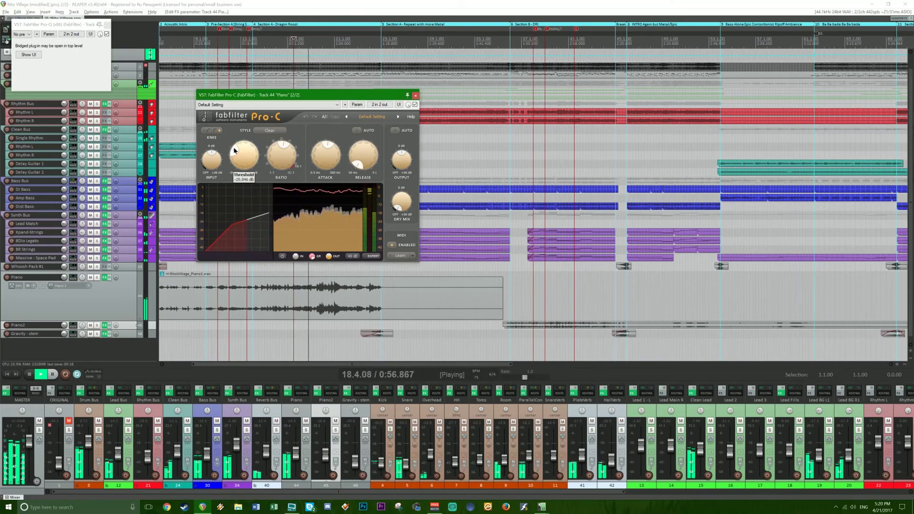
key("space")
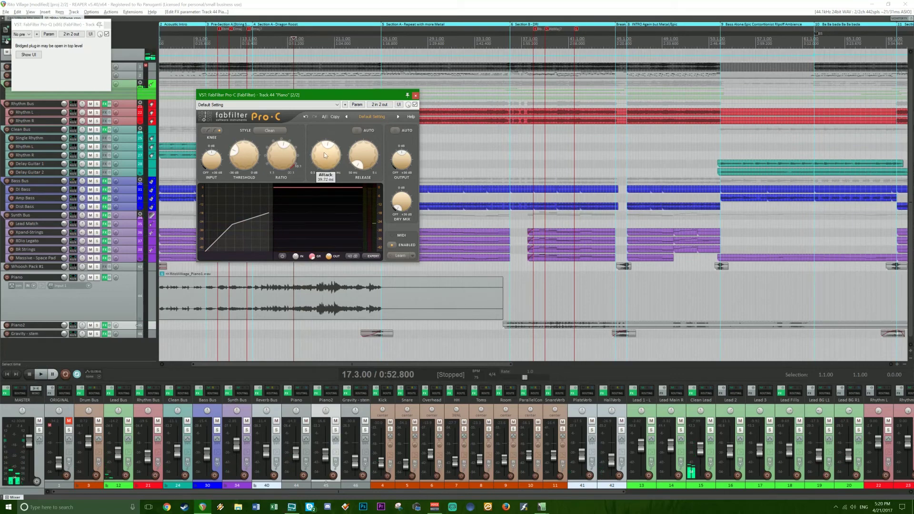
Close the Piano track's Pro-C and Pro-Q windows and save the project.
left_click(416, 96)
left_click(108, 26)
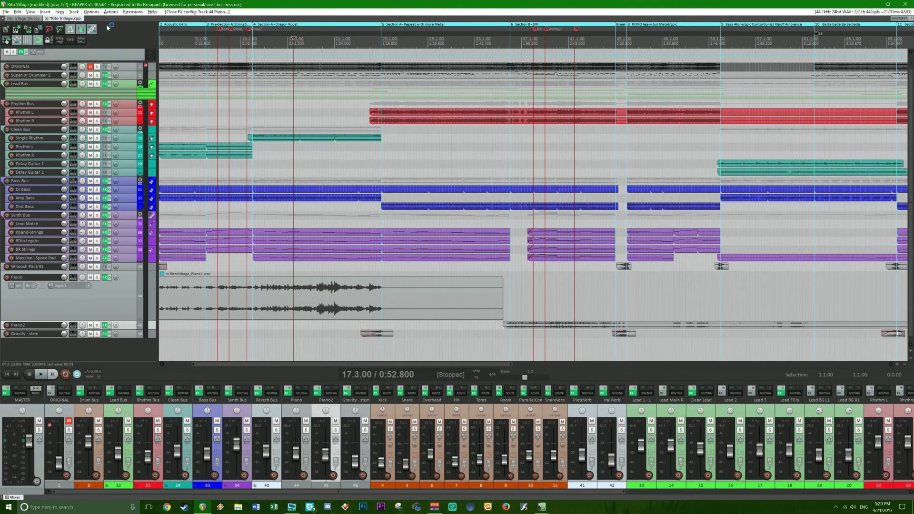
key("ctrl+s")
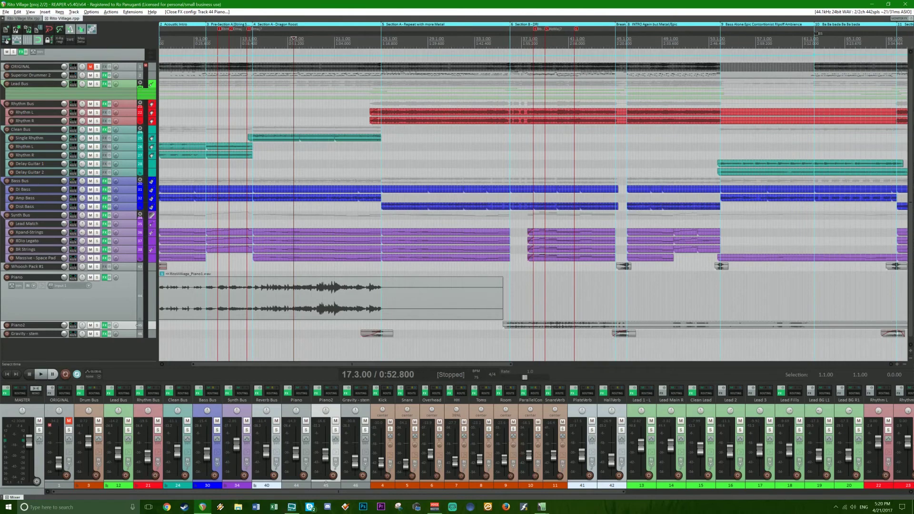
Play from bar 35.2, solo the Piano2 track, and open Pro-Q from its effects chain.
left_click(509, 330)
scroll(509, 330, "down", 5)
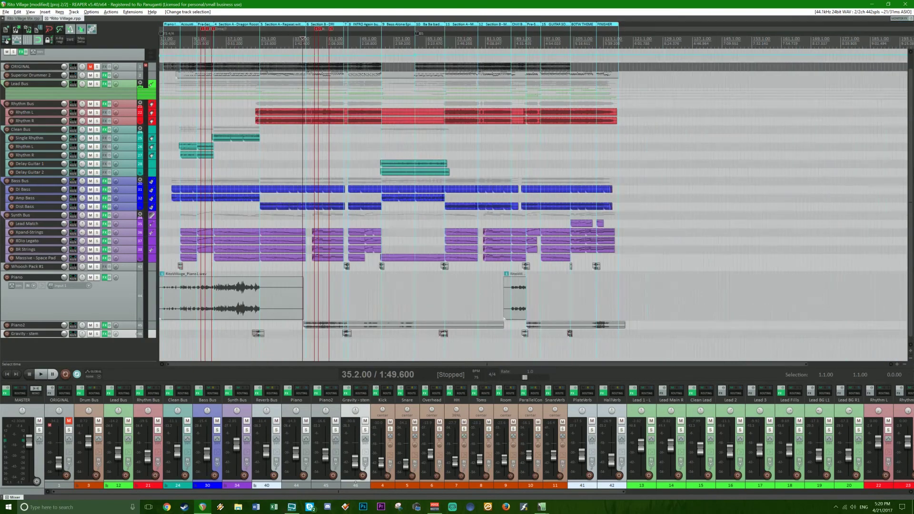
scroll(229, 286, "up", 5)
key("space")
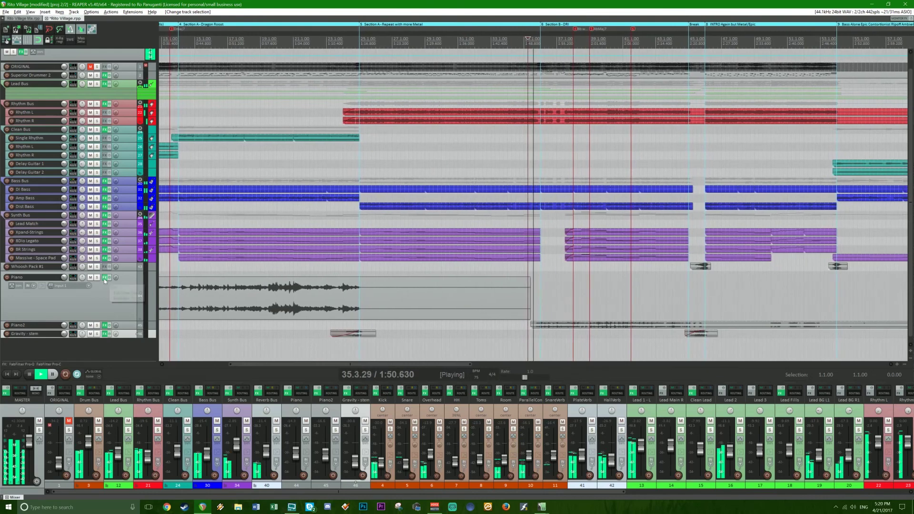
left_click(104, 327)
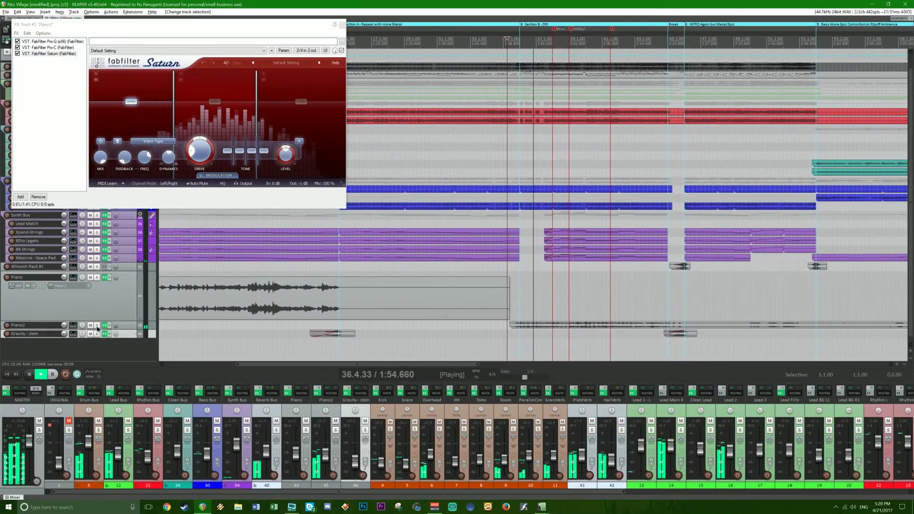
left_click(97, 326)
left_click(48, 42)
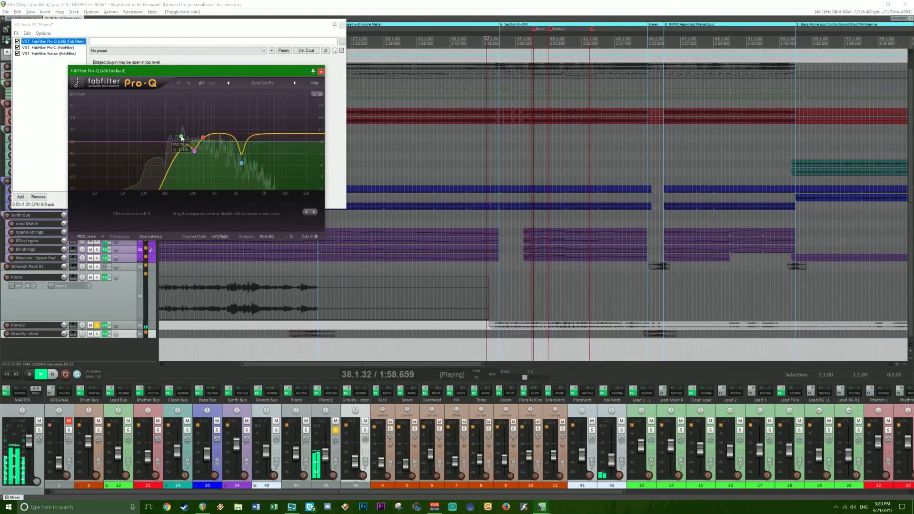
Stop playback, examine the Piano2 track's Pro-Q curve in a floating window, and close that window.
key("Escape")
key("space")
double_click(43, 42)
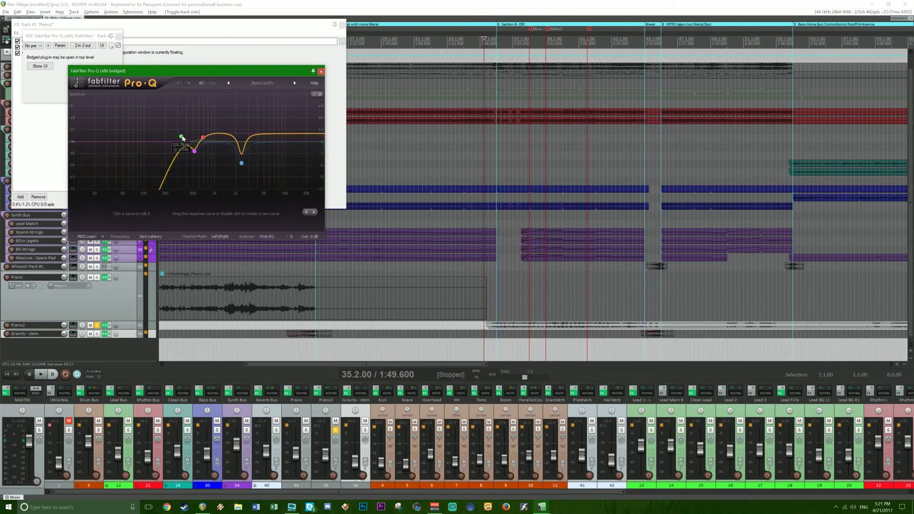
mouse_move(206, 139)
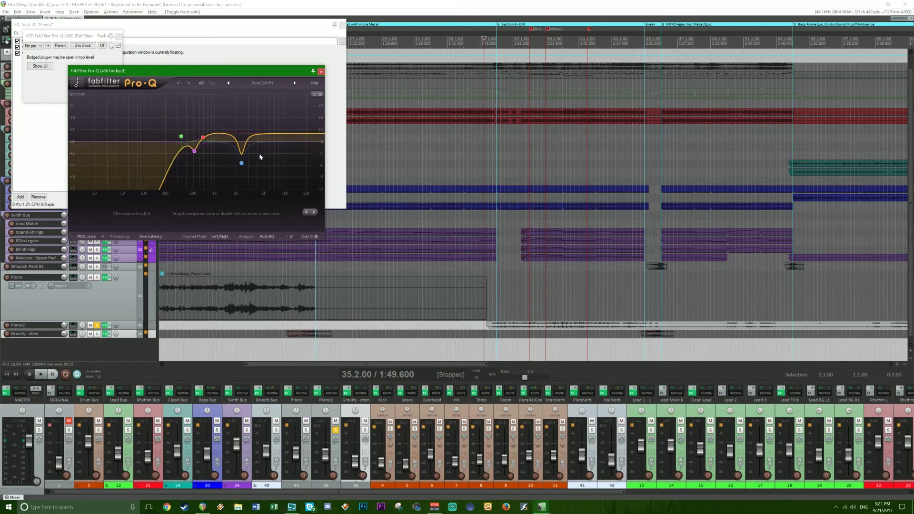
left_click(322, 72)
left_click(119, 36)
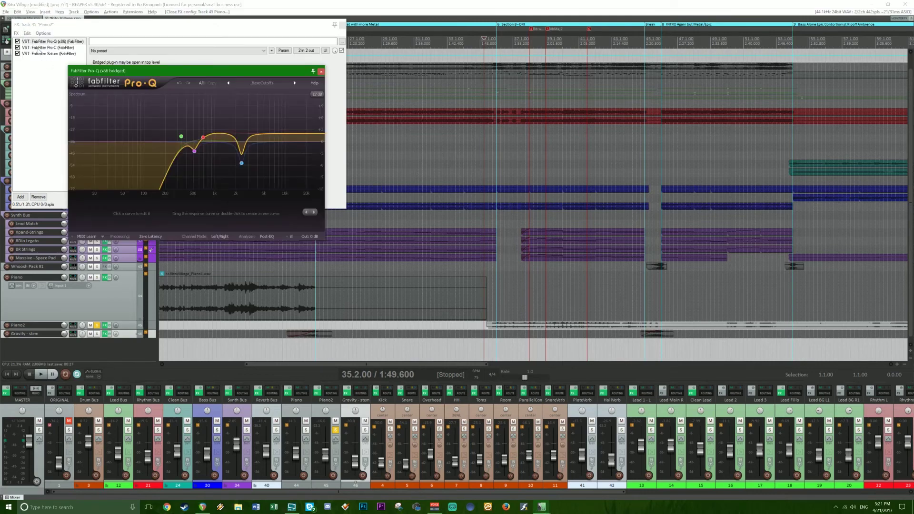
Open Pro-C on the Piano2 track and play the end of Section B to check its compression.
left_click(39, 48)
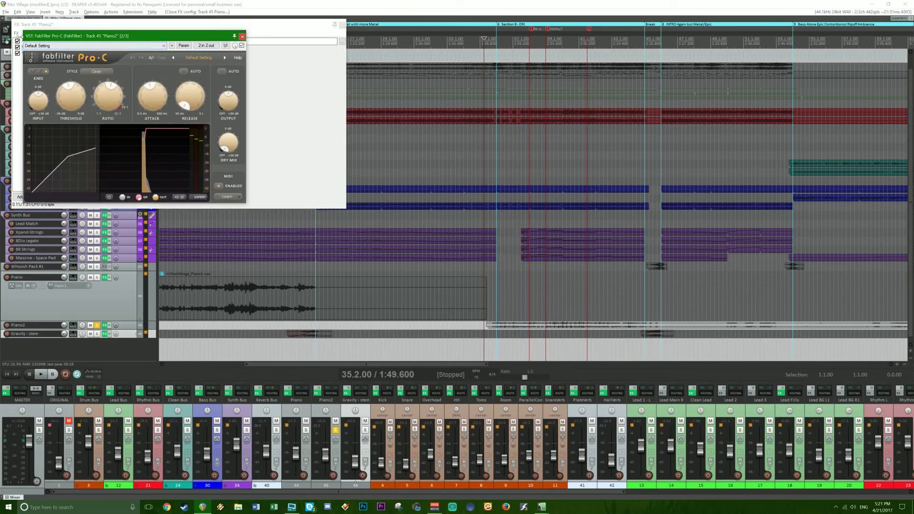
scroll(288, 286, "down", 5)
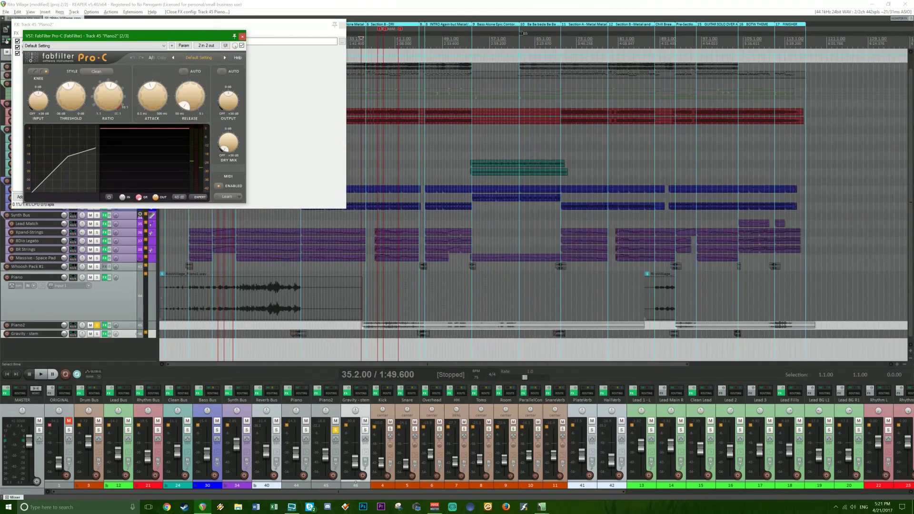
left_click(410, 40)
key("space")
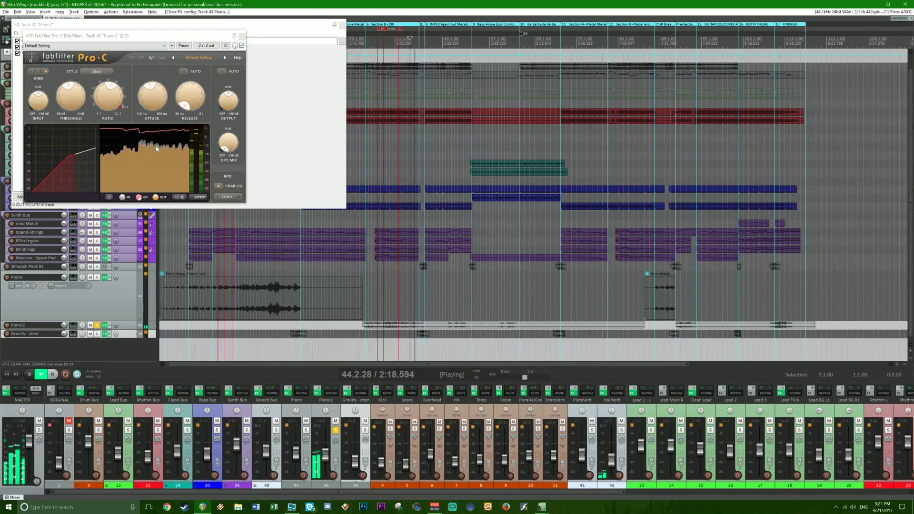
Close Pro-C, inspect the Saturn saturation settings on the Piano2 track, and close its effects chain.
left_click(243, 36)
left_click(46, 54)
double_click(47, 54)
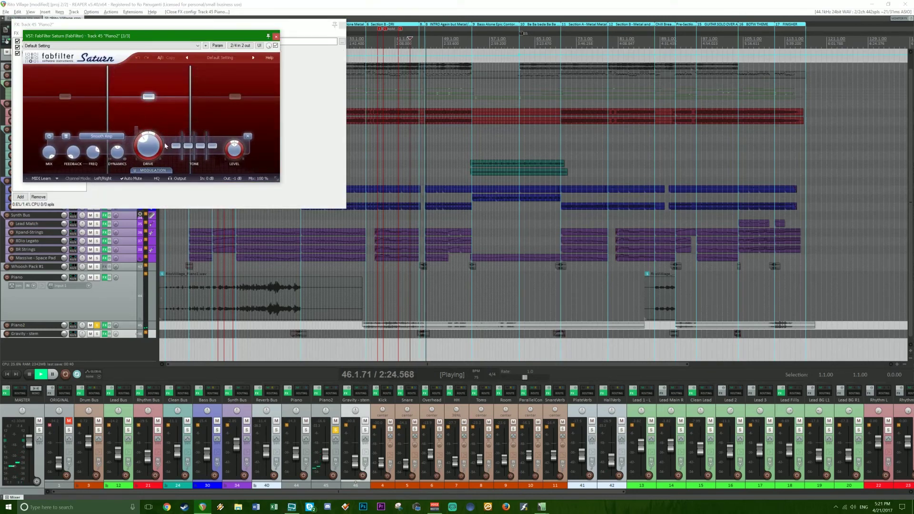
left_click(277, 37)
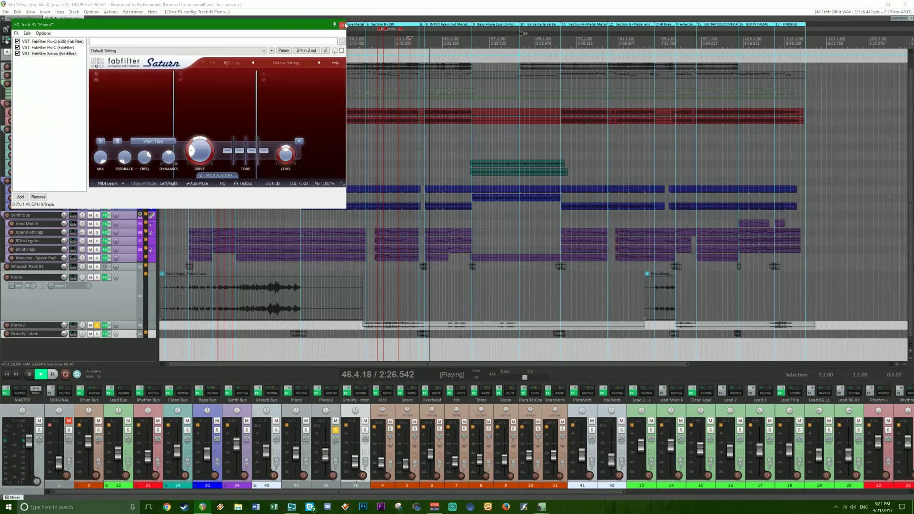
left_click(342, 25)
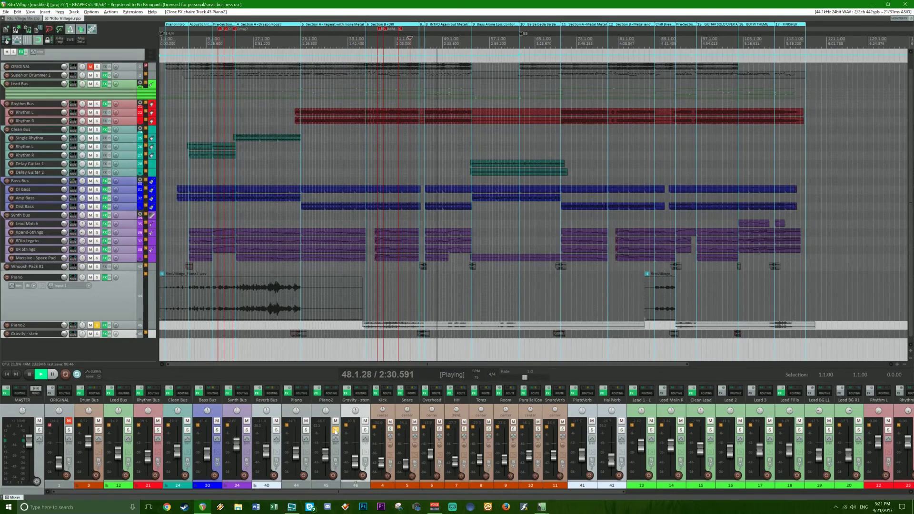
scroll(394, 33, "up", 5)
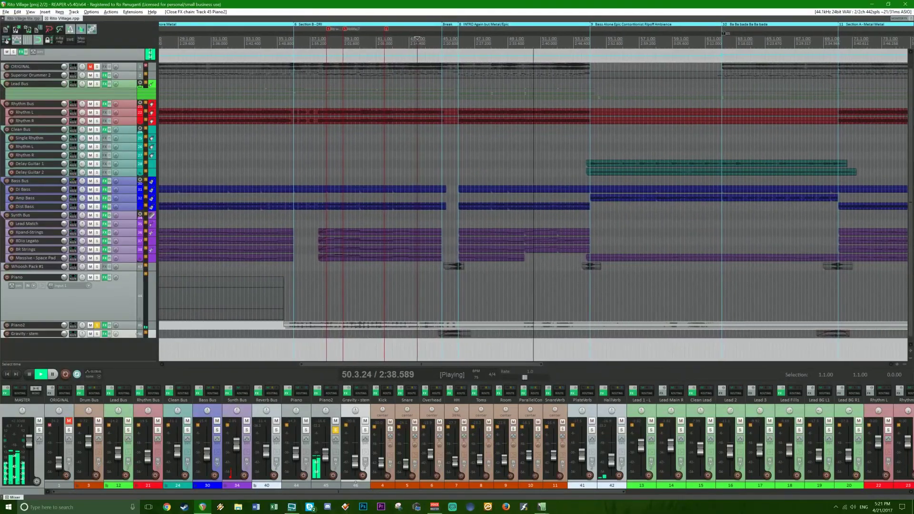
Unsolo the Piano2 track to hear it in the full mix, and stop playback.
left_click(336, 430)
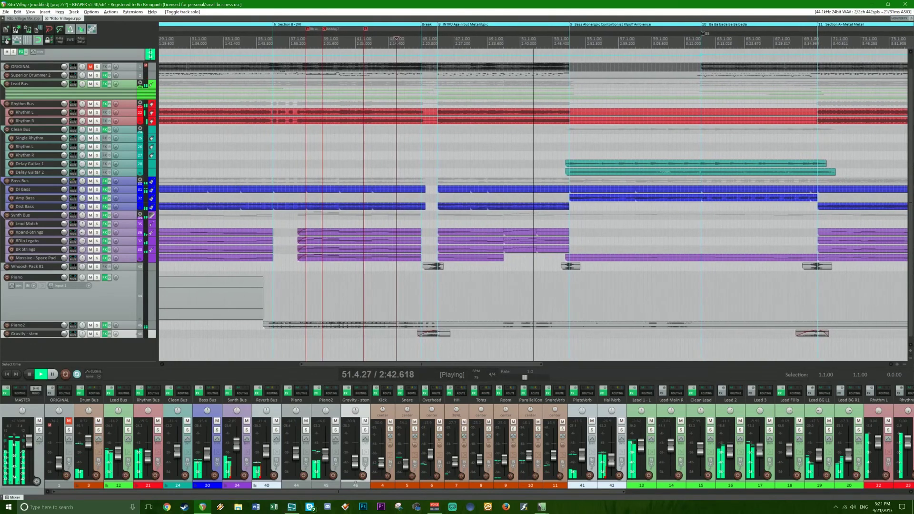
key("minus")
key("minus")
key("minus")
key("minus")
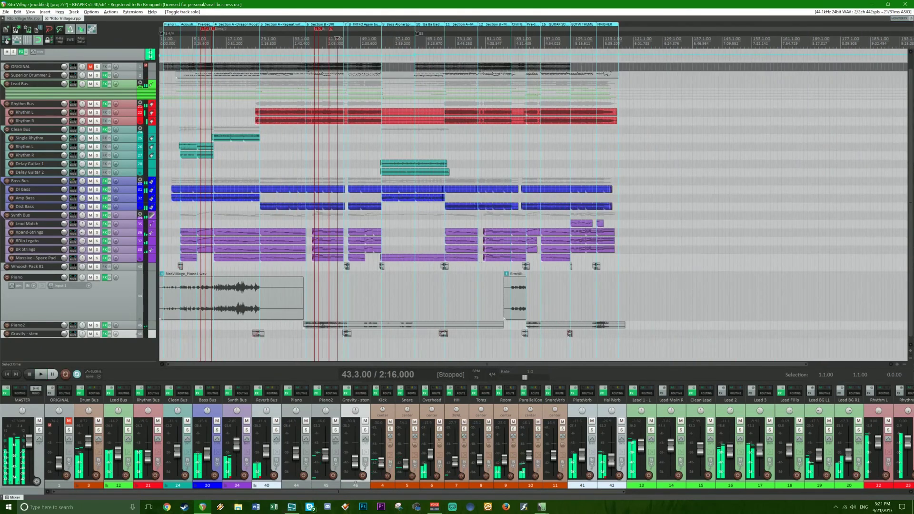
key("space")
Play the song's ending from bar 110.2 through the Finisher section, and stop.
key("equal")
key("equal")
key("equal")
key("equal")
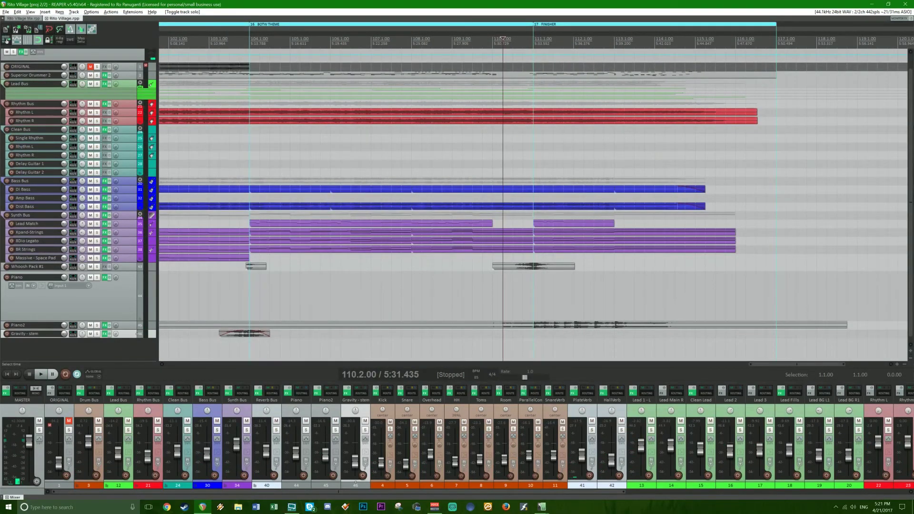
key("space")
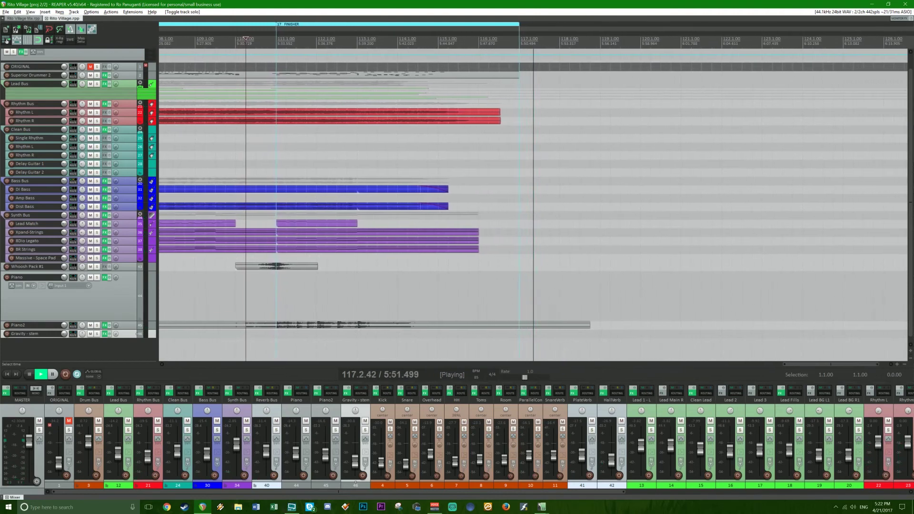
key("space")
Return to the start of the song, open Pro-Q on the master track, and examine its EQ curve.
key("Home")
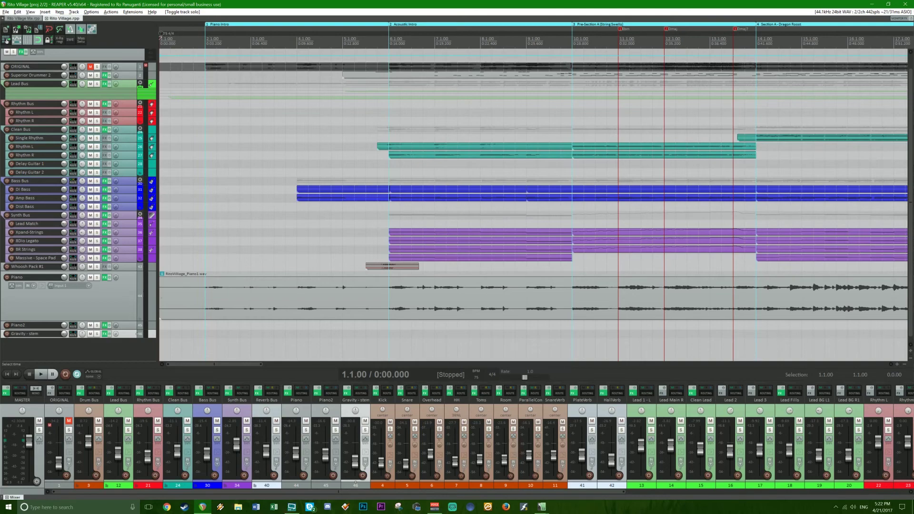
scroll(239, 190, "down", 5)
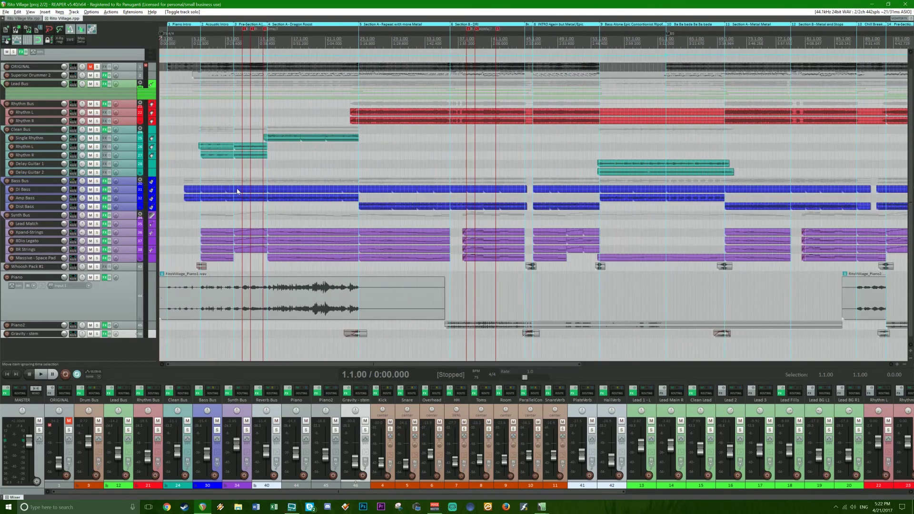
scroll(209, 195, "down", 3)
scroll(226, 202, "down", 3)
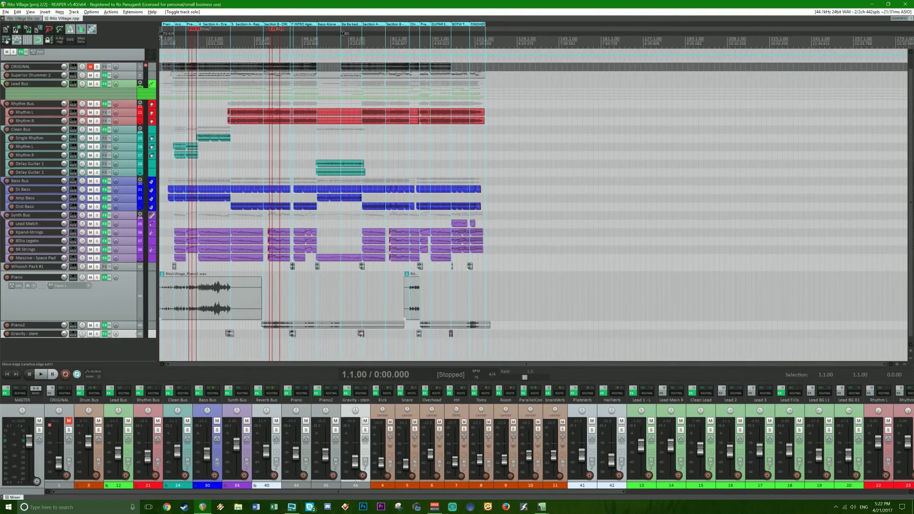
right_click(10, 393)
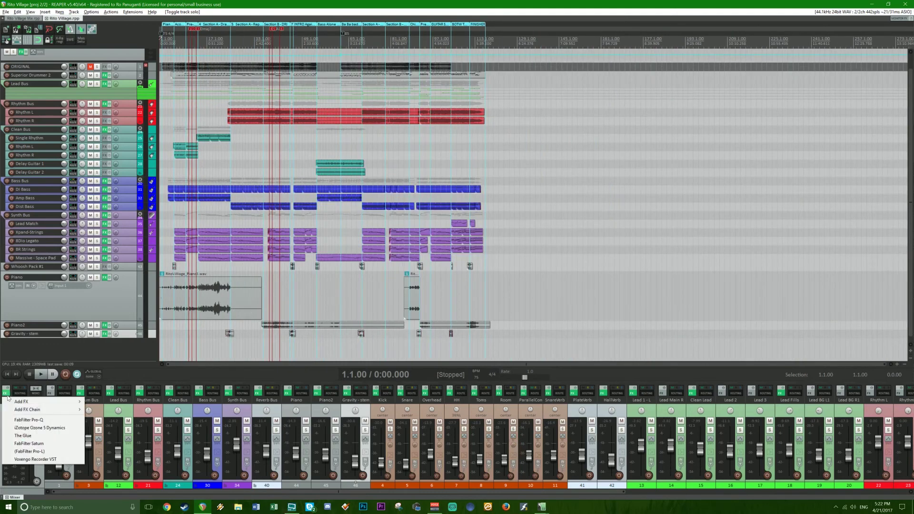
left_click(45, 420)
left_click_drag(152, 34, 522, 179)
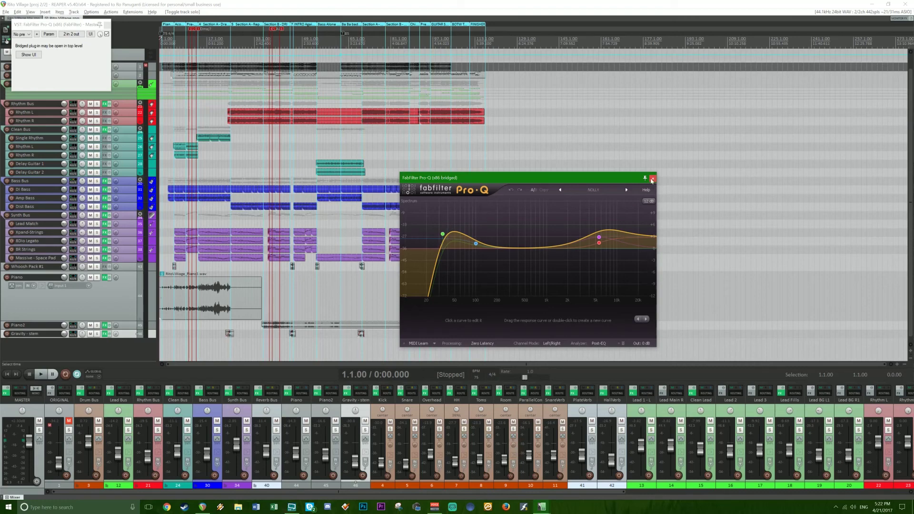
left_click(652, 179)
Open iZotope Ozone 5 Dynamics on the master track and place its window over the middle of the arrangement.
right_click(6, 395)
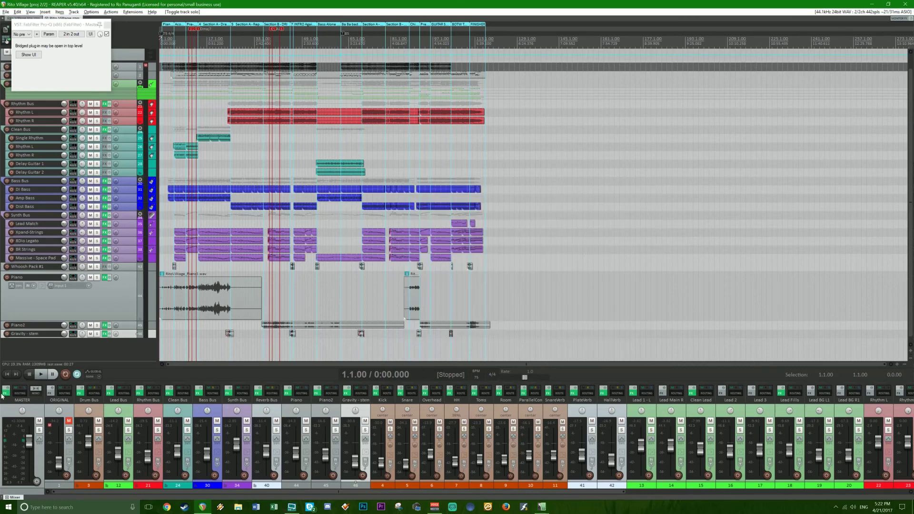
left_click(8, 406)
right_click(7, 394)
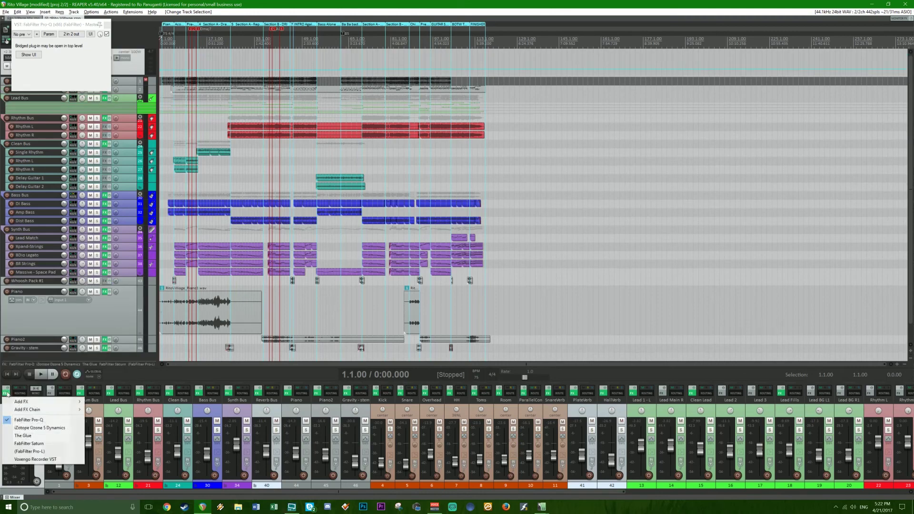
left_click(36, 428)
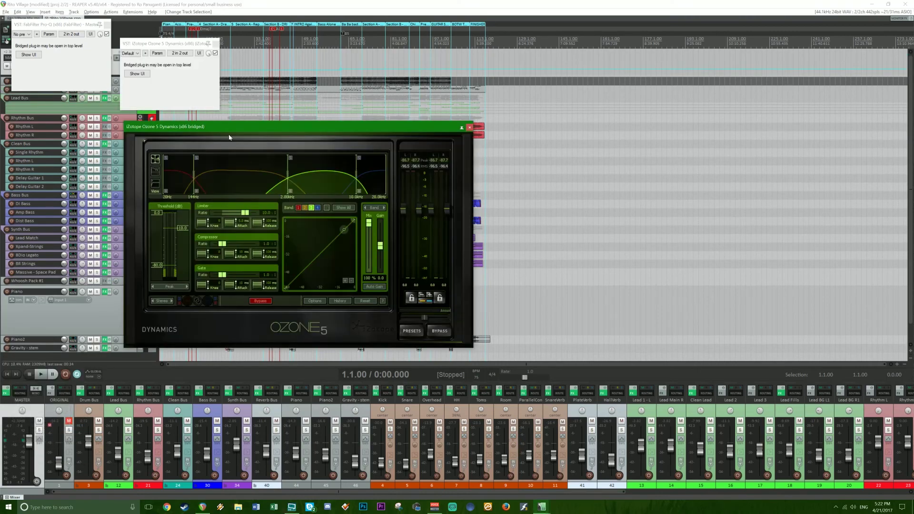
left_click_drag(229, 129, 379, 150)
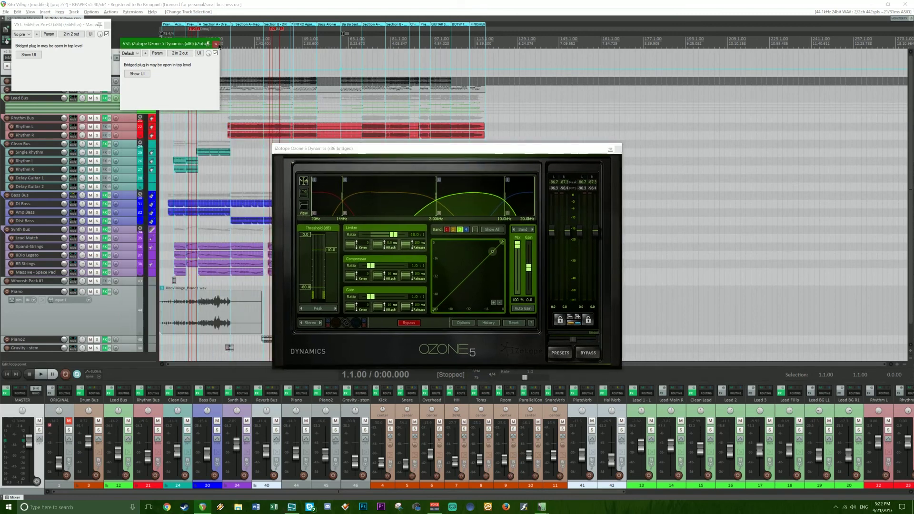
left_click(215, 44)
Play from bar 13 and, on the lowest Ozone Dynamics band, reduce the compressor ratio and slightly raise the threshold.
left_click(184, 36)
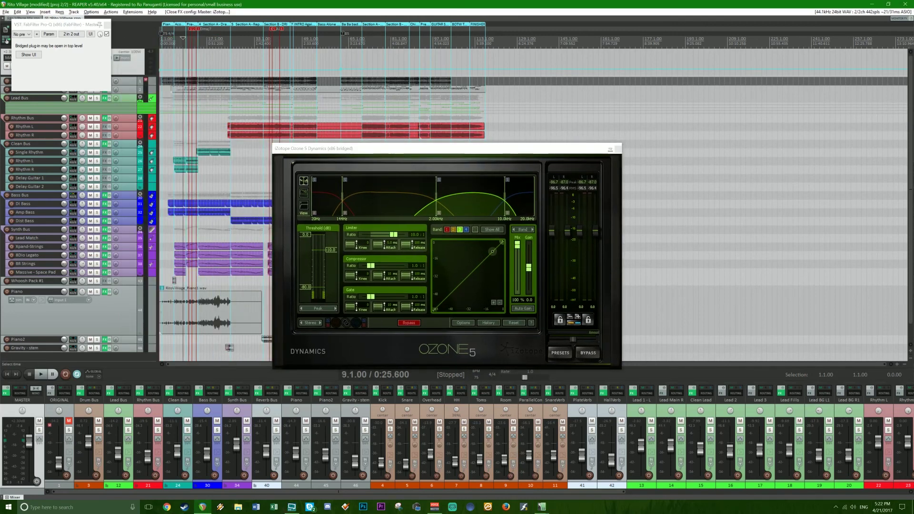
scroll(214, 214, "up", 2)
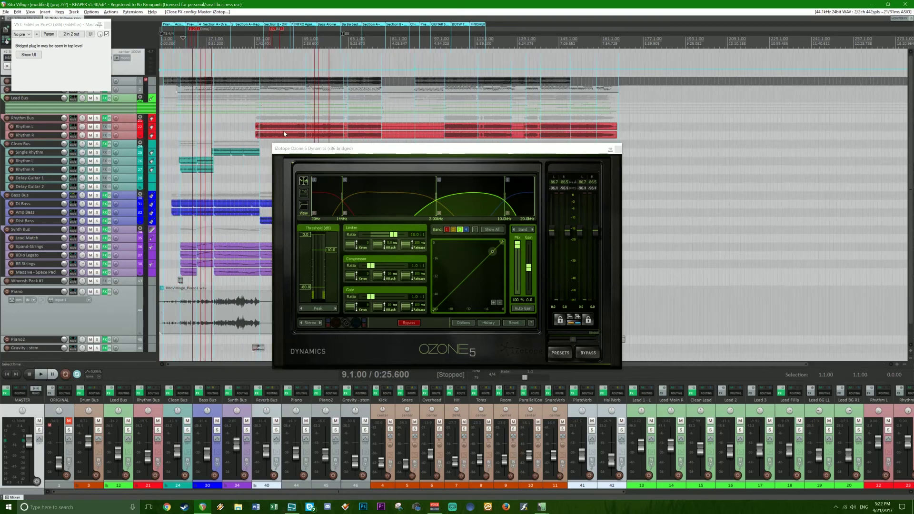
left_click(350, 252)
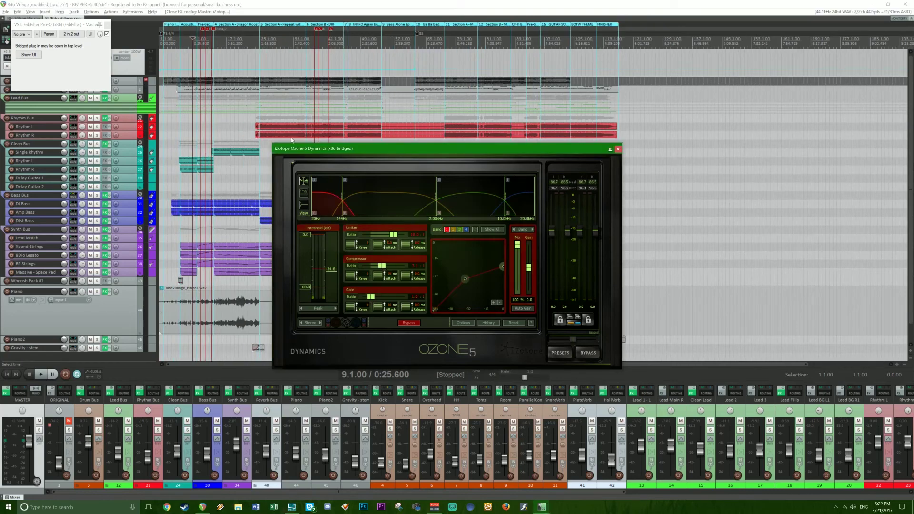
key("Page_Down")
key("Page_Down")
key("Page_Down")
key("Page_Down")
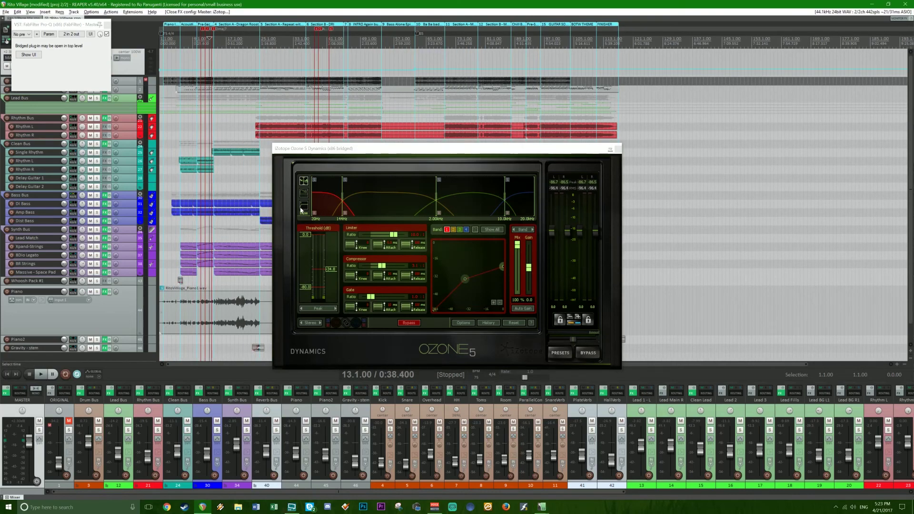
key("equal")
key("space")
left_click(380, 273)
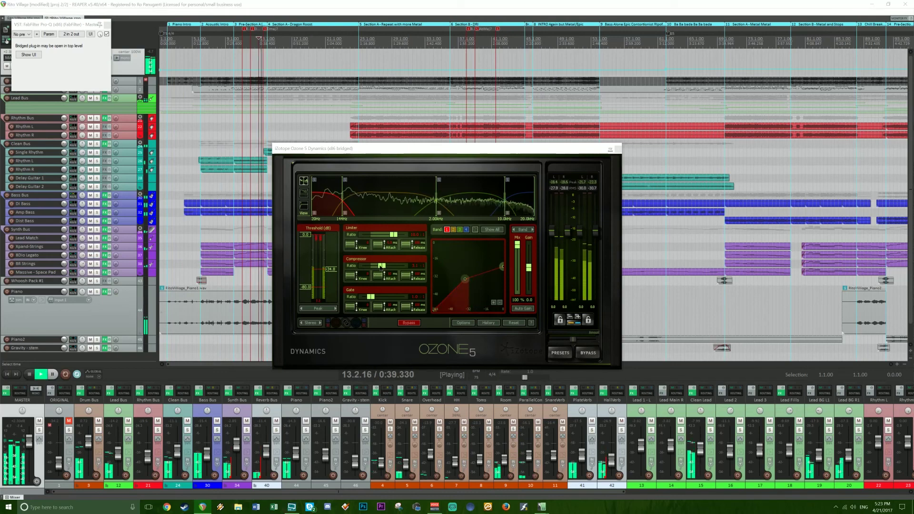
left_click_drag(380, 272, 377, 274)
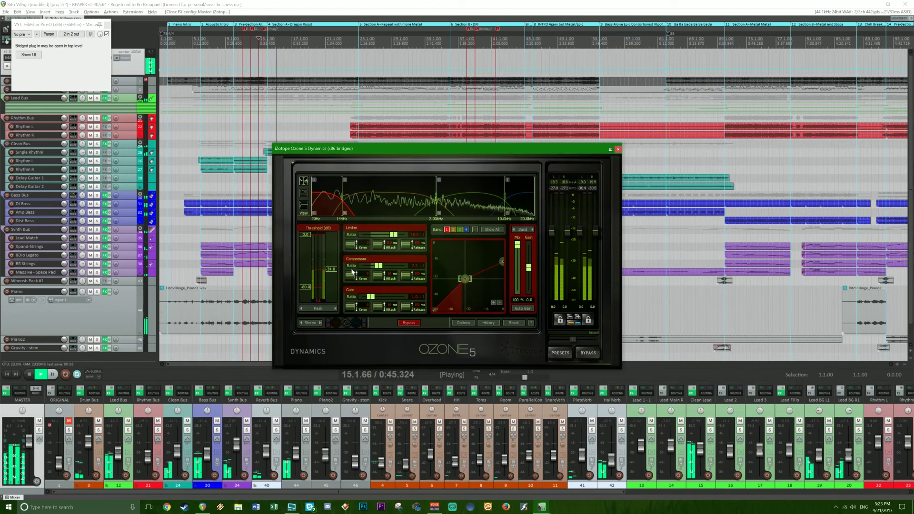
left_click_drag(336, 271, 334, 272)
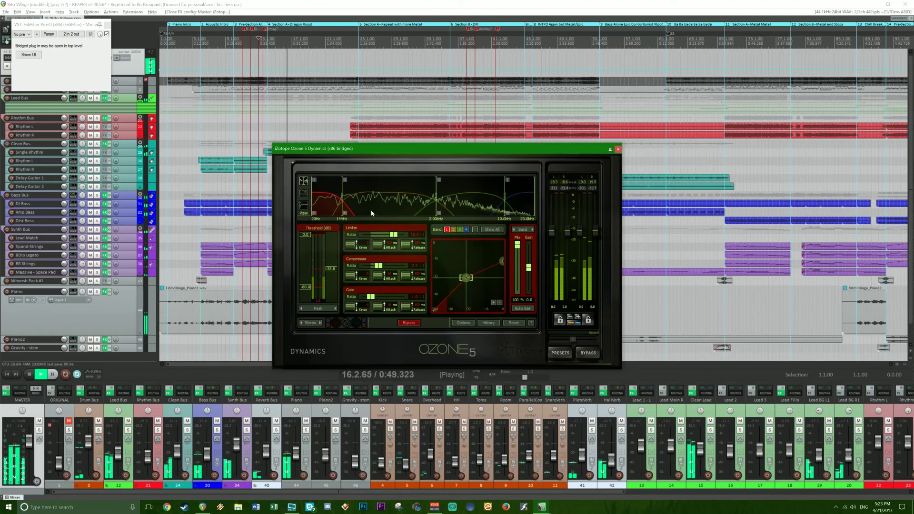
Raise the crossover below the second band to 162 Hz, and lower that band's threshold while playing from bar 27.
left_click(395, 199)
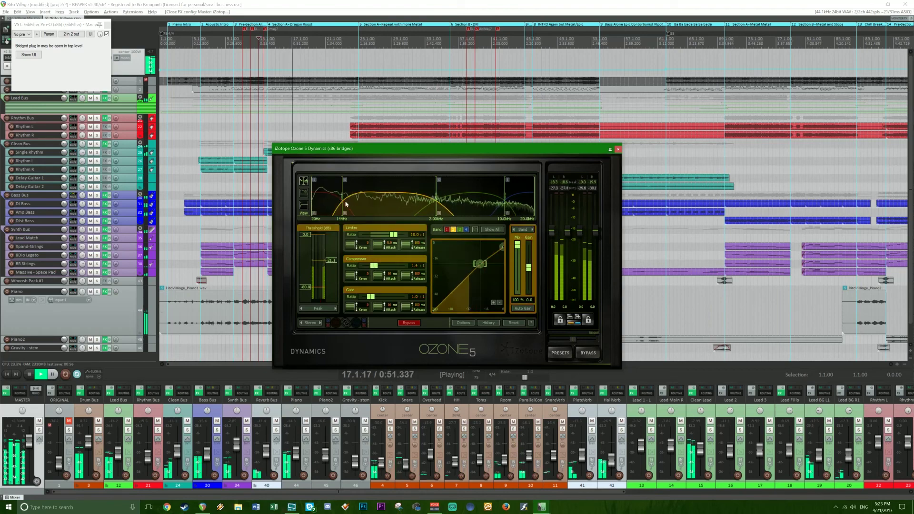
left_click_drag(342, 199, 346, 199)
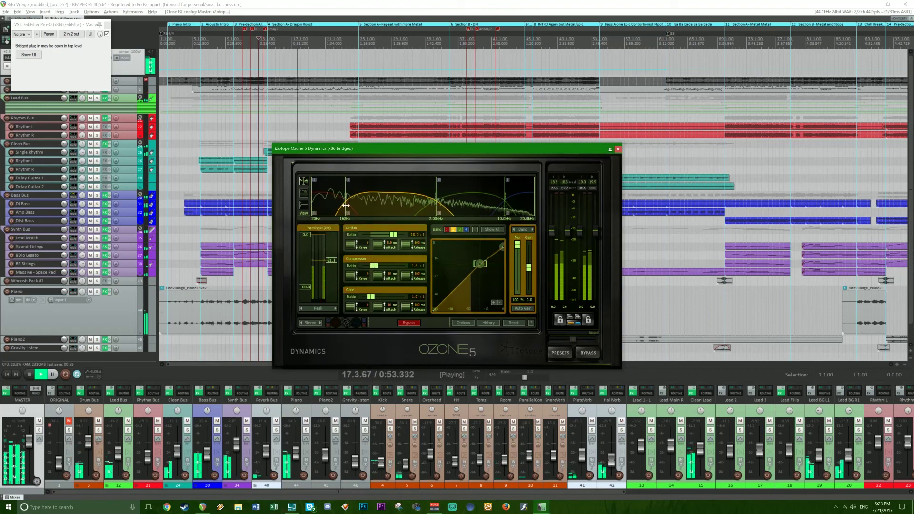
left_click(375, 41)
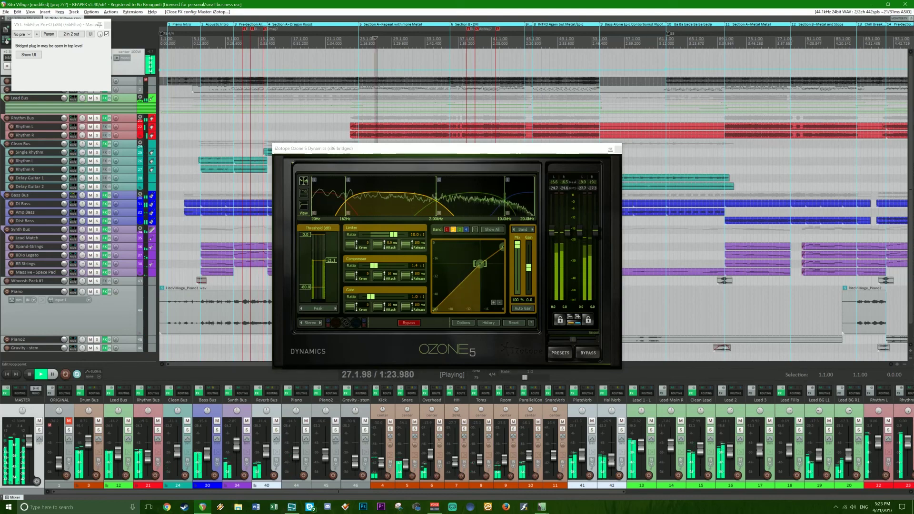
left_click_drag(330, 260, 331, 269)
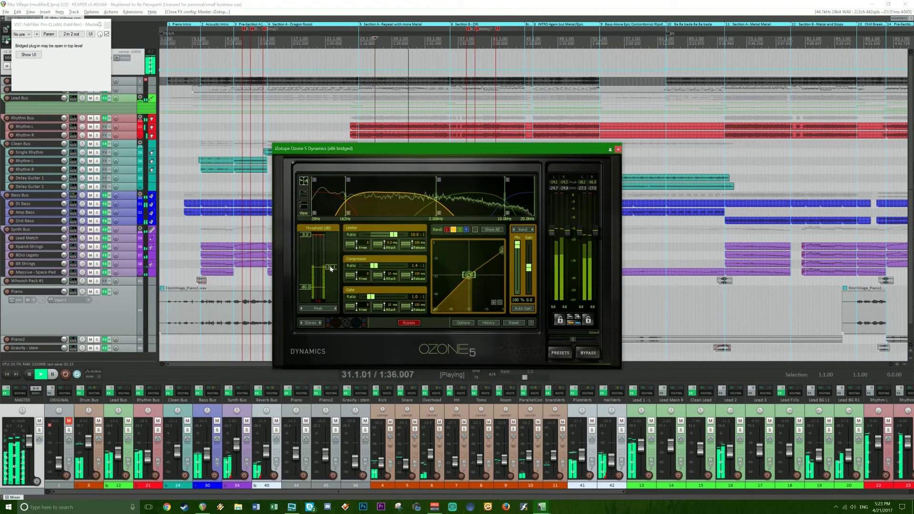
key("space")
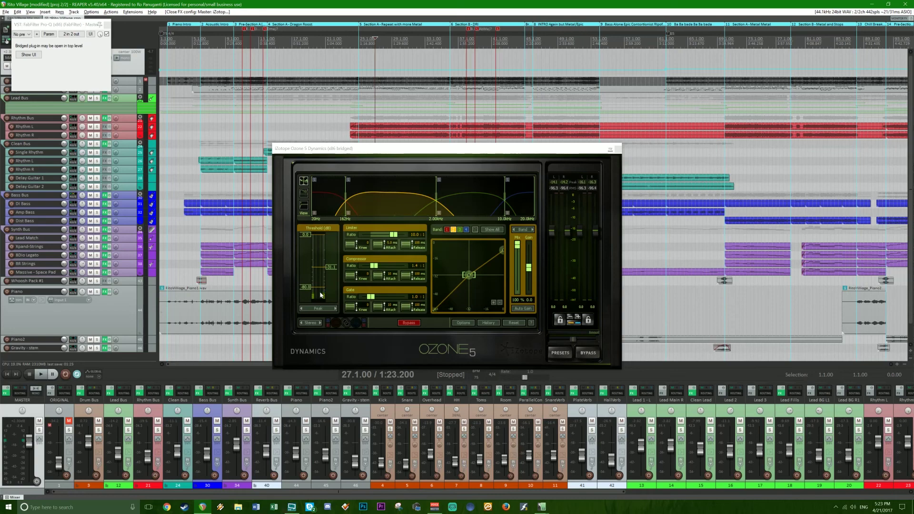
Close the master's Ozone 5 Dynamics and Pro-Q windows, and save the project.
left_click(456, 202)
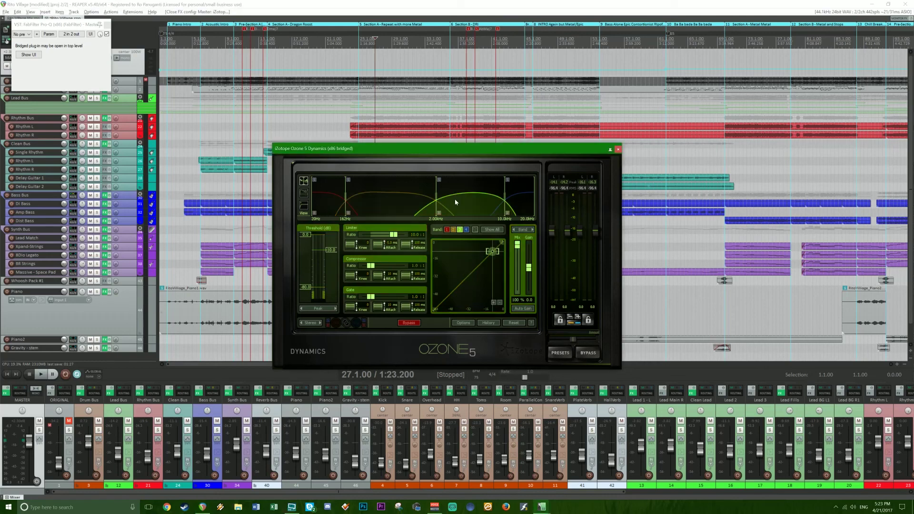
left_click(619, 150)
left_click(108, 25)
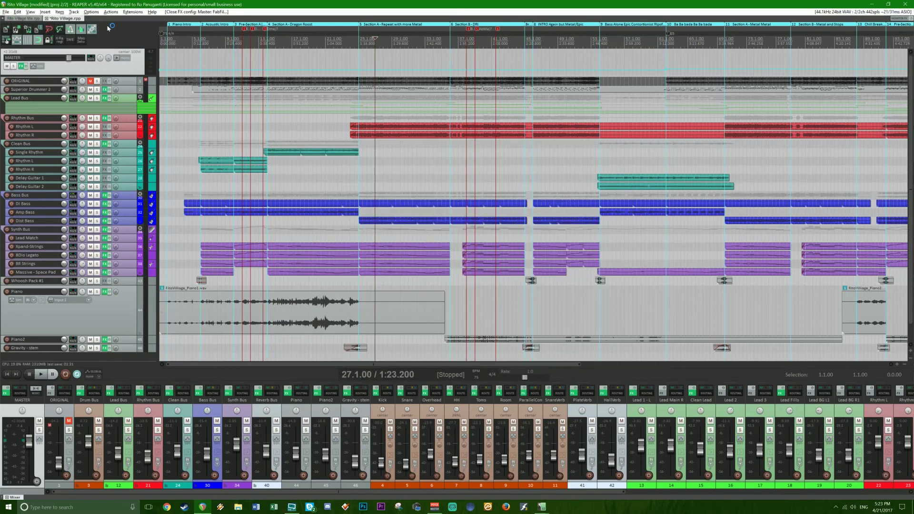
key("ctrl+s")
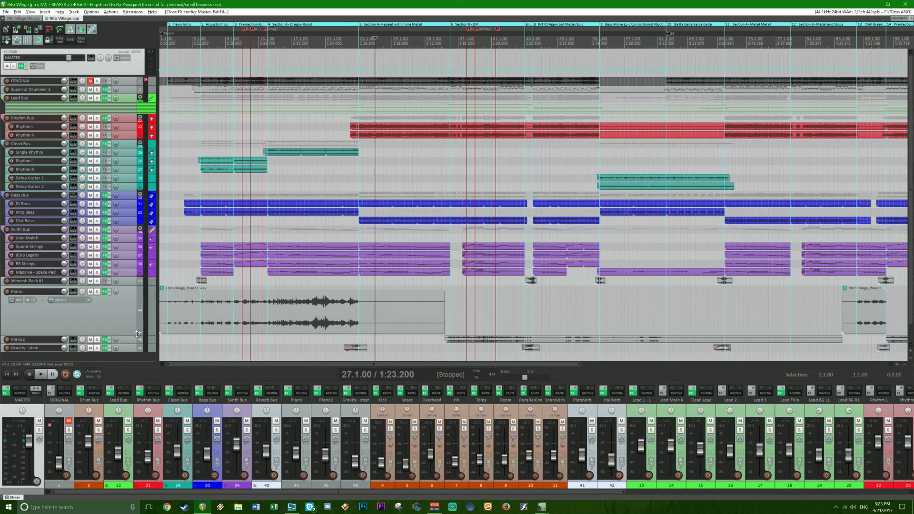
Shrink the Piano track to its minimum height, and open The Glue compressor on the master track.
left_click_drag(132, 335, 131, 270)
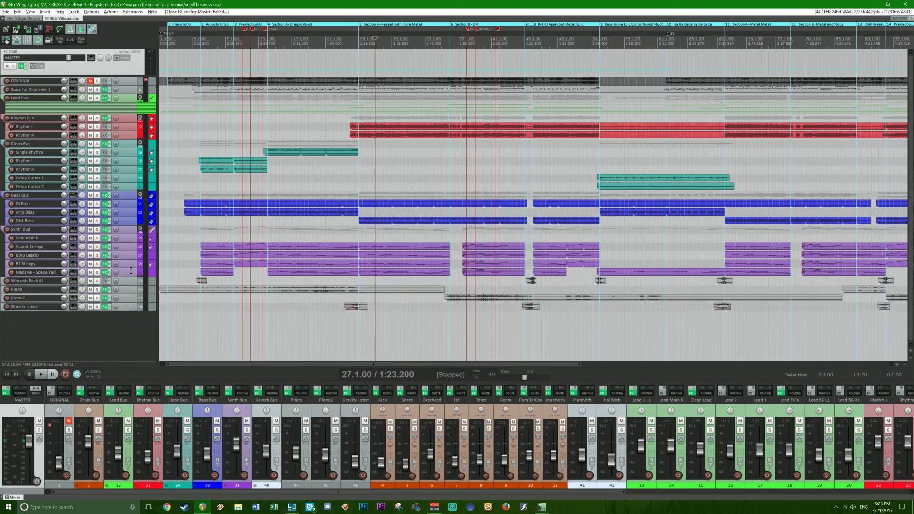
right_click(5, 394)
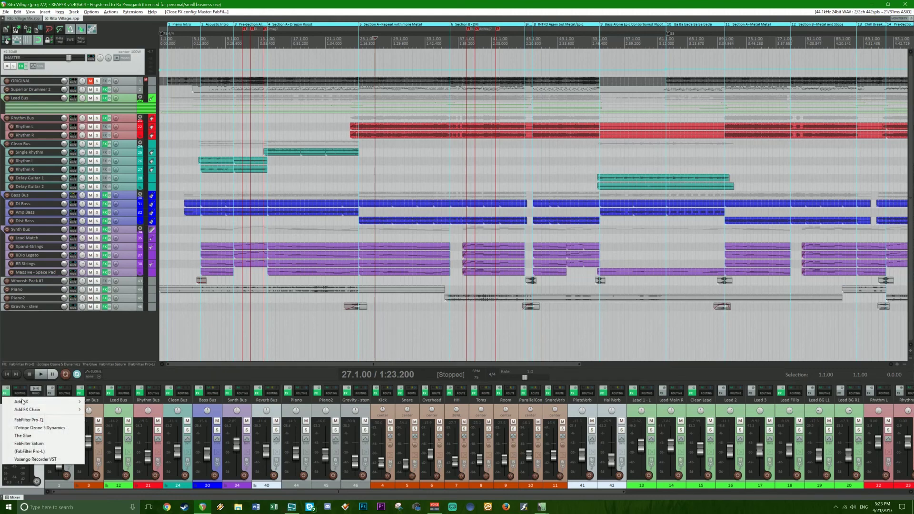
left_click(26, 437)
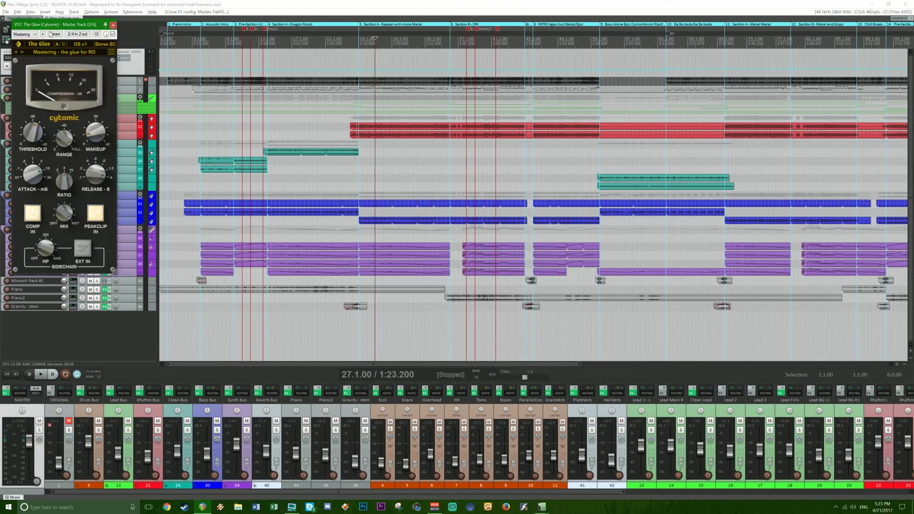
left_click_drag(44, 25, 289, 170)
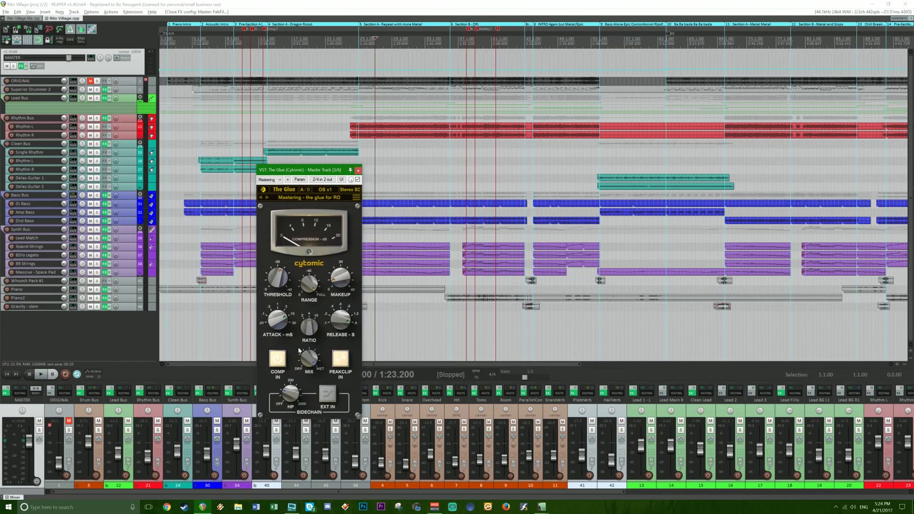
Try small adjustments to The Glue's sidechain high-pass and its threshold while playing from bar 34, and close the compressor.
mouse_move(291, 395)
scroll(291, 394, "up", 2)
left_click_drag(284, 398, 280, 393)
left_click(437, 40)
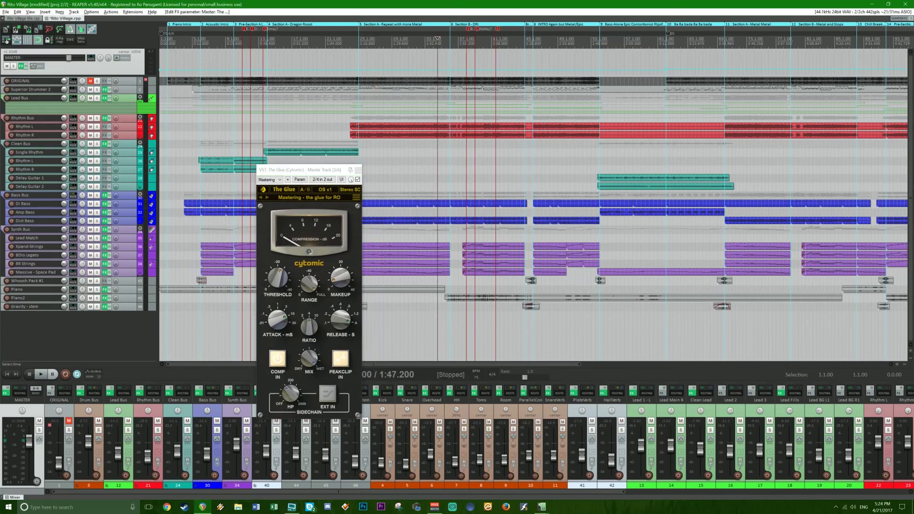
key("space")
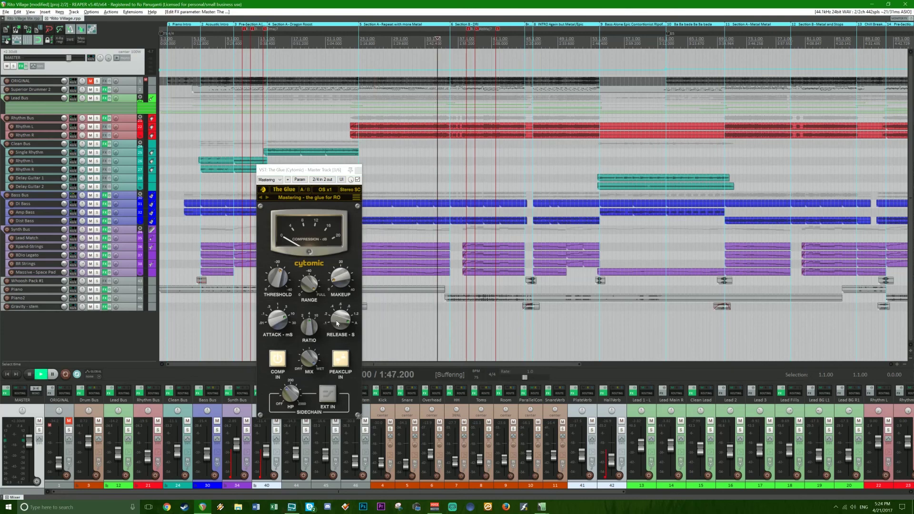
scroll(281, 281, "down", 2)
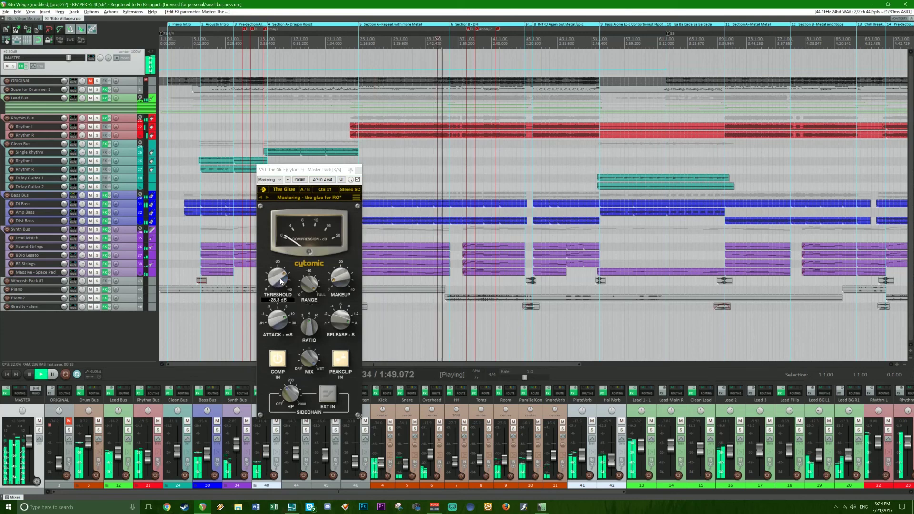
scroll(281, 281, "down", 2)
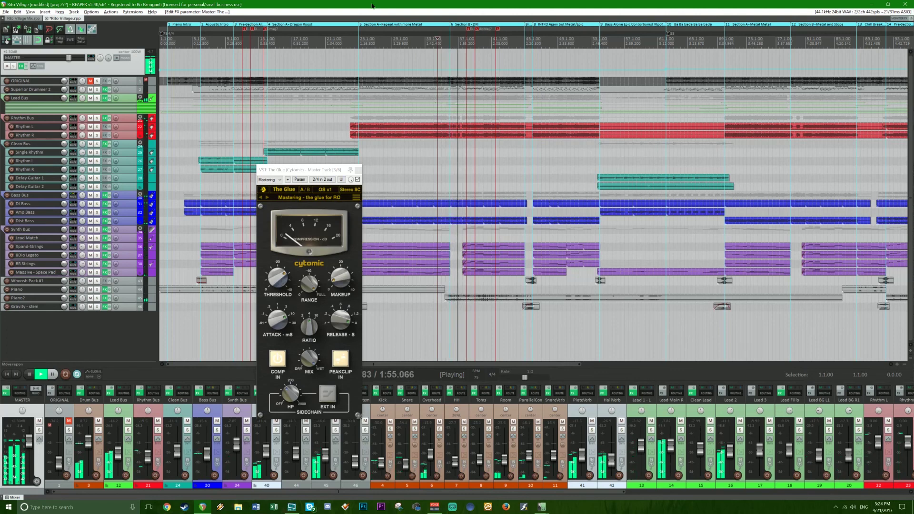
key("space")
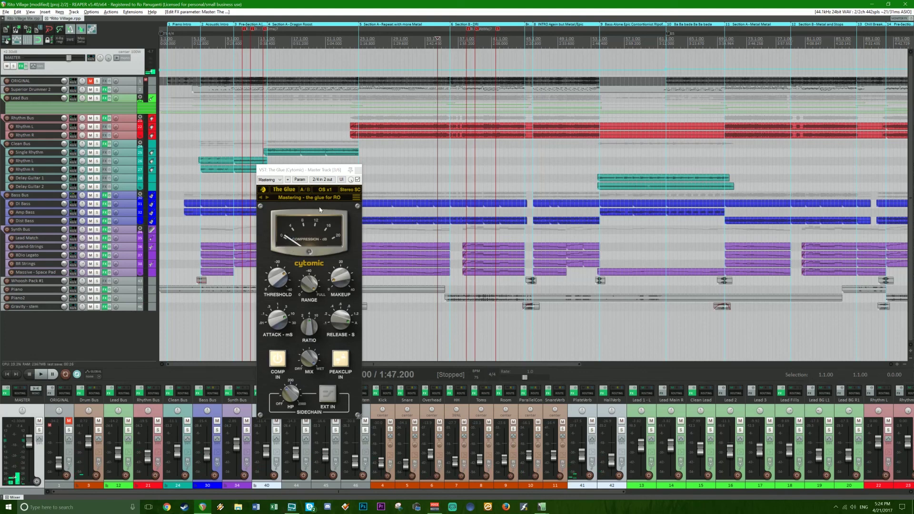
left_click(358, 172)
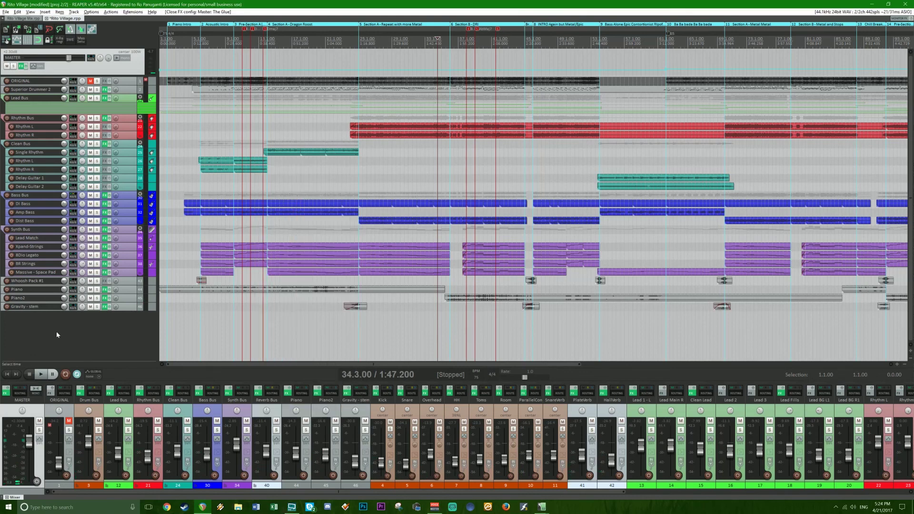
Open FabFilter Saturn on the master track, examine the third band's saturation settings, and close it.
right_click(5, 395)
left_click(50, 444)
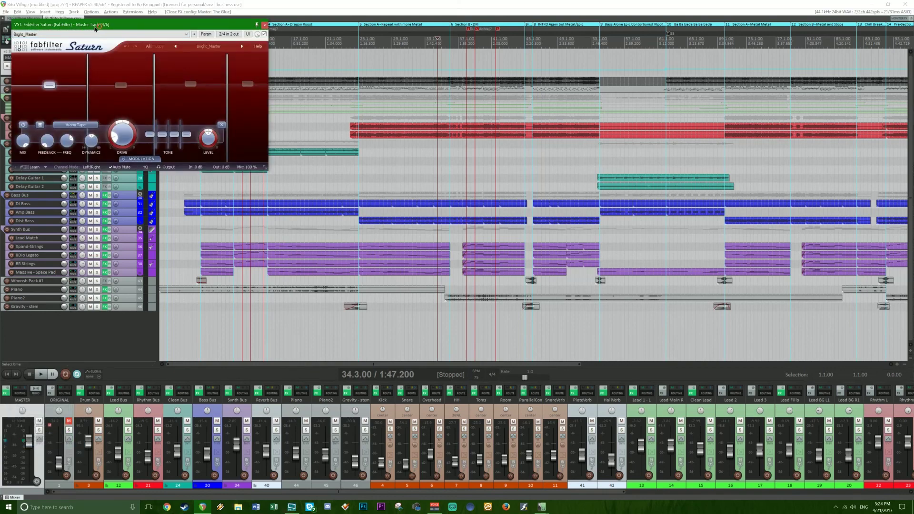
left_click_drag(95, 28, 297, 162)
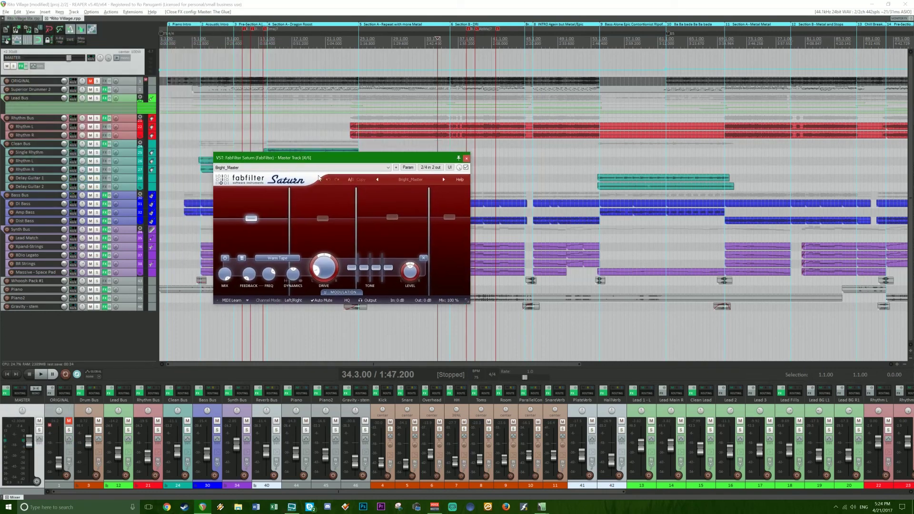
left_click(400, 220)
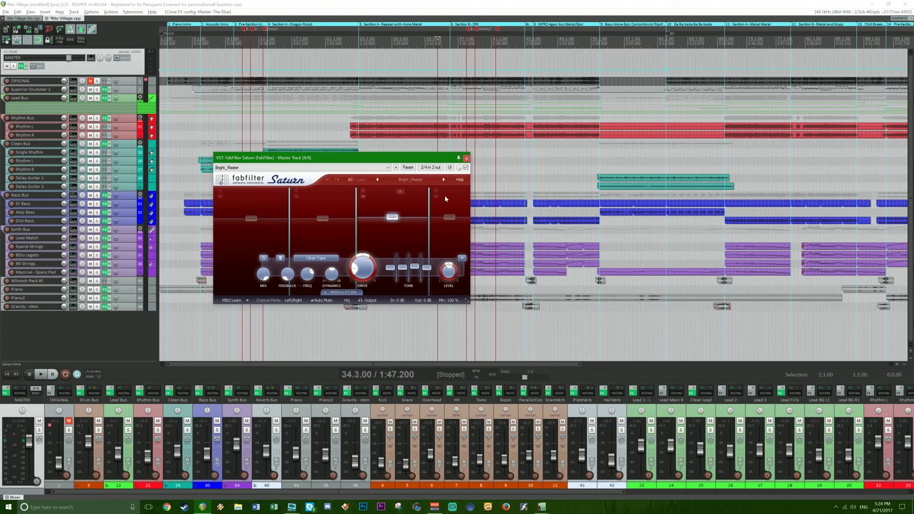
left_click(467, 159)
Open the bypassed FabFilter Pro-L limiter on the master track and examine its gain and output settings.
right_click(8, 394)
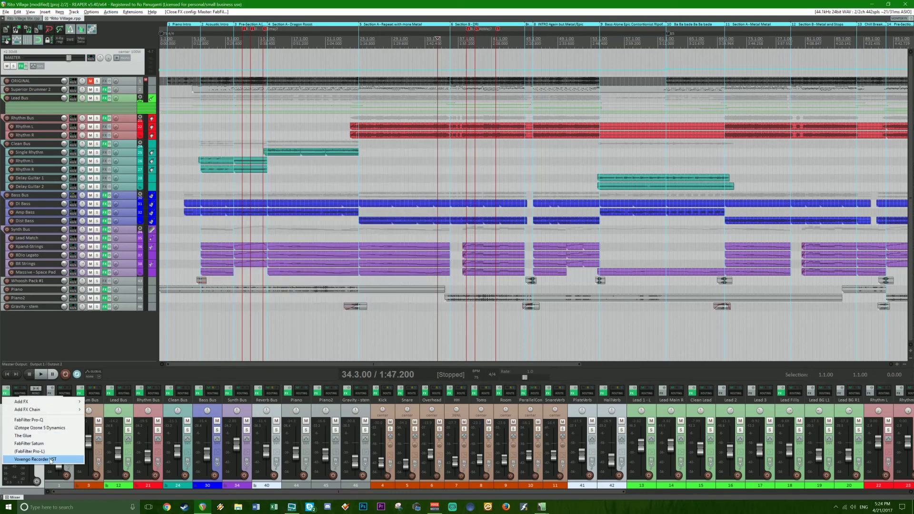
left_click(30, 451)
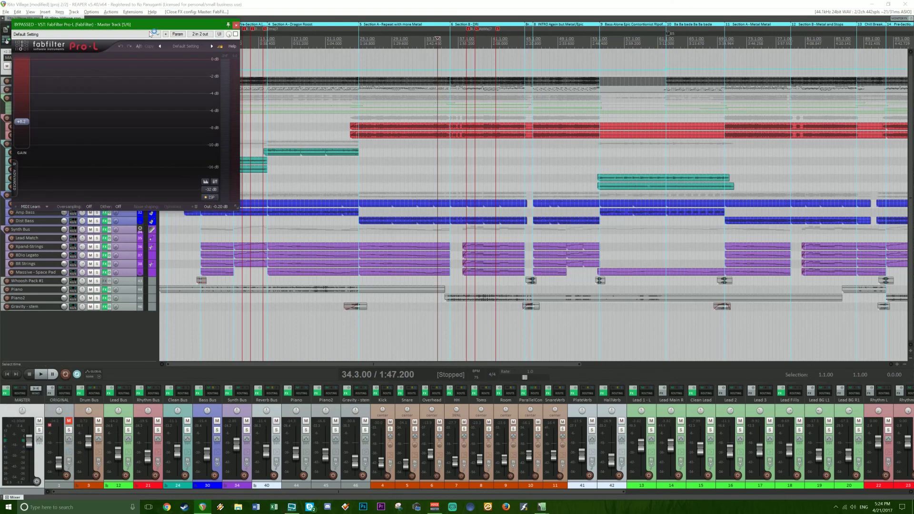
left_click_drag(139, 28, 425, 207)
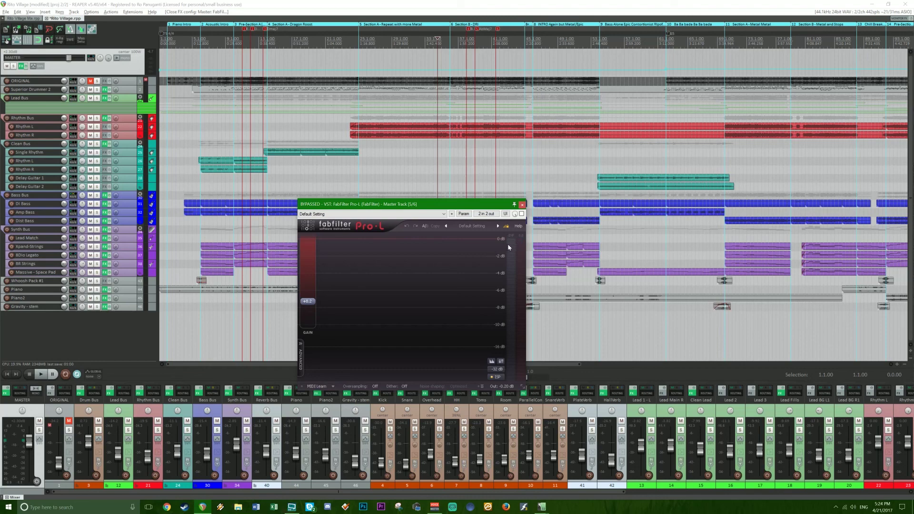
mouse_move(509, 248)
Close the Pro-L limiter window, and save the project.
left_click(524, 205)
key("minus")
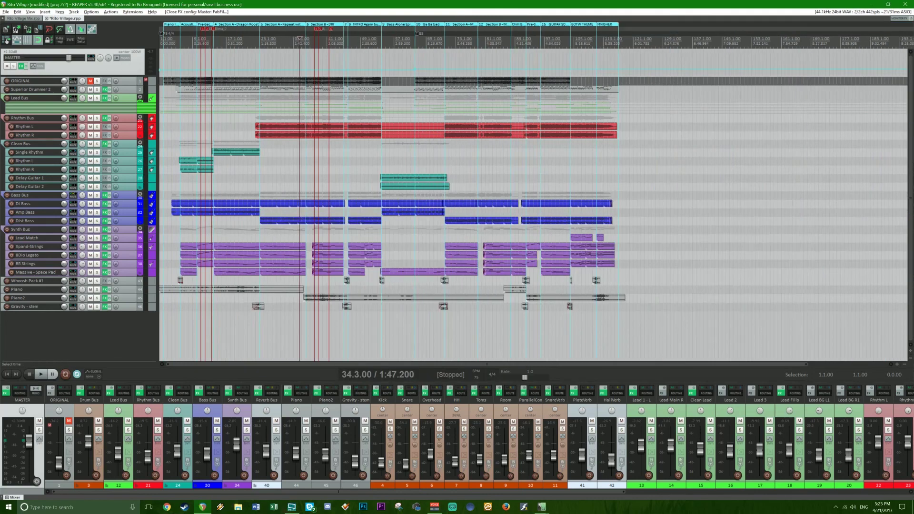
key("ctrl+s")
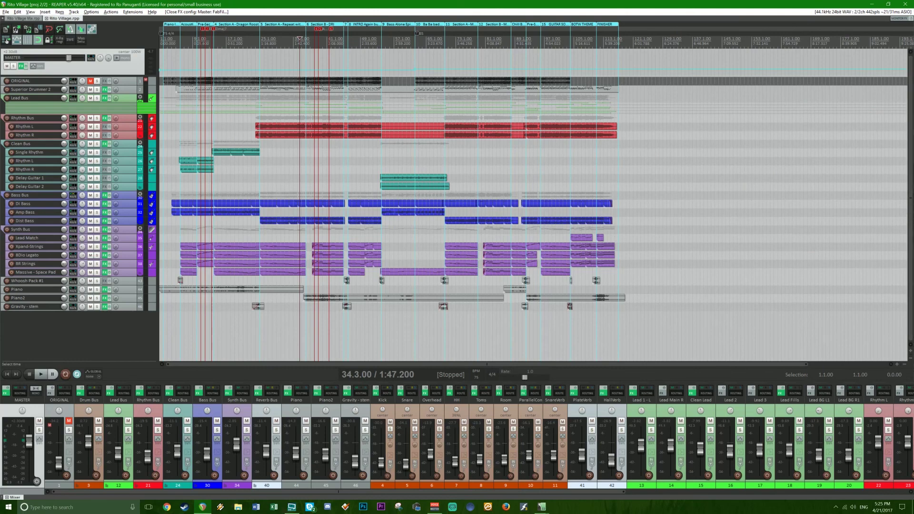